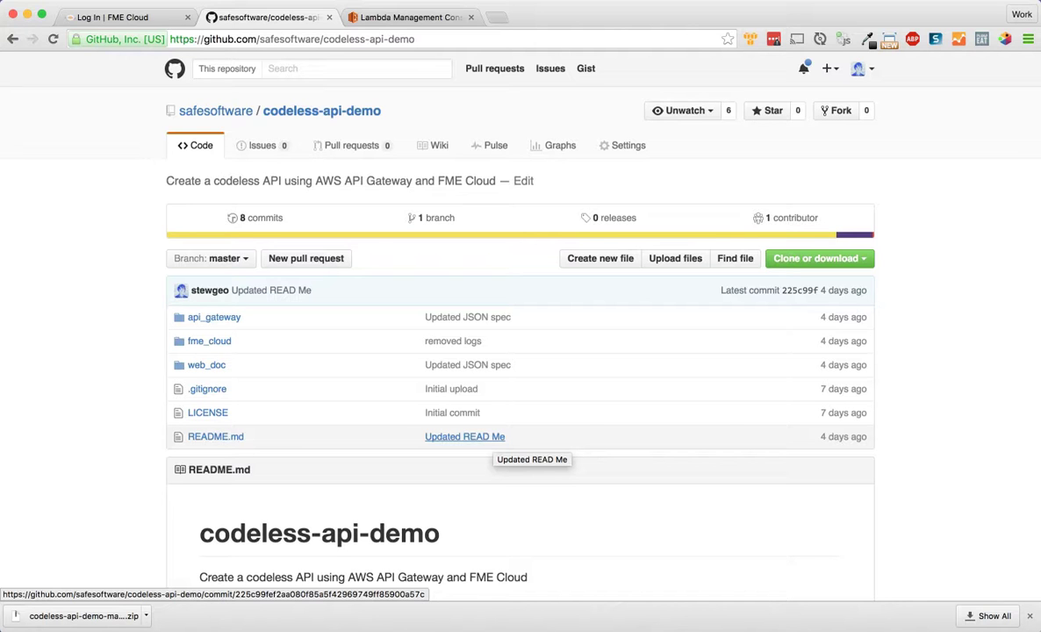
# Step: Read the Create Database deployment instructions in the codeless-api-demo repository's README
pyautogui.scroll(-5, 491, 436)
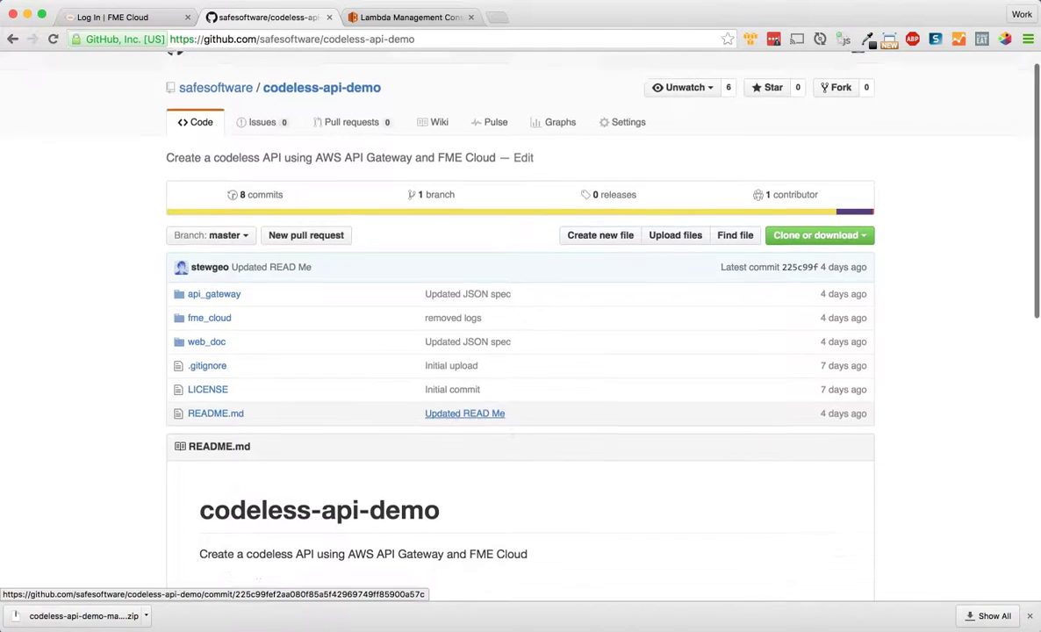
pyautogui.moveTo(444, 362); pyautogui.dragTo(215, 327)
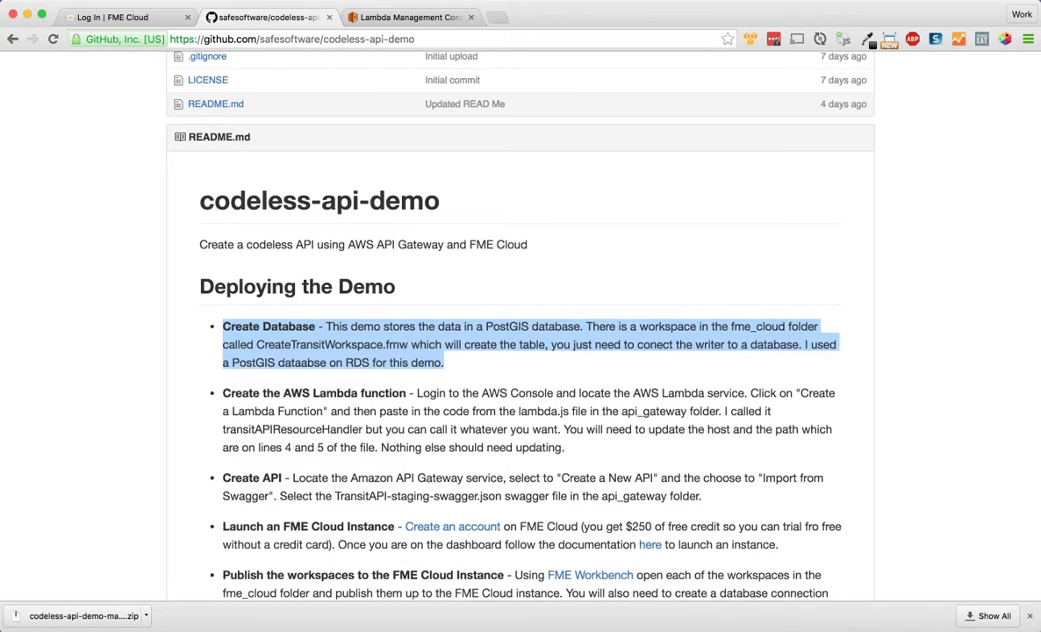
pyautogui.click(215, 327)
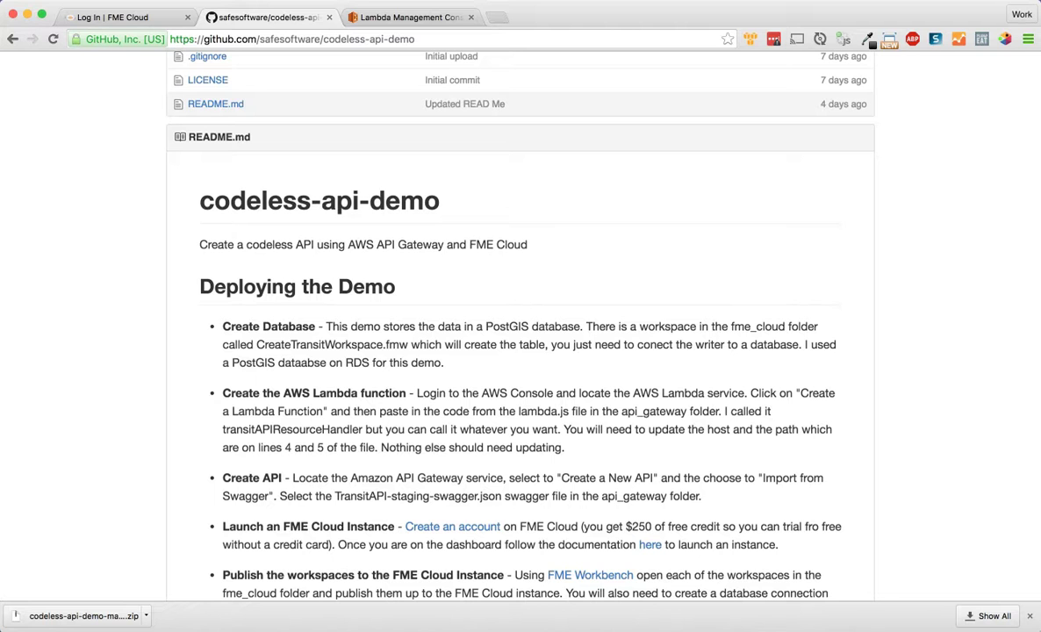
# Step: Download the codeless-api-demo repository as a ZIP archive
pyautogui.scroll(4, 520, 341)
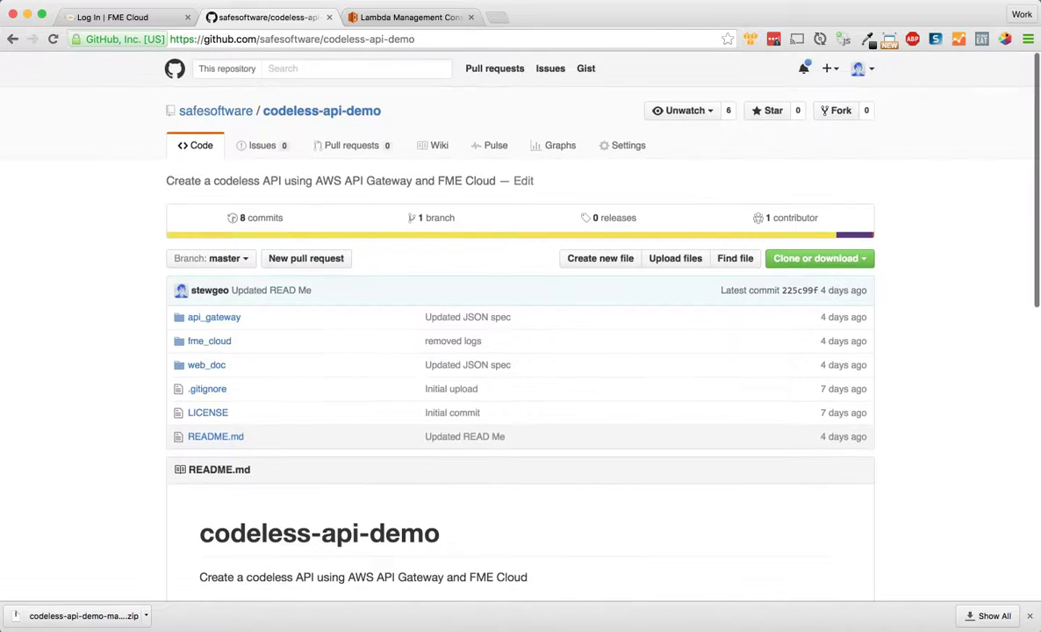
pyautogui.click(819, 259)
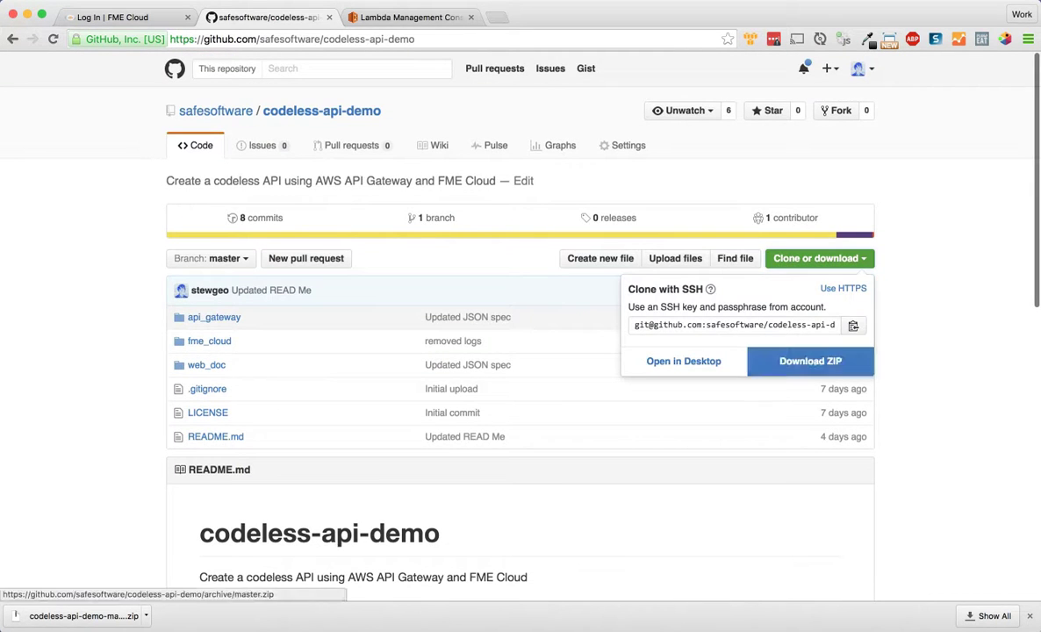
pyautogui.click(809, 361)
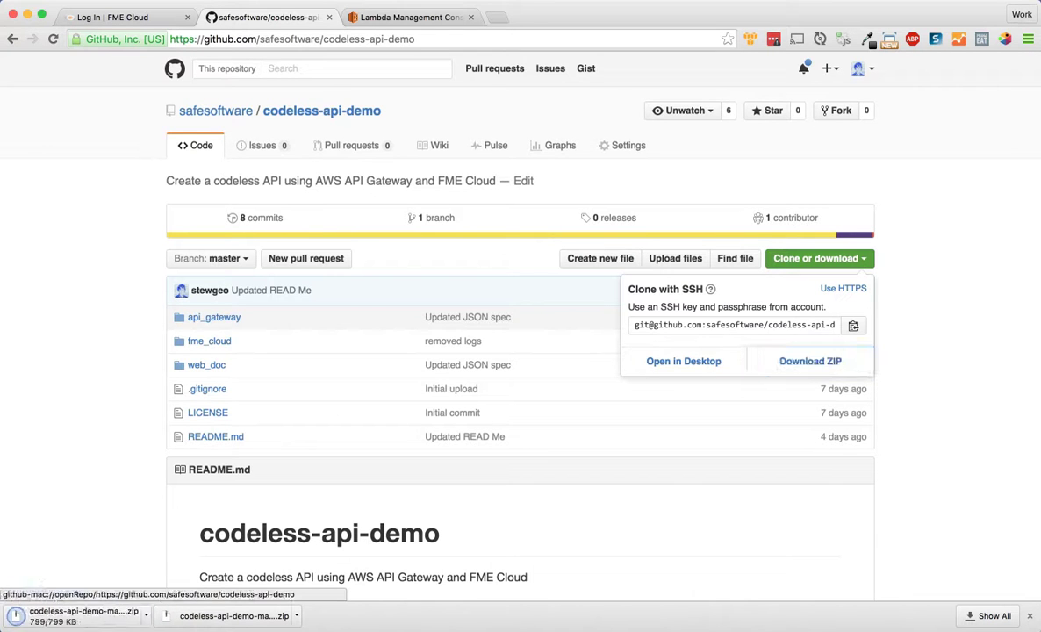
# Step: Switch to Finder, copy codeless-api-demo-master (1).zip from the chrome downloads folder into web_projects, and extract it there
pyautogui.press('super+Tab')
pyautogui.press('super+Tab')
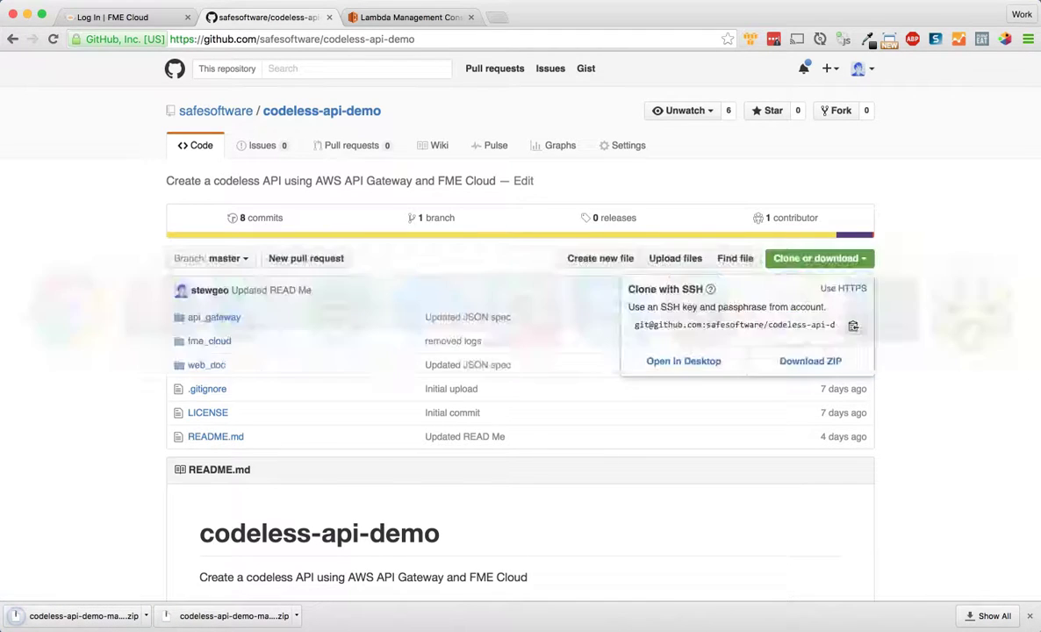
pyautogui.click(870, 181)
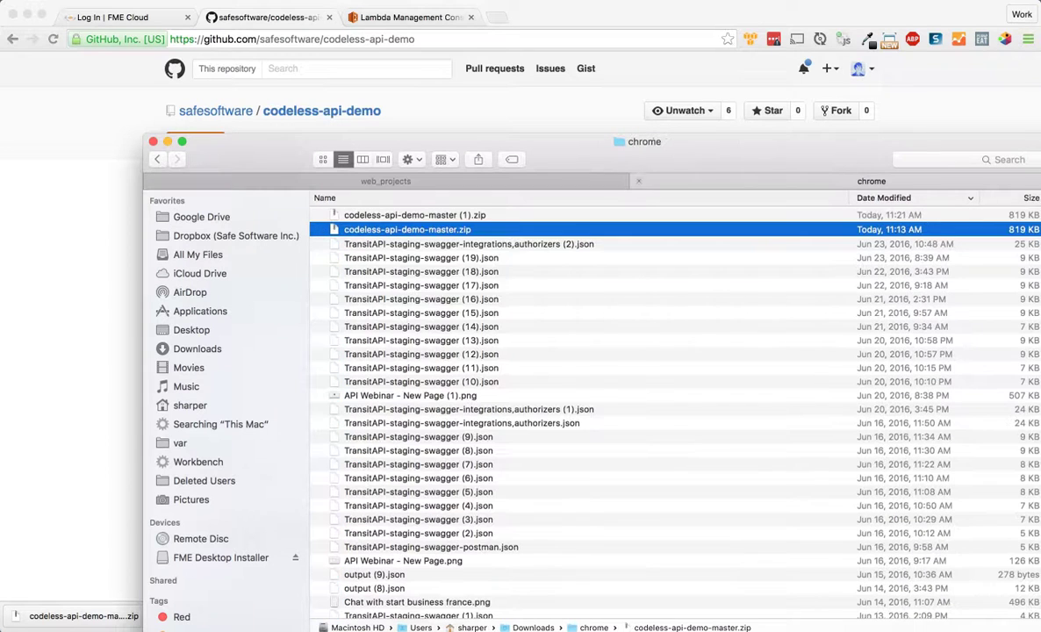
pyautogui.click(414, 215)
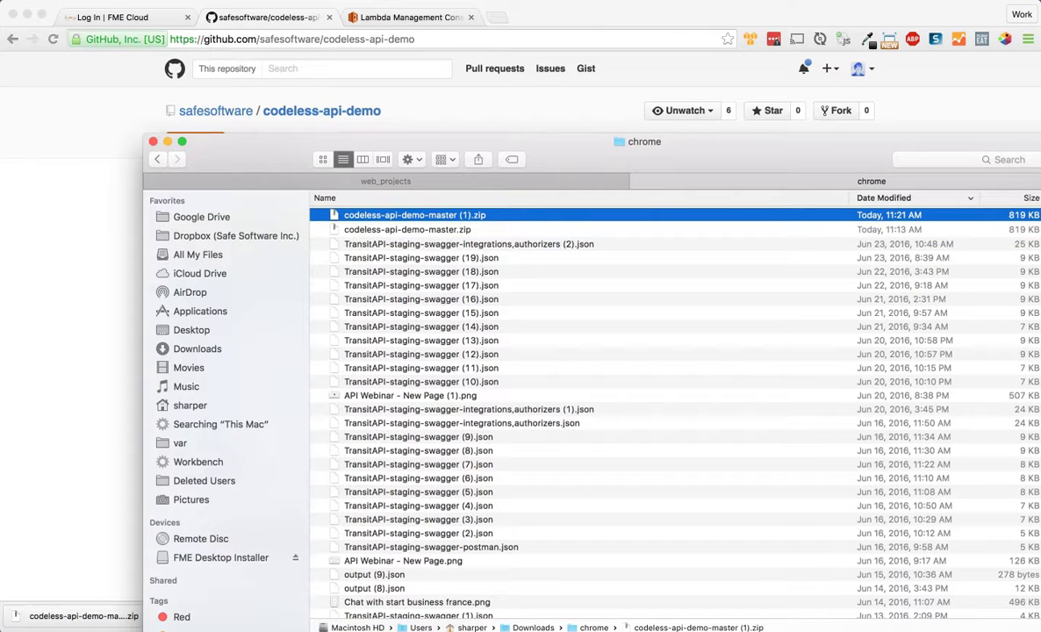
pyautogui.click(386, 181)
pyautogui.press('super+v')
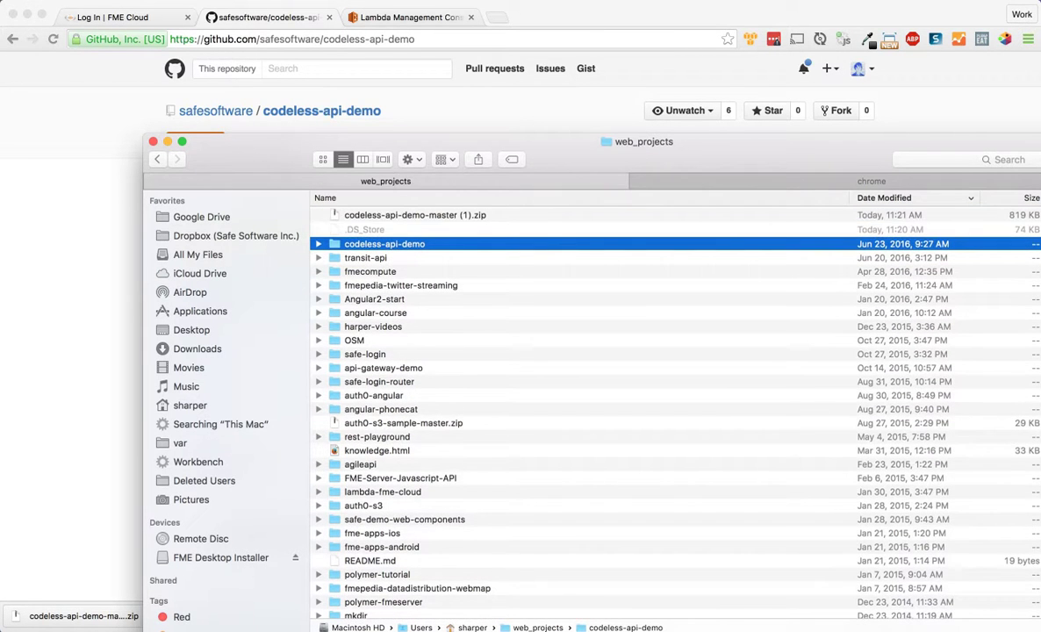
pyautogui.doubleClick(414, 215)
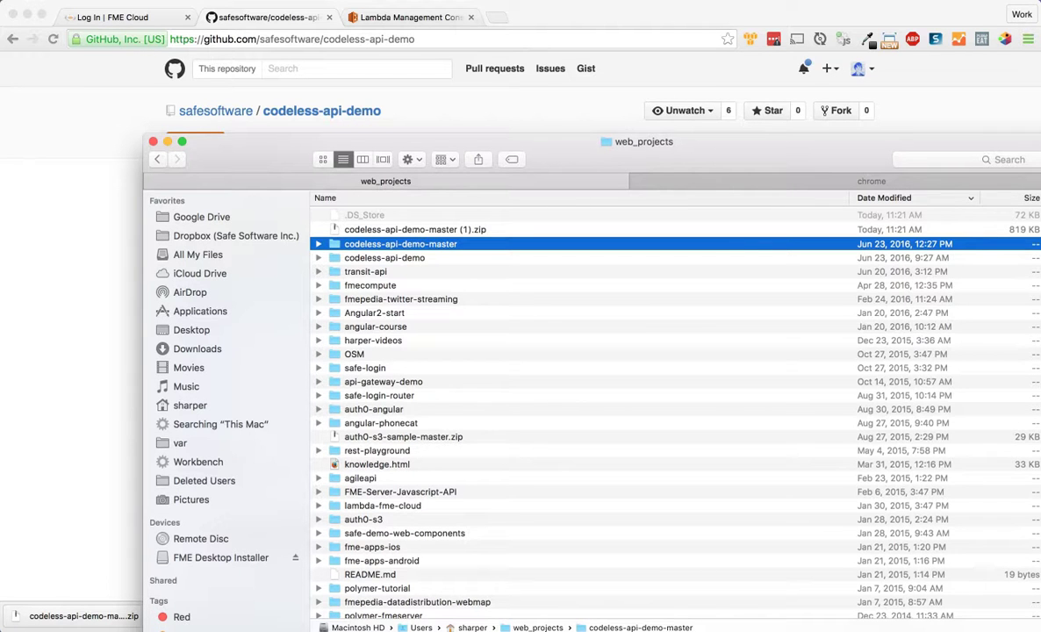
# Step: Open the extracted codeless-api-demo-master folder and examine the contents of its api_gateway, fme_cloud and web_doc folders
pyautogui.doubleClick(400, 244)
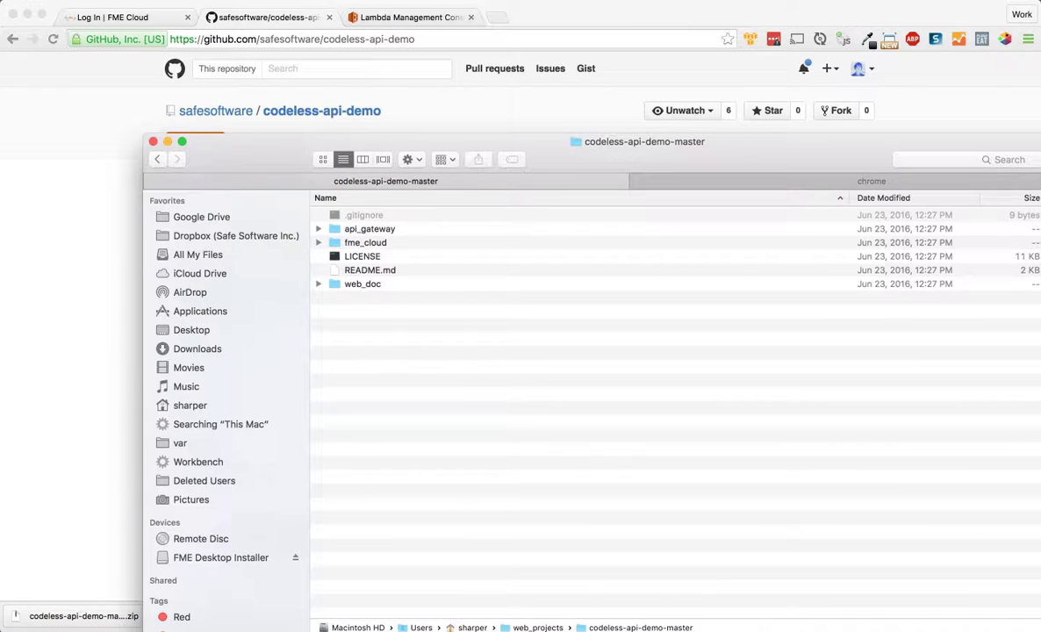
pyautogui.doubleClick(370, 229)
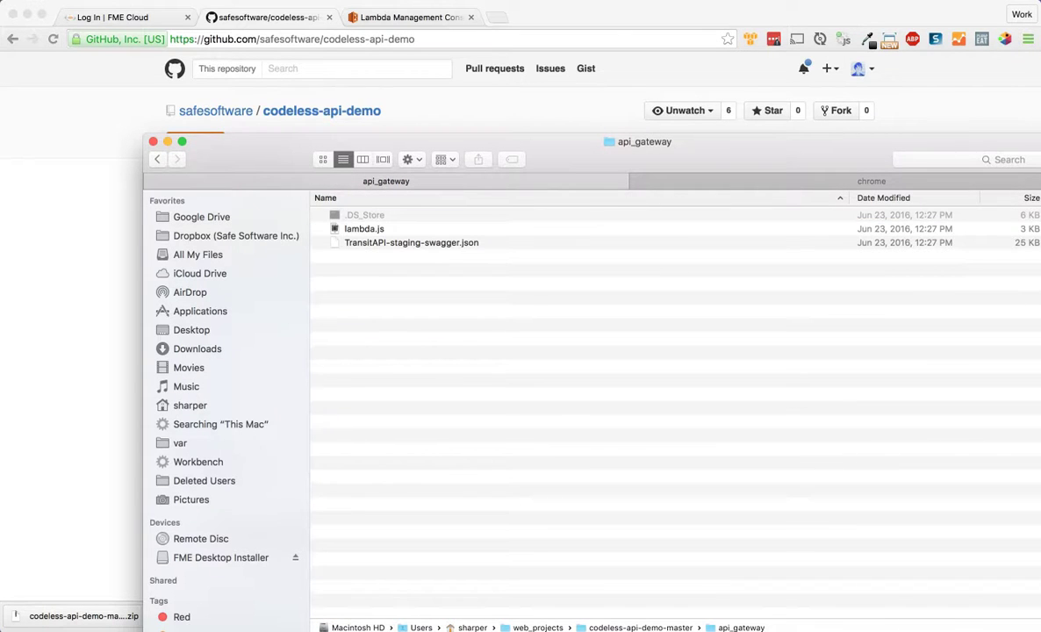
pyautogui.click(157, 159)
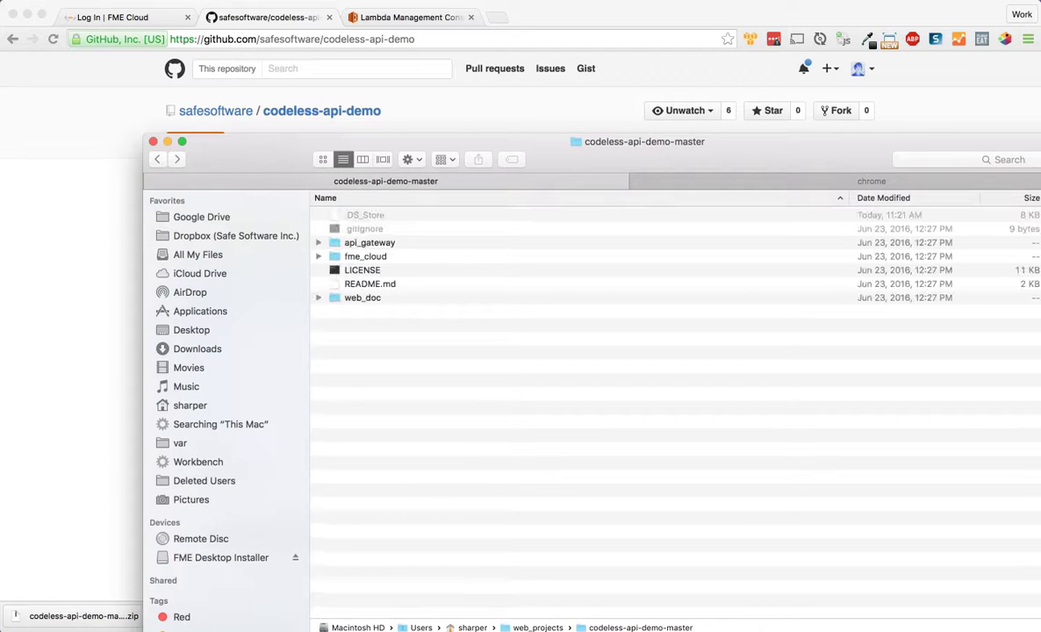
pyautogui.click(318, 256)
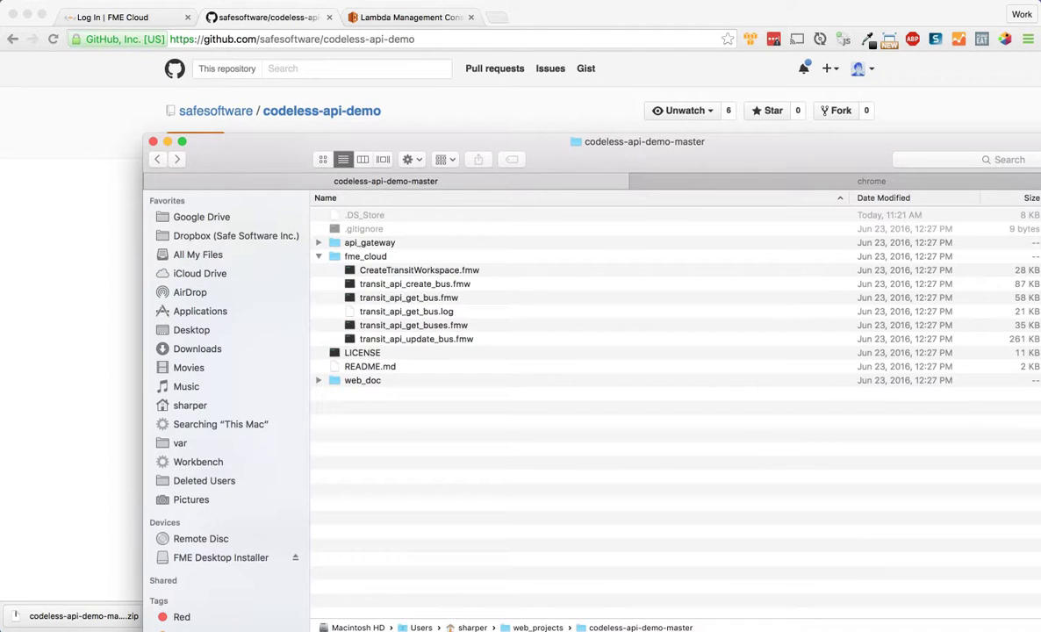
pyautogui.click(318, 256)
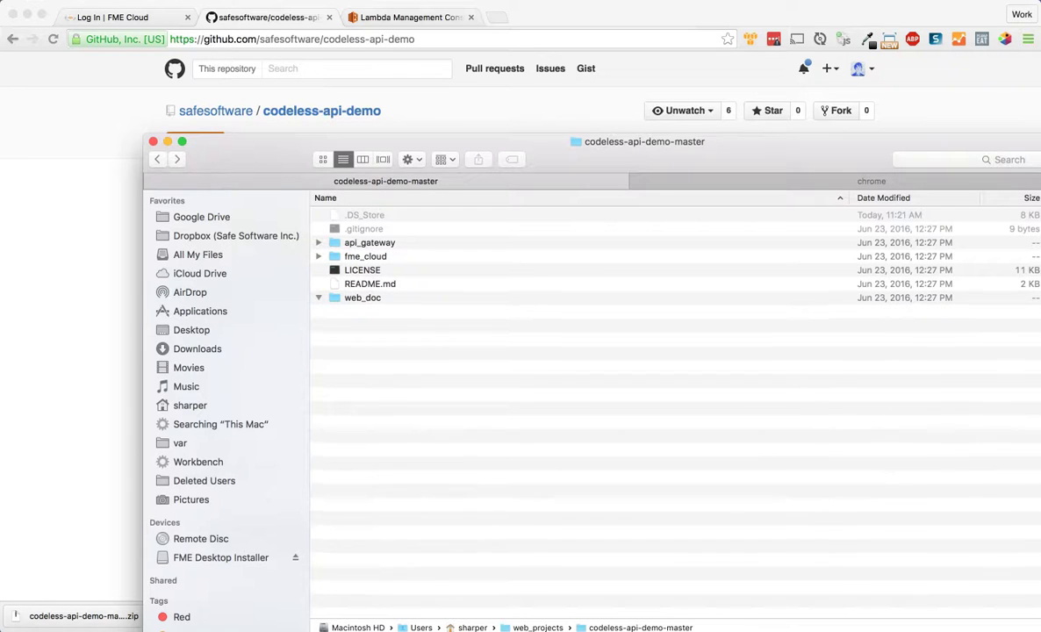
pyautogui.click(319, 298)
pyautogui.click(318, 297)
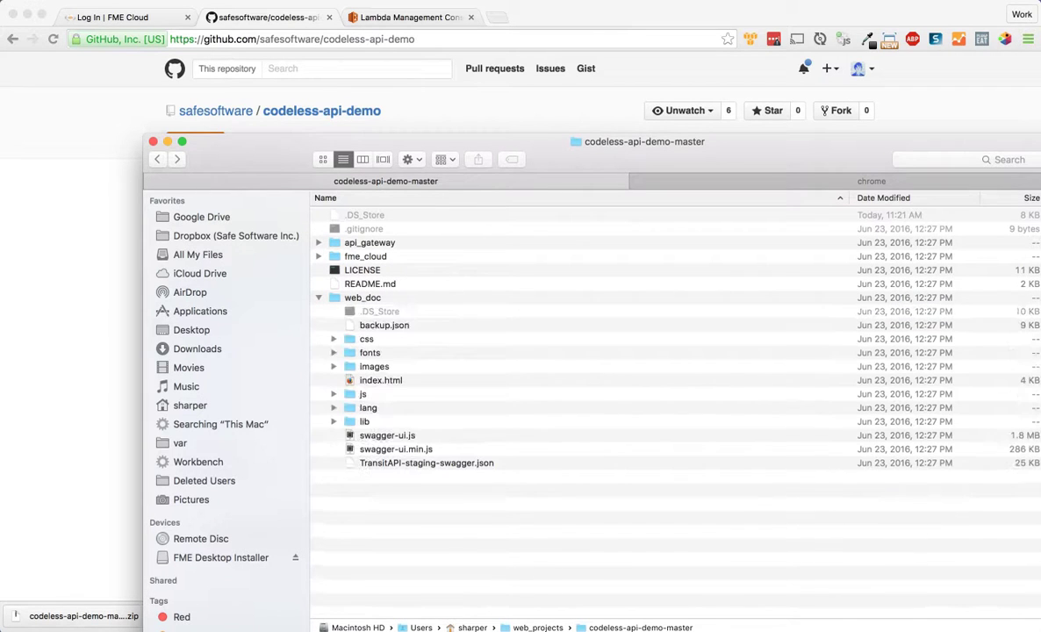
pyautogui.click(319, 298)
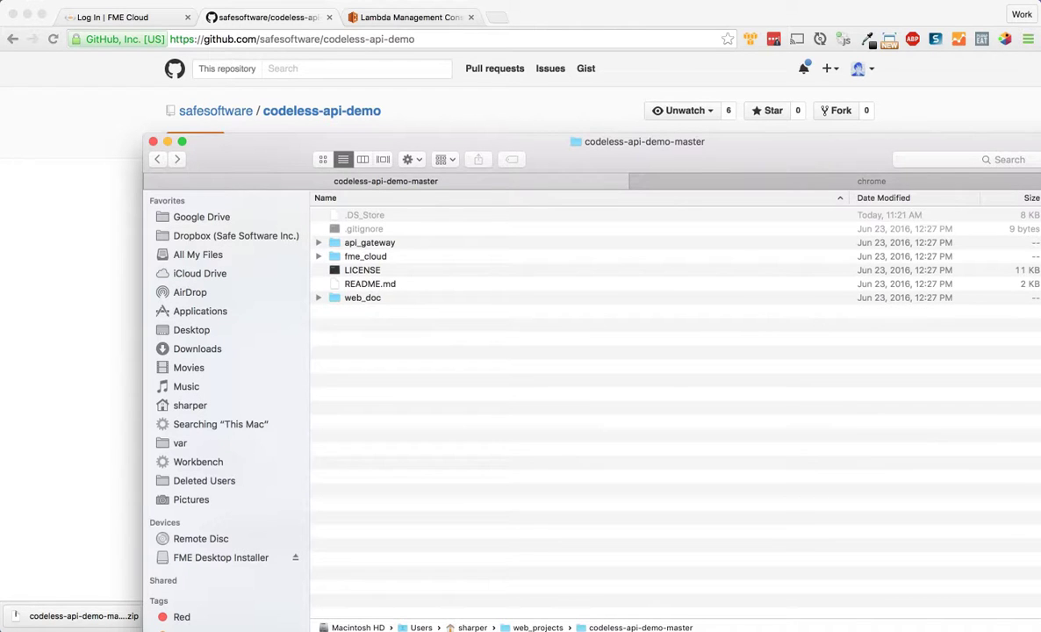
# Step: Select CreateTransitWorkspace.fmw in the fme_cloud folder and launch FME Workbench
pyautogui.click(318, 256)
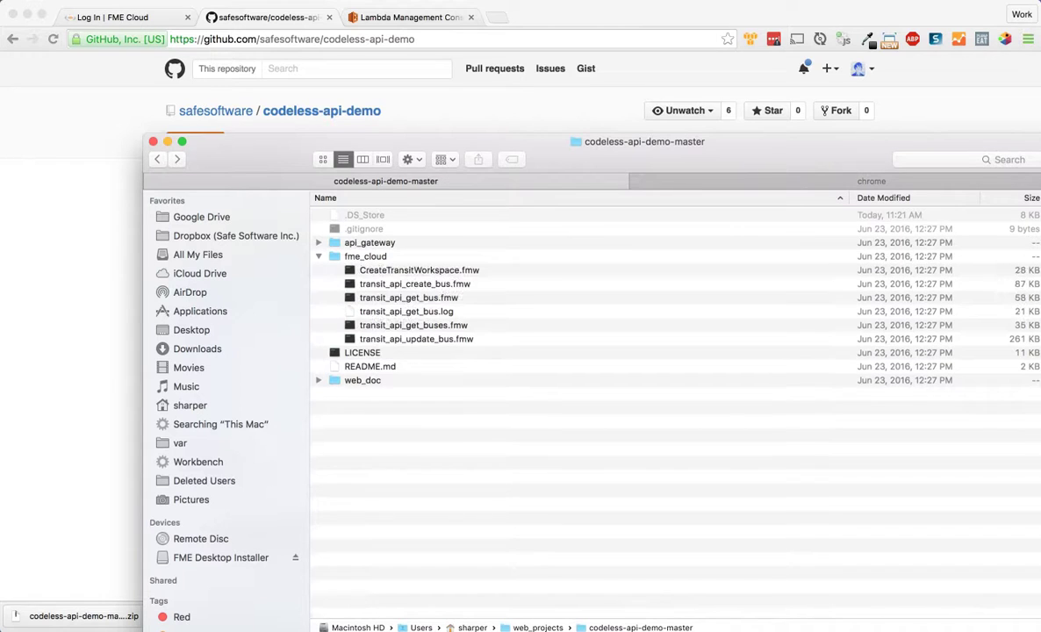
pyautogui.click(419, 270)
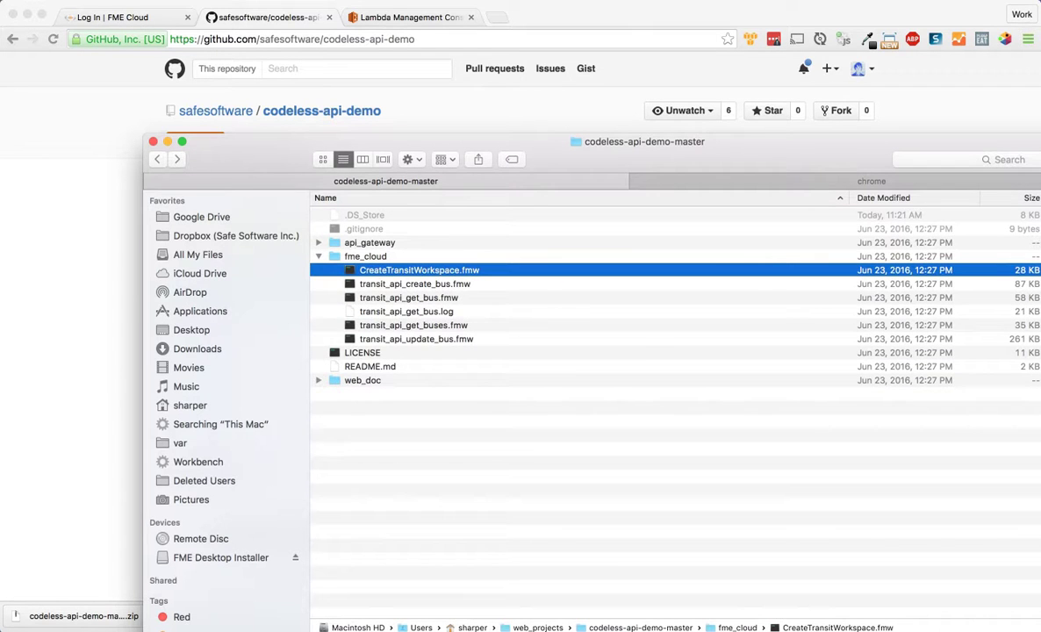
pyautogui.press('super+Tab')
pyautogui.press('super+space')
pyautogui.write('fme')
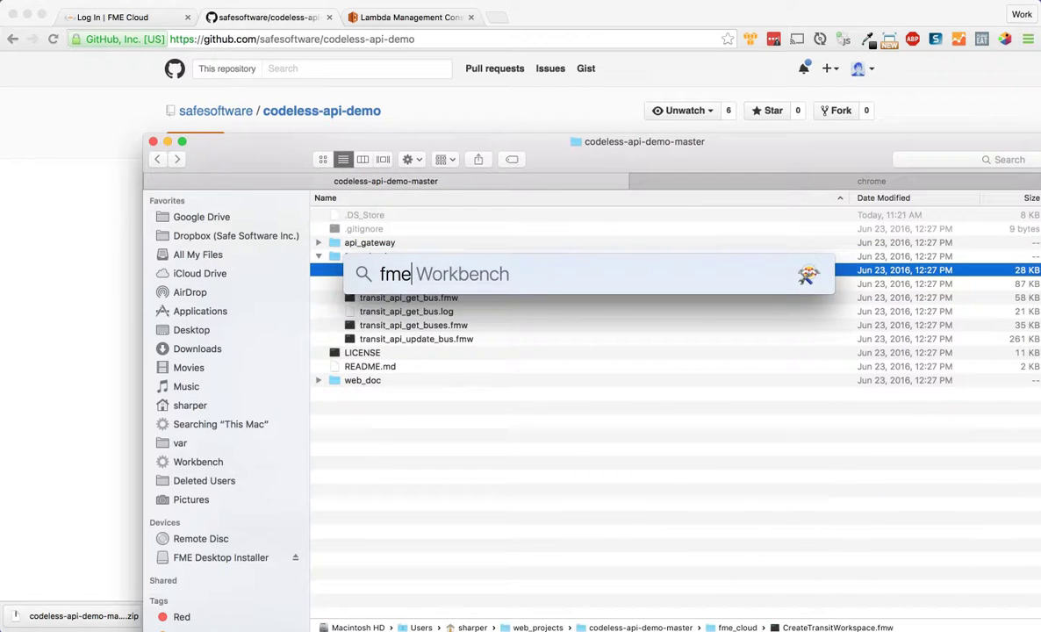
pyautogui.press('Return')
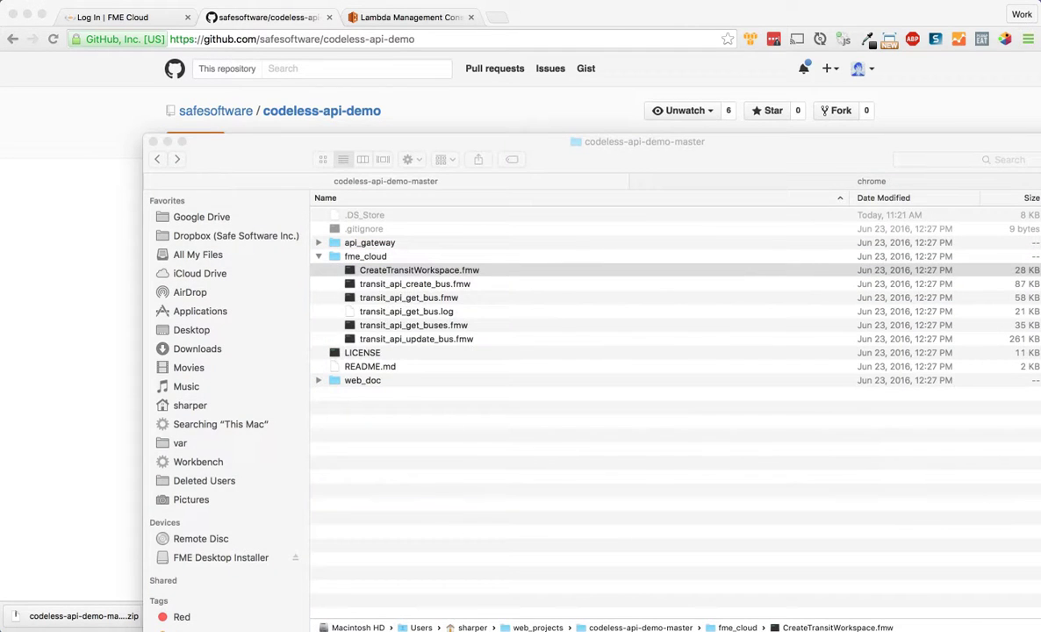
pyautogui.press('super+Tab')
pyautogui.press('super+t')
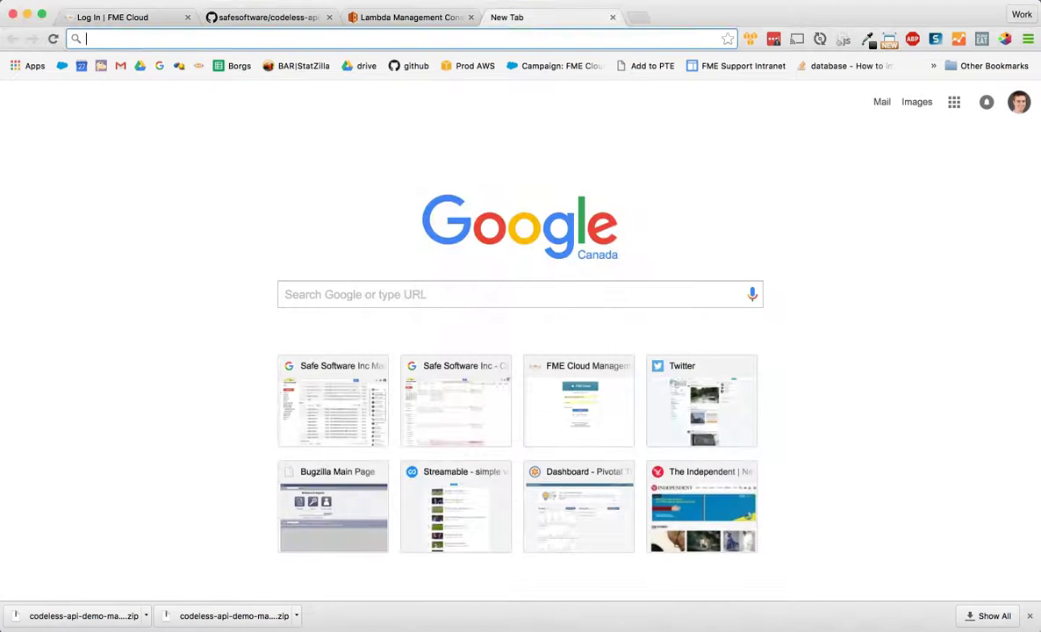
pyautogui.write('s')
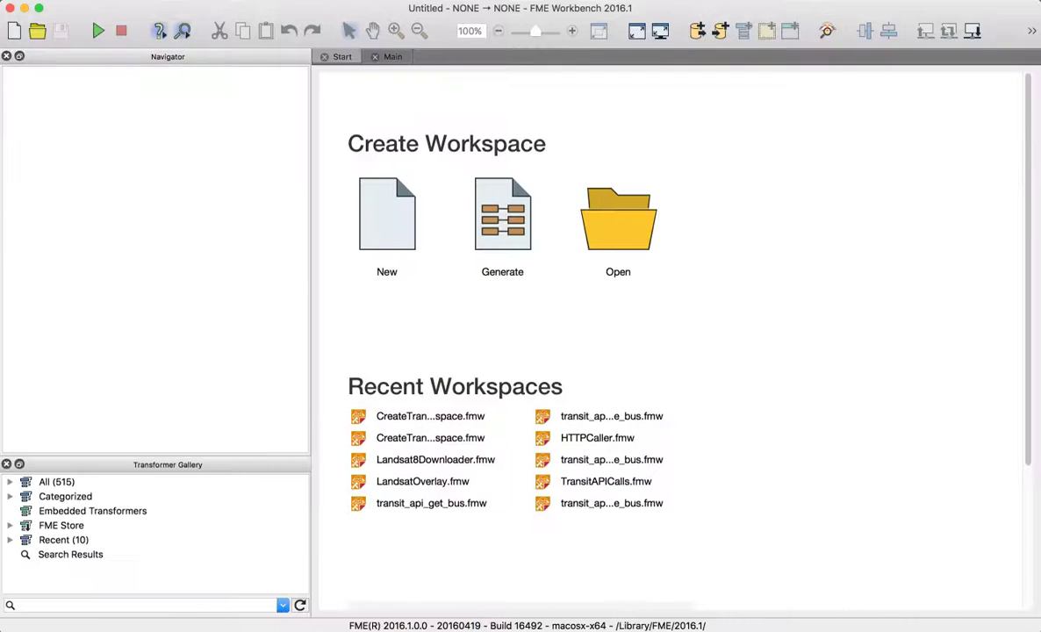
pyautogui.press('super+Tab')
pyautogui.press('Return')
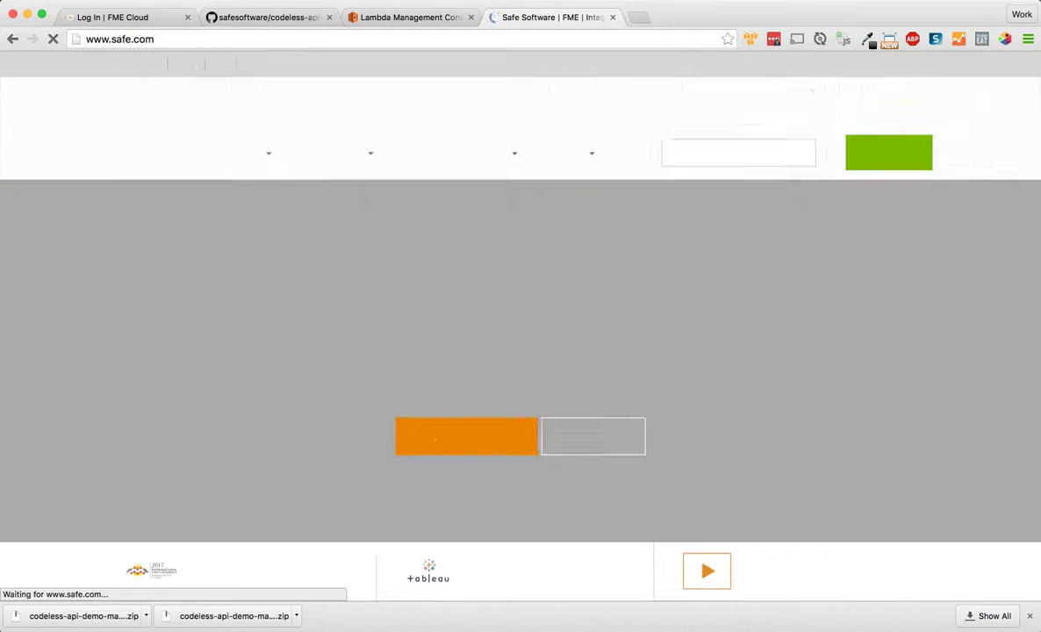
pyautogui.click(735, 105)
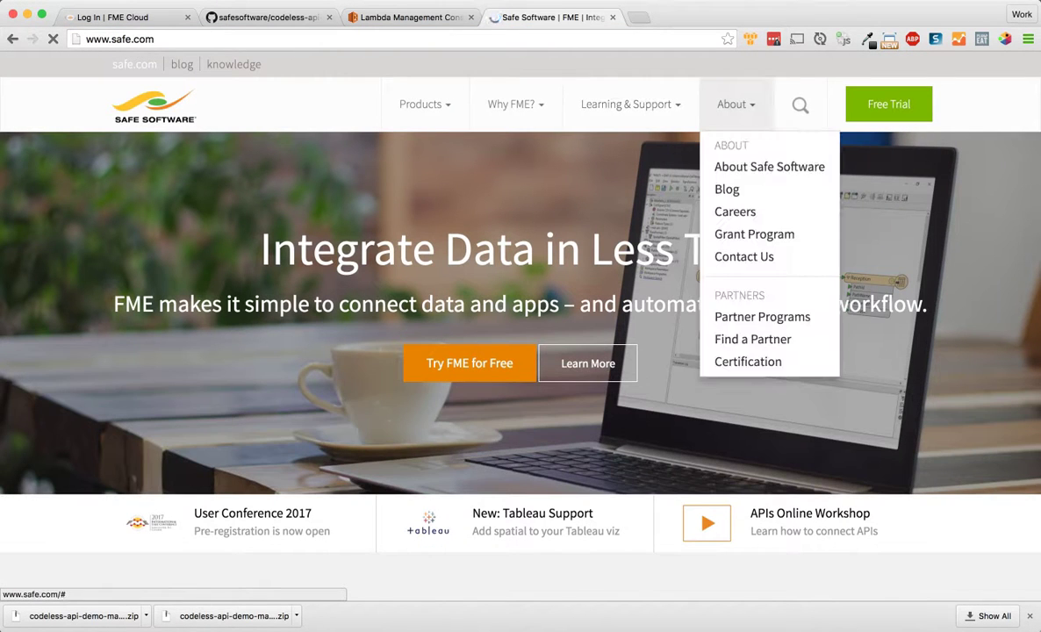
pyautogui.moveTo(630, 104)
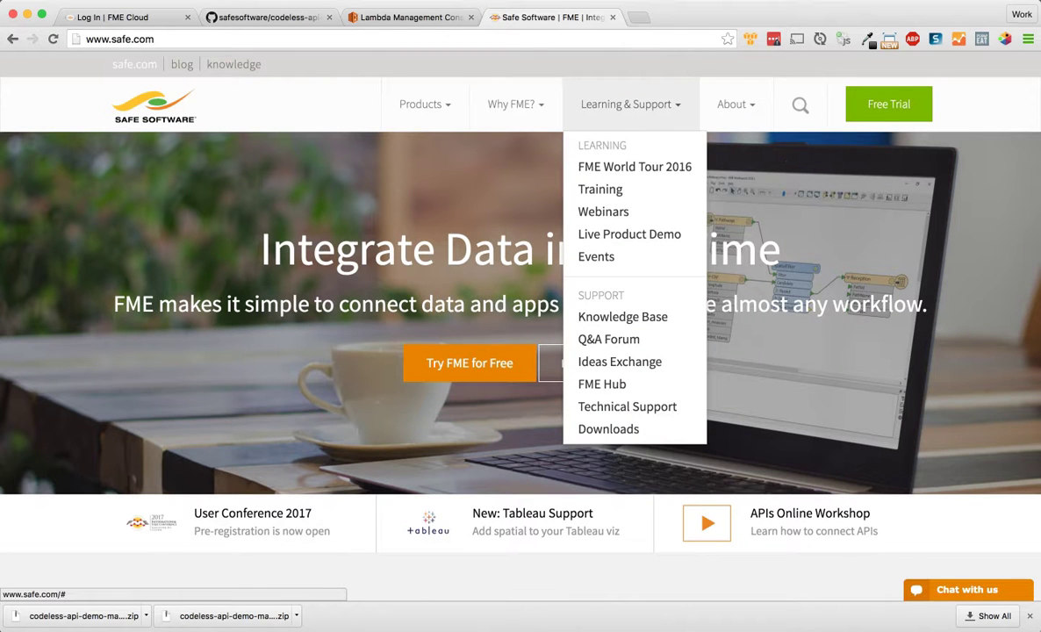
pyautogui.click(609, 429)
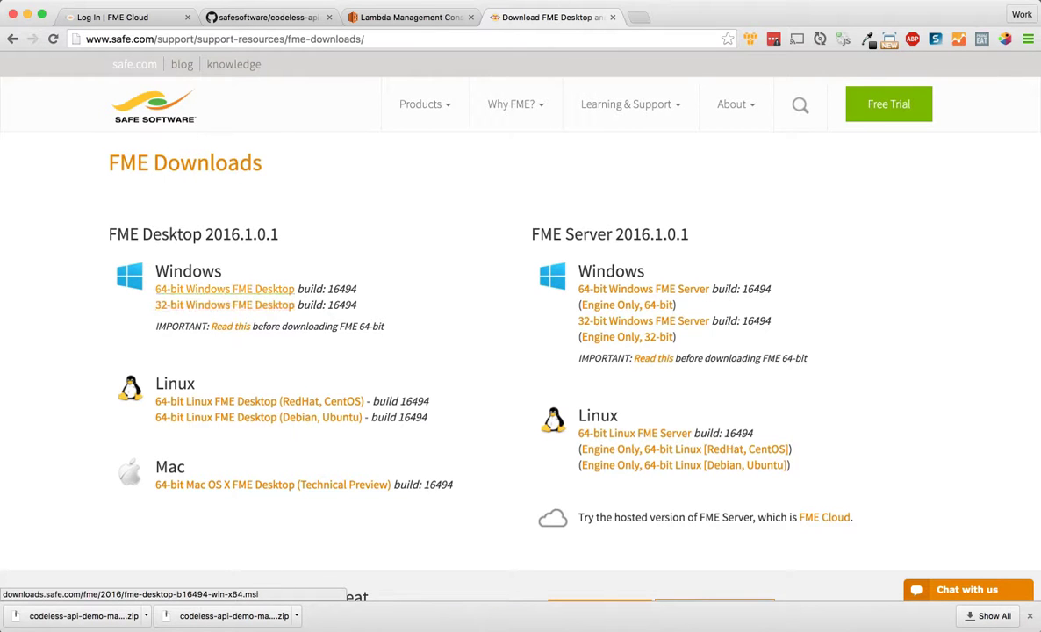
pyautogui.moveTo(279, 234); pyautogui.dragTo(213, 234)
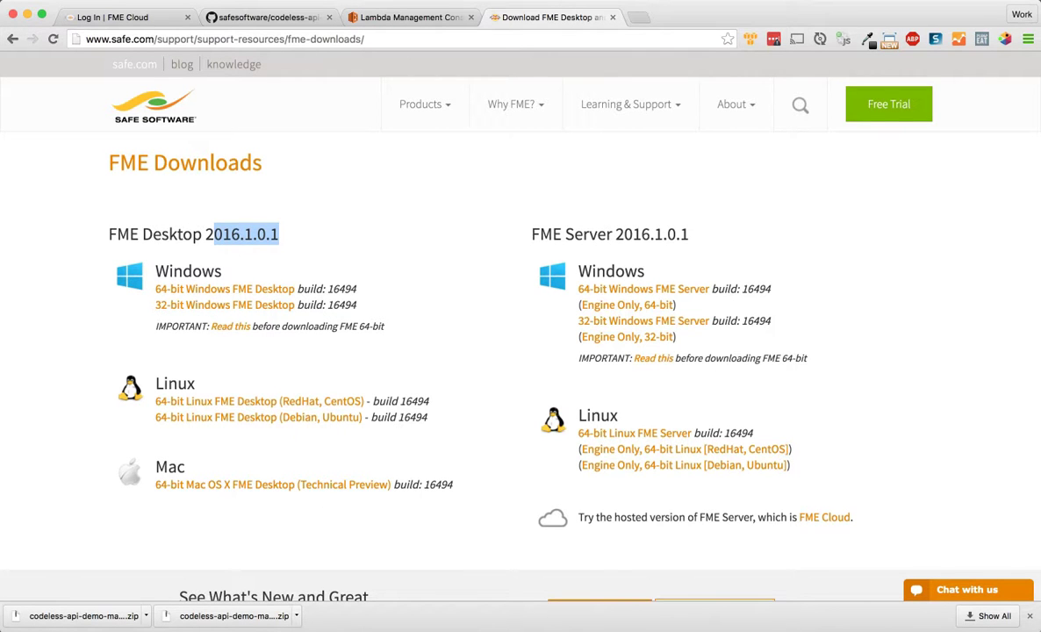
pyautogui.moveTo(453, 484); pyautogui.dragTo(178, 485)
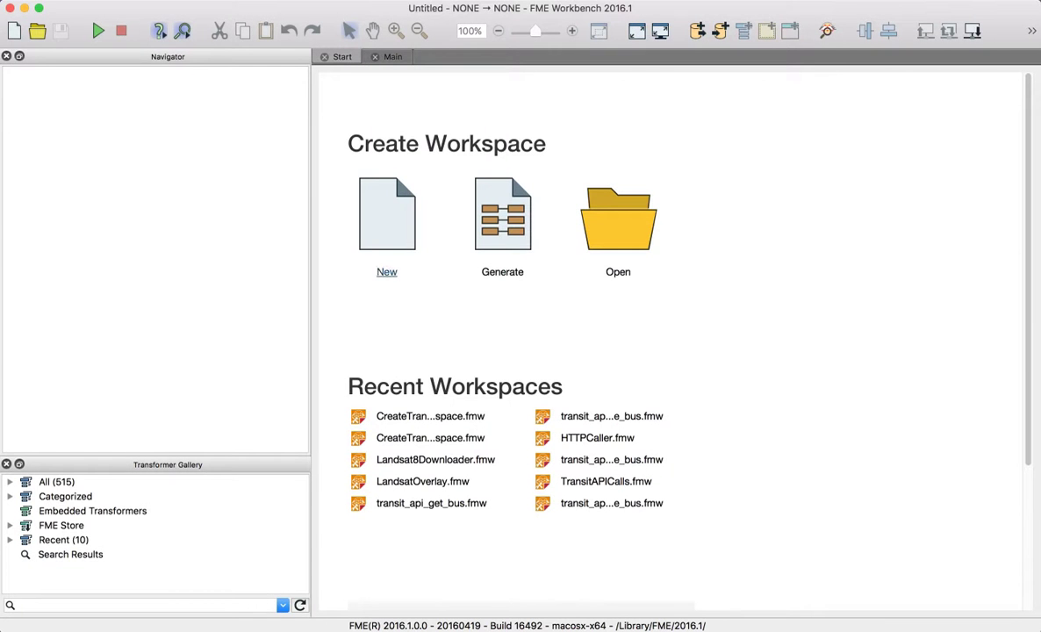
# Step: Open CreateTransitWorkspace.fmw from the extracted fme_cloud folder in FME Workbench
pyautogui.press('super+Tab')
pyautogui.press('super+Tab')
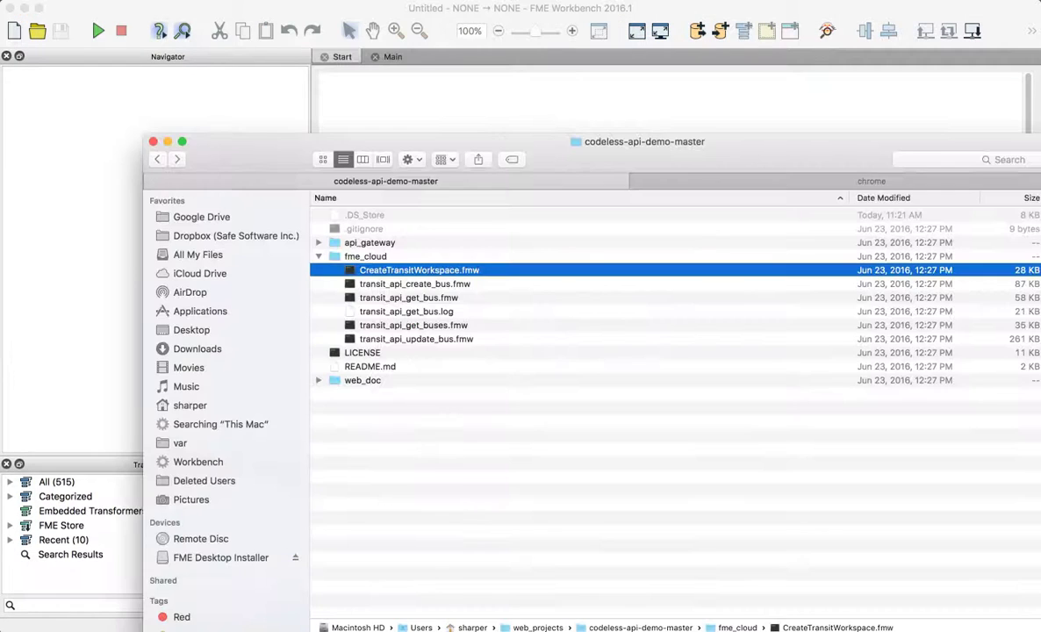
pyautogui.moveTo(420, 269); pyautogui.dragTo(401, 91)
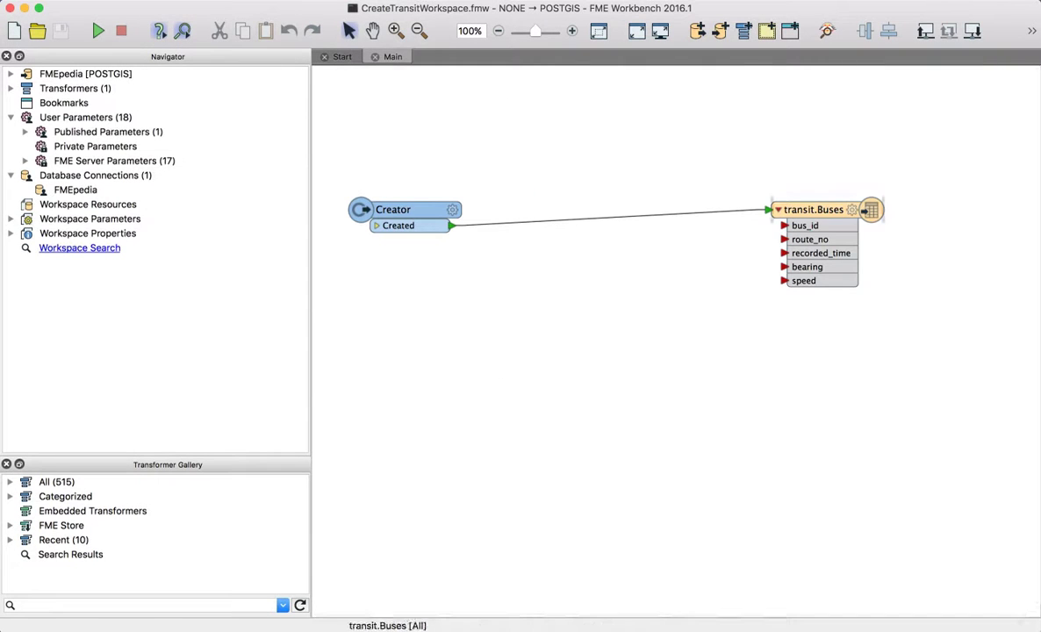
# Step: Examine the transit.Buses writer feature type's table name, table qualifier and format parameters, including its table handling and spatial settings
pyautogui.click(851, 210)
pyautogui.click(869, 211)
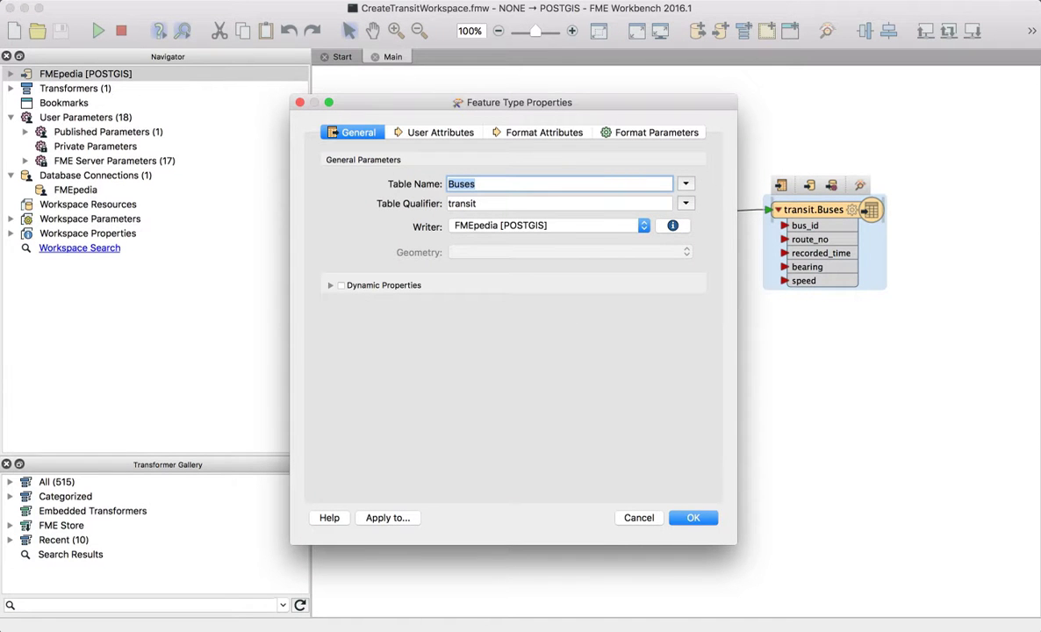
pyautogui.press('Tab')
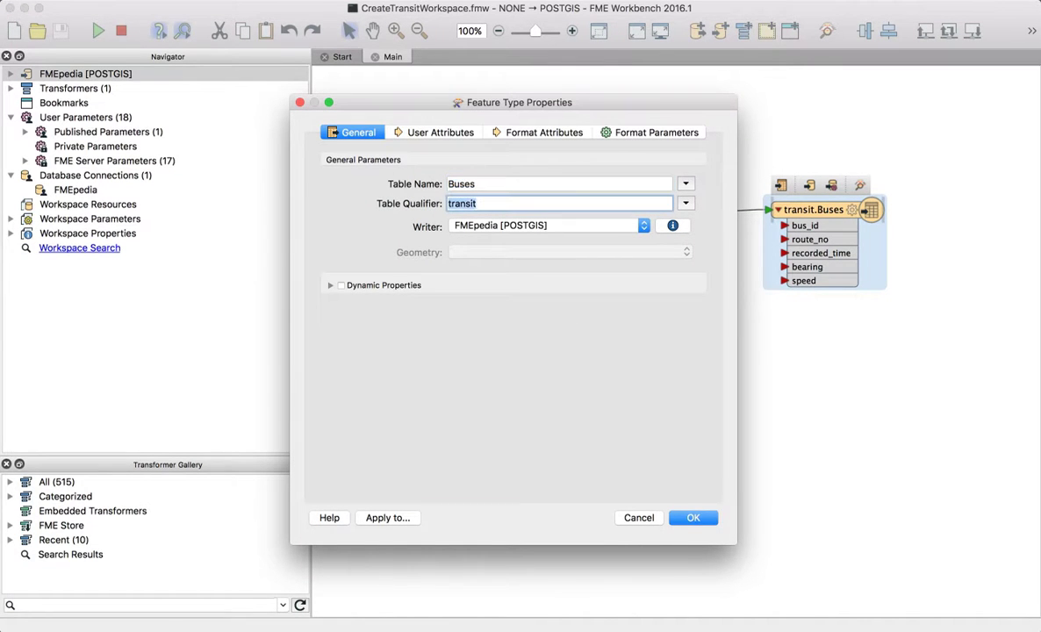
pyautogui.click(649, 133)
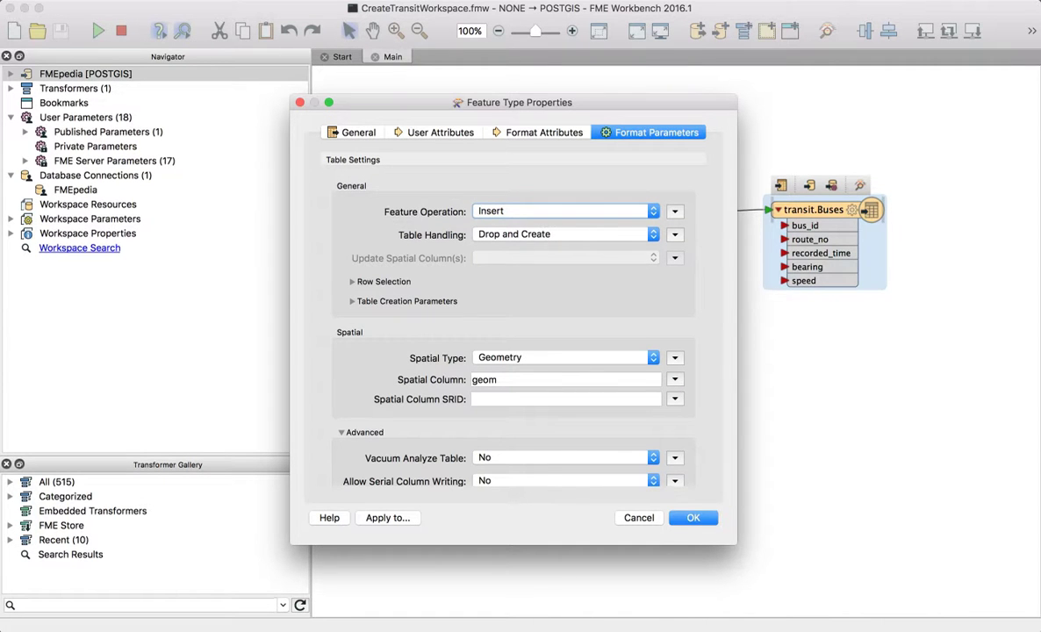
pyautogui.press('Return')
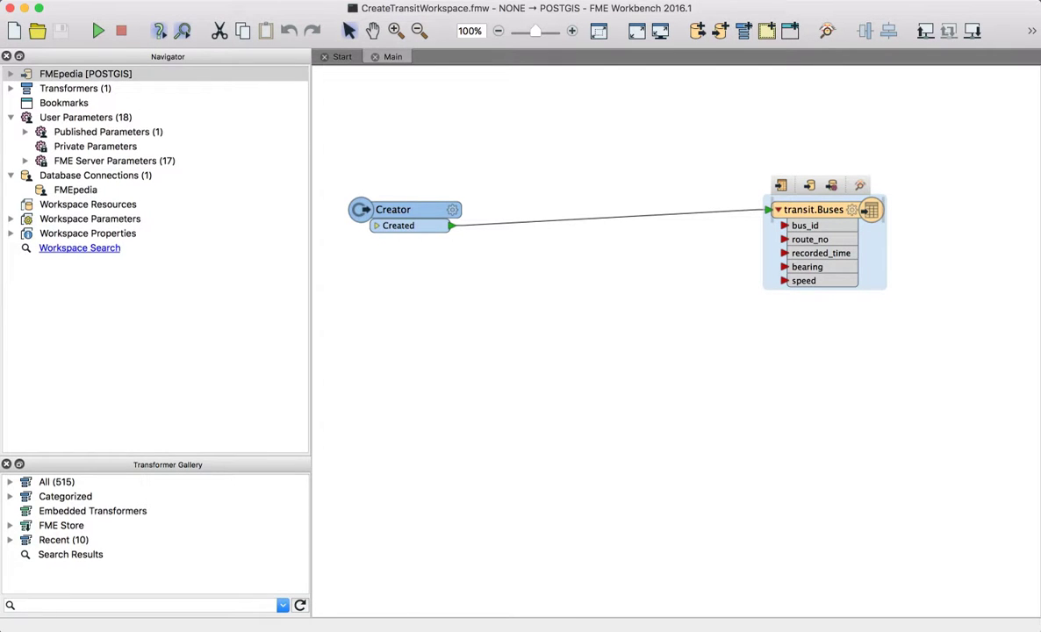
# Step: Open the FMEpedia [POSTGIS] writer's connection setting, examine the fields for adding a new database connection, and cancel without saving
pyautogui.click(11, 73)
pyautogui.doubleClick(178, 88)
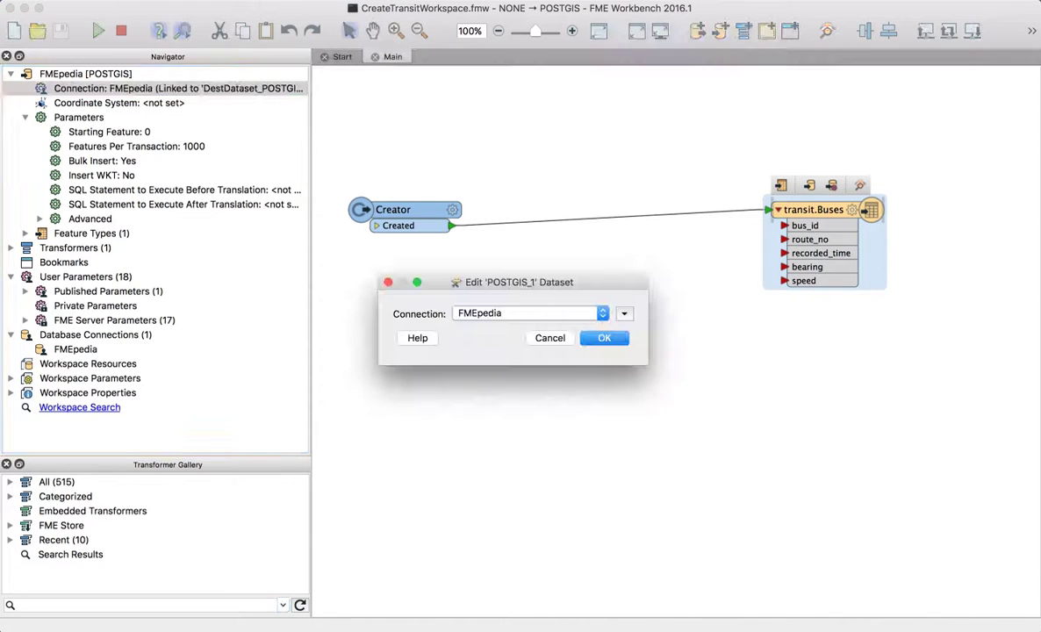
pyautogui.click(624, 313)
pyautogui.moveTo(686, 331)
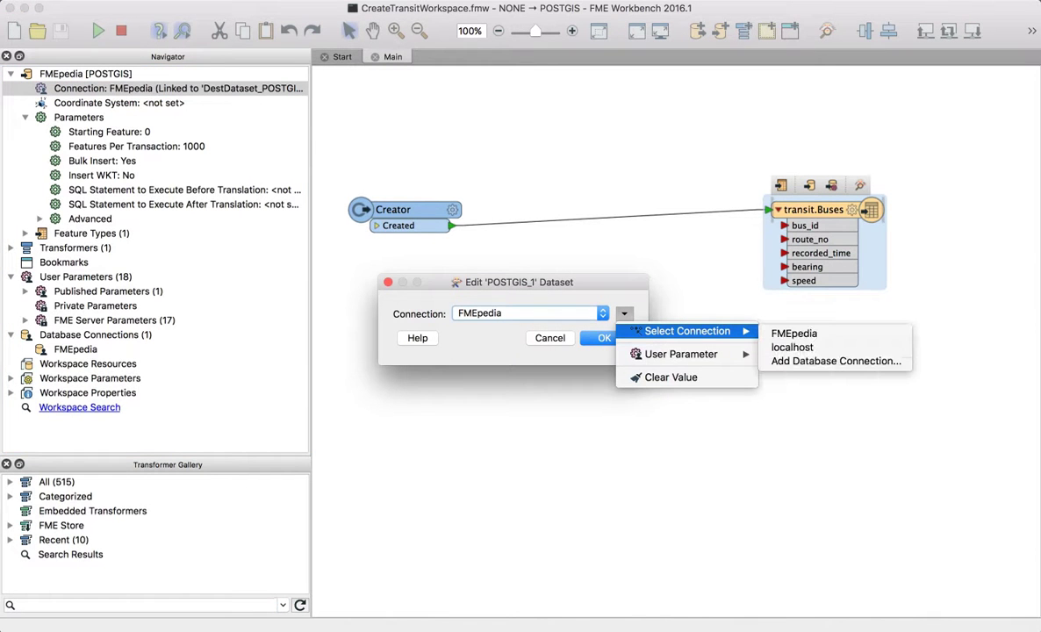
pyautogui.click(835, 360)
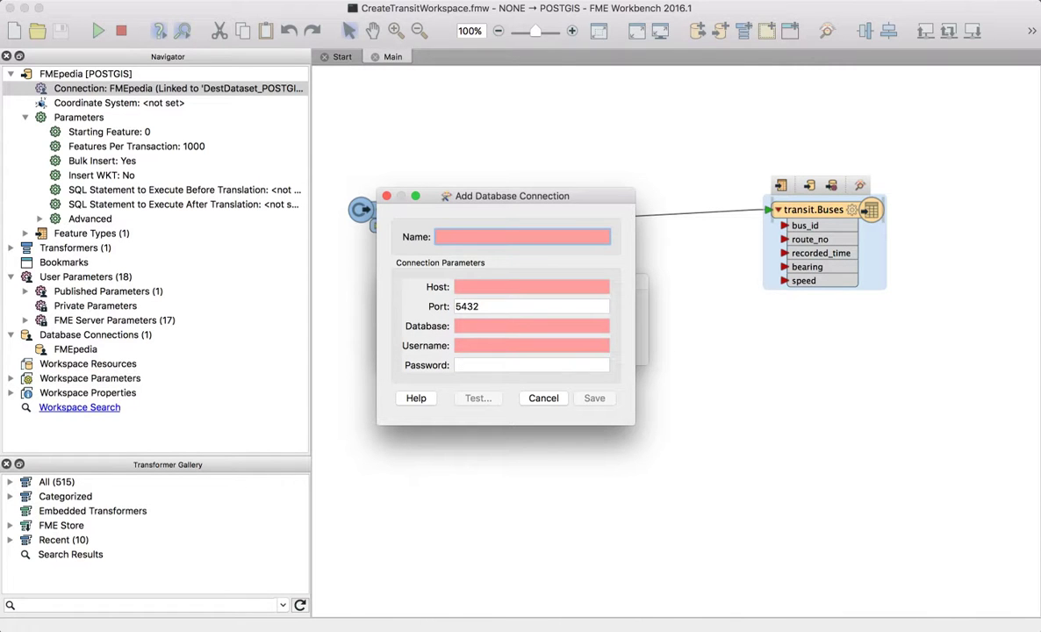
pyautogui.click(532, 326)
pyautogui.click(532, 346)
pyautogui.click(531, 365)
pyautogui.press('Escape')
pyautogui.press('Escape')
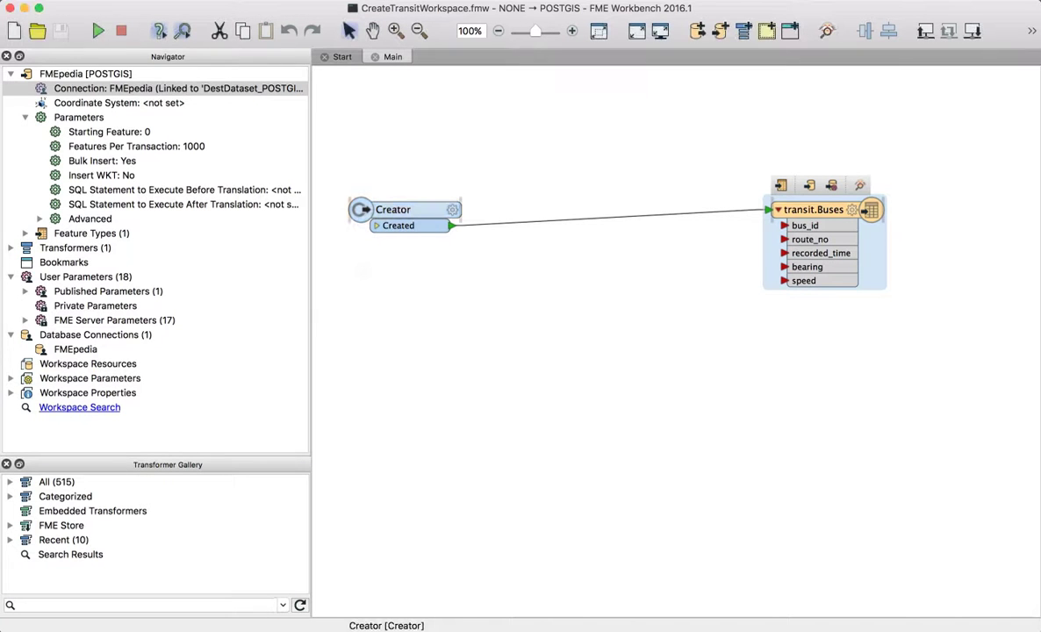
# Step: Open the FMEpedia PostgreSQL connection for viewing from the database connections in FME Options
pyautogui.click(85, 74)
pyautogui.click(74, 1)
pyautogui.click(94, 59)
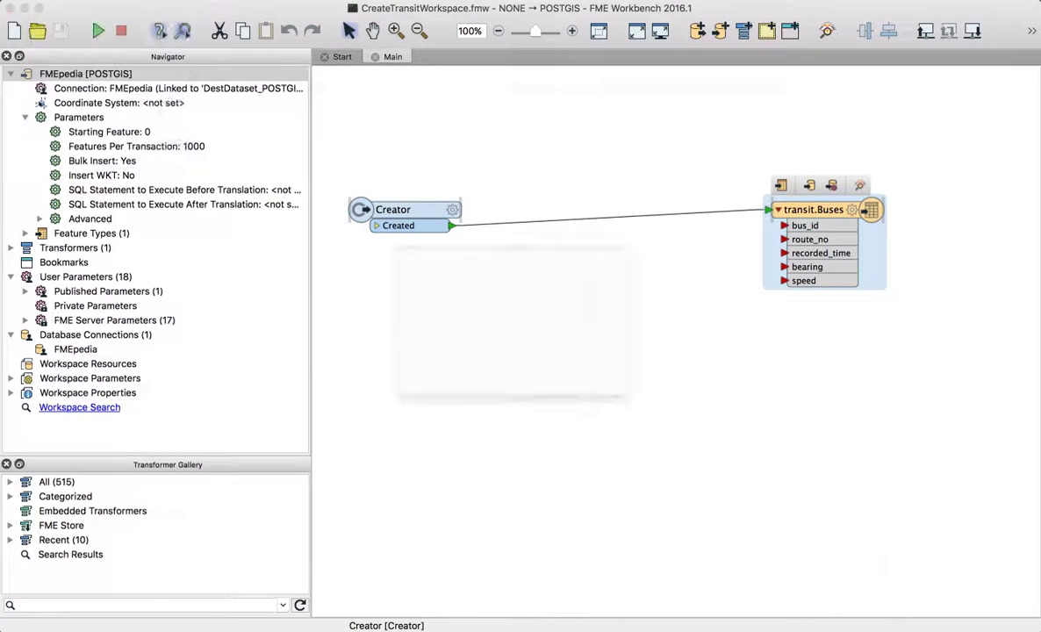
pyautogui.click(251, 359)
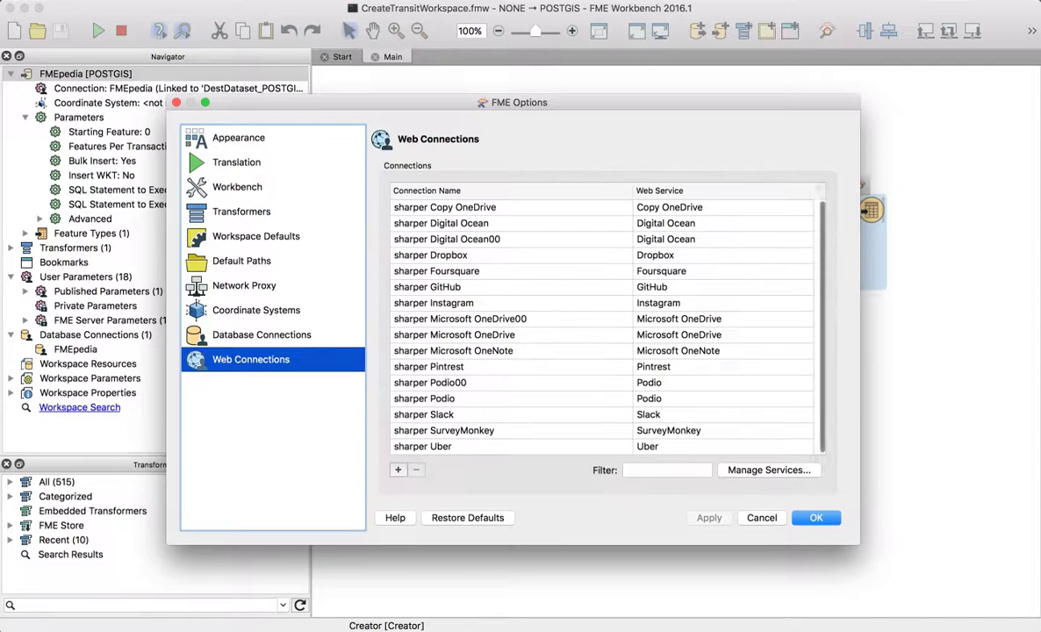
pyautogui.scroll(-2, 608, 326)
pyautogui.click(262, 335)
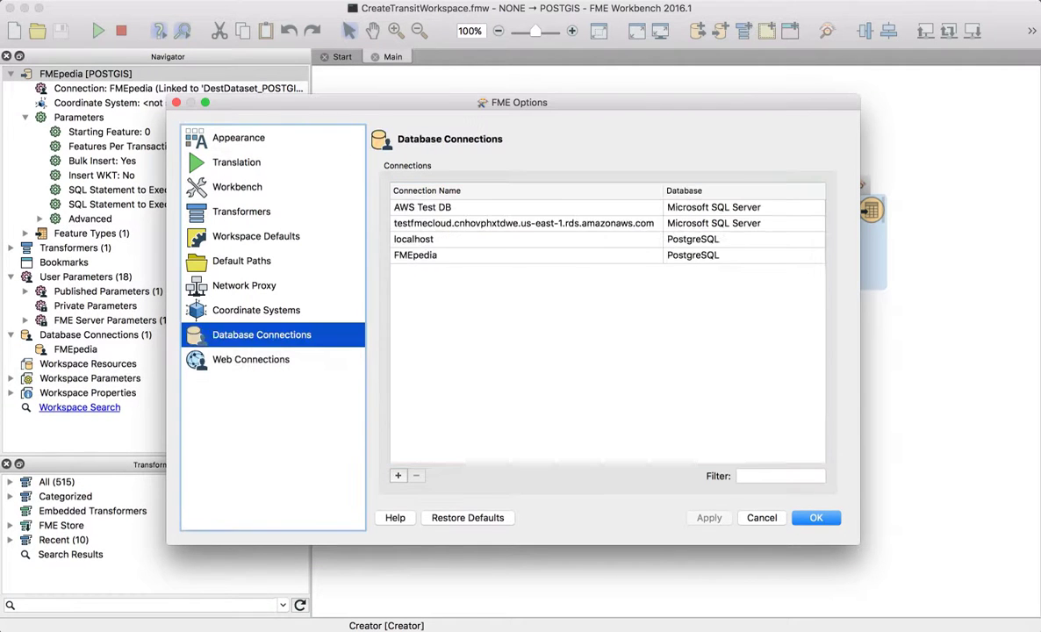
pyautogui.click(439, 255)
pyautogui.doubleClick(439, 255)
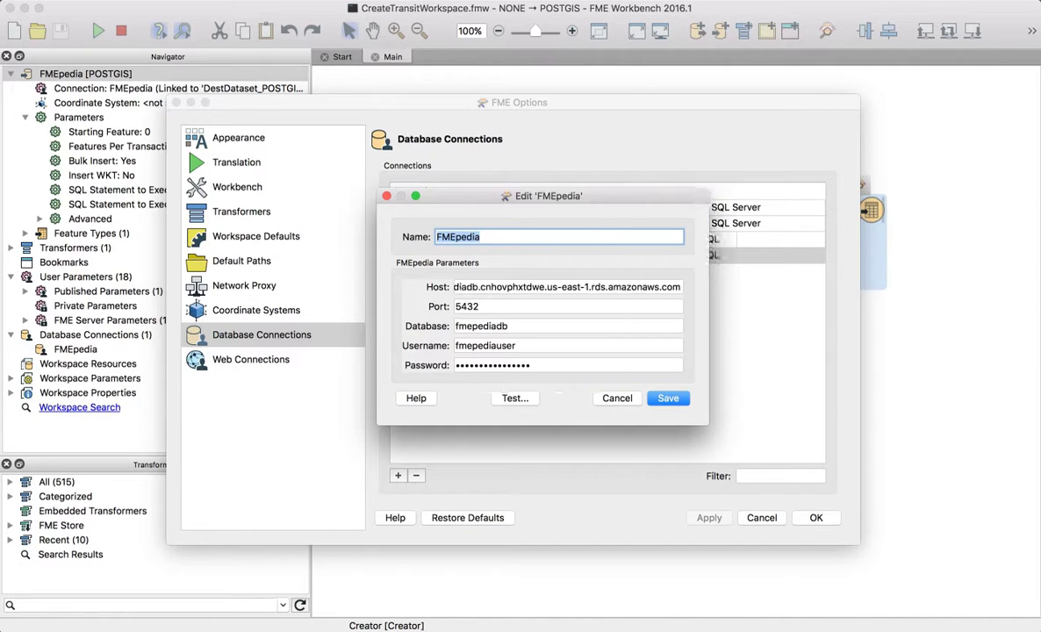
# Step: Review the FMEpedia connection's host, port, database, username and password fields, and leave the options without changes
pyautogui.press('Tab')
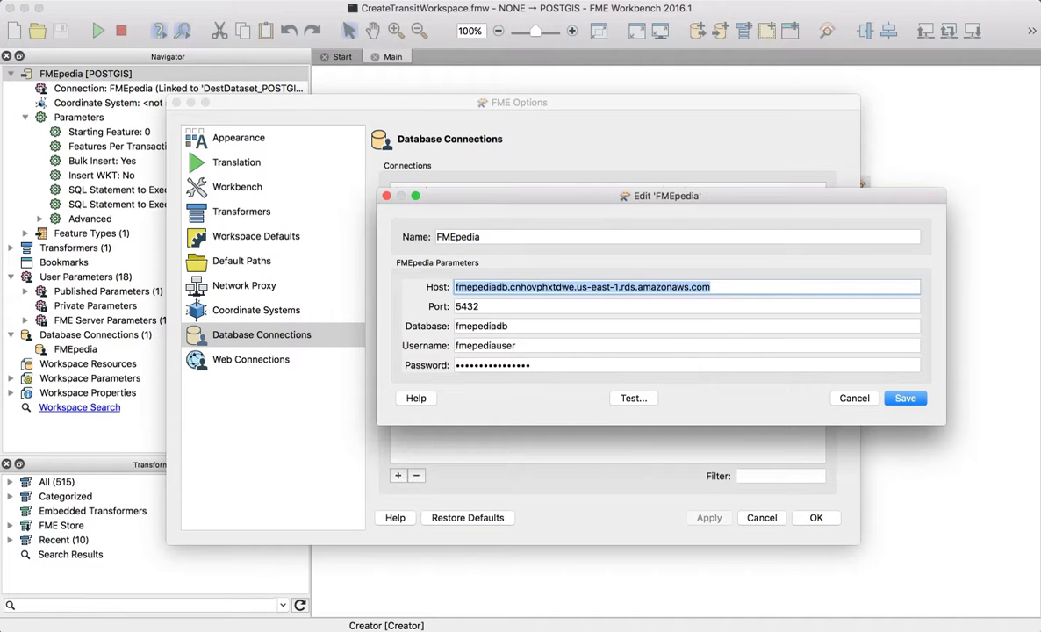
pyautogui.press('Tab')
pyautogui.press('Tab')
pyautogui.press('Tab')
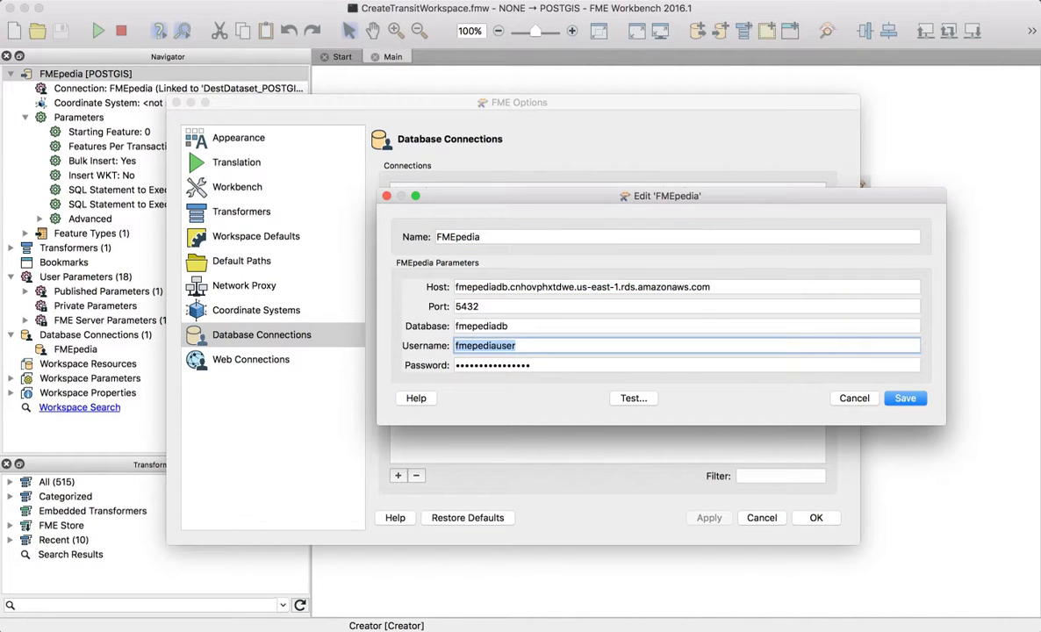
pyautogui.press('Tab')
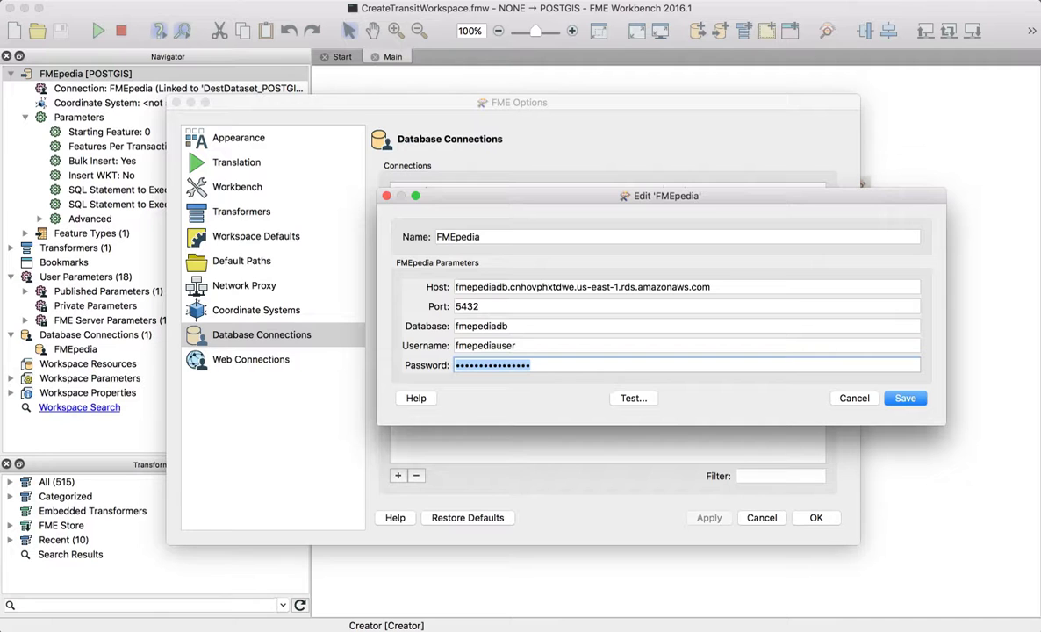
pyautogui.moveTo(455, 306); pyautogui.dragTo(480, 307)
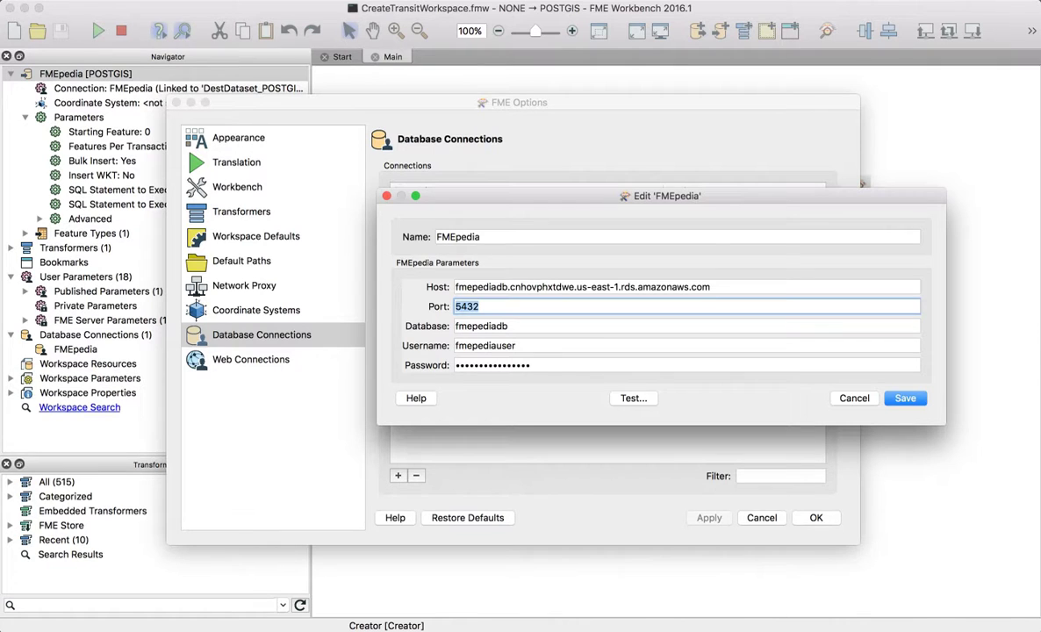
pyautogui.press('Escape')
pyautogui.press('Escape')
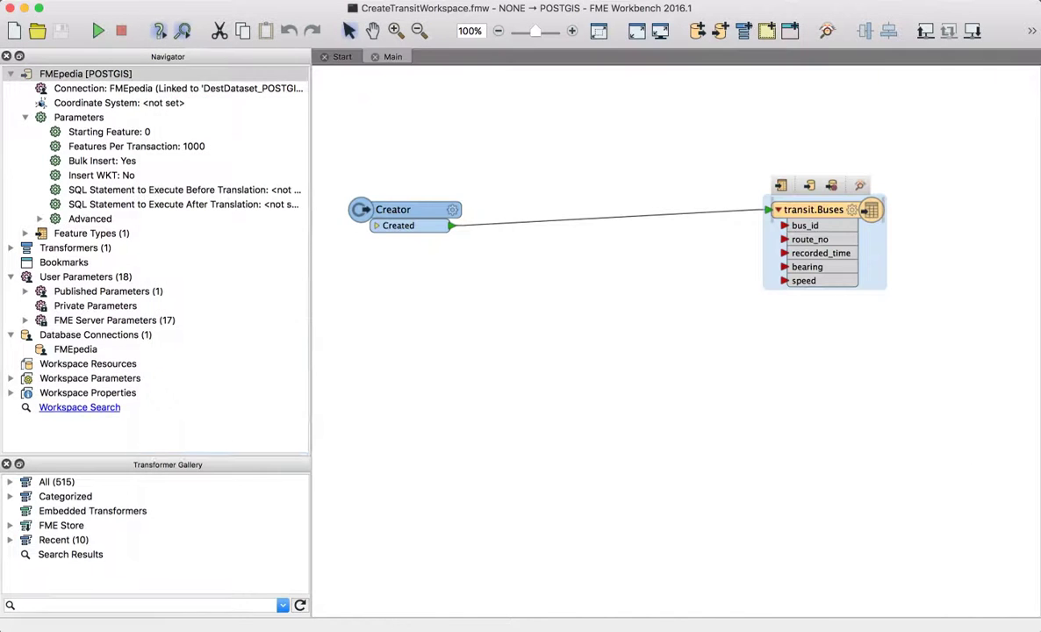
# Step: Run the CreateTransitWorkspace translation using the FMEpedia database connection
pyautogui.press('super+r')
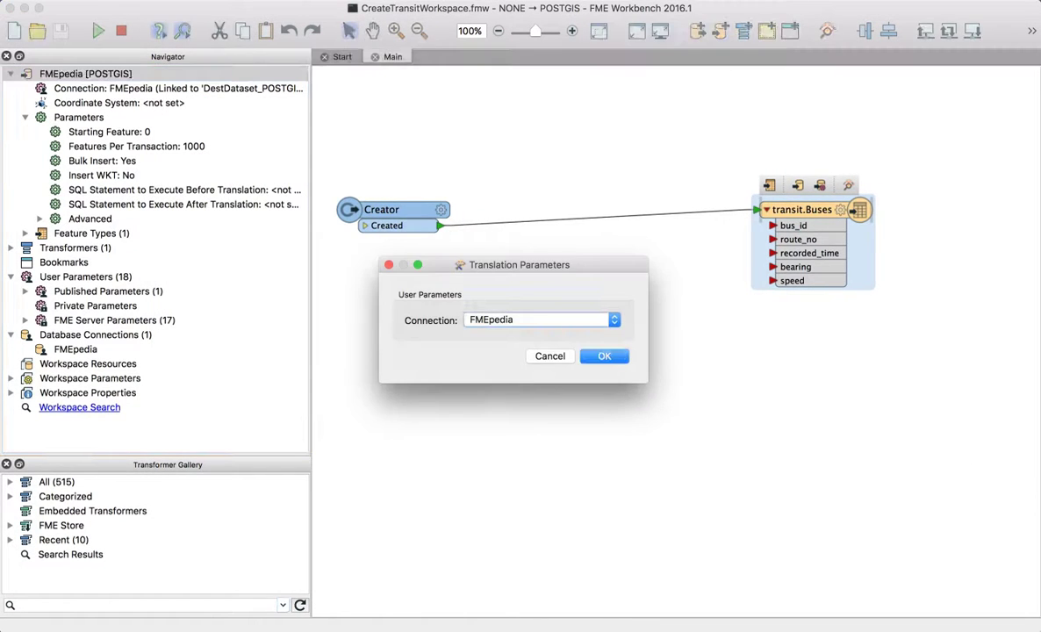
pyautogui.press('Return')
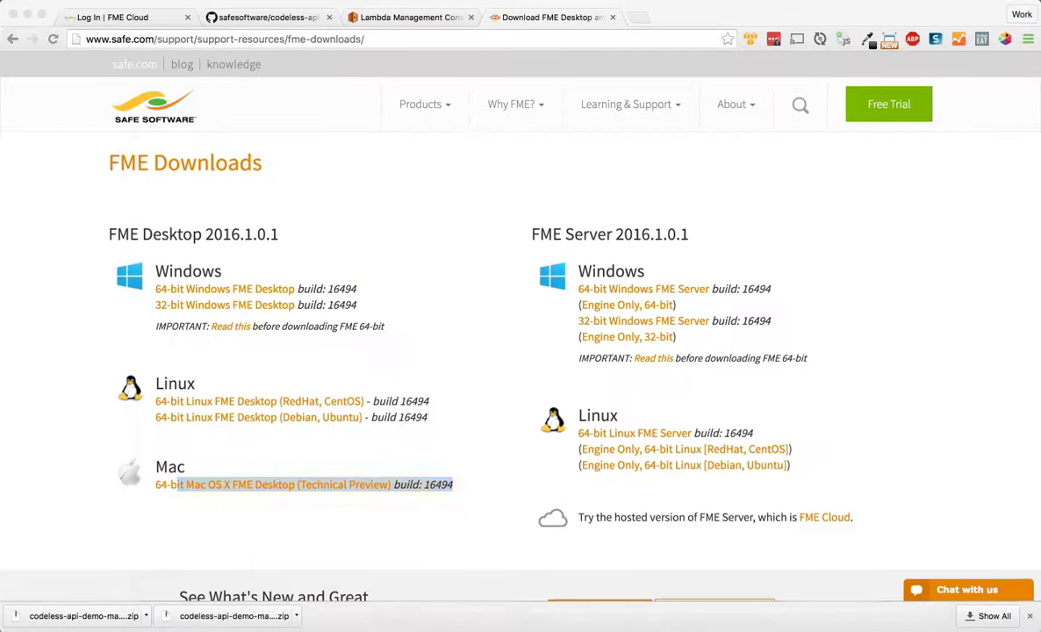
# Step: In Chrome, close the FME Downloads page and read the codeless-api-demo README's instructions for creating the AWS Lambda function
pyautogui.click(612, 18)
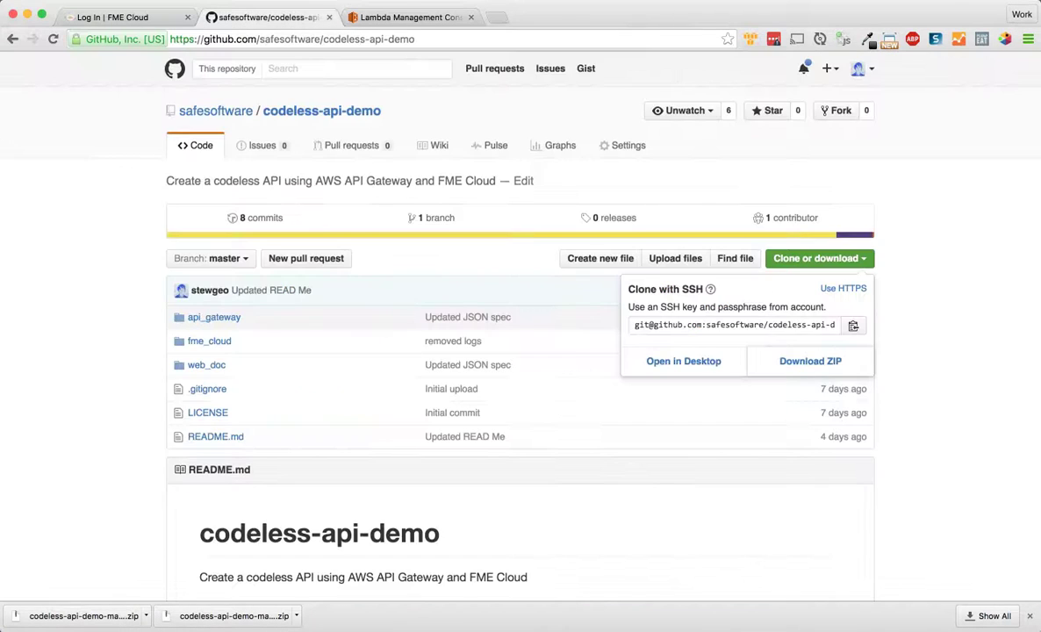
pyautogui.scroll(-5, 520, 324)
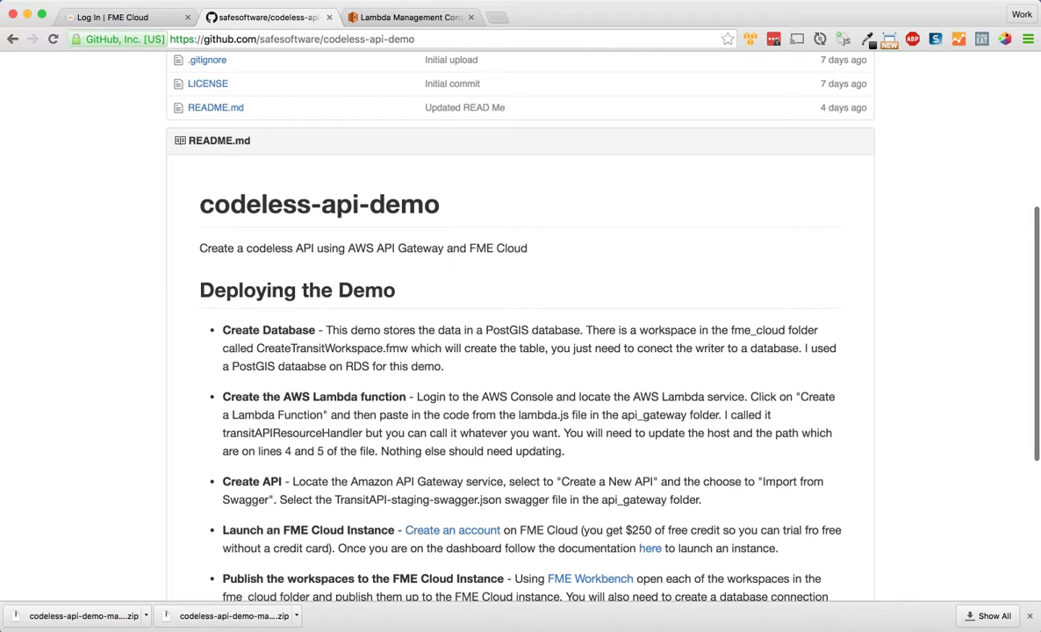
pyautogui.moveTo(413, 397); pyautogui.dragTo(475, 433)
# Step: Open lambda.js from the api_gateway folder of codeless-api-demo-master in Sublime Text
pyautogui.press('super+Tab')
pyautogui.press('super+Tab')
pyautogui.press('super+Tab')
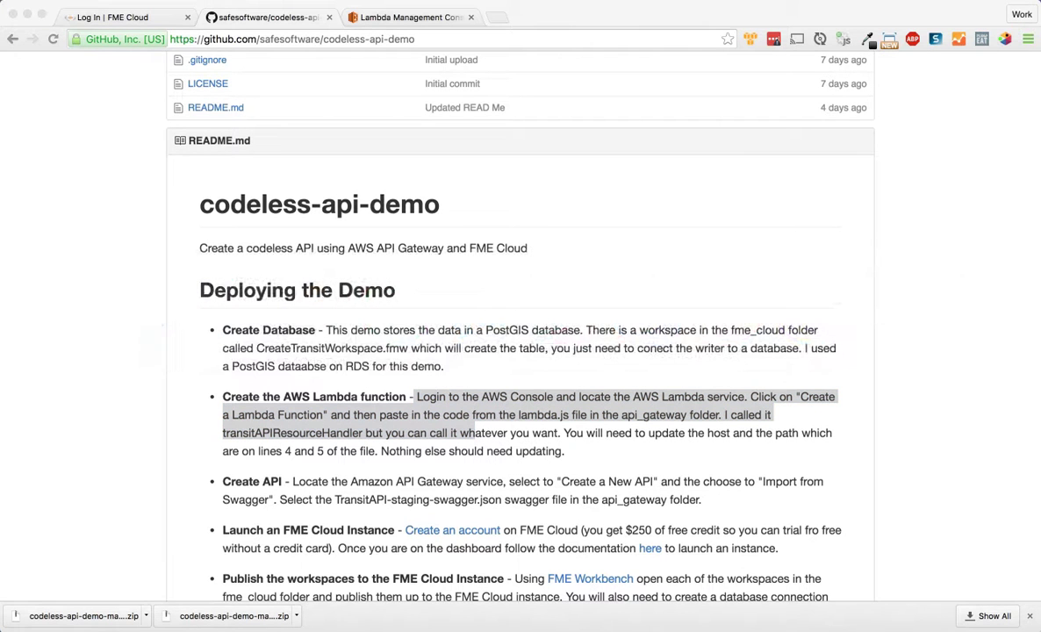
pyautogui.moveTo(301, 619)
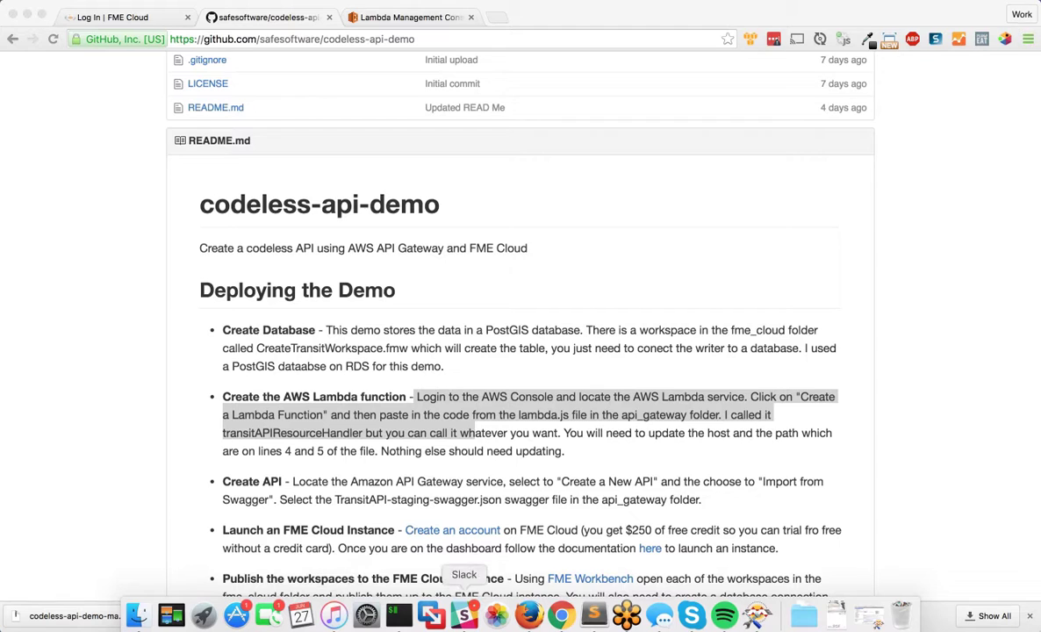
pyautogui.click(594, 614)
pyautogui.press('super+Tab')
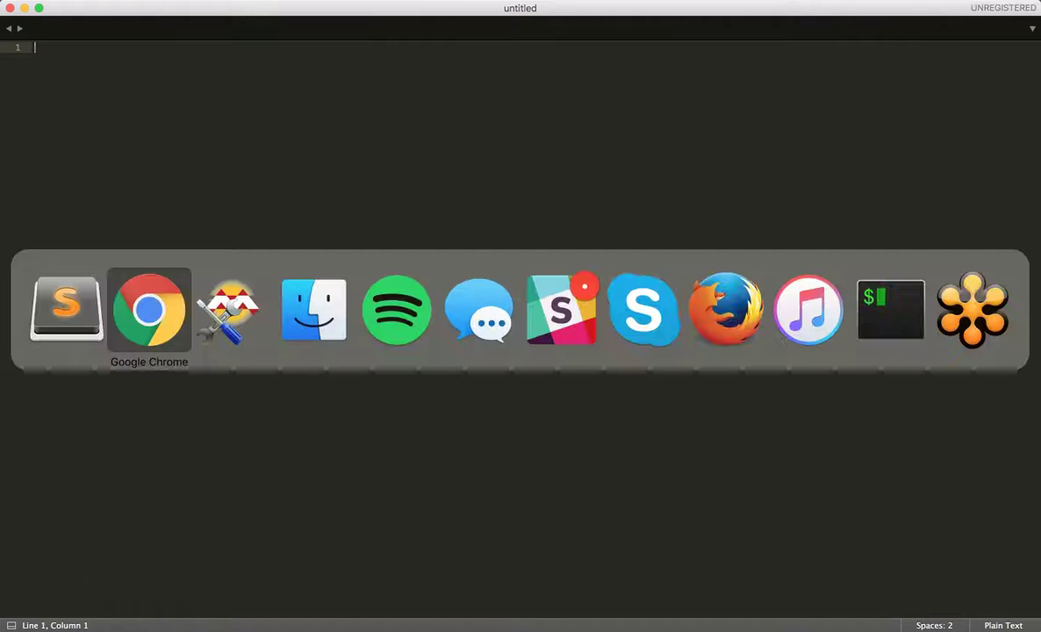
pyautogui.press('super+Tab')
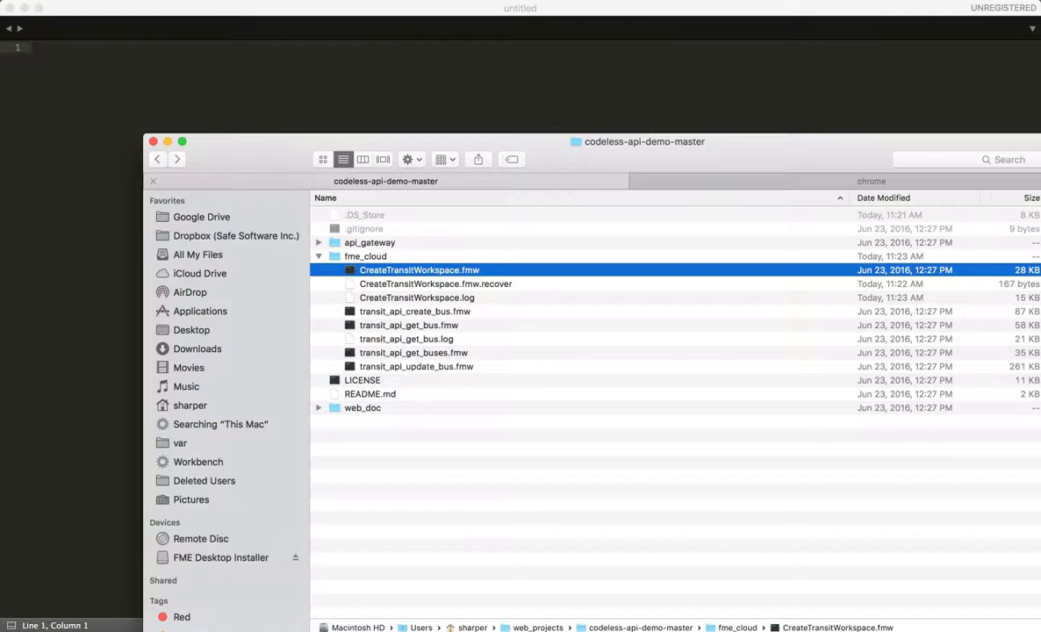
pyautogui.click(369, 243)
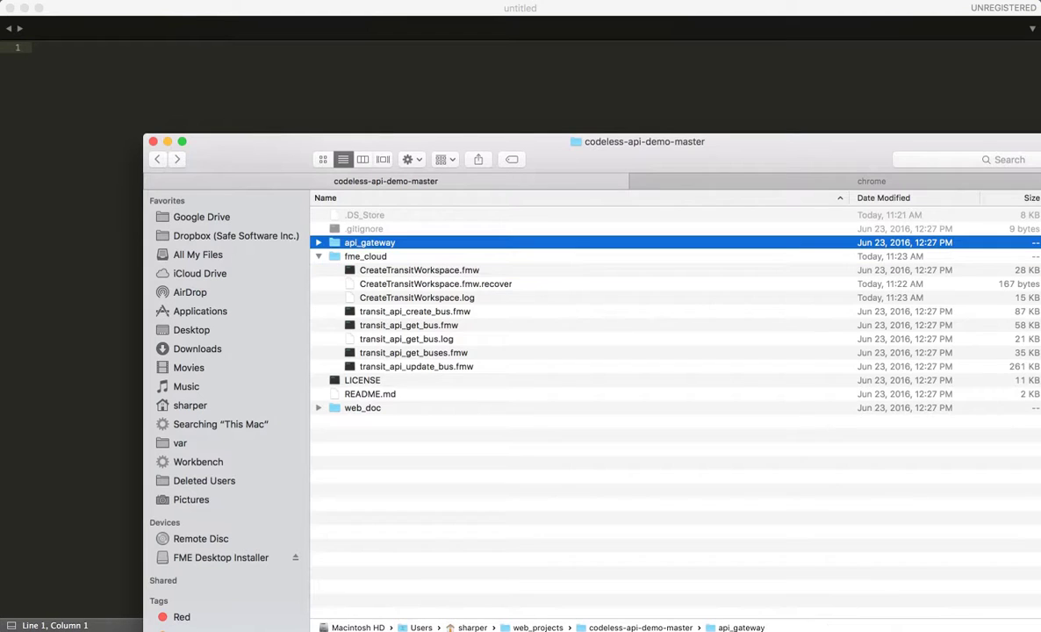
pyautogui.press('Right')
pyautogui.moveTo(379, 270); pyautogui.dragTo(123, 70)
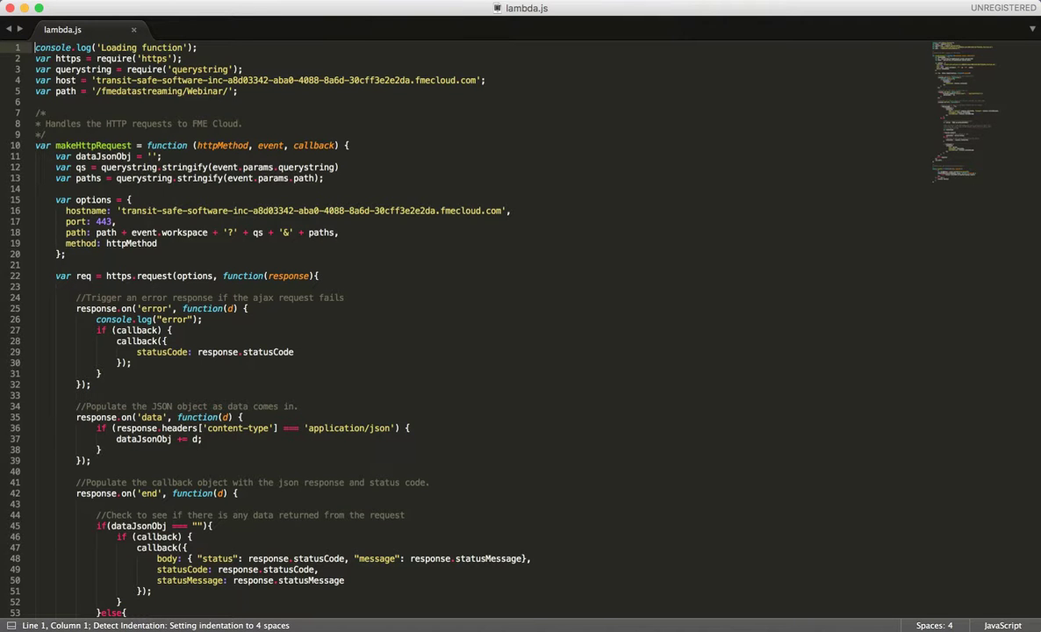
# Step: Look through the lambda.js code and copy the entire file contents
pyautogui.scroll(-10, 94, 546)
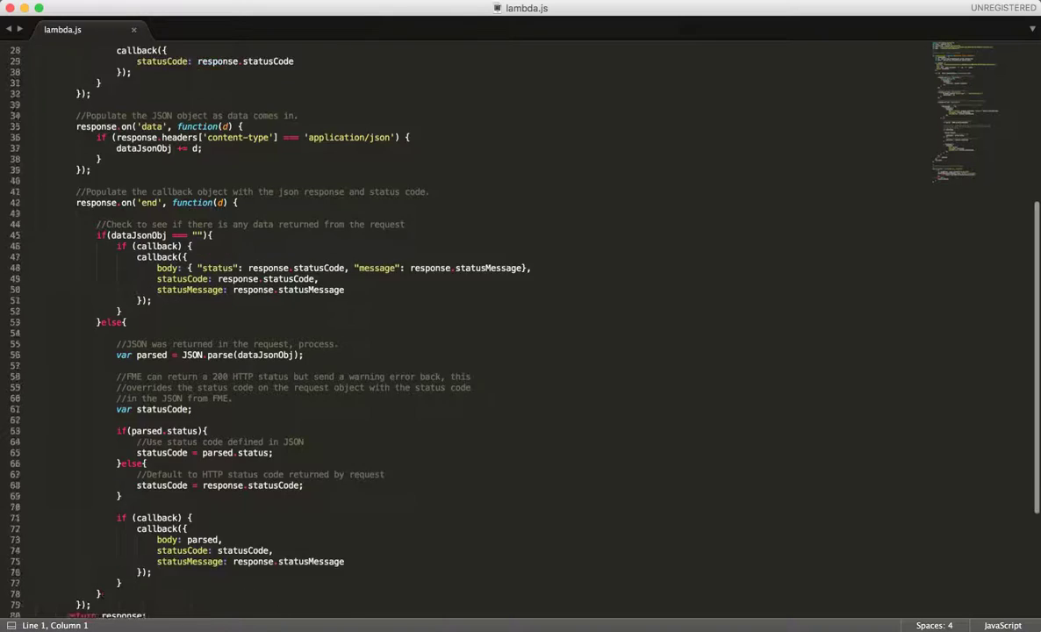
pyautogui.scroll(-3, 94, 546)
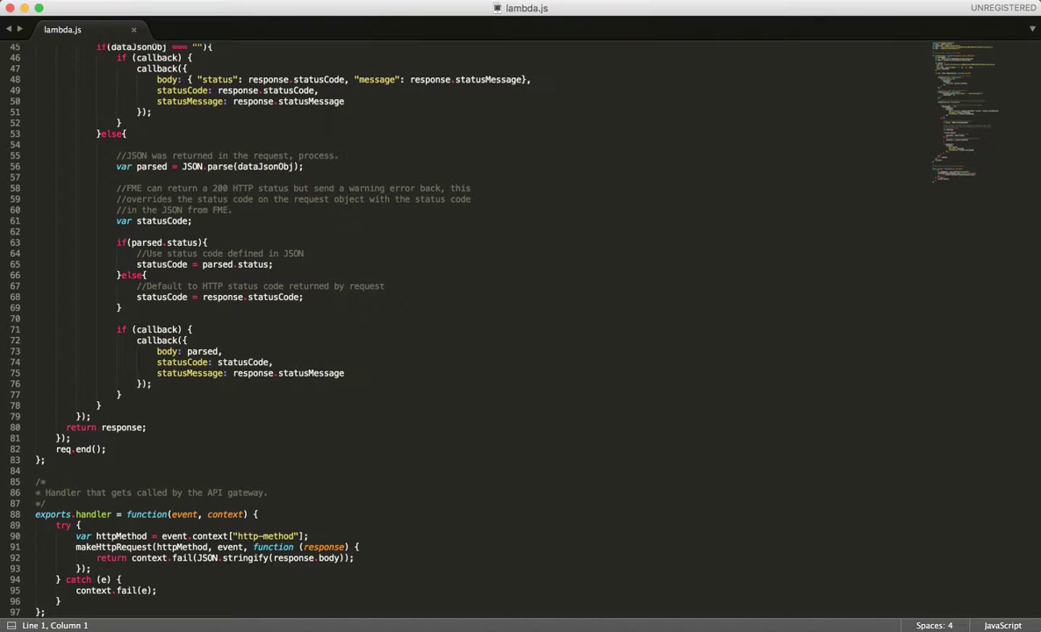
pyautogui.scroll(14, 466, 329)
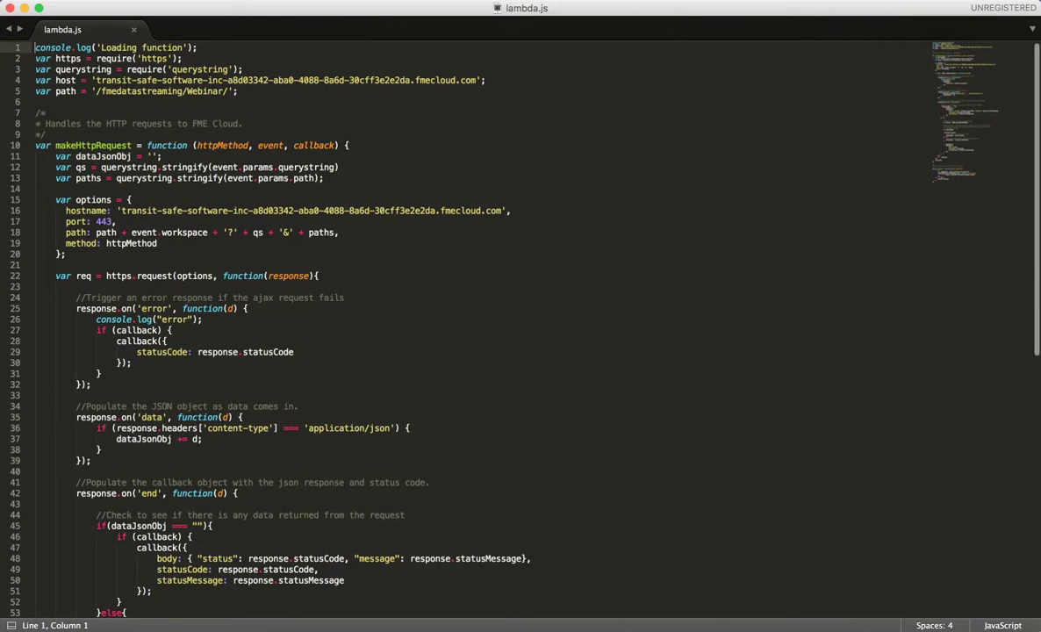
pyautogui.click(263, 297)
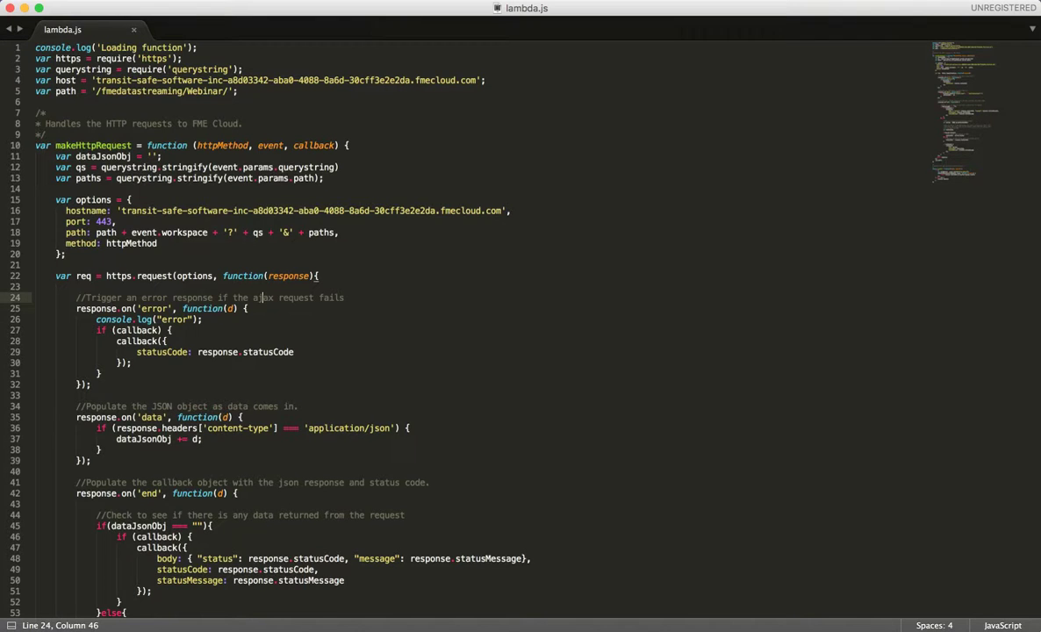
pyautogui.press('super+a')
pyautogui.press('super+c')
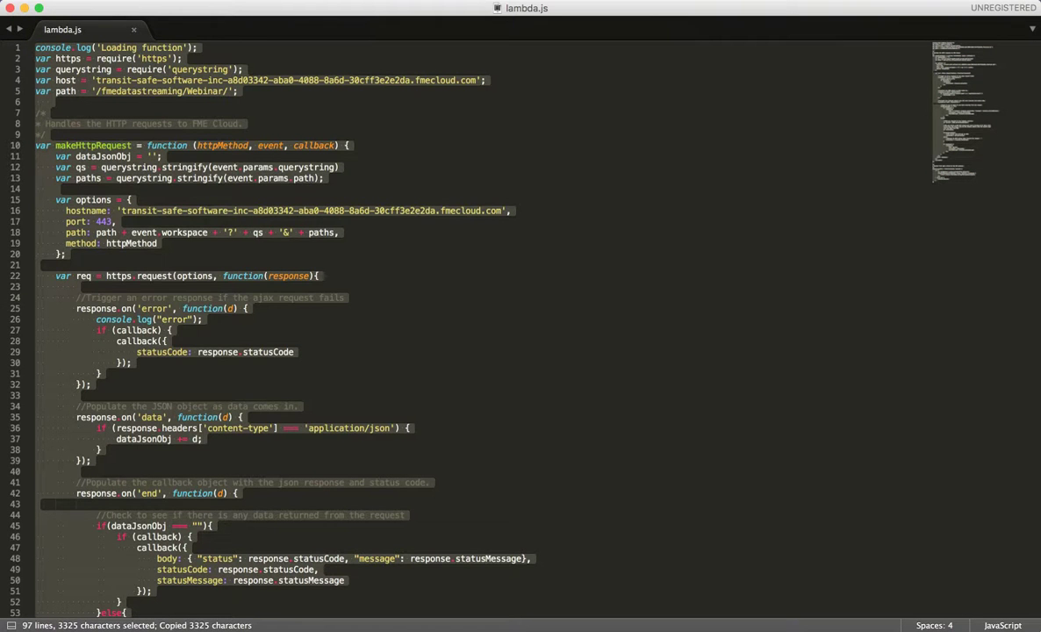
# Step: Switch to the Lambda Management Console in Chrome, reload its functions page and display the list of all AWS services
pyautogui.press('super+Tab')
pyautogui.press('super+Tab')
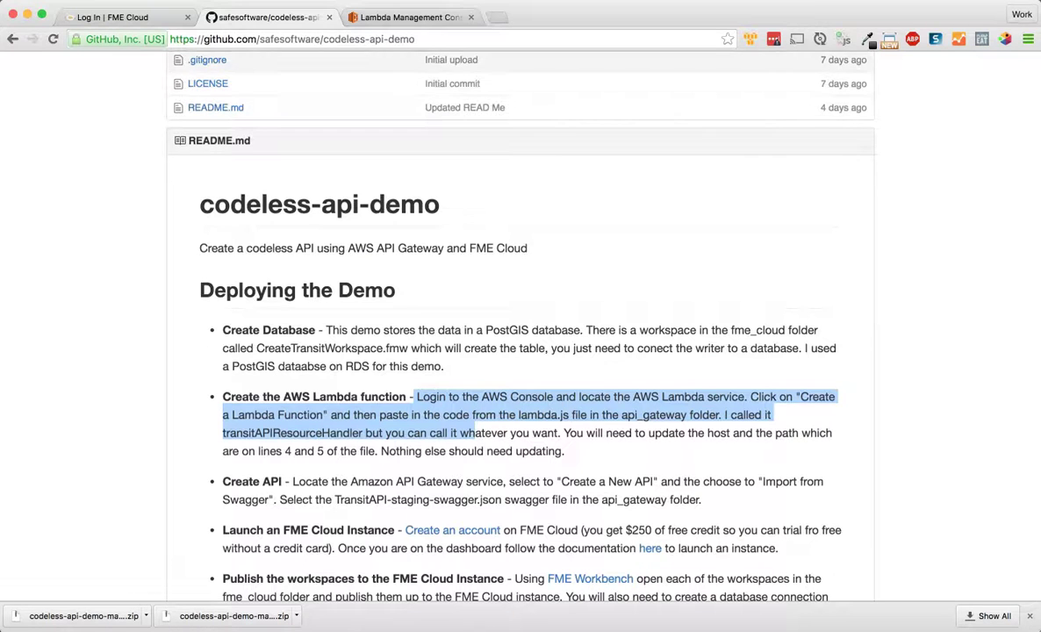
pyautogui.hotkey('ctrl', 'Tab')
pyautogui.press('super+r')
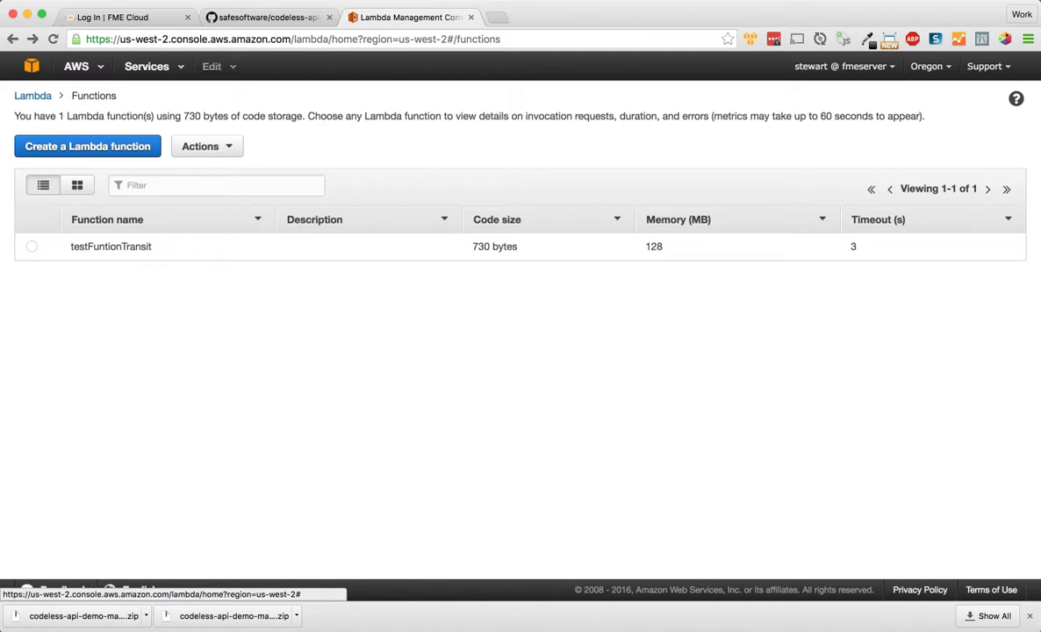
pyautogui.click(154, 67)
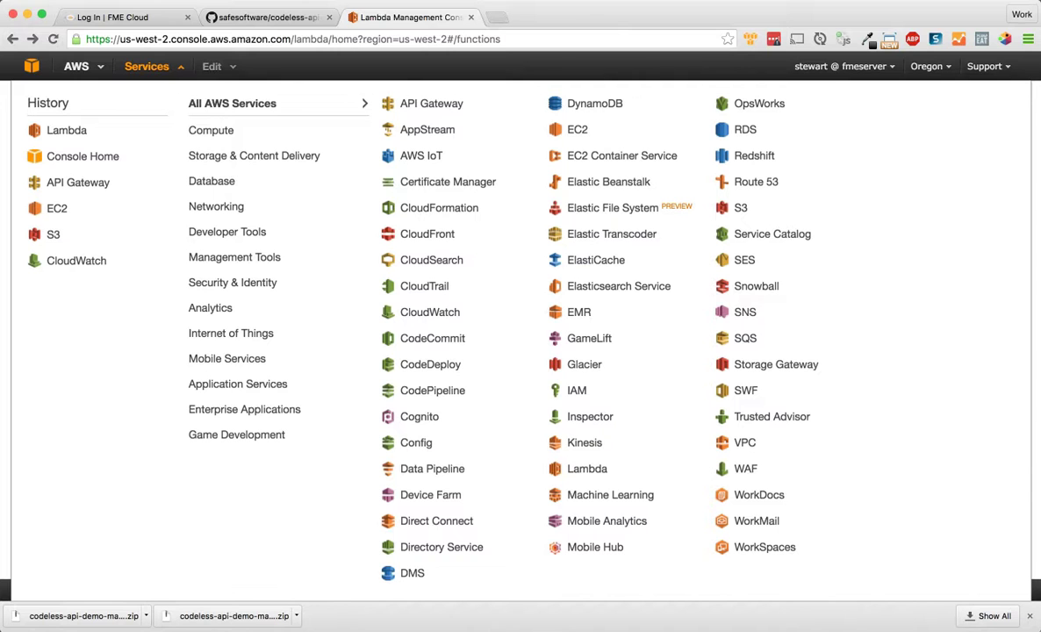
# Step: Start a new Lambda function from the node-exec blueprint and name it httpAPIHandler
pyautogui.click(1029, 616)
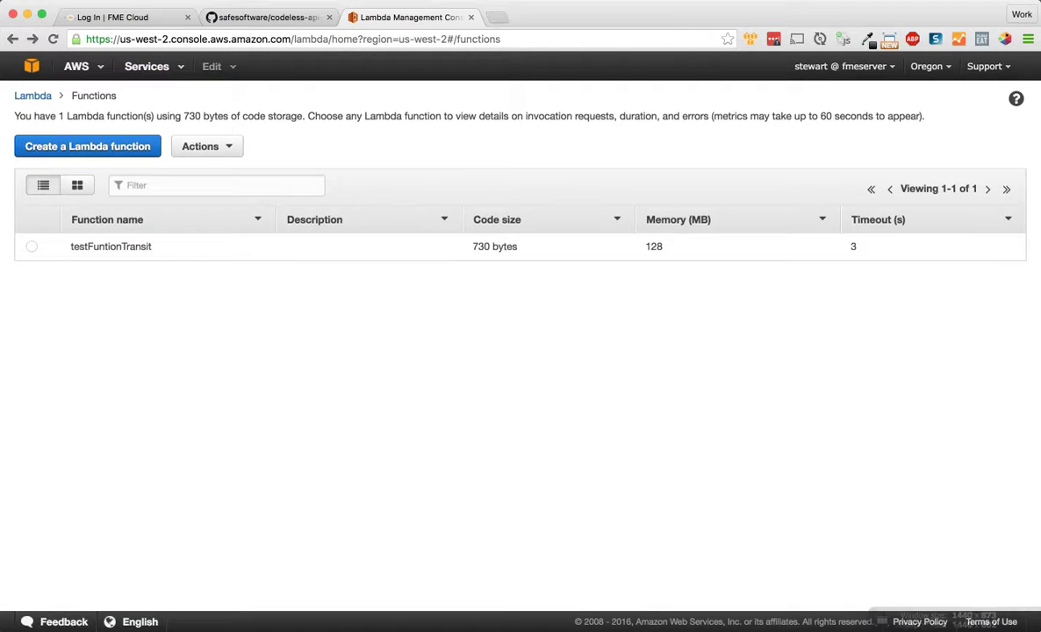
pyautogui.click(77, 144)
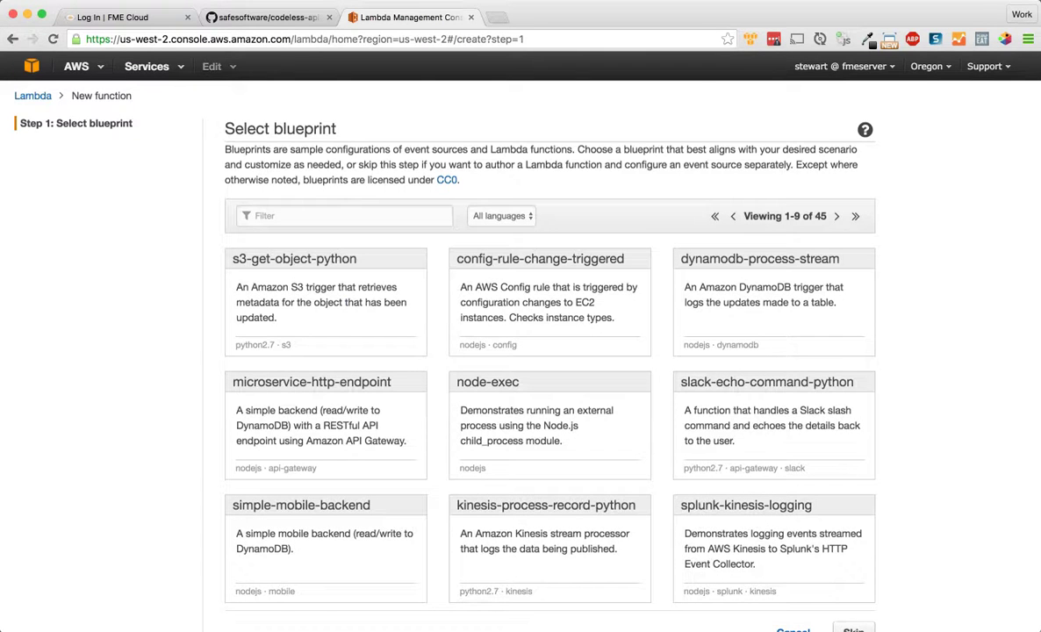
pyautogui.scroll(-1, 549, 369)
pyautogui.click(499, 334)
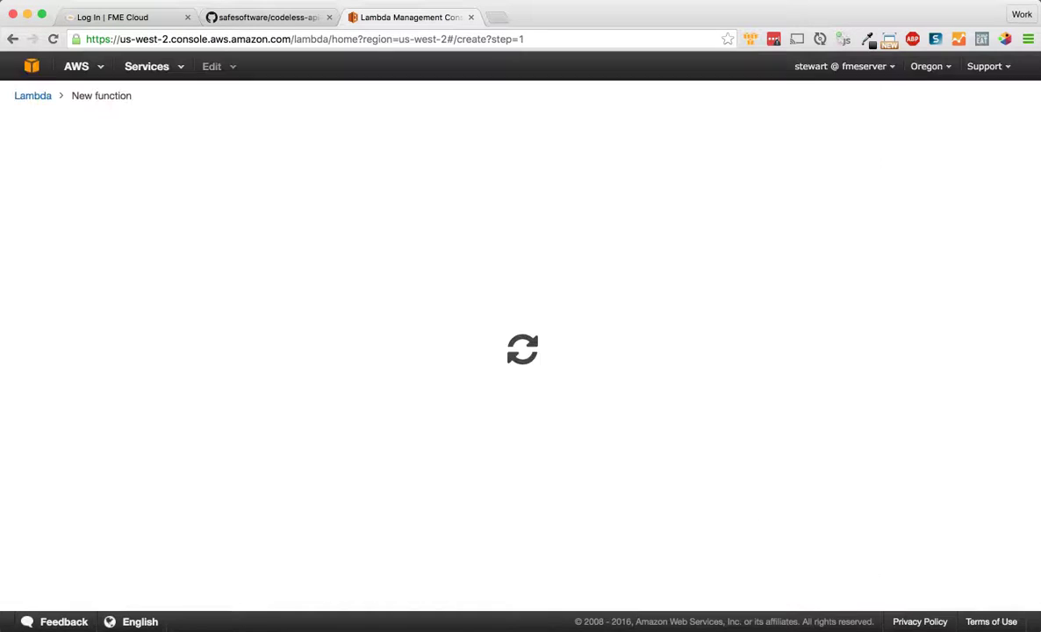
pyautogui.click(536, 187)
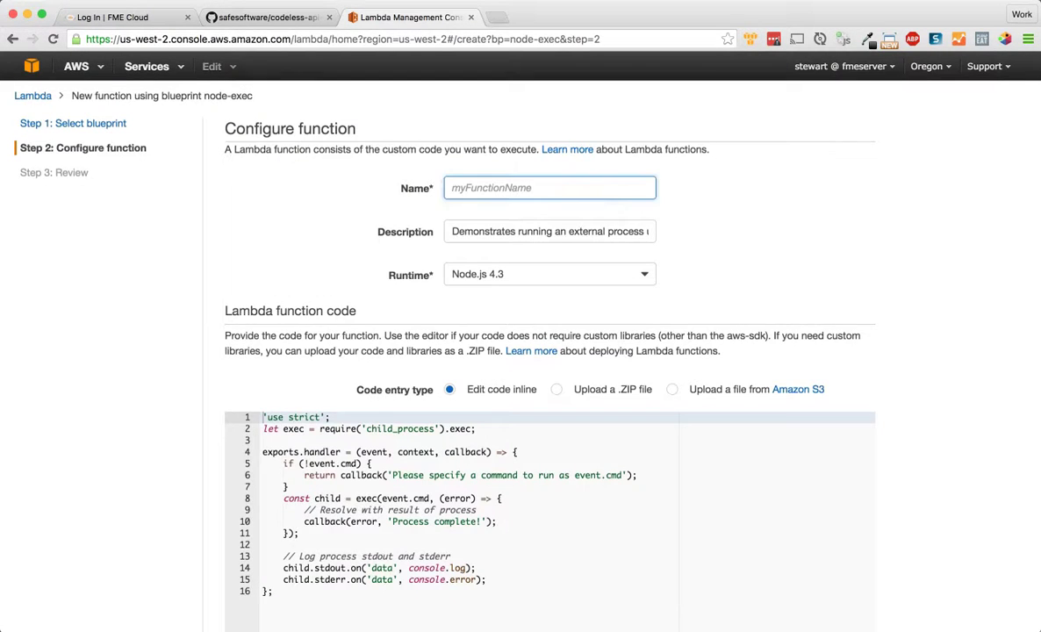
pyautogui.write('httpAPIHandler')
# Step: Replace the blueprint's inline function code with the code copied from lambda.js
pyautogui.press('super+Tab')
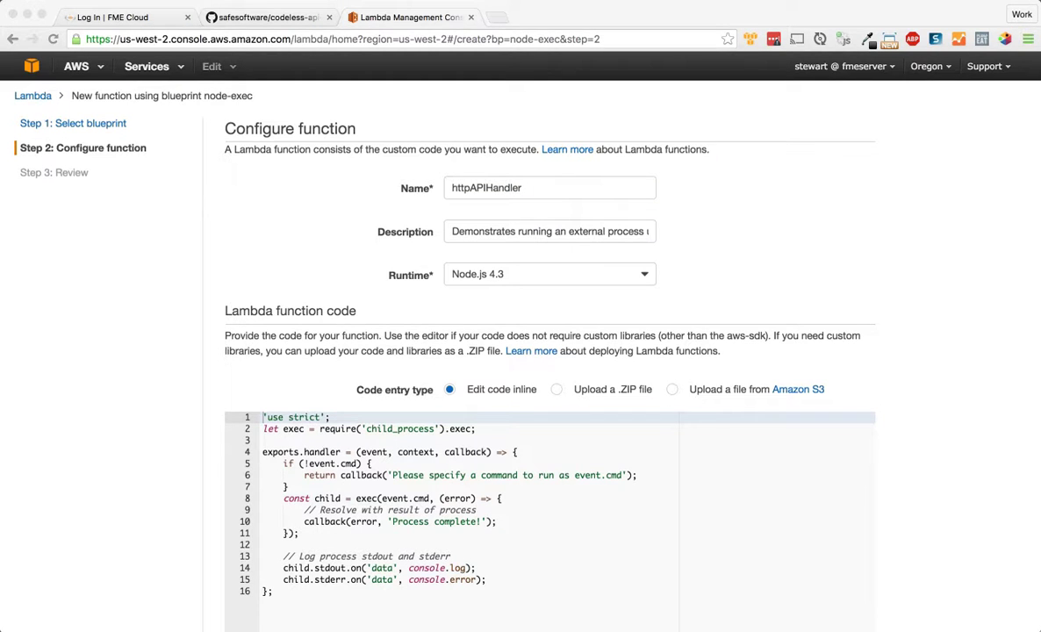
pyautogui.press('super+Tab')
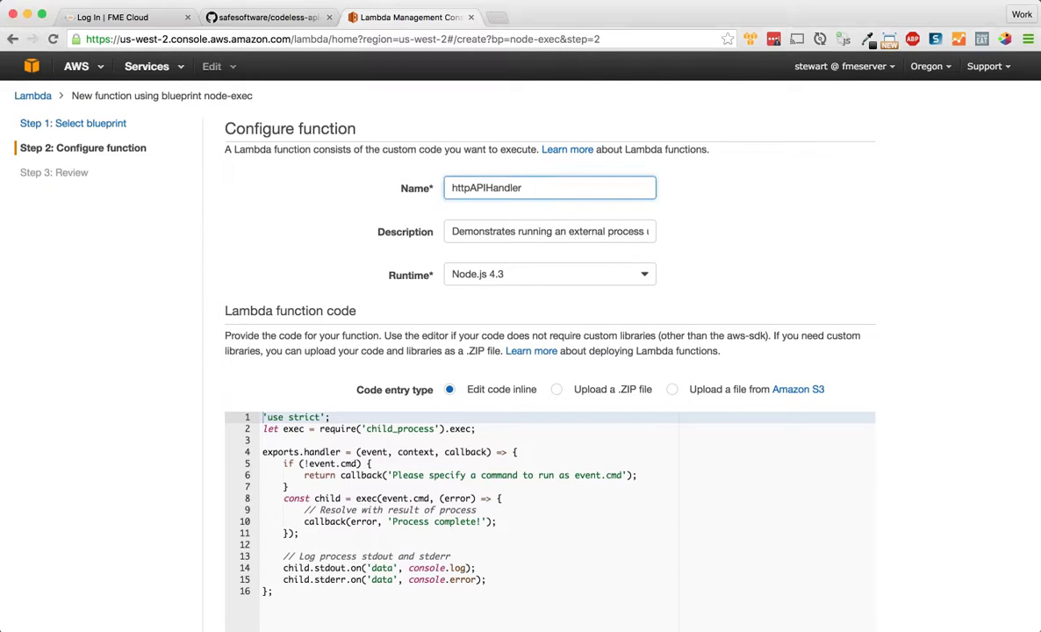
pyautogui.click(430, 499)
pyautogui.press('super+a')
pyautogui.press('BackSpace')
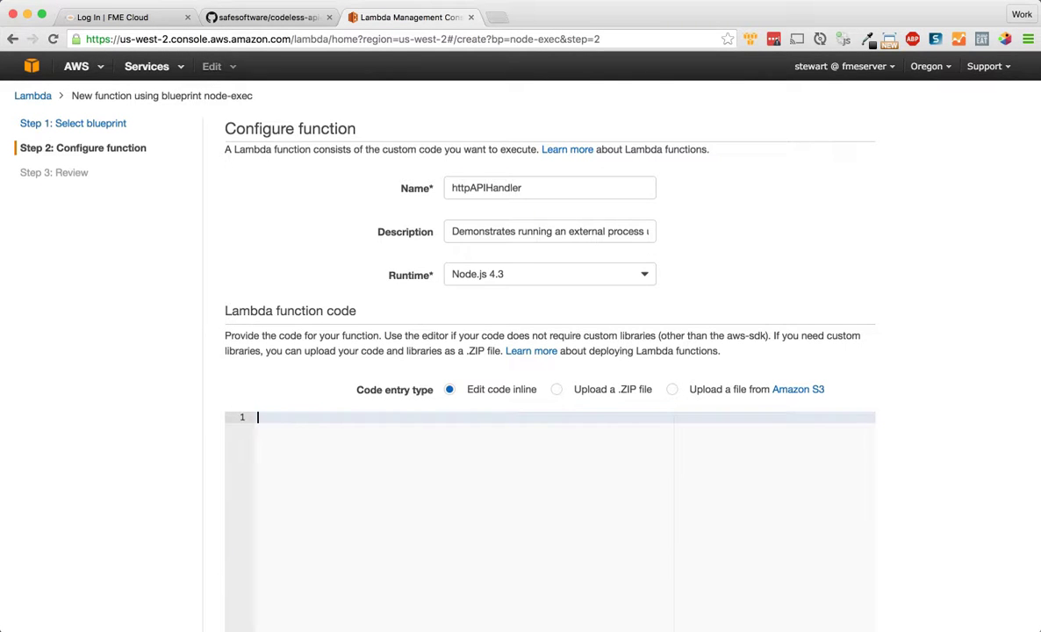
pyautogui.press('super+v')
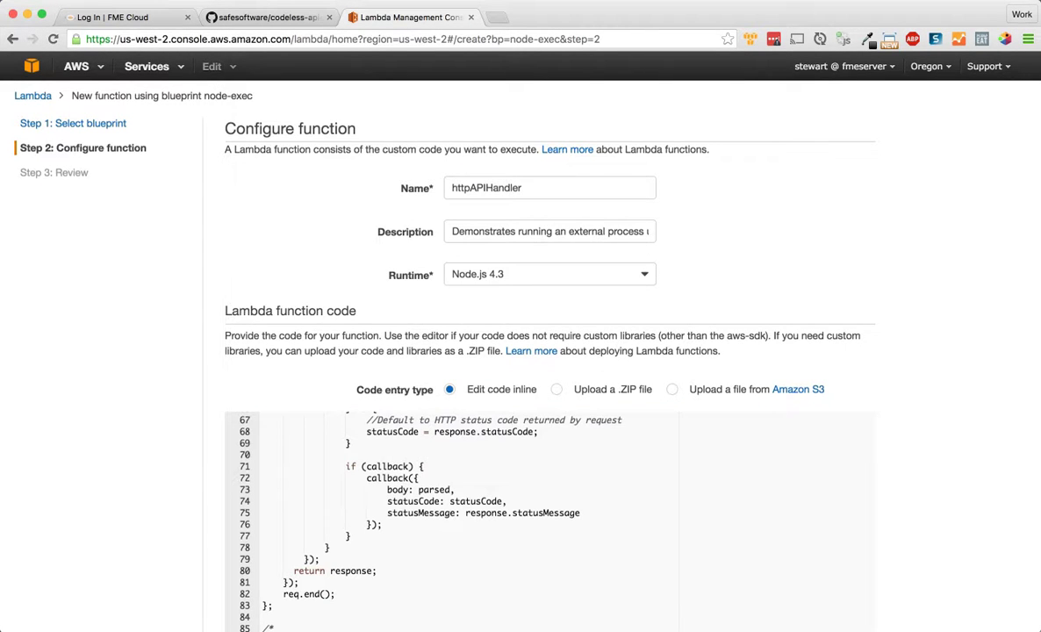
# Step: Correct the capitalization of the function's name so it reads httpApiHandler
pyautogui.click(474, 187)
pyautogui.press('Delete')
pyautogui.press('Delete')
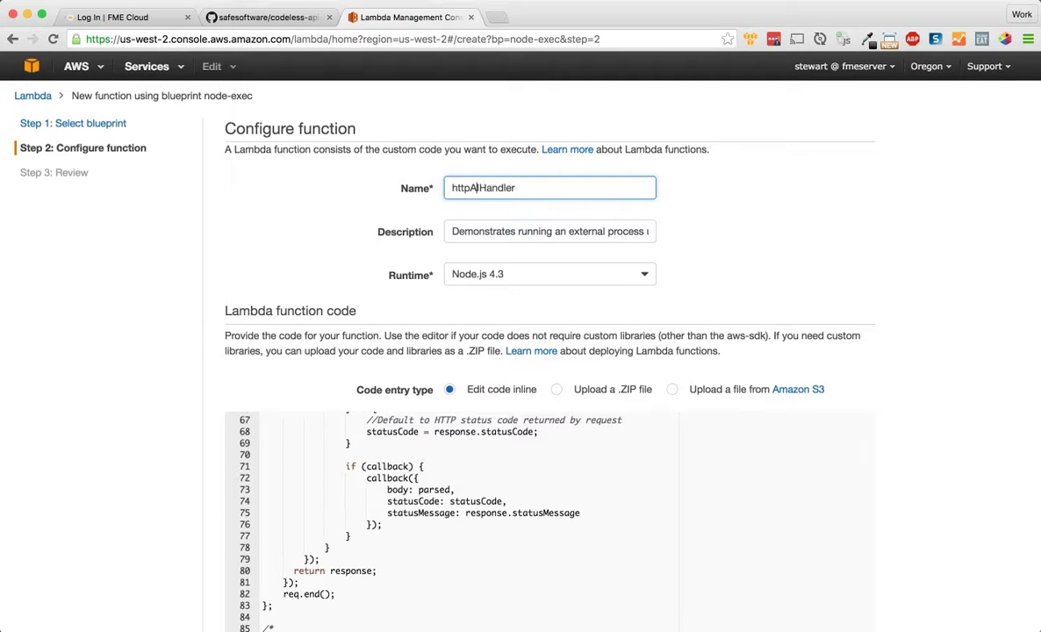
pyautogui.write('pi')
# Step: Replace the function's description with "Handles API Gateway requests."
pyautogui.scroll(-3, 520, 342)
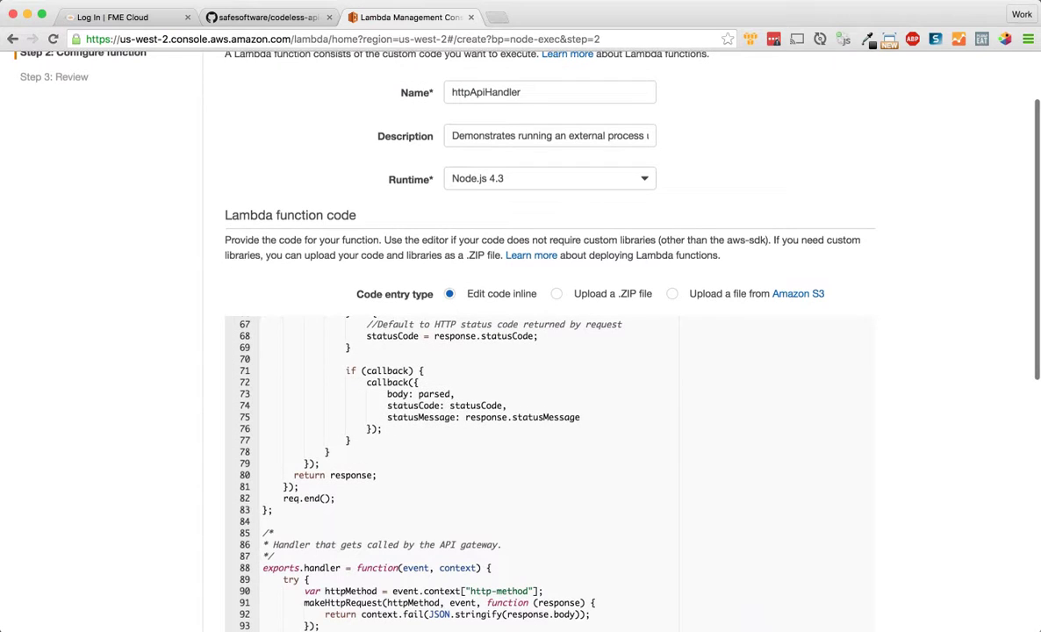
pyautogui.click(550, 136)
pyautogui.press('super+Right')
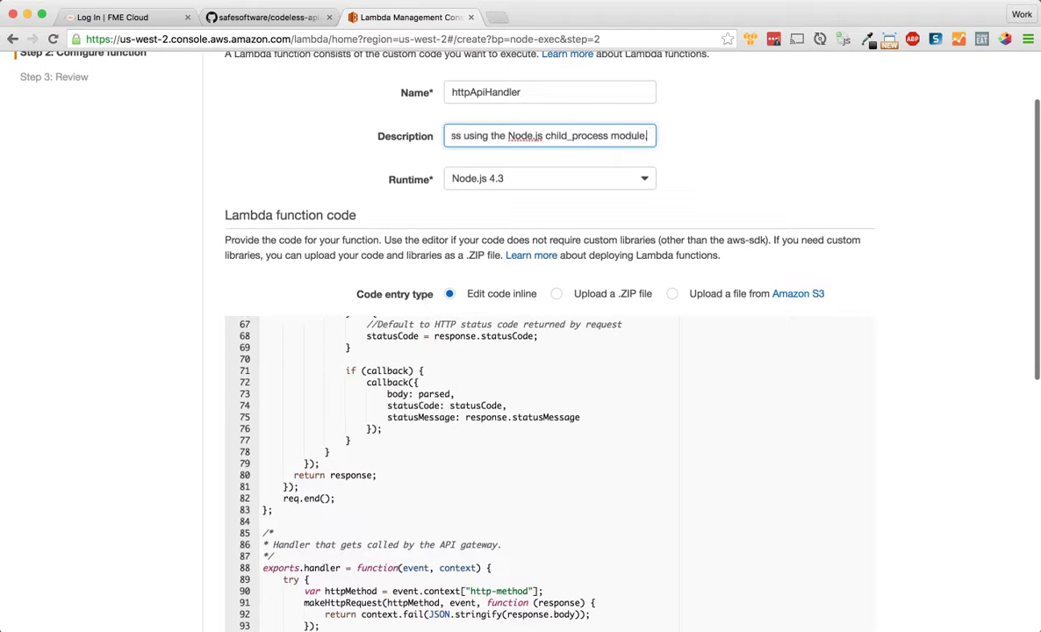
pyautogui.tripleClick(575, 136)
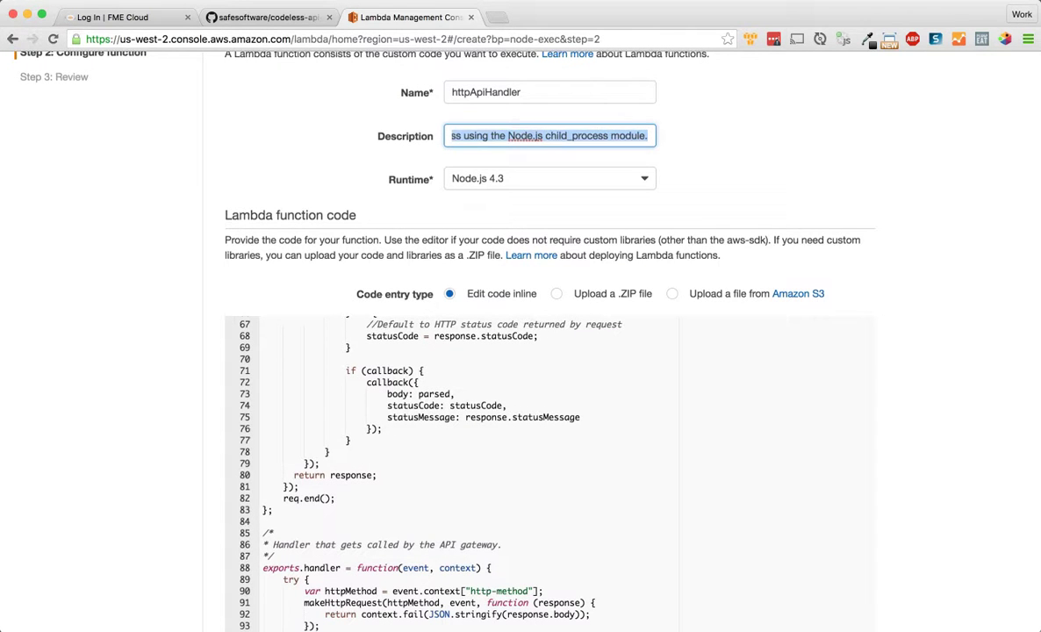
pyautogui.press('BackSpace')
pyautogui.write('Handles')
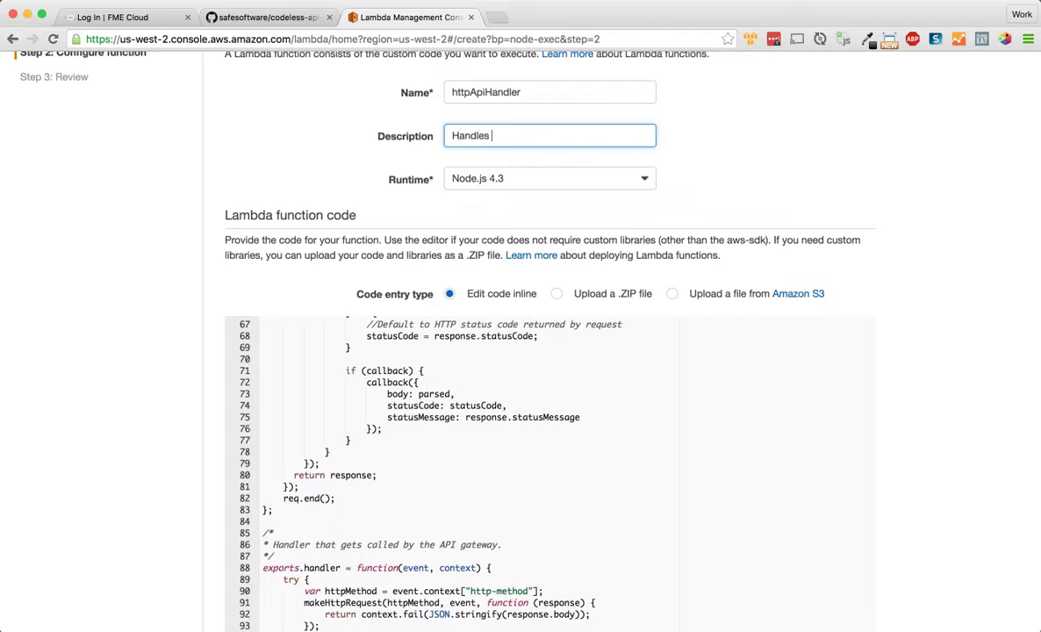
pyautogui.write(' API Gateway requests.')
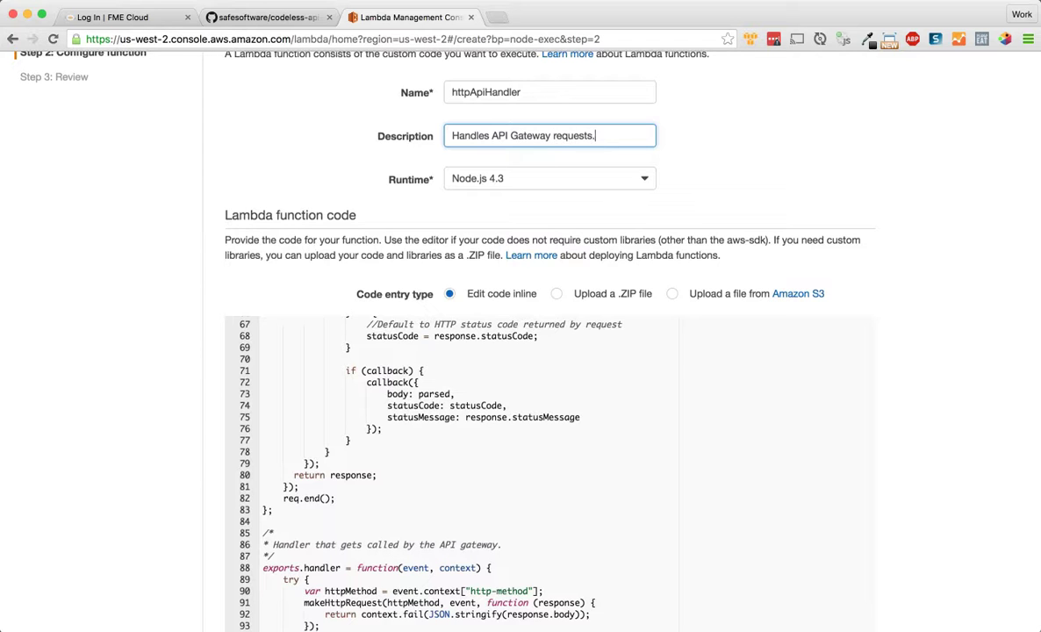
# Step: Assign the existing lambda_exec_role as the Lambda function's role
pyautogui.scroll(-3, 544, 351)
pyautogui.scroll(-5, 544, 351)
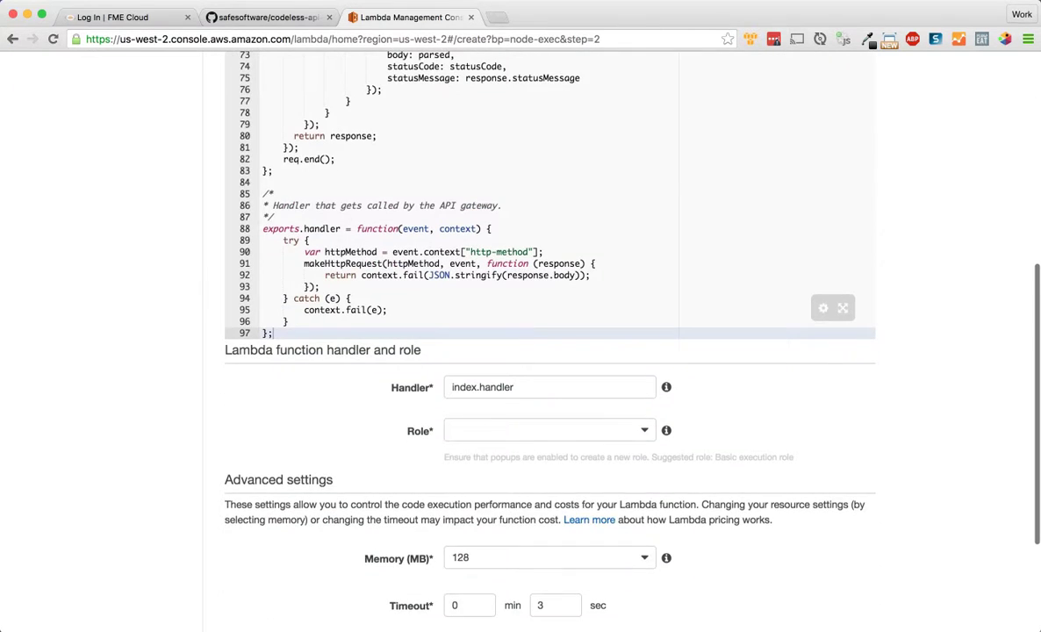
pyautogui.click(548, 430)
pyautogui.scroll(-3, 526, 491)
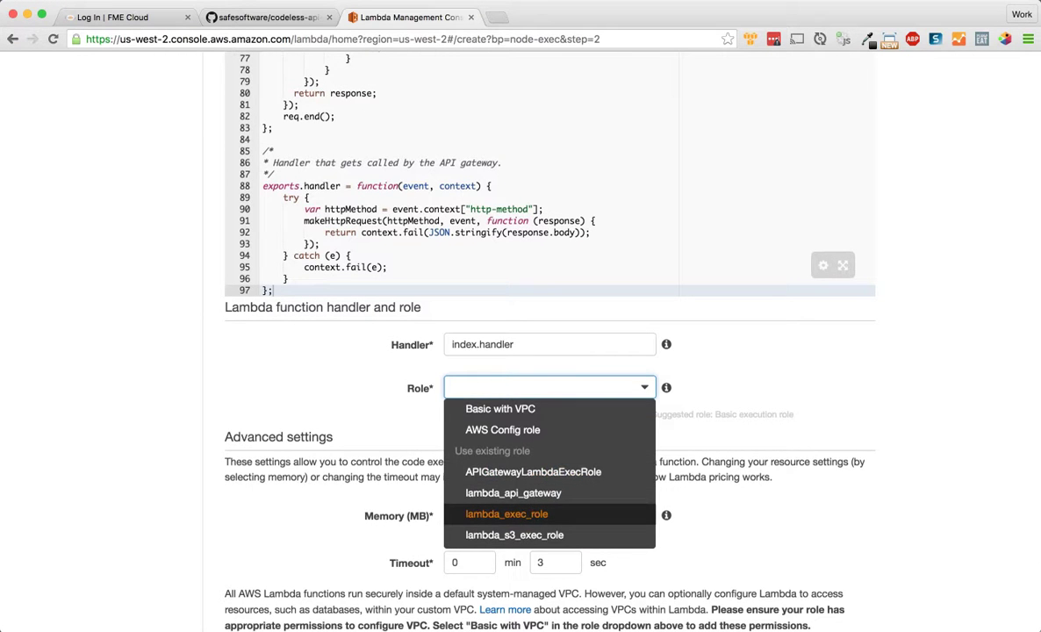
pyautogui.click(507, 513)
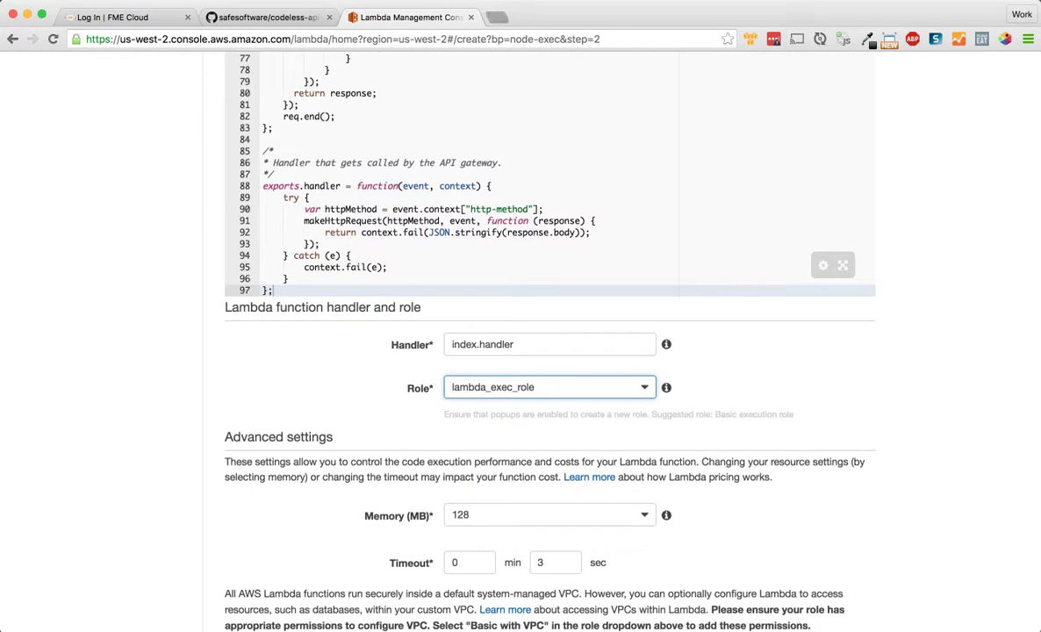
# Step: Open aws.amazon.com/console/ in a new browser tab and go to the roles list in Identity and Access Management
pyautogui.press('super+t')
pyautogui.write('aws.amazon.com/console/')
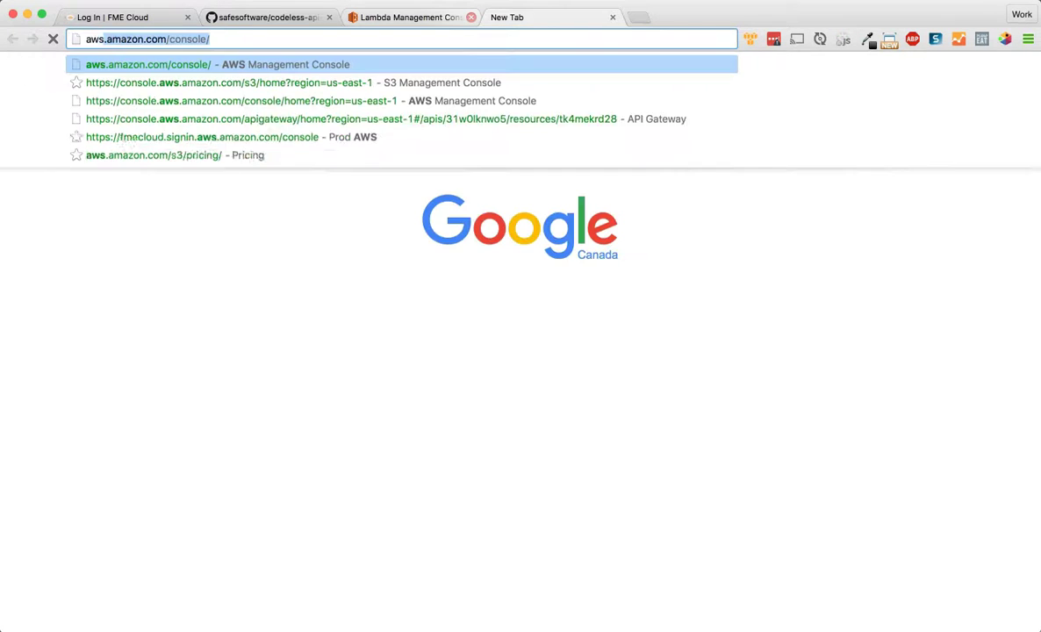
pyautogui.press('Return')
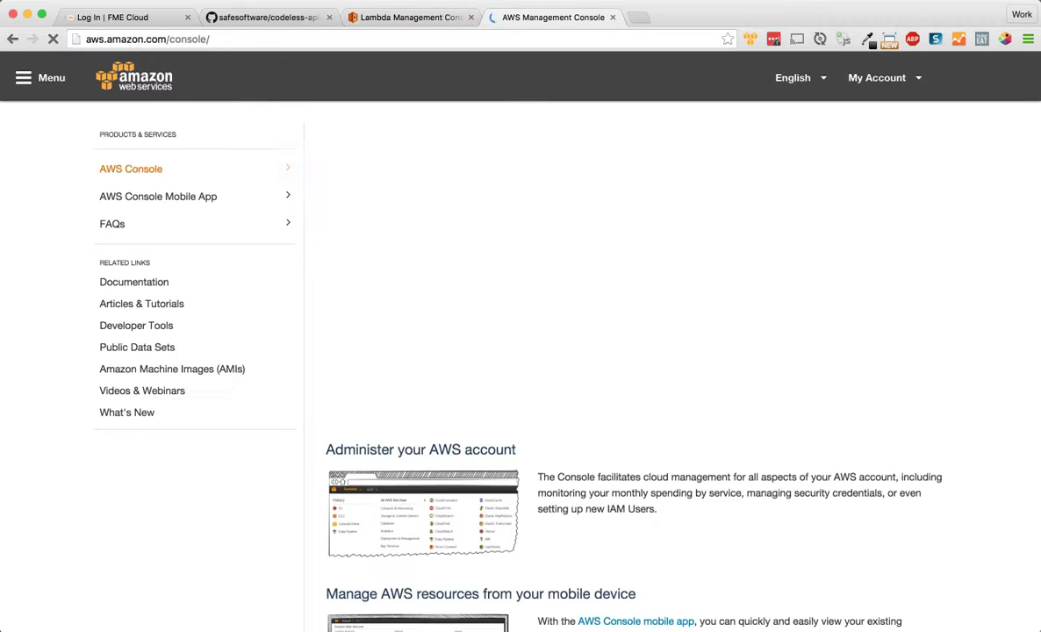
pyautogui.click(953, 78)
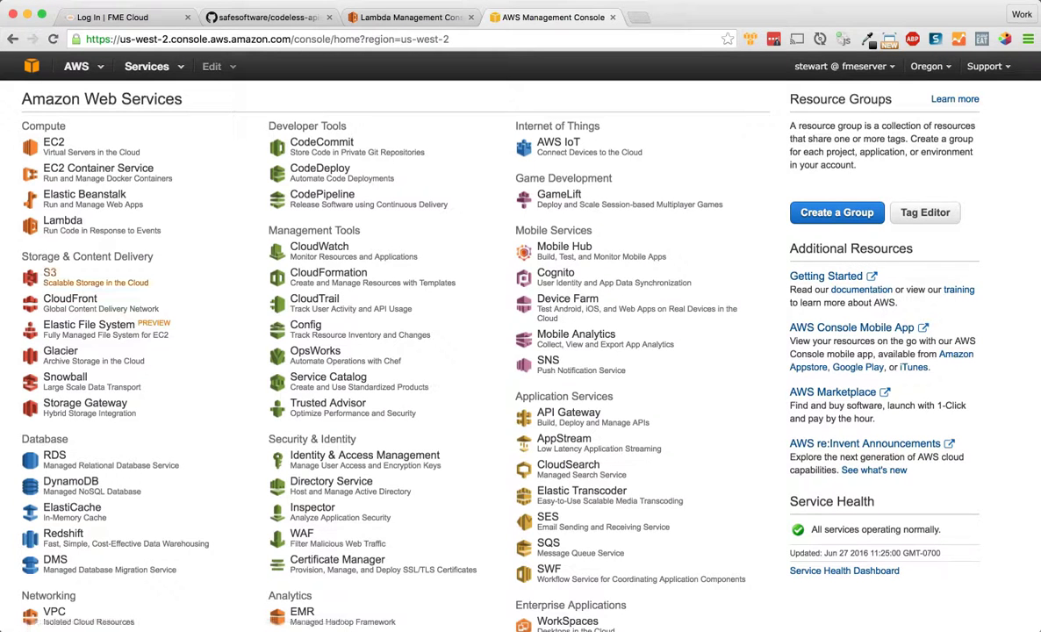
pyautogui.click(364, 454)
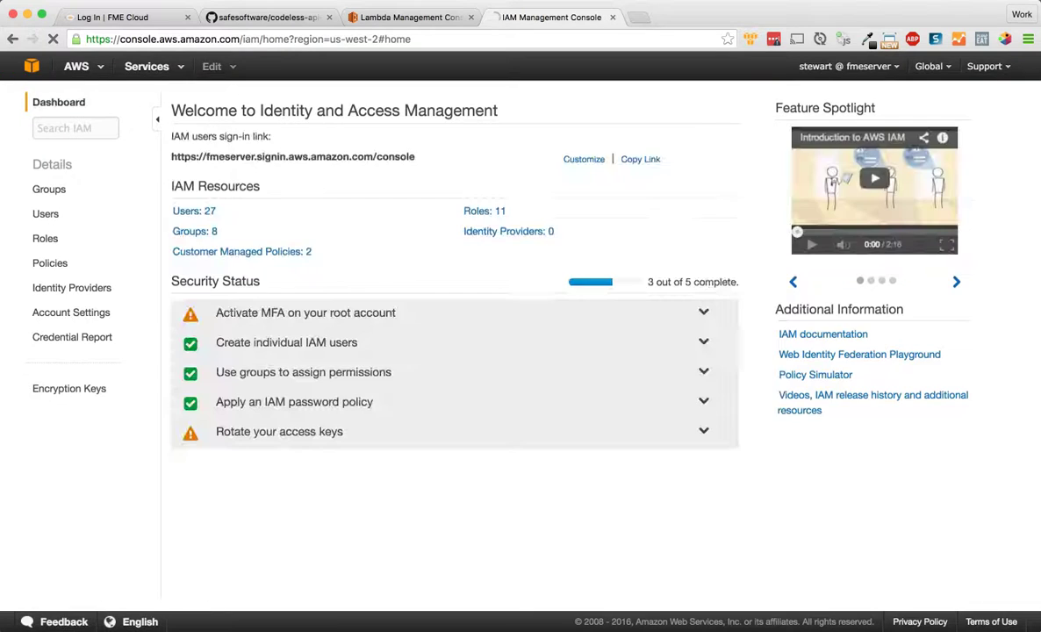
pyautogui.click(46, 239)
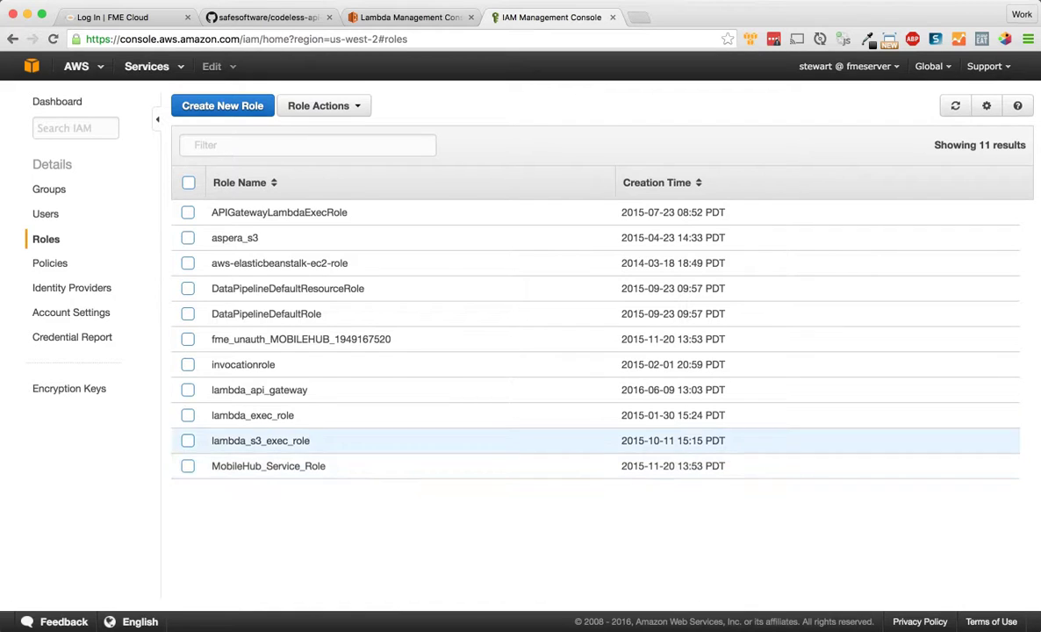
# Step: Examine the inline permissions policy of lambda_exec_role, including its S3 access statement, and close the policy view
pyautogui.click(253, 415)
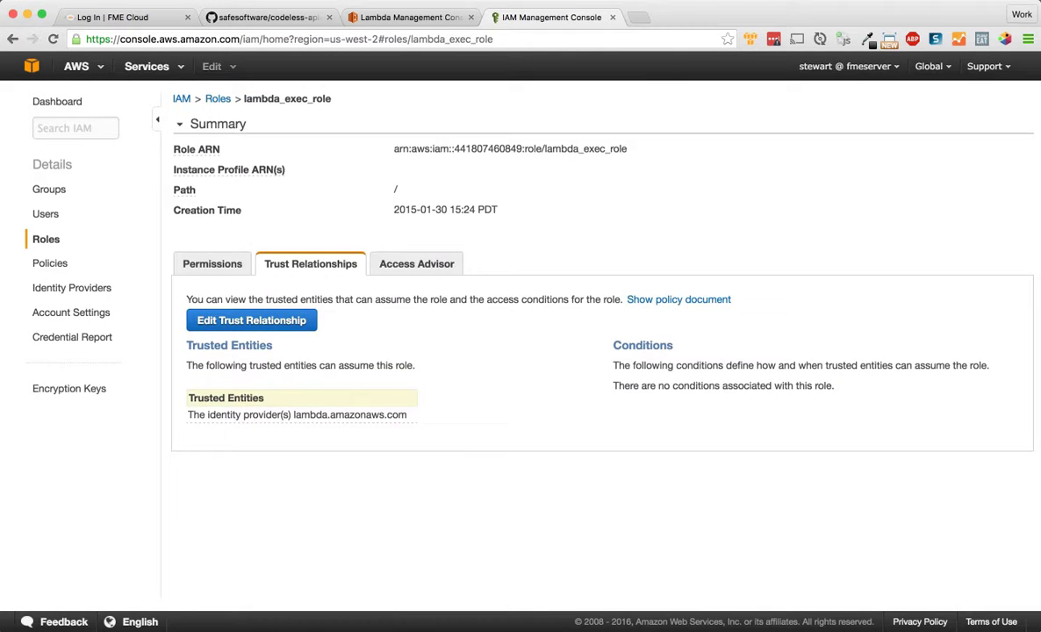
pyautogui.click(213, 264)
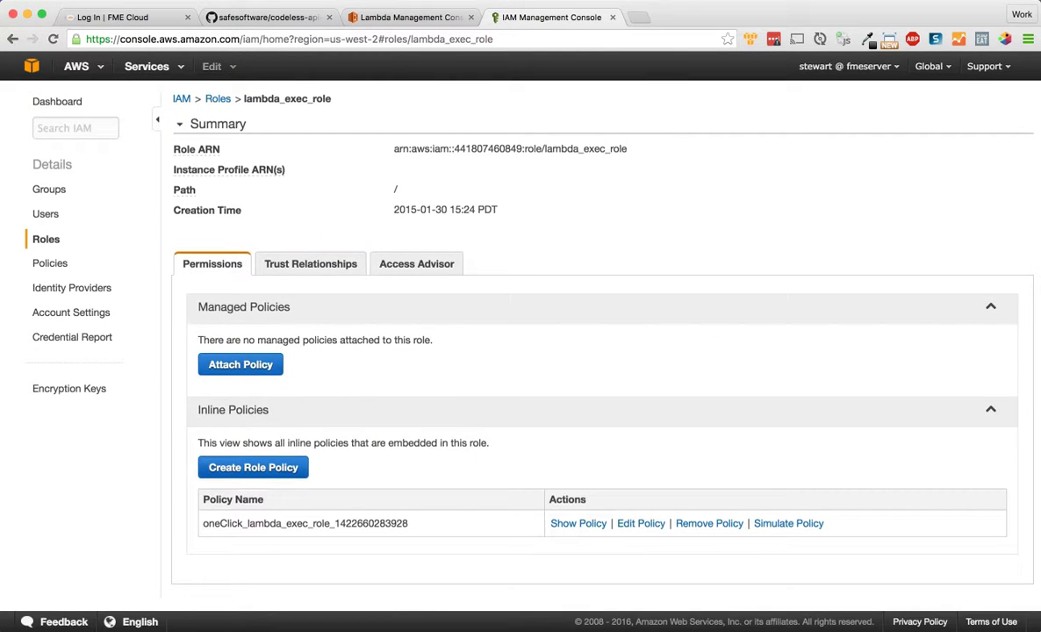
pyautogui.click(578, 523)
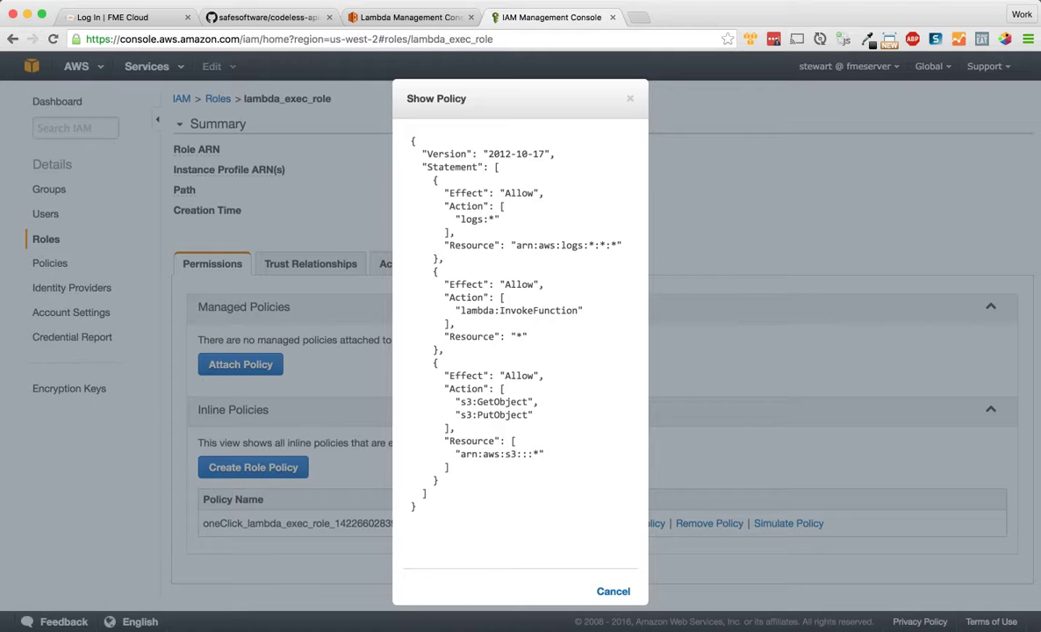
pyautogui.moveTo(434, 361); pyautogui.dragTo(438, 481)
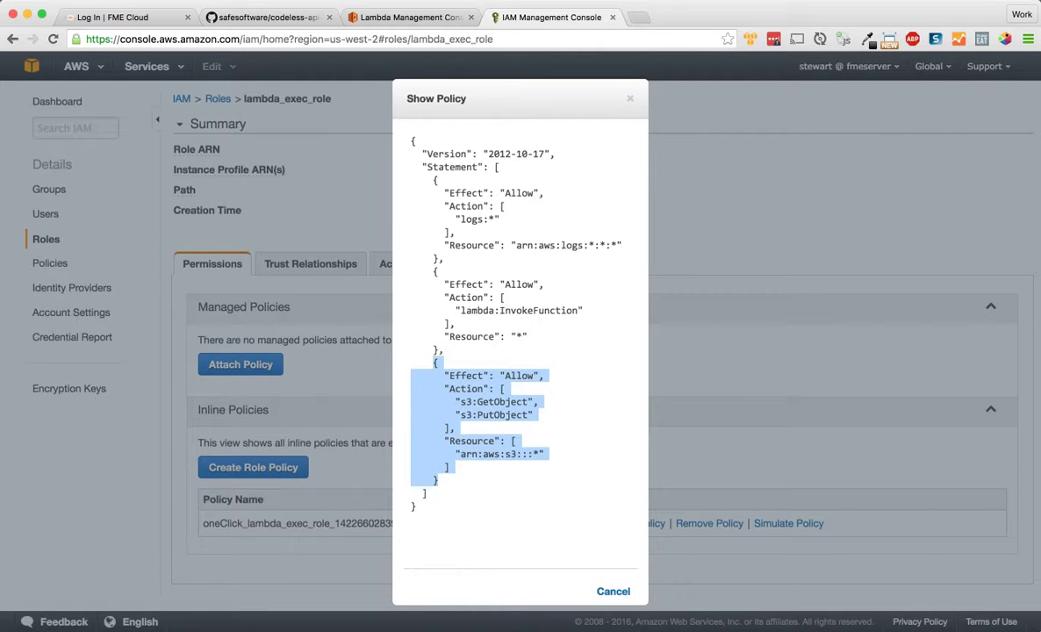
pyautogui.click(443, 480)
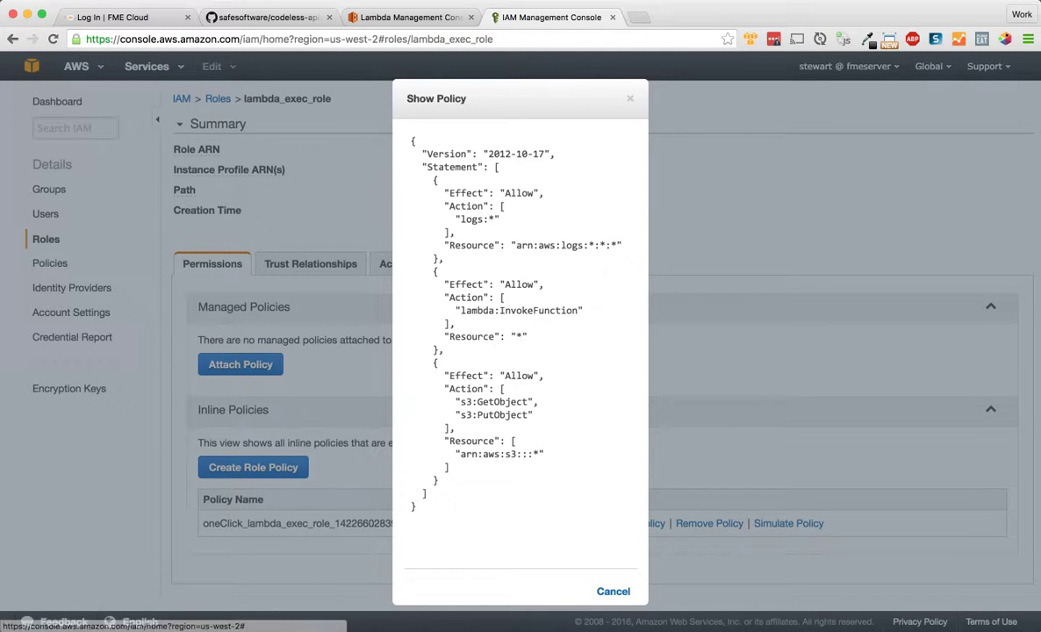
pyautogui.click(613, 590)
# Step: Return to the Lambda function configuration, set the timeout to 10 seconds and create the function
pyautogui.click(411, 17)
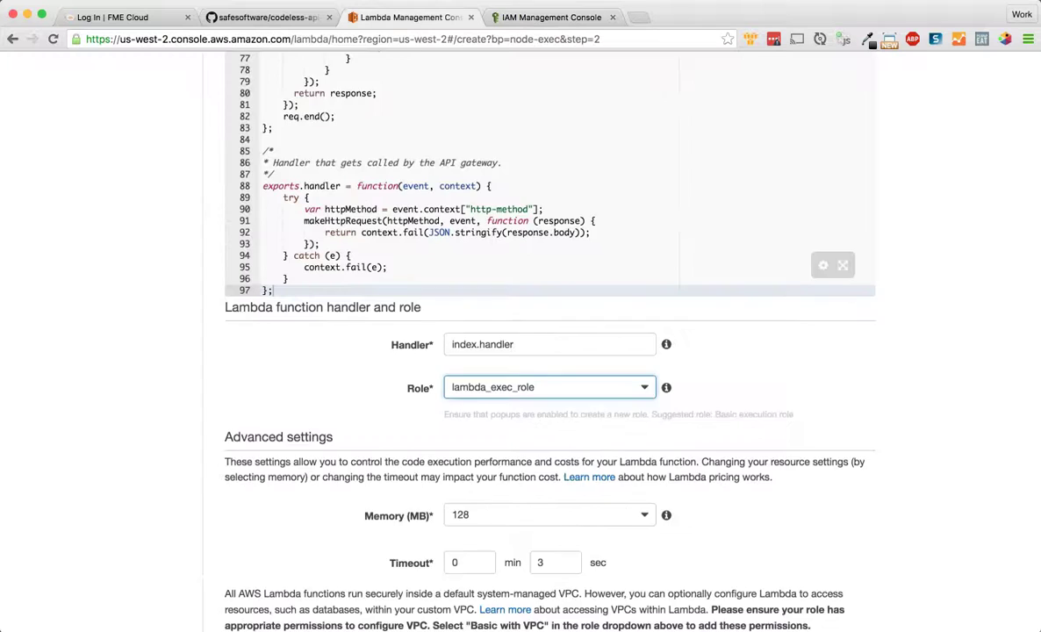
pyautogui.scroll(-3, 520, 343)
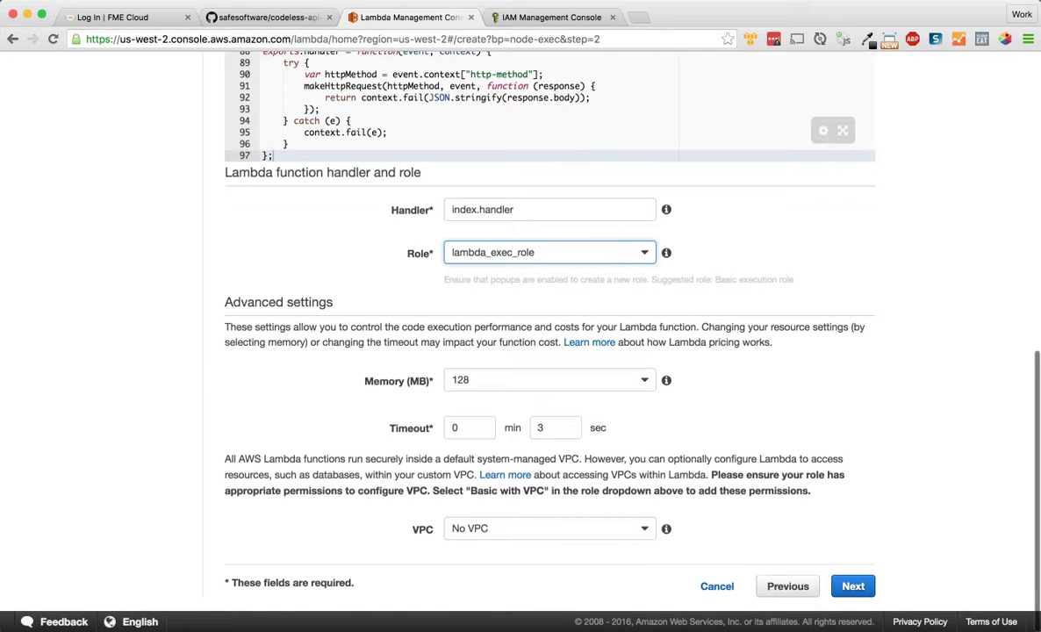
pyautogui.click(568, 425)
pyautogui.doubleClick(541, 428)
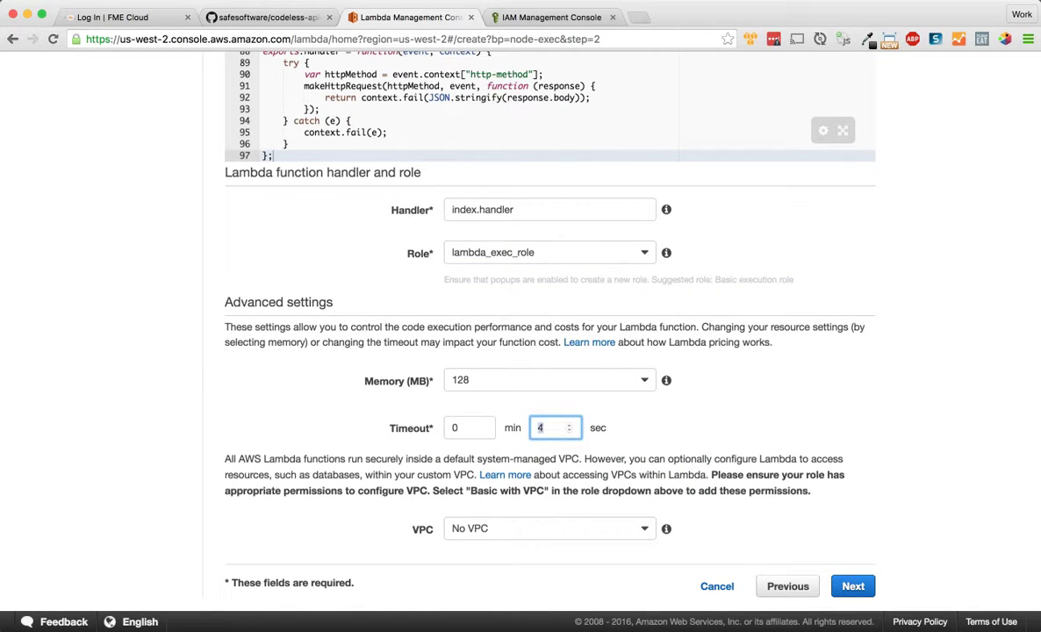
pyautogui.write('10')
pyautogui.click(504, 397)
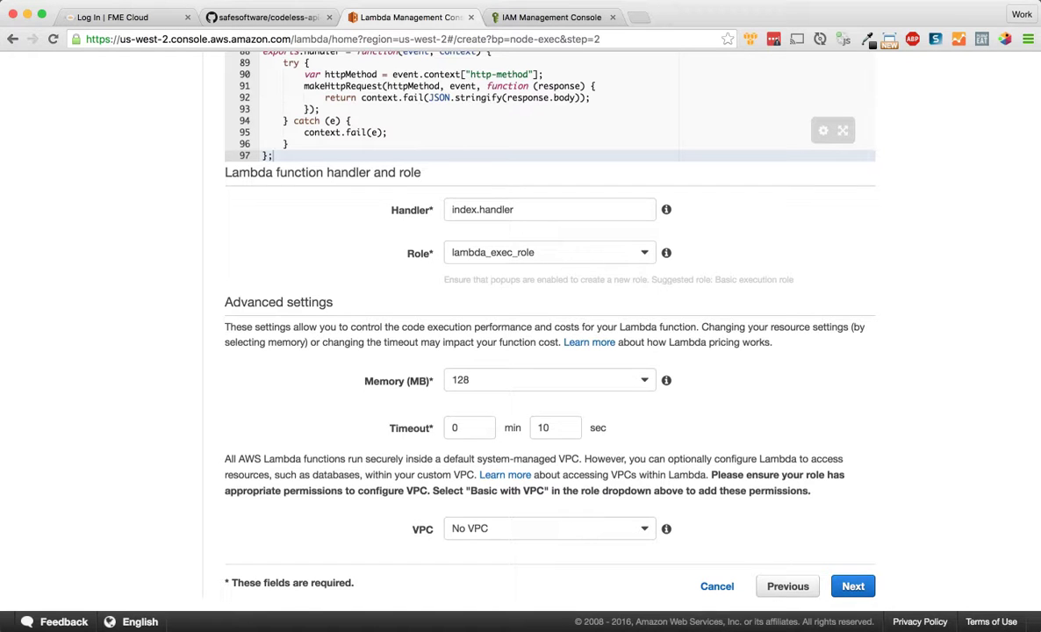
pyautogui.click(852, 586)
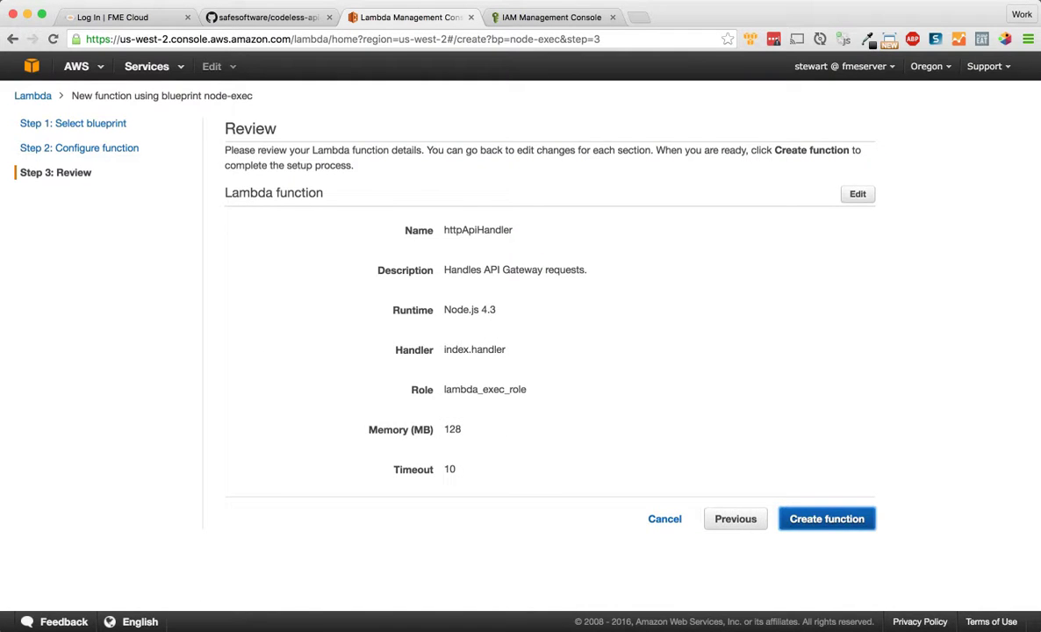
pyautogui.click(826, 518)
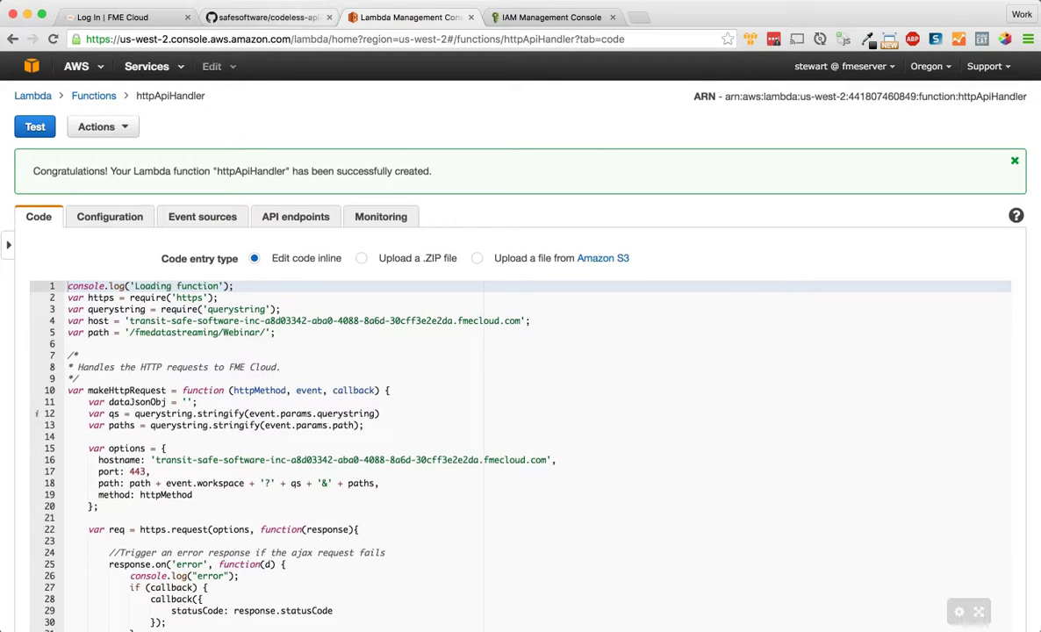
# Step: Check the deployment instructions in the codeless-api-demo README on GitHub and return to the Lambda console
pyautogui.click(268, 16)
pyautogui.scroll(-3, 521, 351)
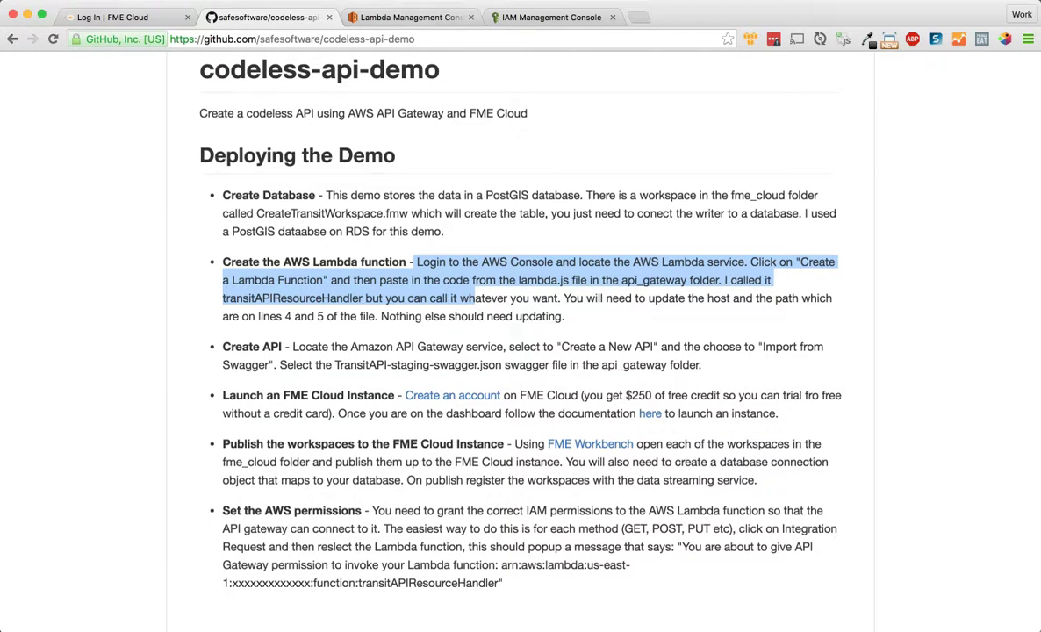
pyautogui.click(409, 17)
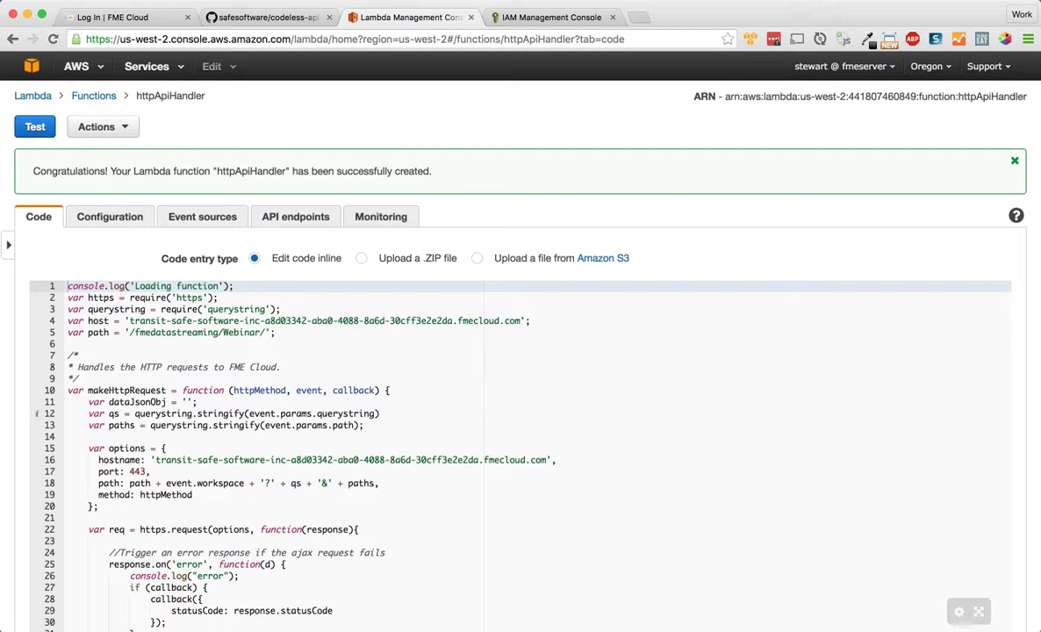
# Step: Start a new API named Transit API in Amazon API Gateway and switch the creation method to Import from Swagger
pyautogui.click(146, 65)
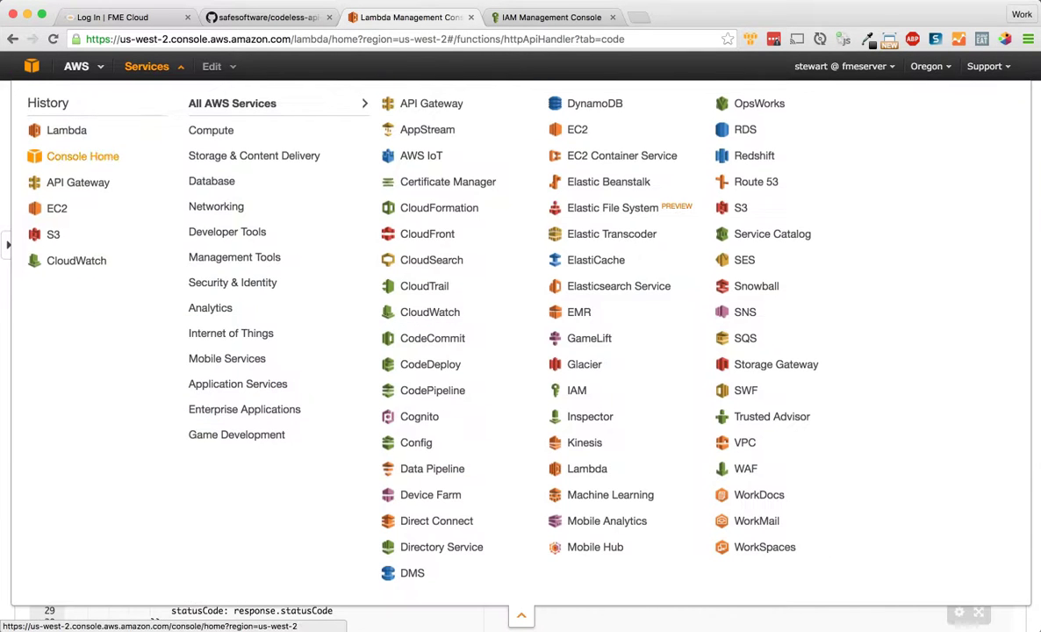
pyautogui.click(78, 181)
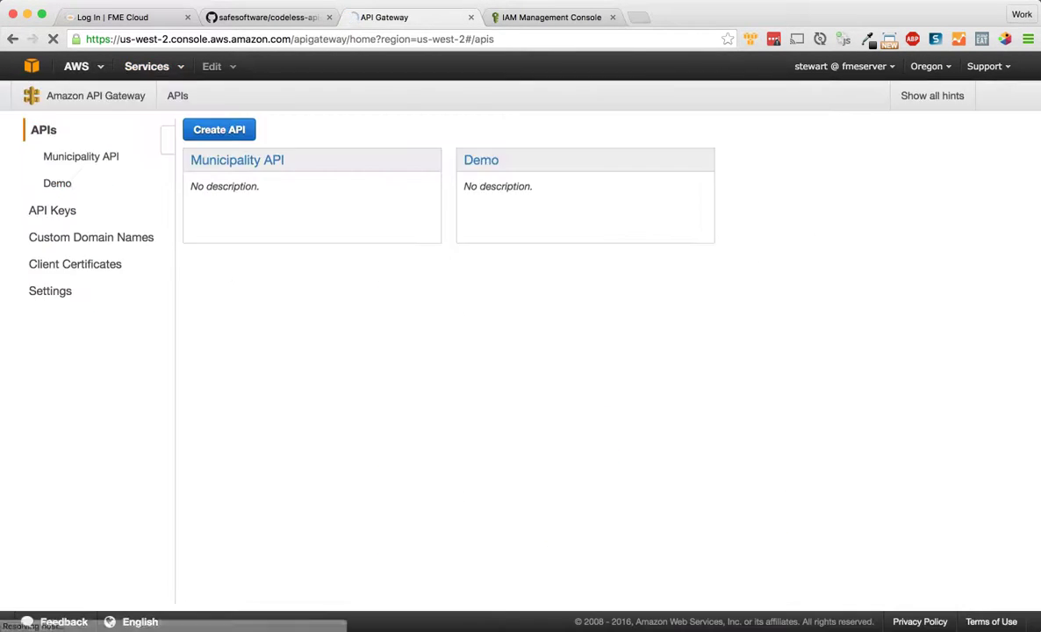
pyautogui.click(219, 129)
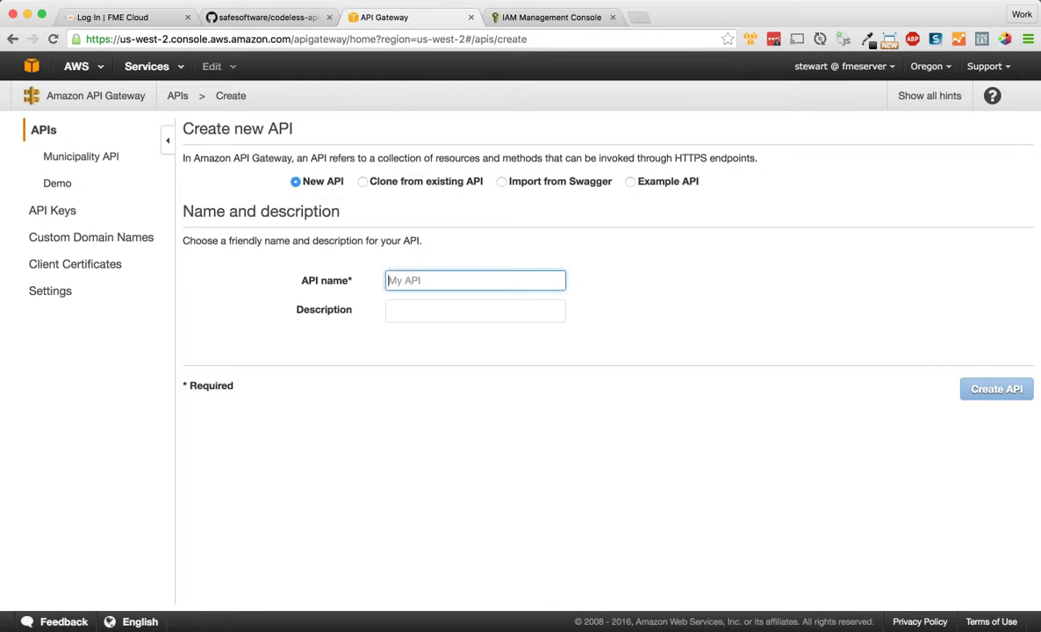
pyautogui.write('Transit API')
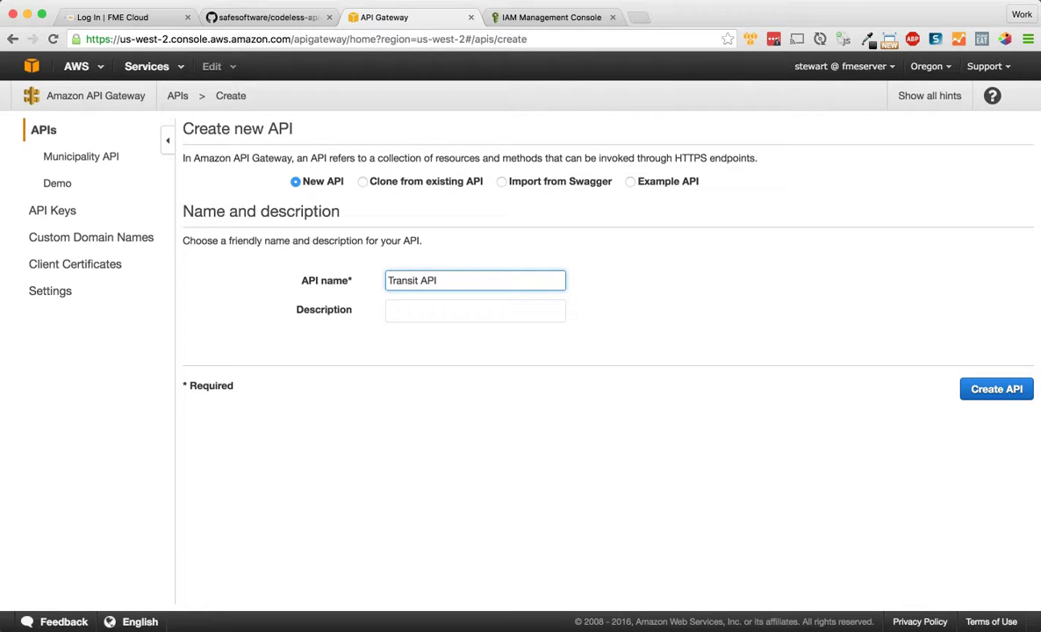
pyautogui.click(501, 181)
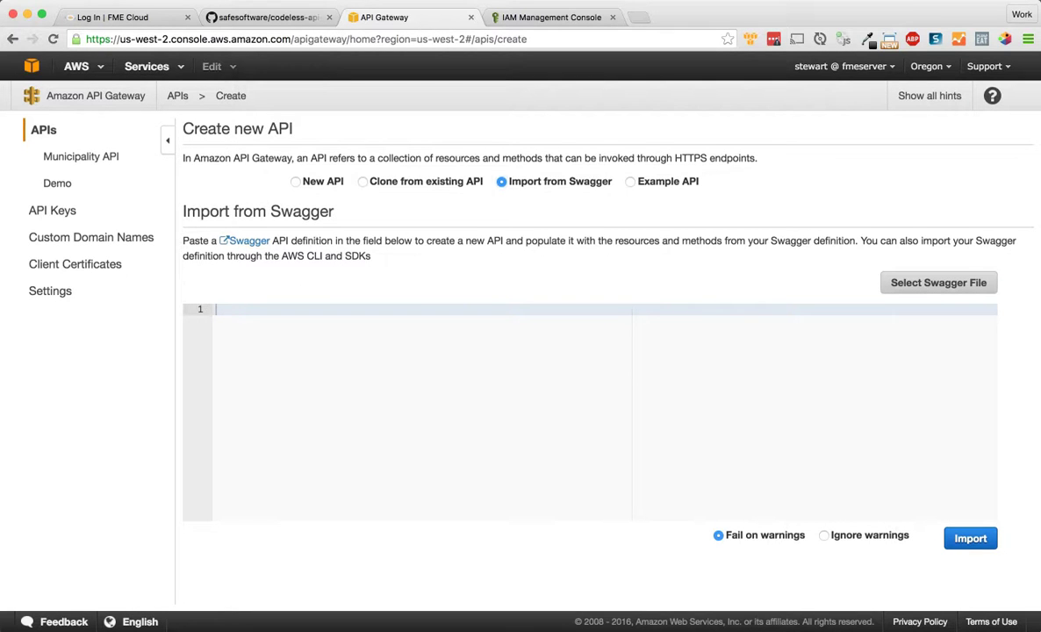
# Step: Load TransitAPI-staging-swagger.json from the api_gateway folder of codeless-api-demo-master as the Swagger definition
pyautogui.click(938, 282)
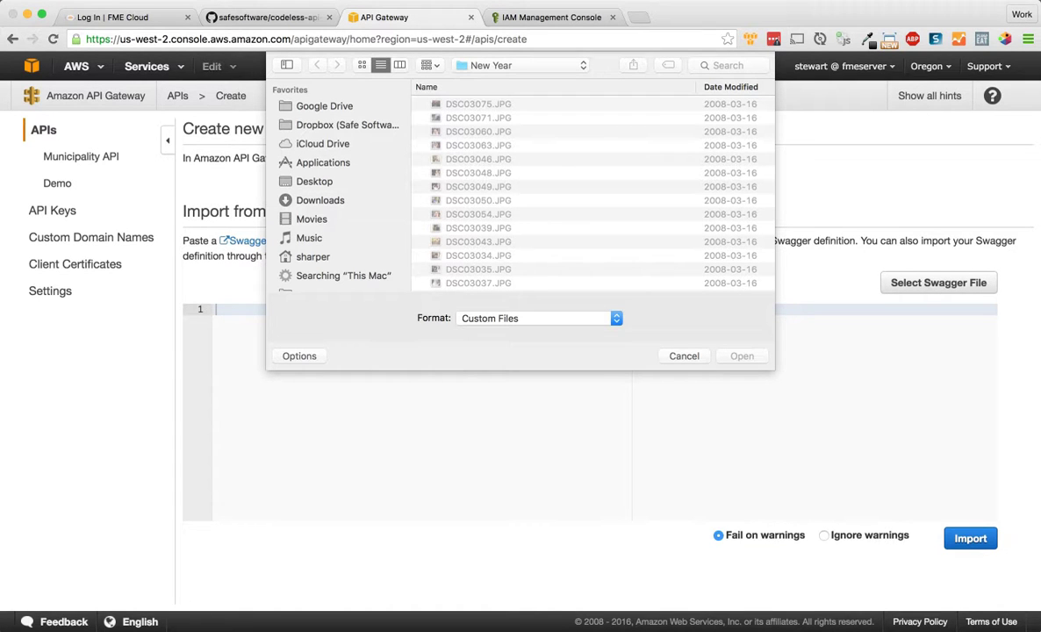
pyautogui.click(313, 257)
pyautogui.doubleClick(474, 105)
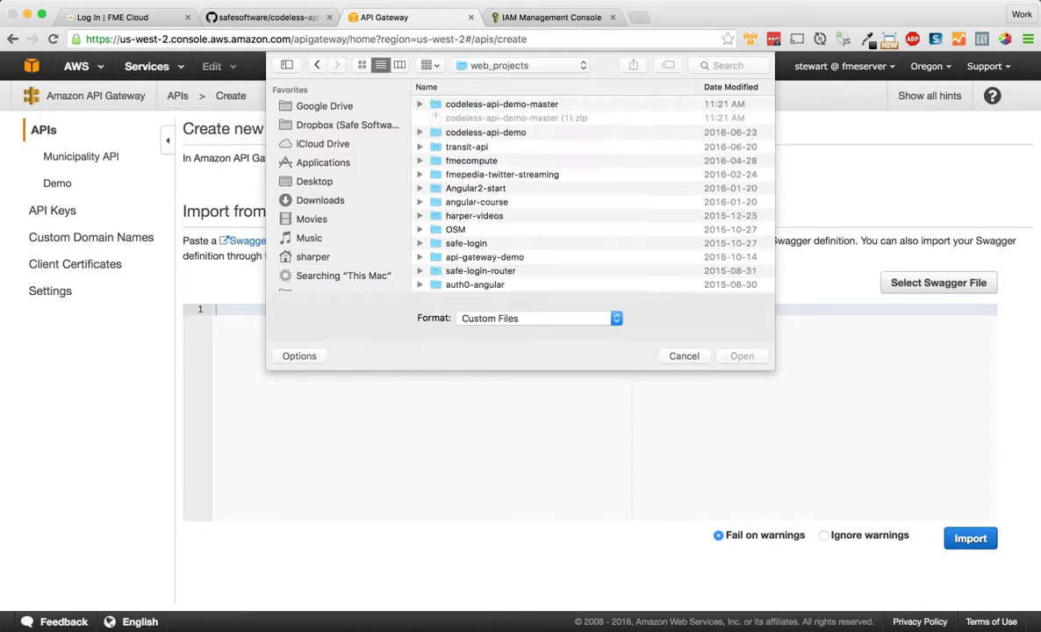
pyautogui.doubleClick(501, 105)
pyautogui.click(501, 104)
pyautogui.click(419, 104)
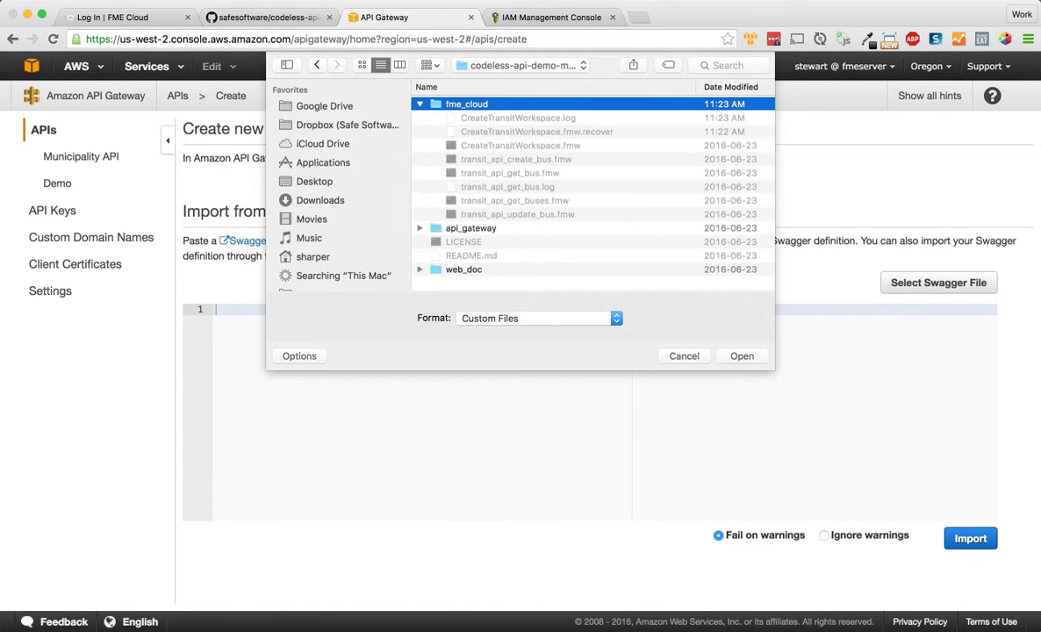
pyautogui.click(420, 104)
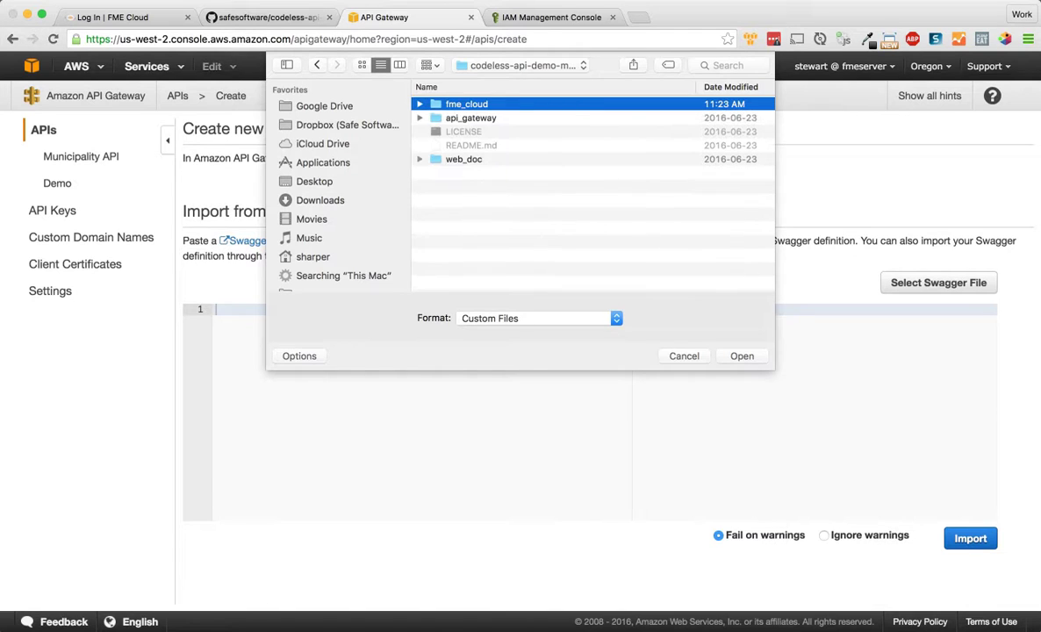
pyautogui.click(420, 118)
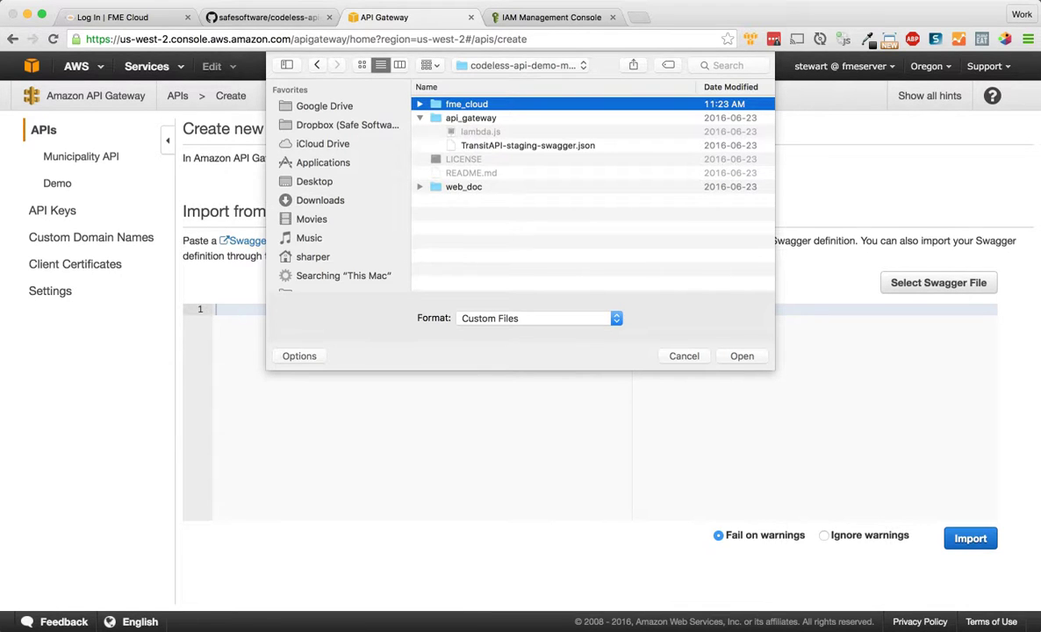
pyautogui.click(527, 146)
pyautogui.press('Return')
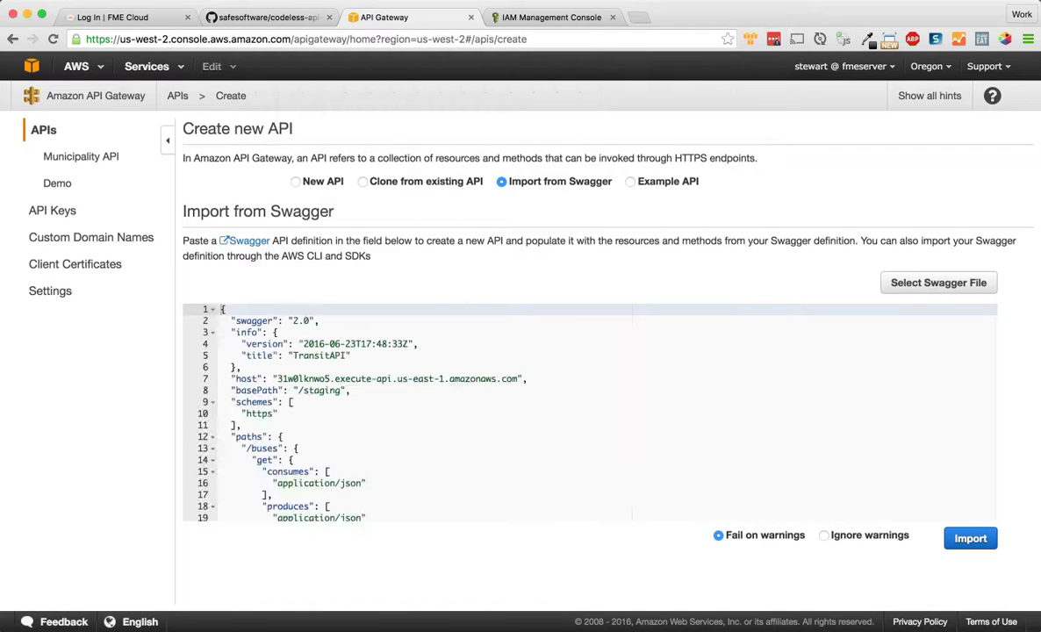
# Step: Look through the loaded Swagger definition and import it as a new API with Fail on warnings
pyautogui.scroll(-12, 588, 412)
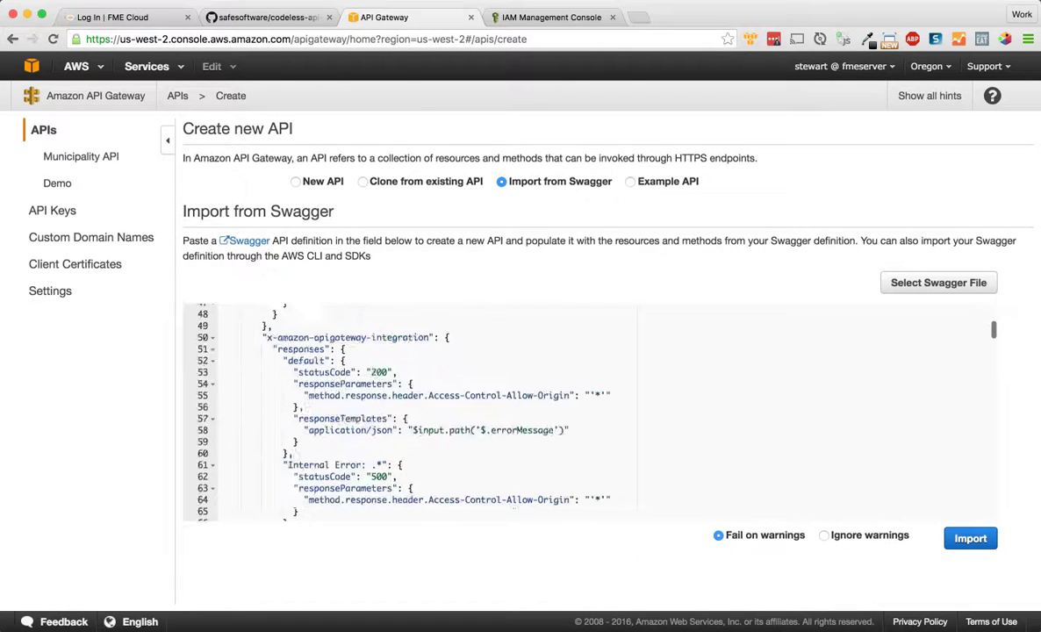
pyautogui.scroll(-3, 588, 412)
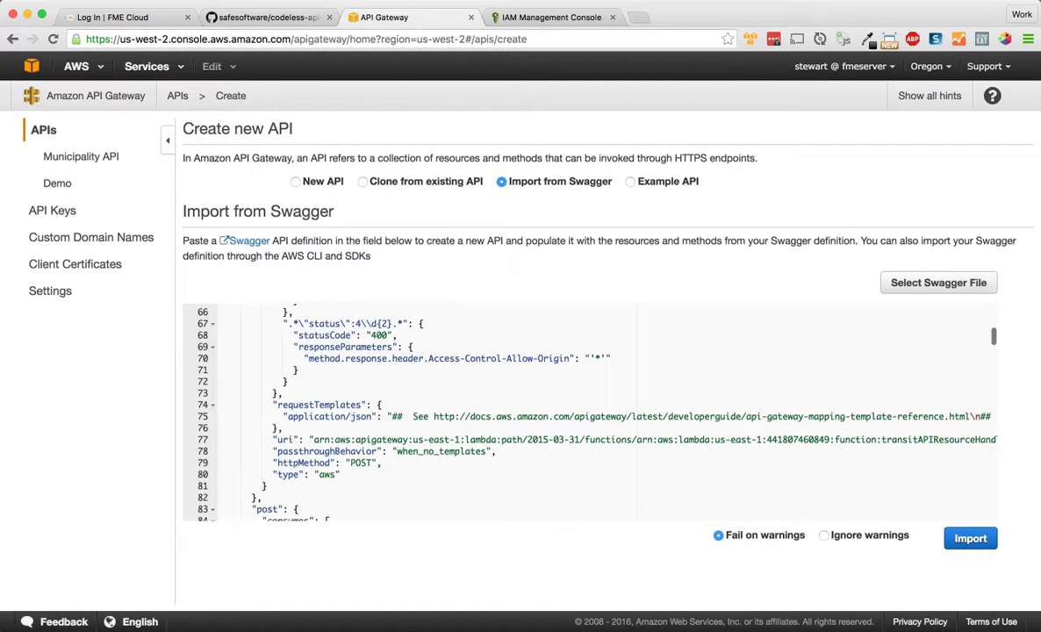
pyautogui.hscroll(5, 588, 412)
pyautogui.hscroll(-5, 588, 413)
pyautogui.scroll(-20, 588, 412)
pyautogui.scroll(-20, 588, 412)
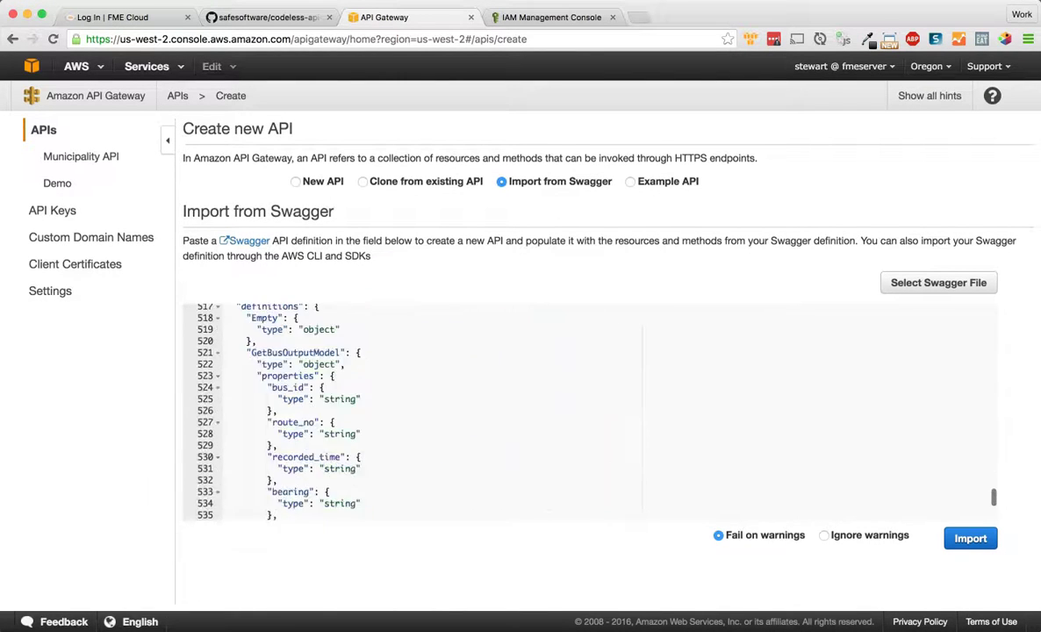
pyautogui.click(970, 538)
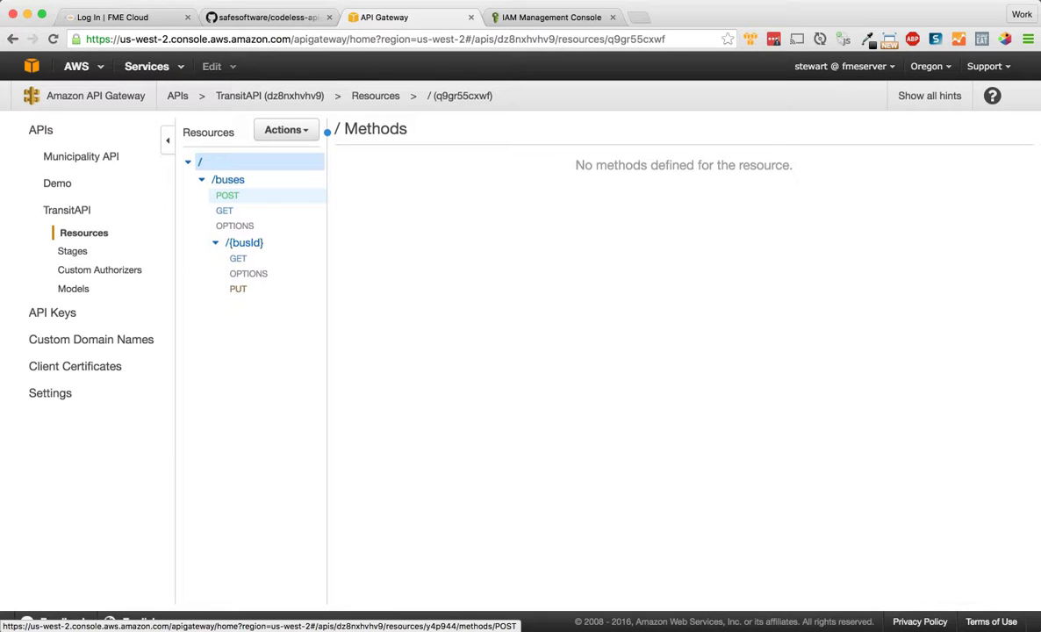
# Step: Examine the POST and GET methods of the /buses resource and check the codeless-api-demo README on GitHub
pyautogui.click(227, 194)
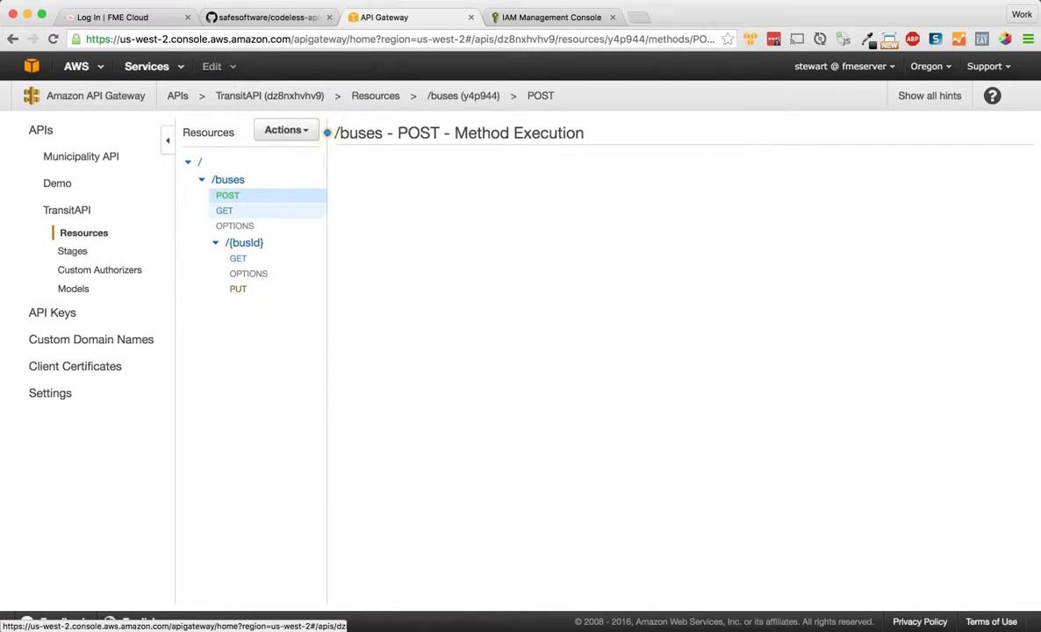
pyautogui.click(224, 211)
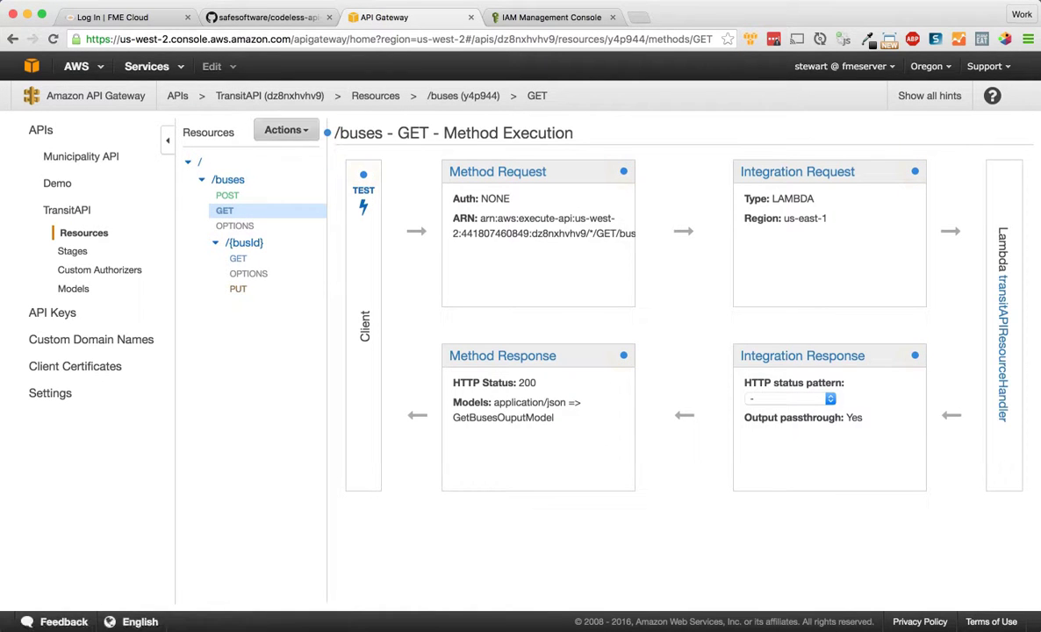
pyautogui.click(270, 18)
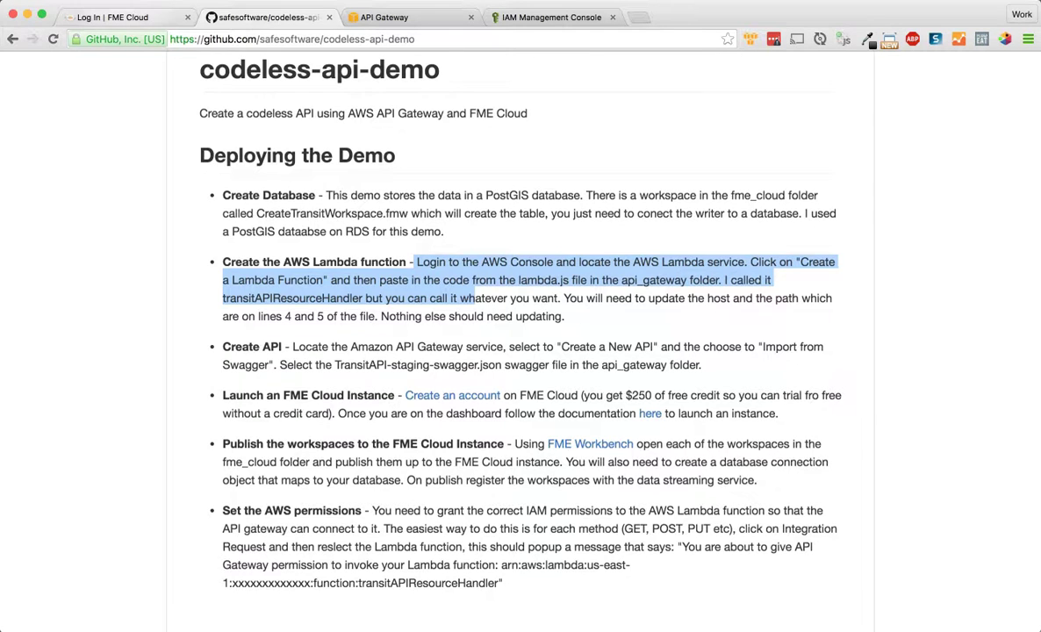
# Step: Open the safe.com website in the browser tab that holds the FME Cloud login page
pyautogui.click(116, 17)
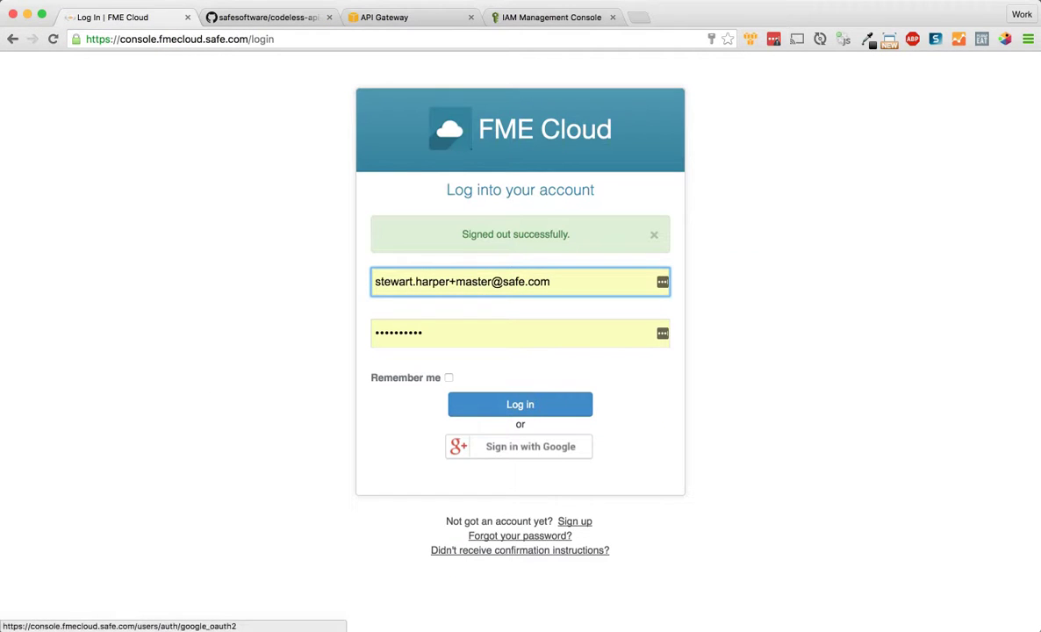
pyautogui.press('super+l')
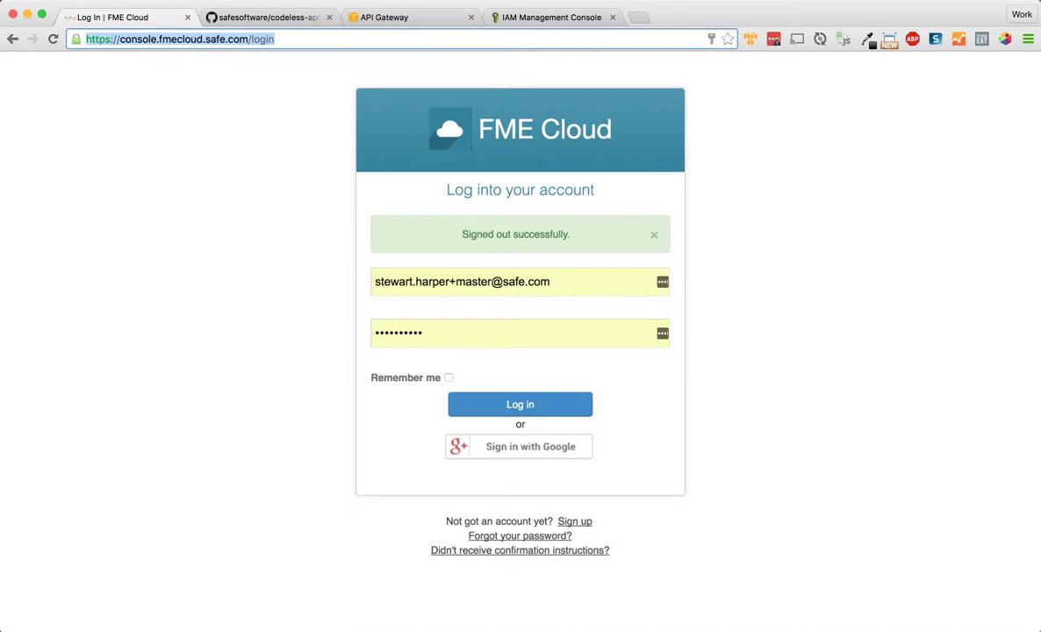
pyautogui.write('safe.com')
pyautogui.press('Return')
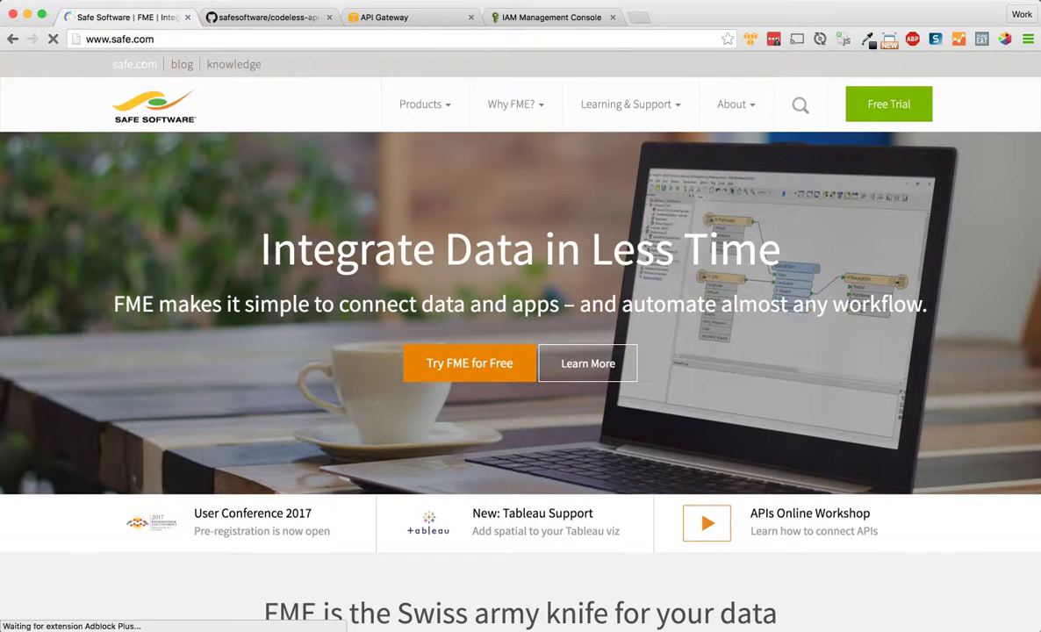
pyautogui.press('super+Tab')
pyautogui.press('super+Tab')
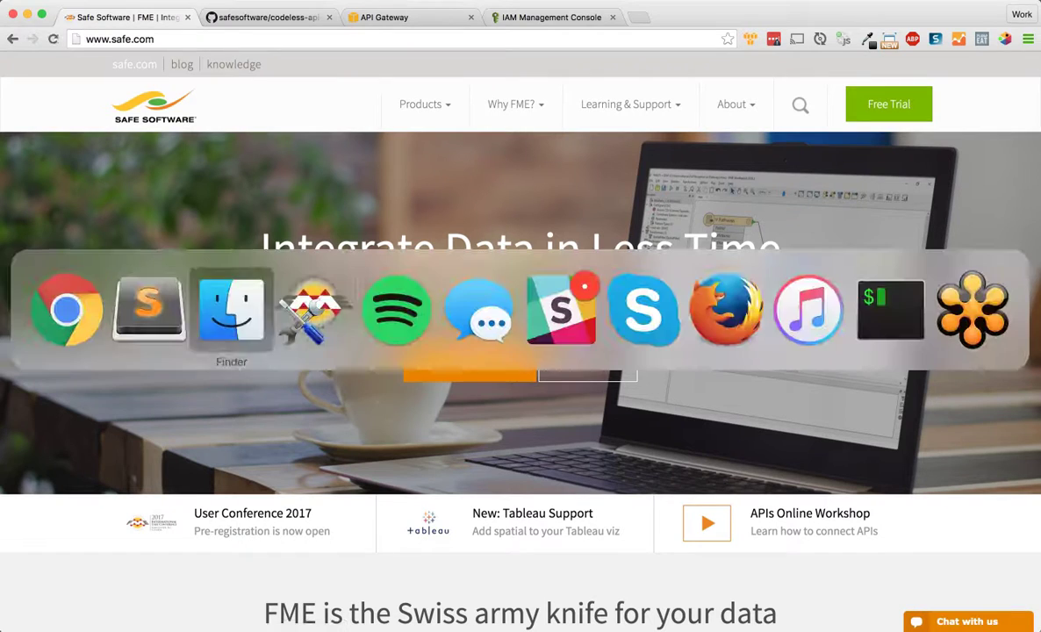
pyautogui.moveTo(558, 614)
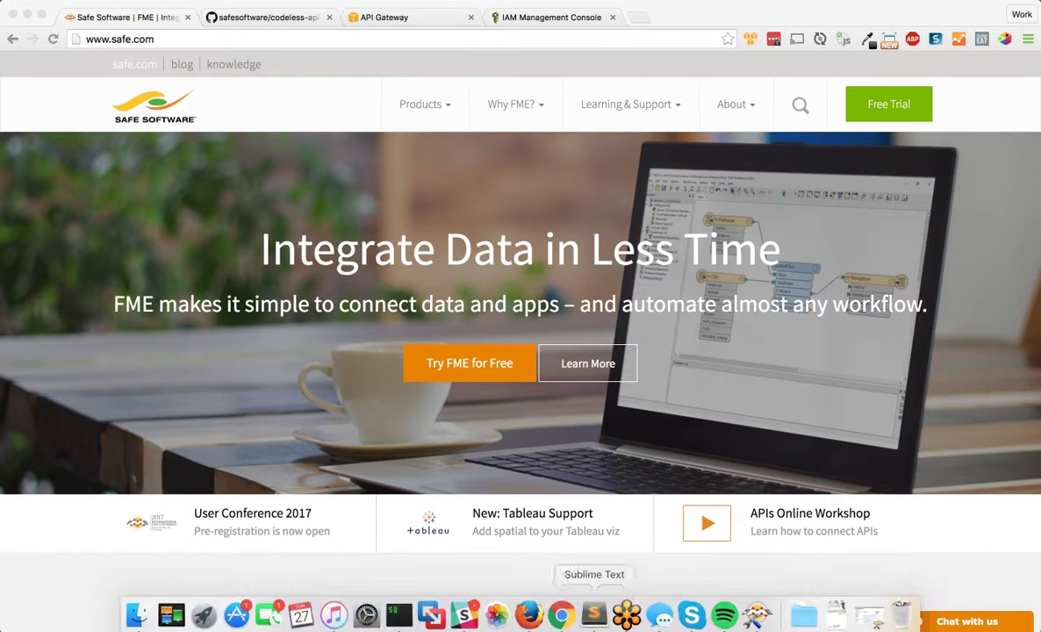
pyautogui.click(756, 614)
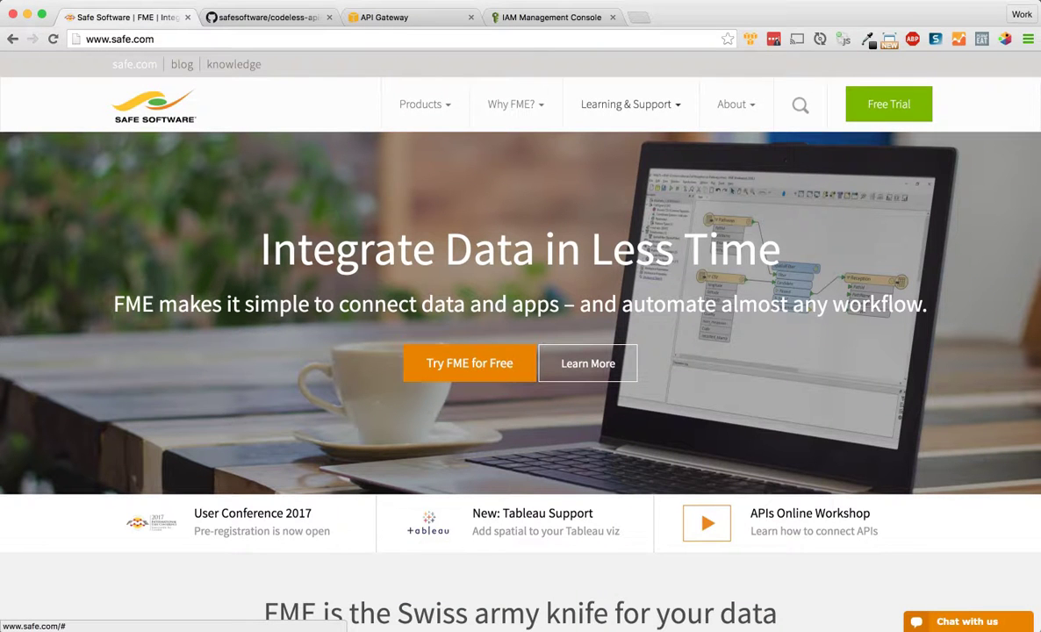
# Step: Go to the FME Cloud product page on the Safe Software site and log in to FME Cloud with Google
pyautogui.click(425, 104)
pyautogui.click(424, 213)
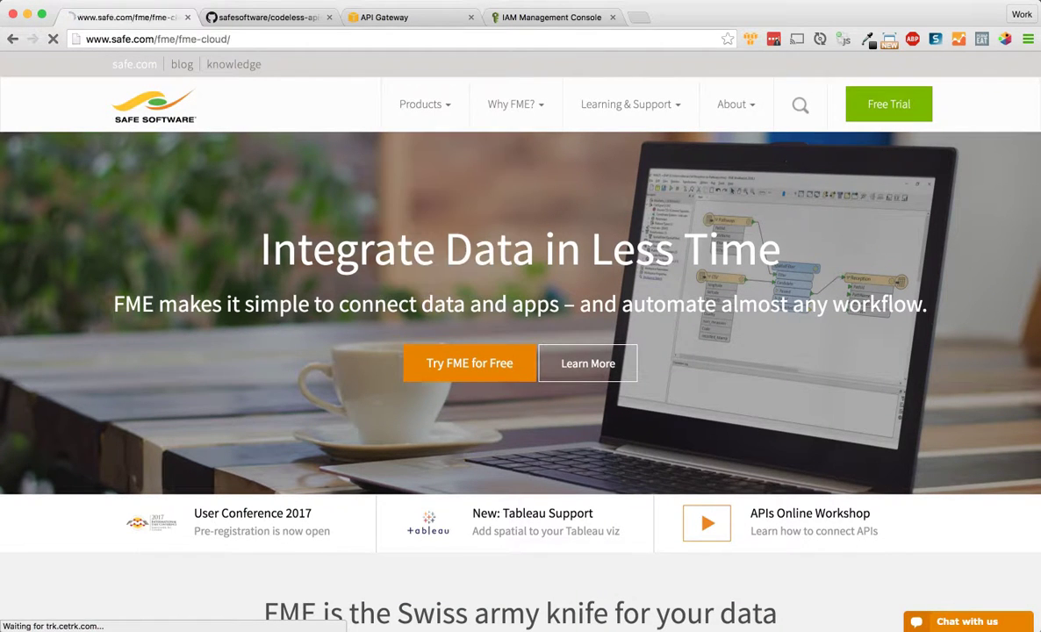
pyautogui.scroll(-5, 520, 351)
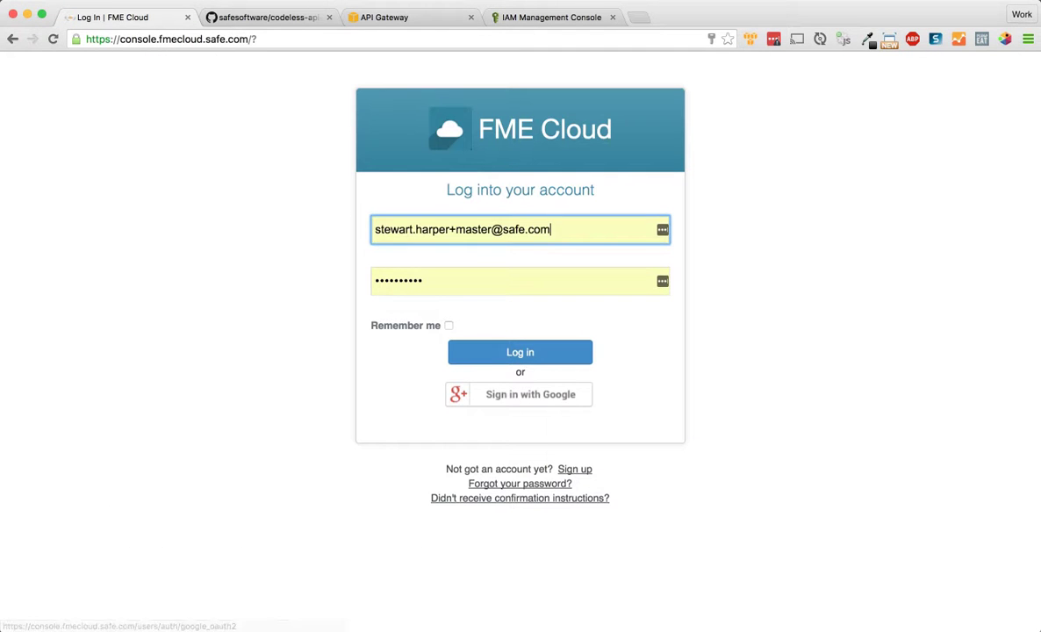
pyautogui.click(520, 394)
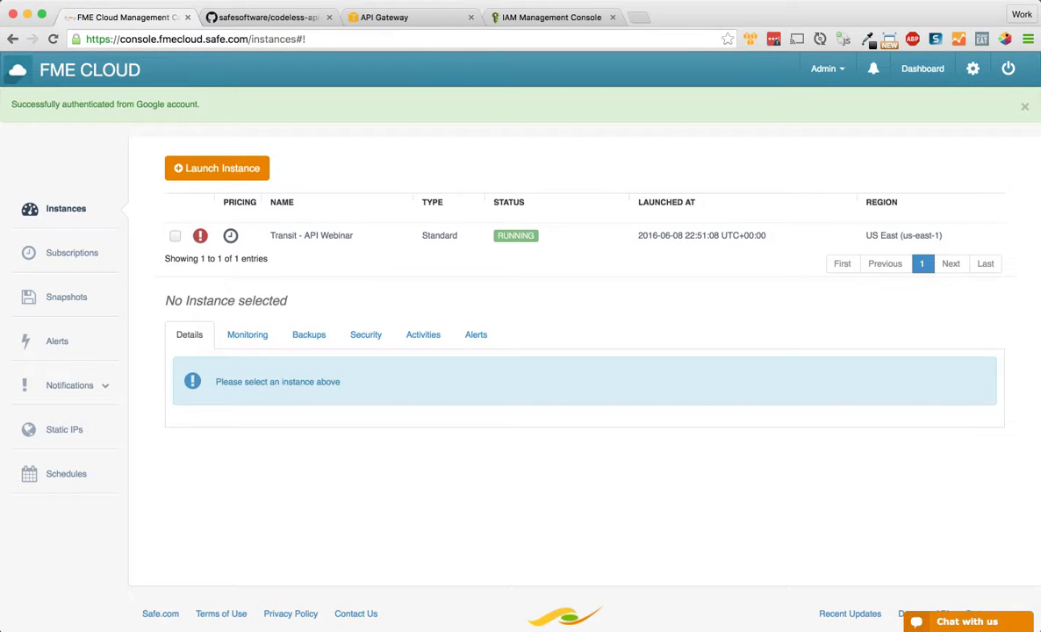
# Step: Start launching a new FME Cloud instance and name it Transit API US West
pyautogui.click(217, 168)
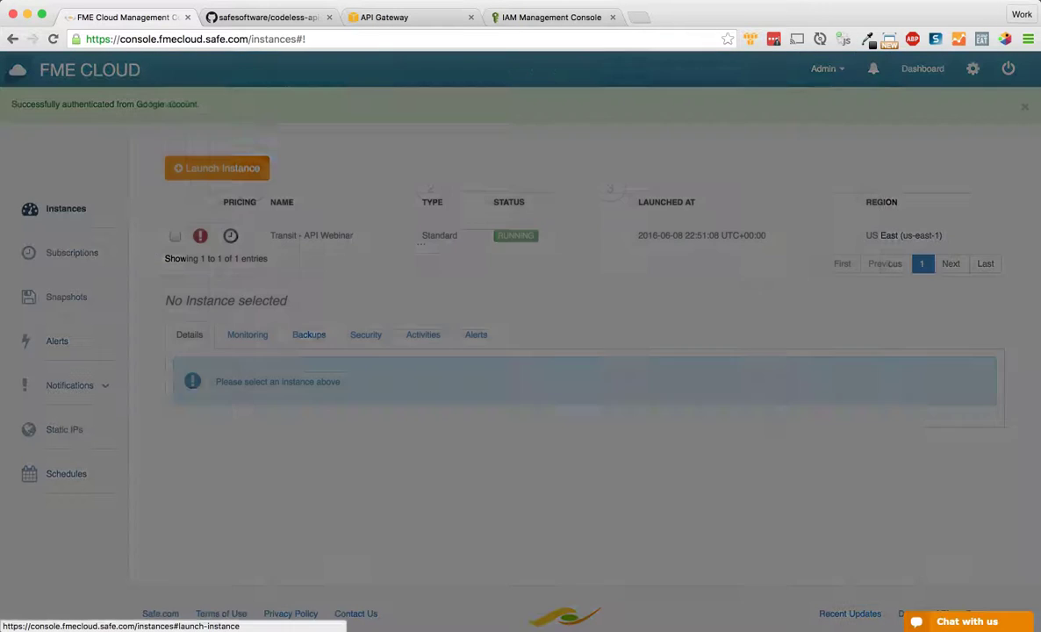
pyautogui.write('Transit API ')
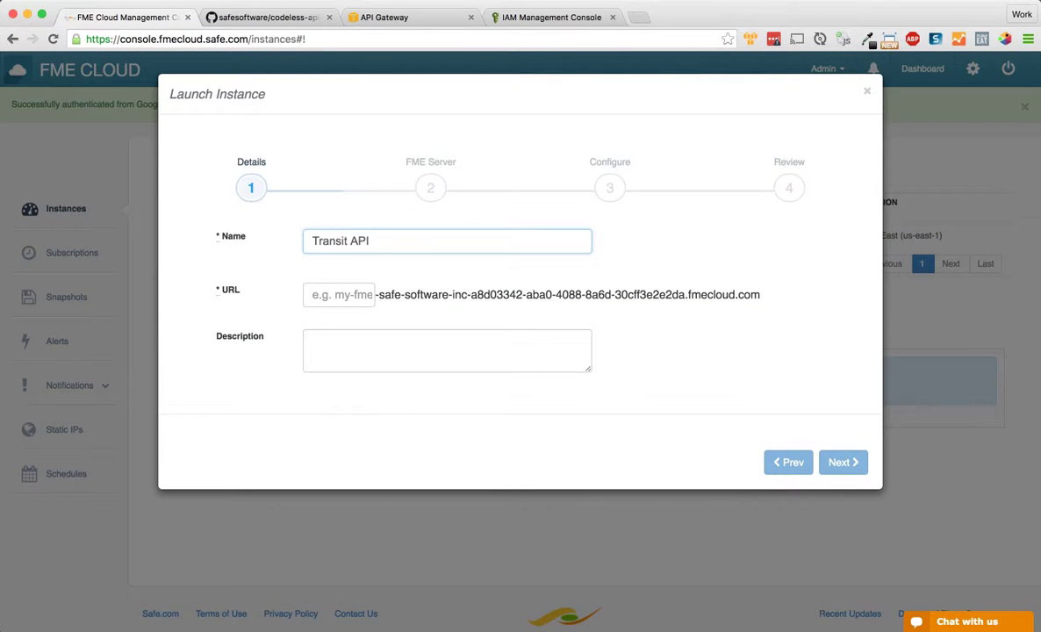
pyautogui.write('US')
pyautogui.press('BackSpace')
pyautogui.write('West')
pyautogui.press('BackSpace')
pyautogui.press('BackSpace')
pyautogui.press('BackSpace')
pyautogui.press('BackSpace')
pyautogui.write('West')
# Step: Set the instance's URL prefix to transitapi and continue to the FME Server version selection
pyautogui.press('Tab')
pyautogui.write('transit')
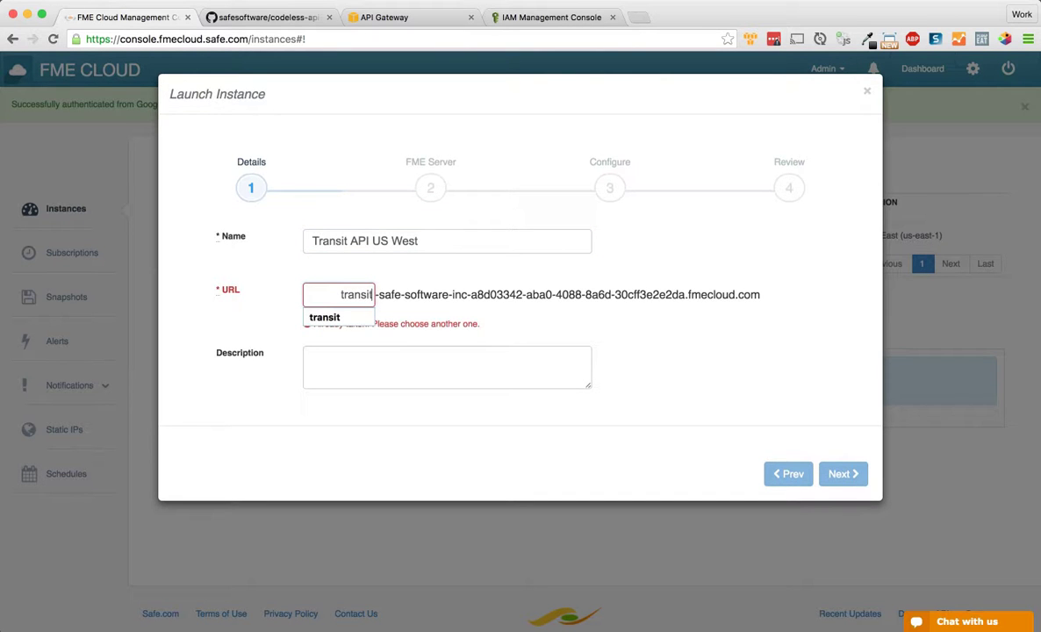
pyautogui.write('api')
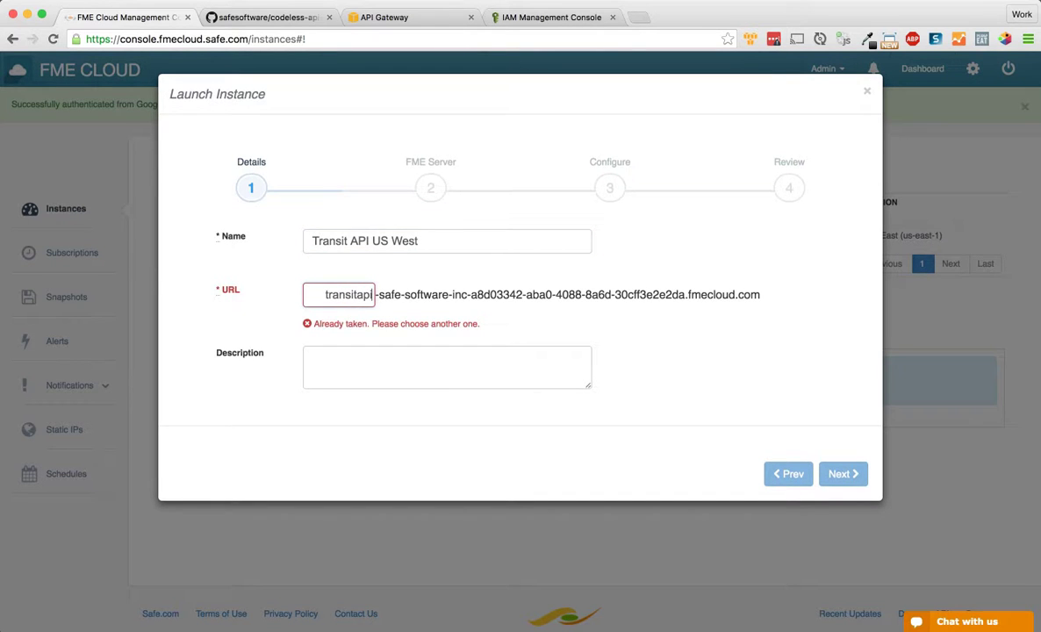
pyautogui.click(843, 463)
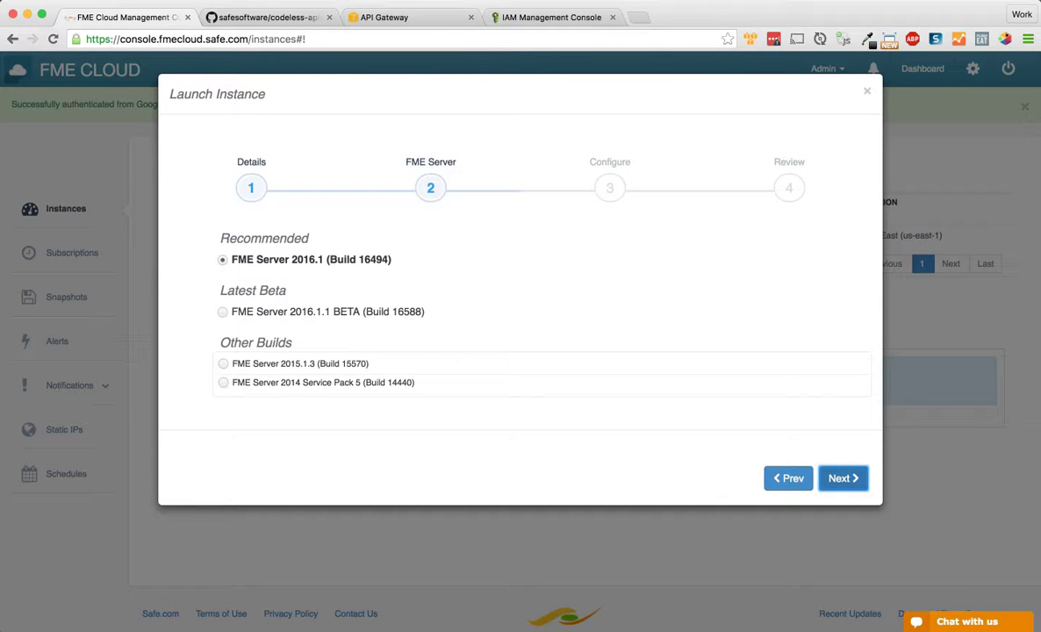
# Step: Launch the instance with FME Server 2016.1 (Build 16494), the Starter type and the US East (us-east-1) region
pyautogui.moveTo(391, 258); pyautogui.dragTo(329, 258)
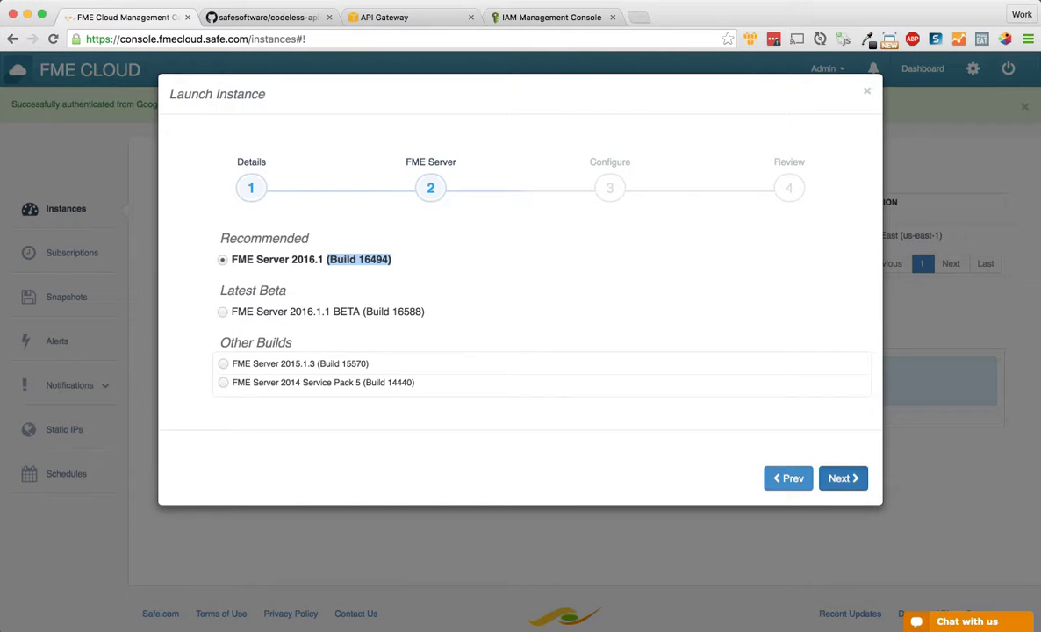
pyautogui.click(843, 478)
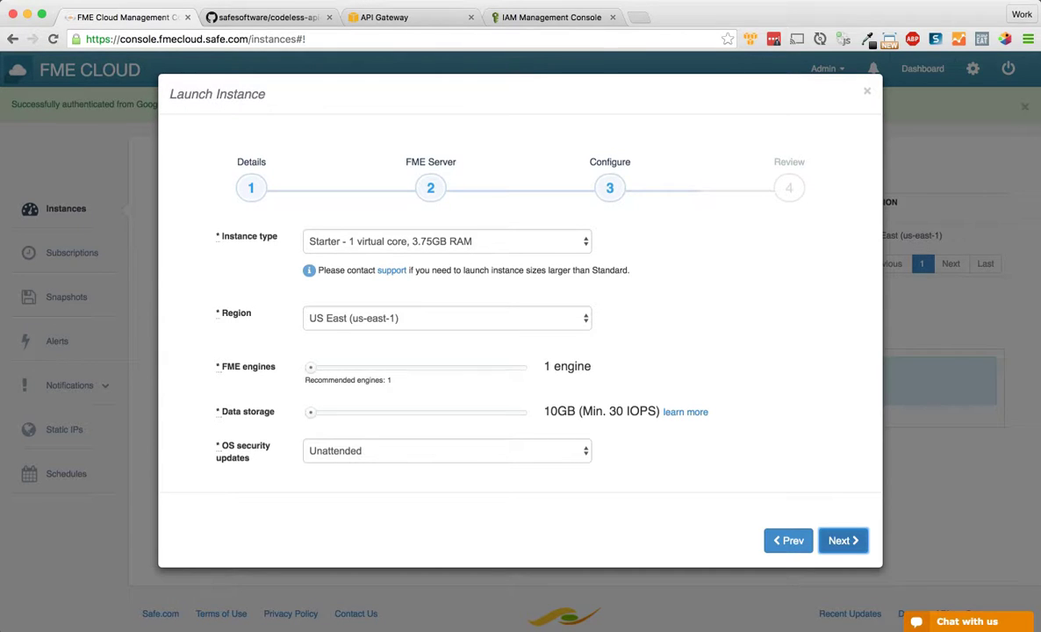
pyautogui.click(446, 319)
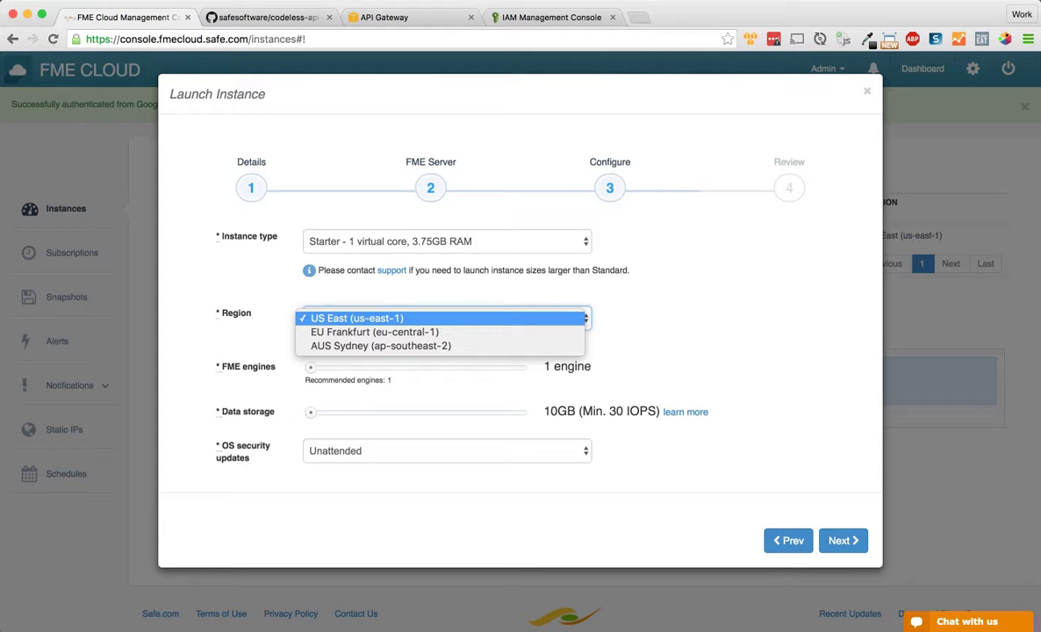
pyautogui.click(438, 319)
pyautogui.click(843, 540)
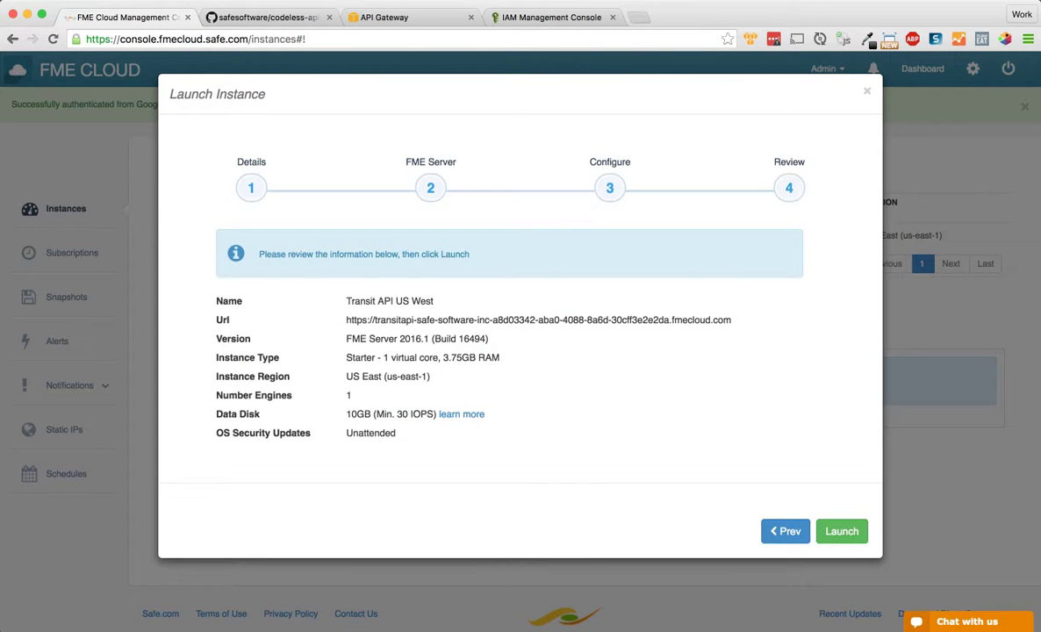
pyautogui.click(841, 531)
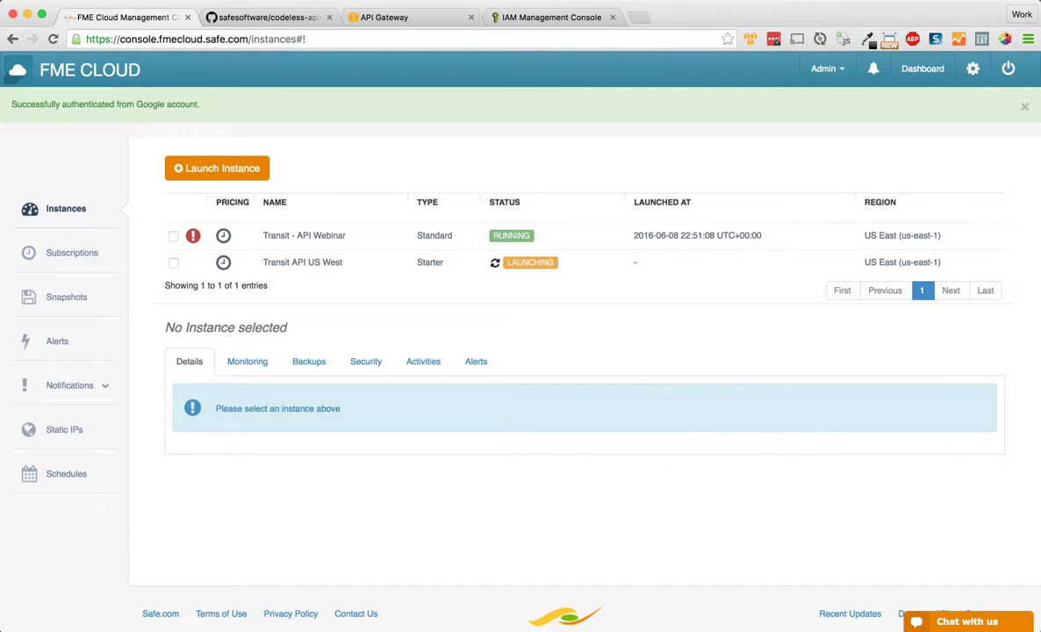
# Step: Select the running Transit API US West instance and open its FME Server web address
pyautogui.press('super+Tab')
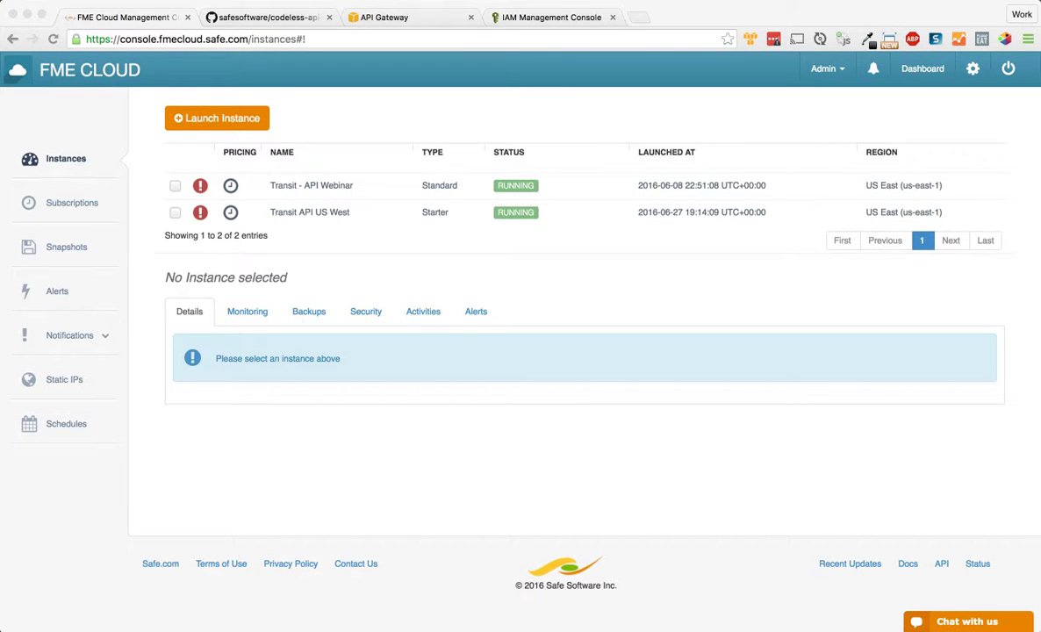
pyautogui.press('super+Tab')
pyautogui.click(176, 212)
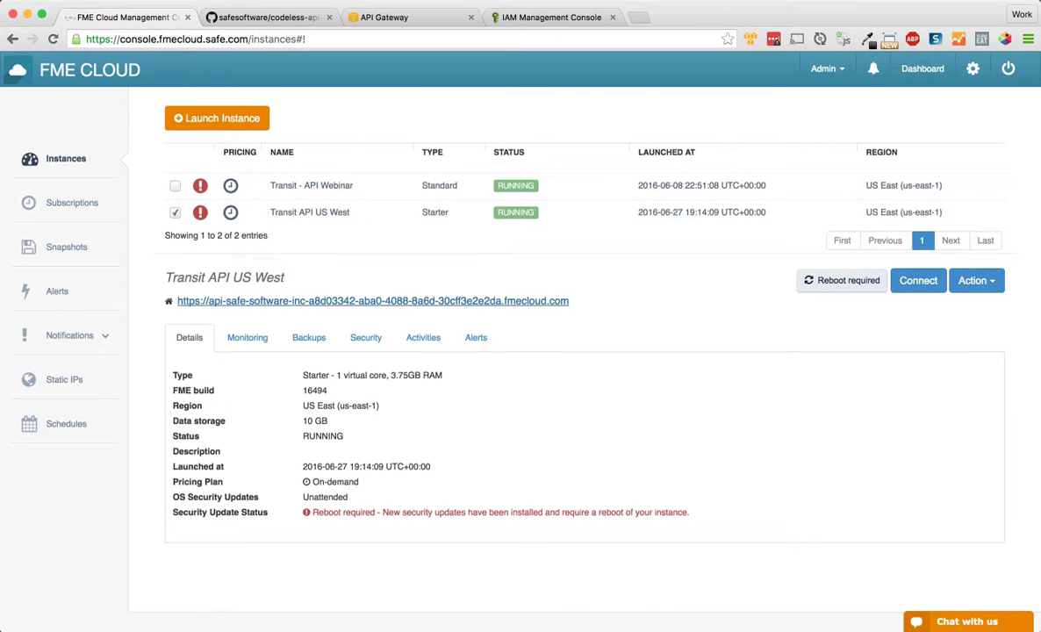
pyautogui.click(373, 301)
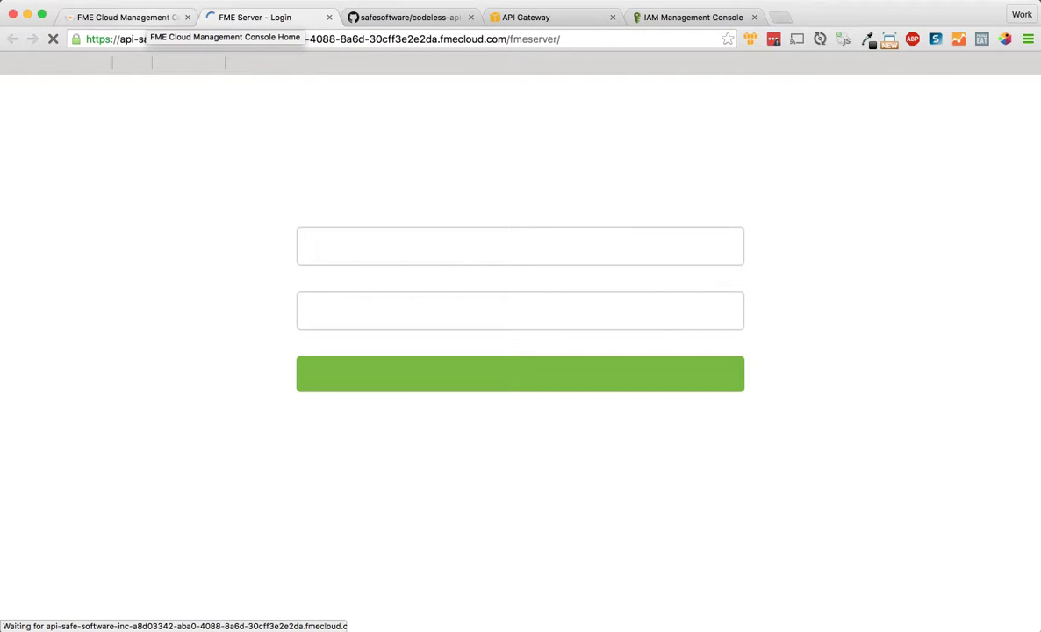
# Step: Download the Transit API US West credentials from the FME Cloud console and copy the FME Server password from the file
pyautogui.click(128, 17)
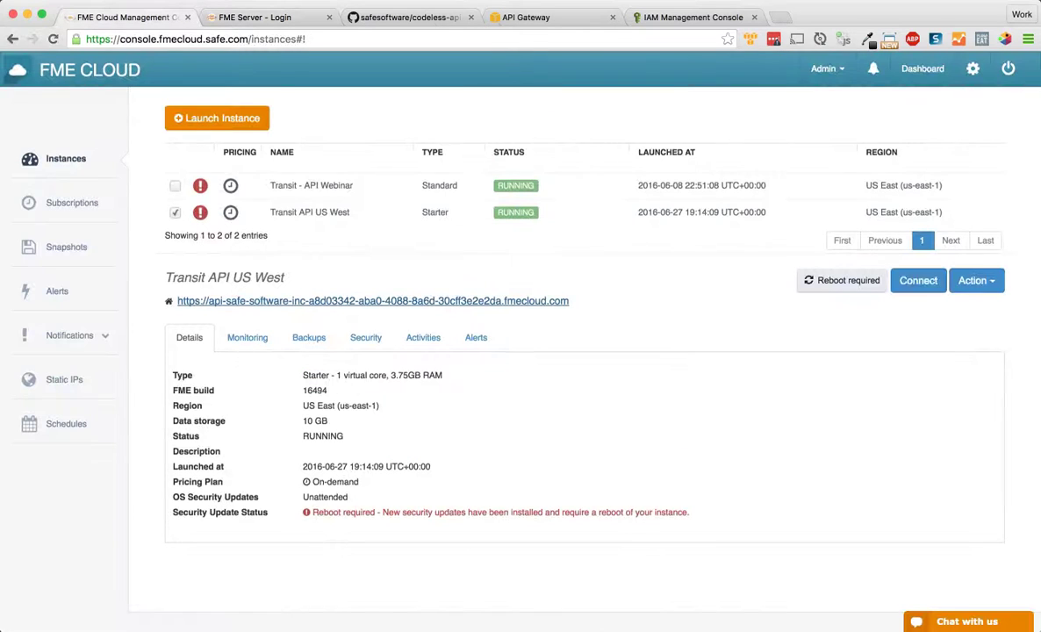
pyautogui.click(974, 280)
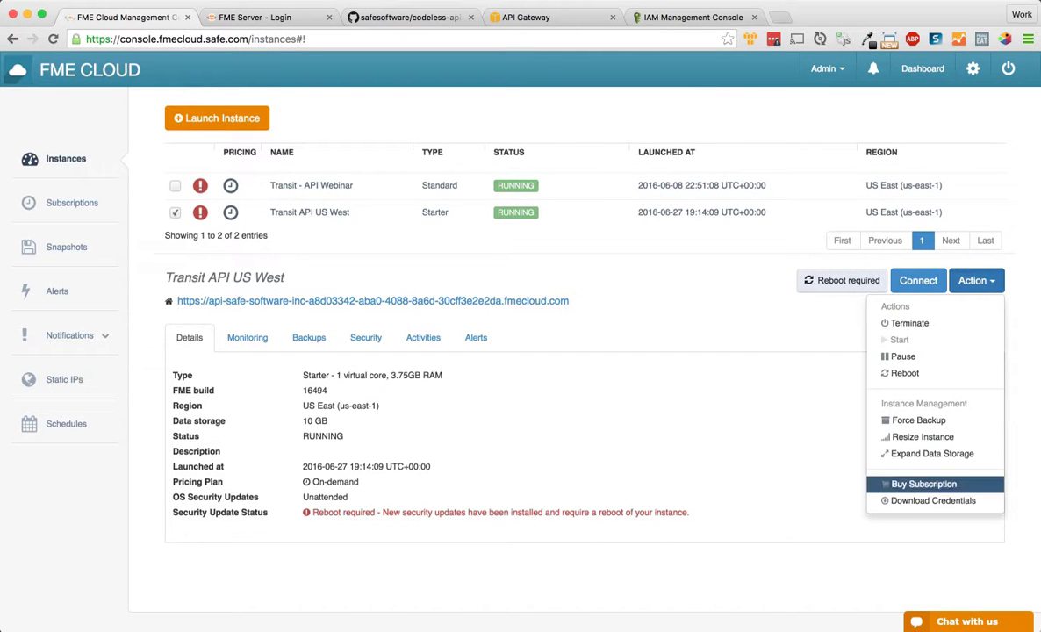
pyautogui.click(933, 500)
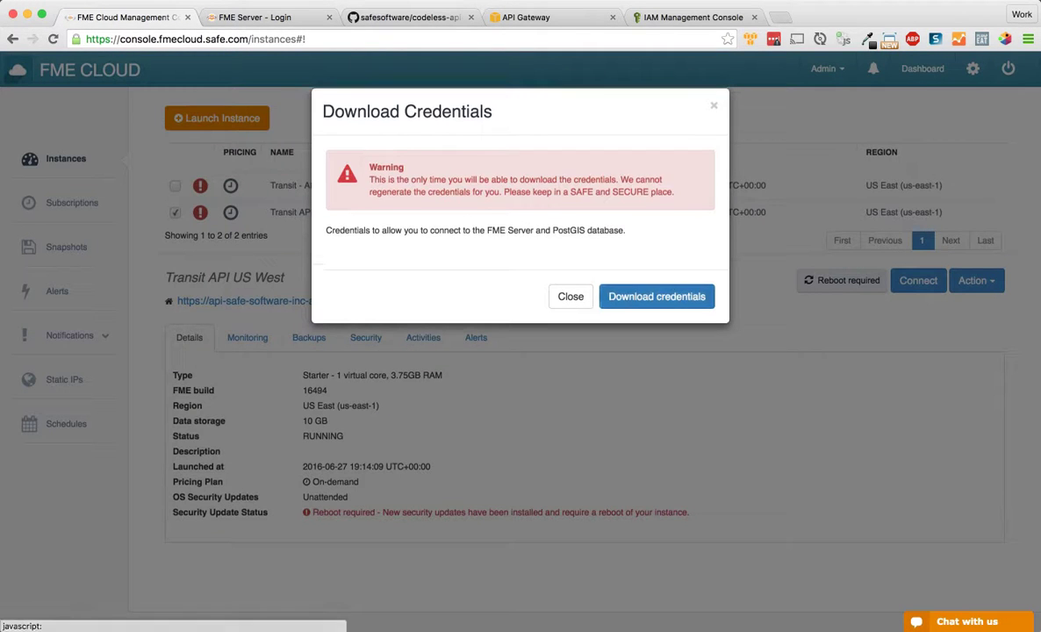
pyautogui.click(656, 296)
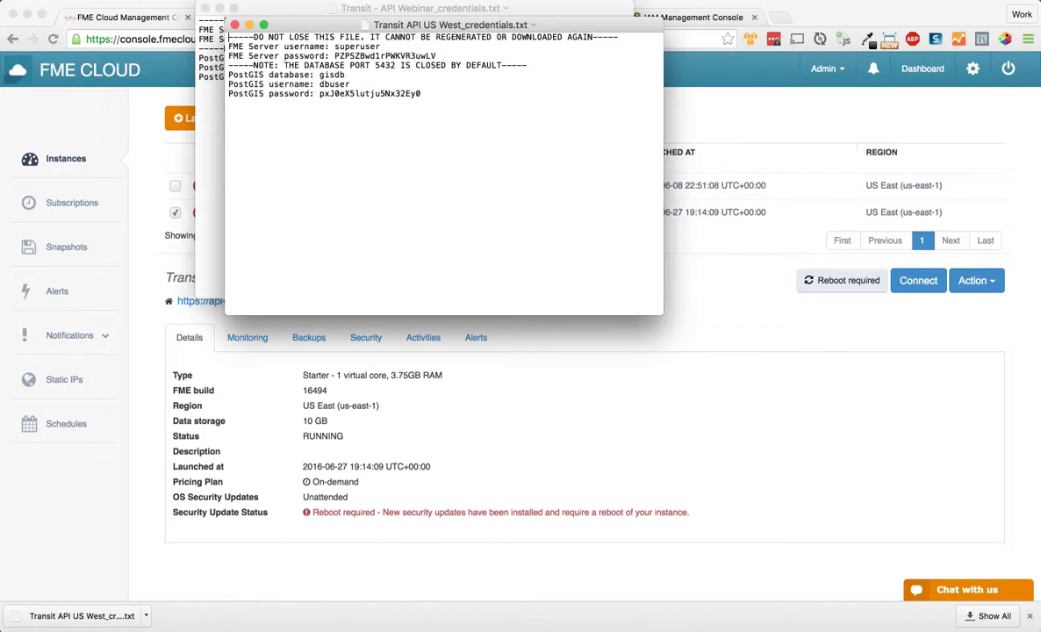
pyautogui.doubleClick(340, 56)
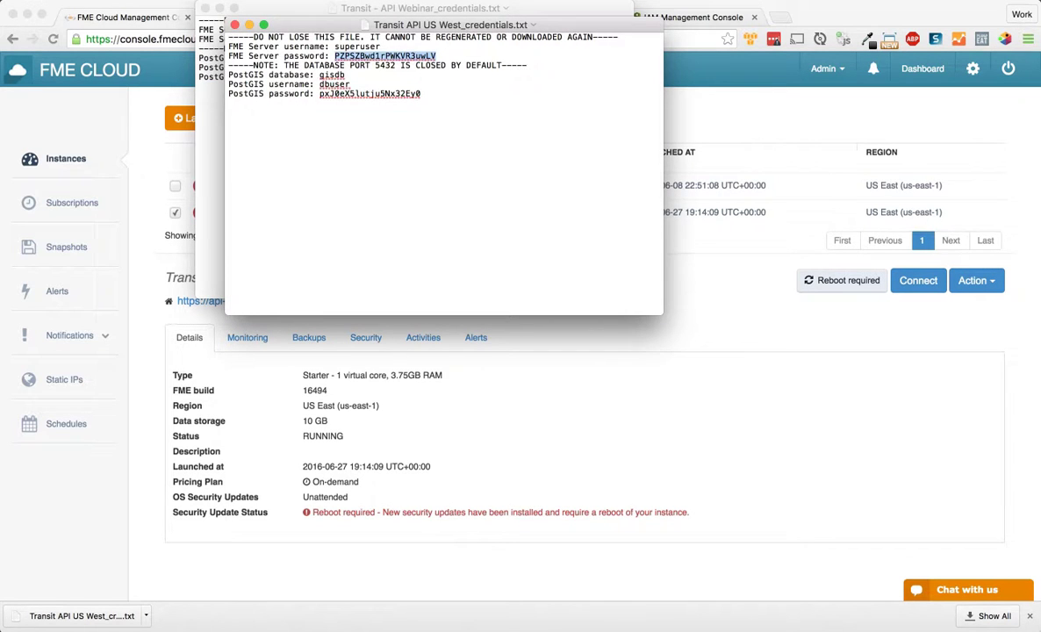
pyautogui.click(1029, 616)
# Step: Log in to FME Server with the username superuser and the copied account password
pyautogui.hotkey('ctrl', 'Tab')
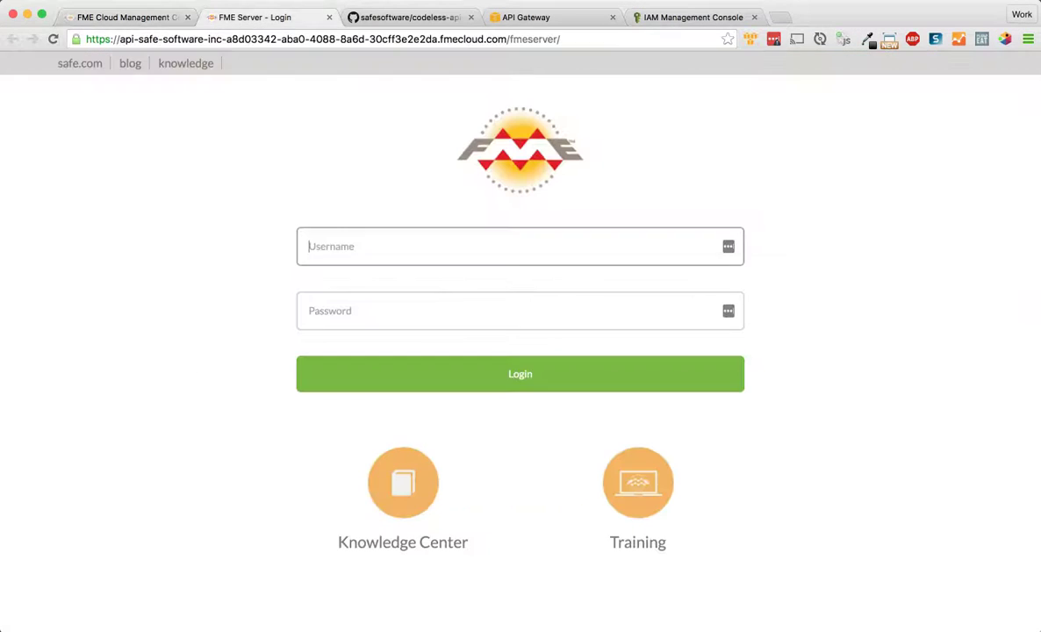
pyautogui.write('super')
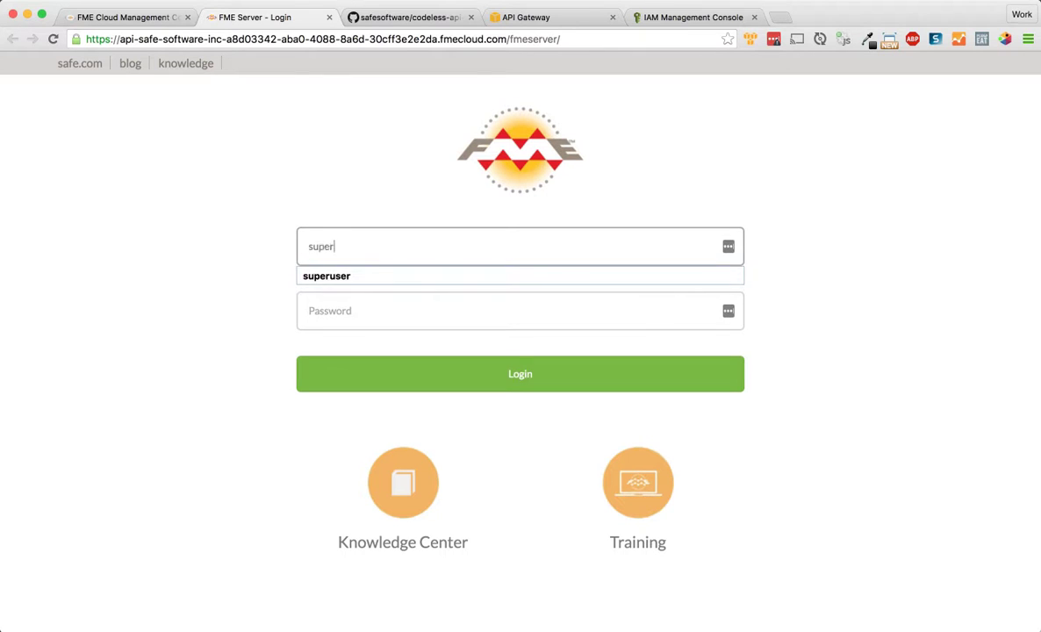
pyautogui.write('user')
pyautogui.press('Tab')
pyautogui.press('super+v')
pyautogui.press('Return')
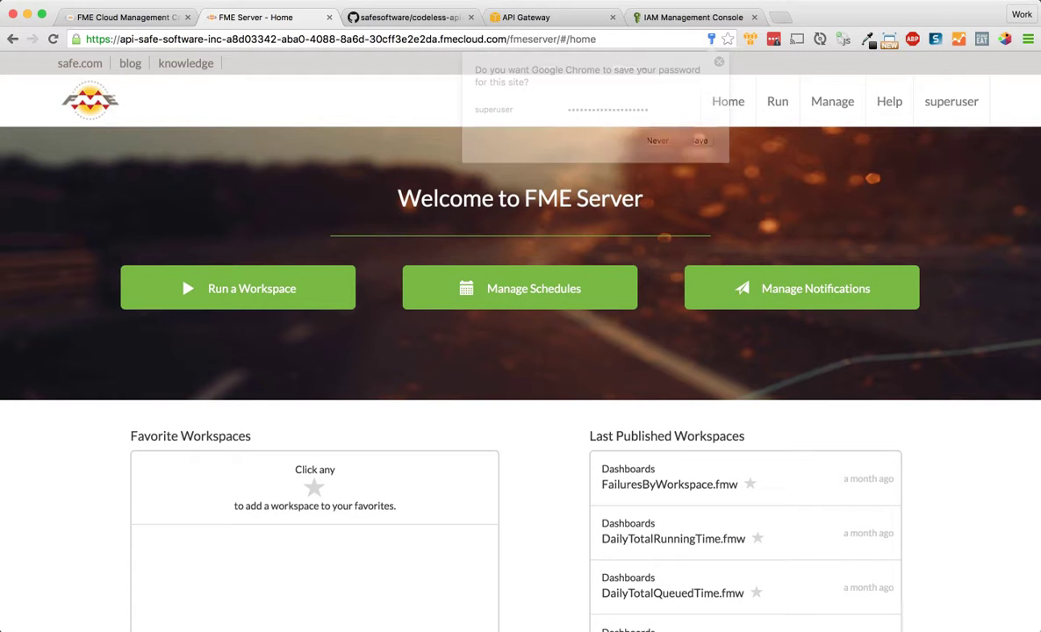
# Step: Look over the FME Server home page and read the workspace publishing instructions in the codeless-api-demo readme on GitHub
pyautogui.scroll(-5, 521, 351)
pyautogui.scroll(5, 521, 351)
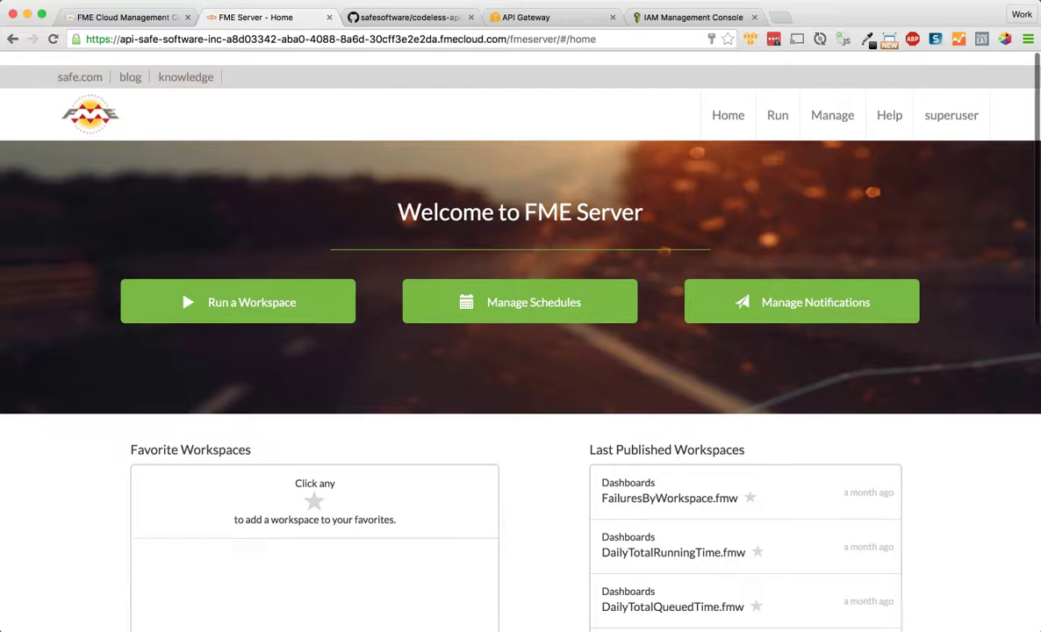
pyautogui.click(400, 17)
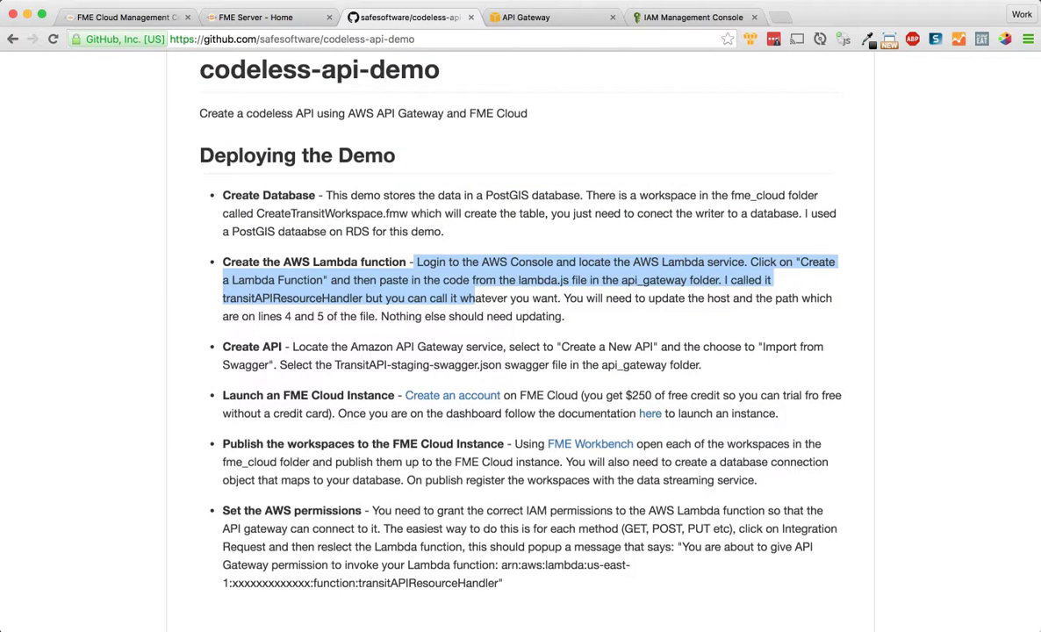
pyautogui.moveTo(758, 481); pyautogui.dragTo(221, 444)
# Step: Open transit_api_get_bus.fmw from the fme_cloud folder of codeless-api-demo-master in FME Workbench
pyautogui.press('super+Tab')
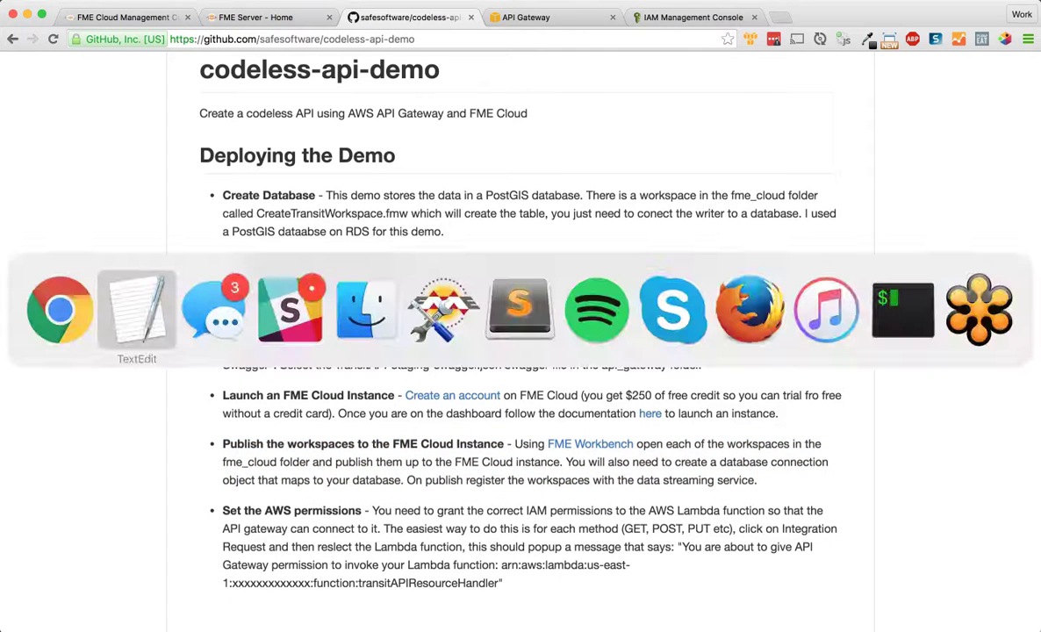
pyautogui.press('super+Tab')
pyautogui.press('super+Tab')
pyautogui.press('super+Tab')
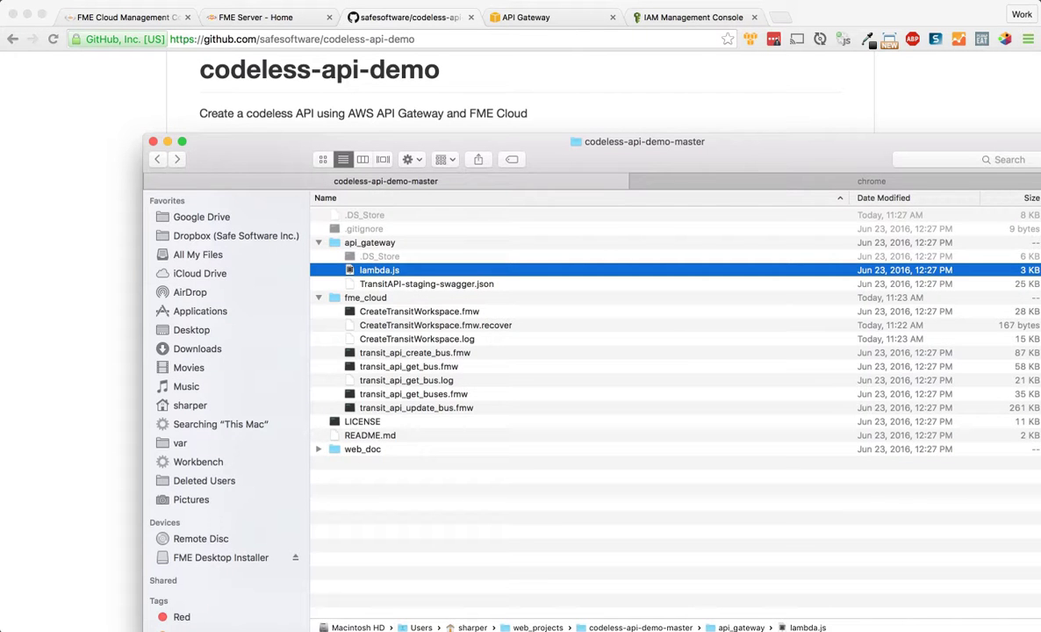
pyautogui.press('super+Tab')
pyautogui.press('super+Tab')
pyautogui.press('super+Tab')
pyautogui.press('super+Tab')
pyautogui.press('super+Tab')
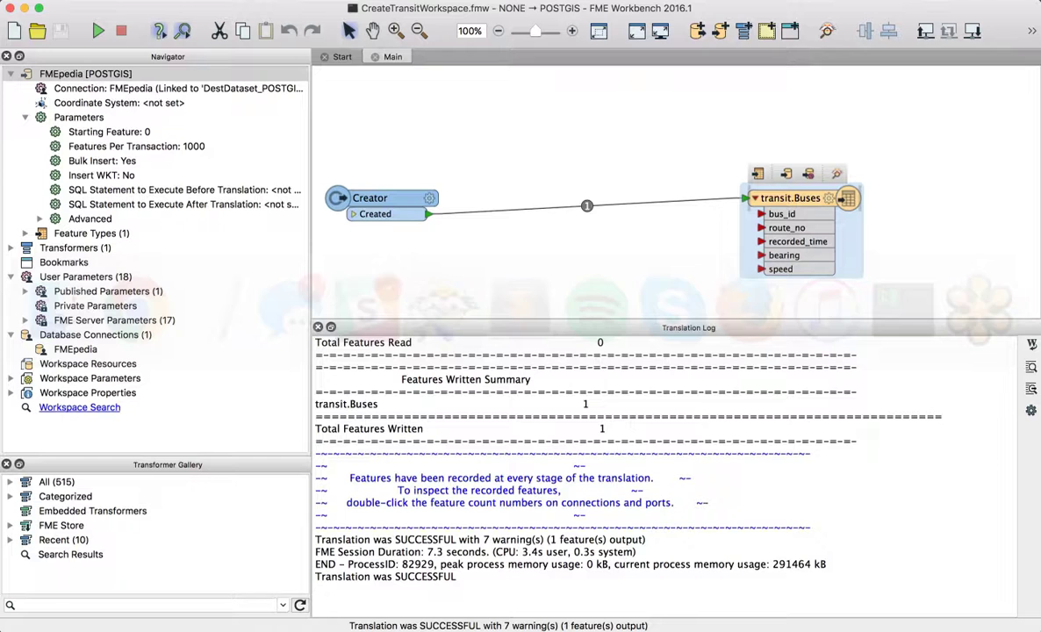
pyautogui.press('super+Tab')
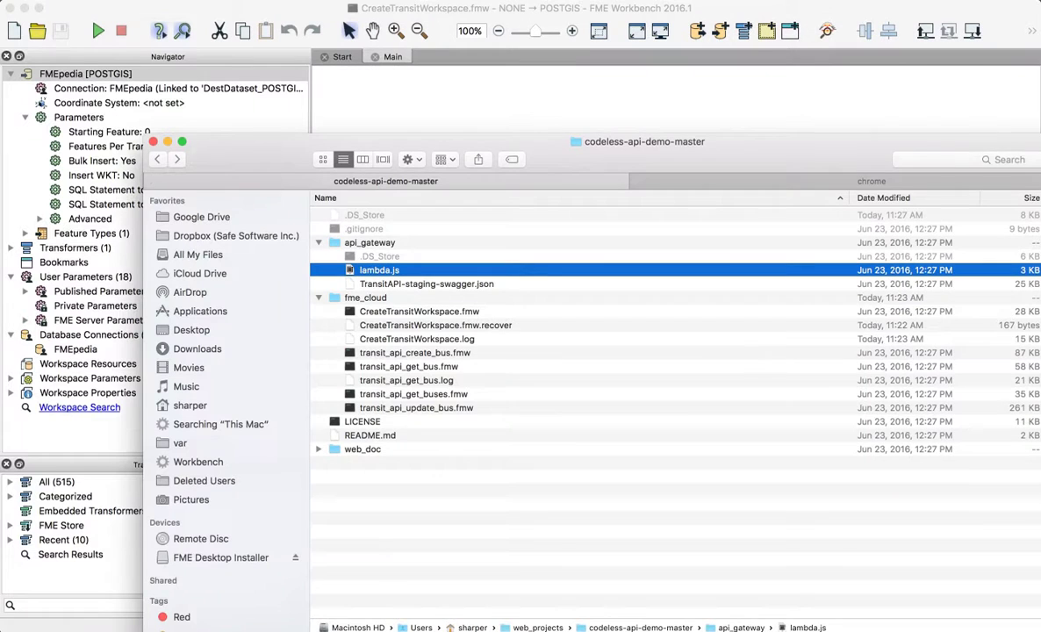
pyautogui.moveTo(527, 142); pyautogui.dragTo(547, 148)
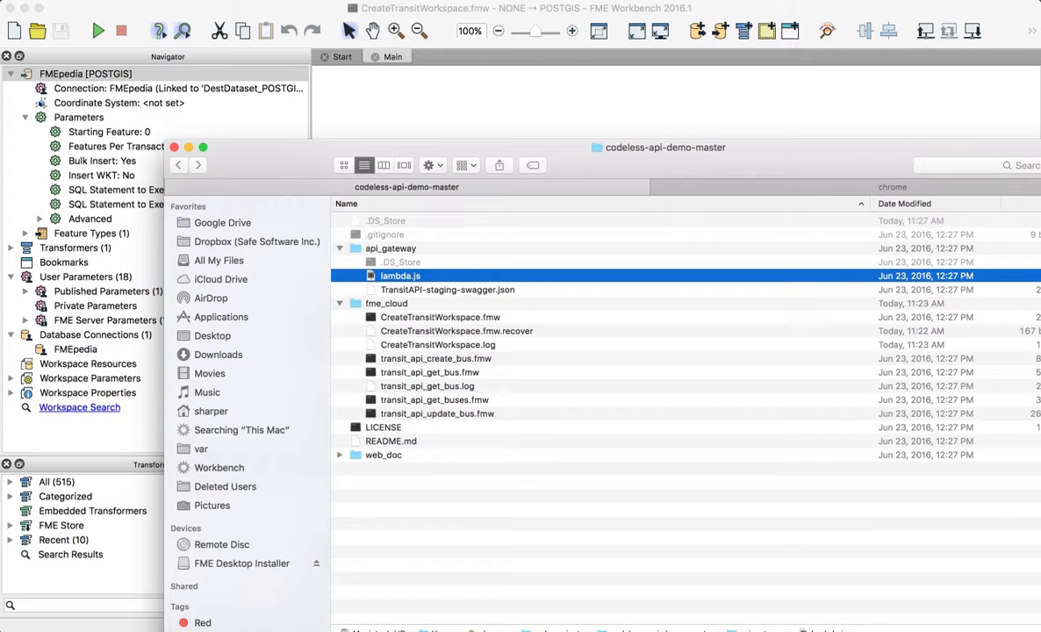
pyautogui.click(430, 372)
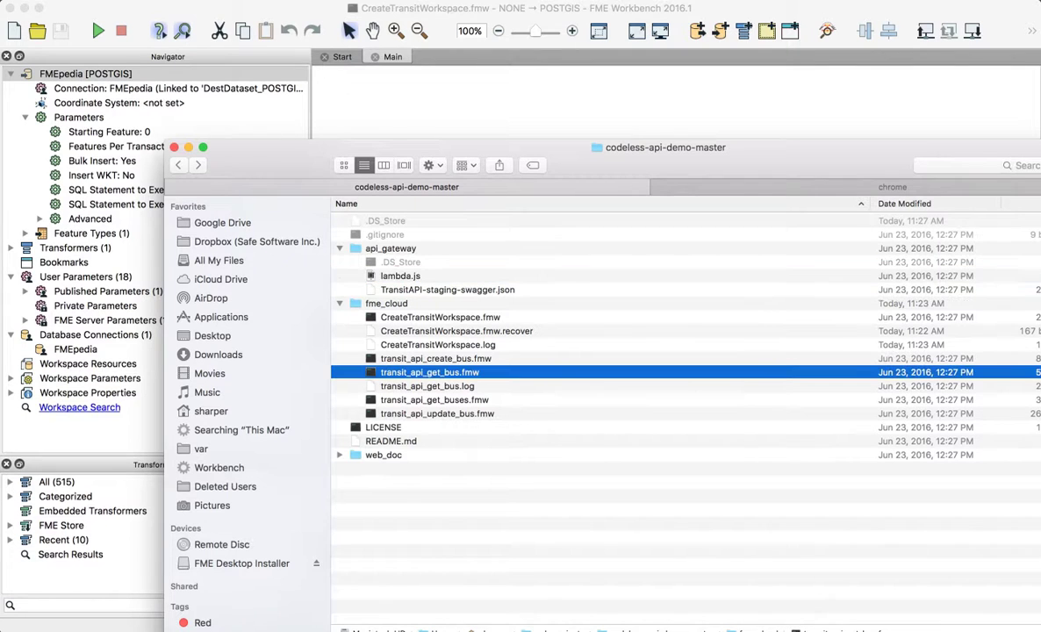
pyautogui.moveTo(430, 372); pyautogui.dragTo(439, 109)
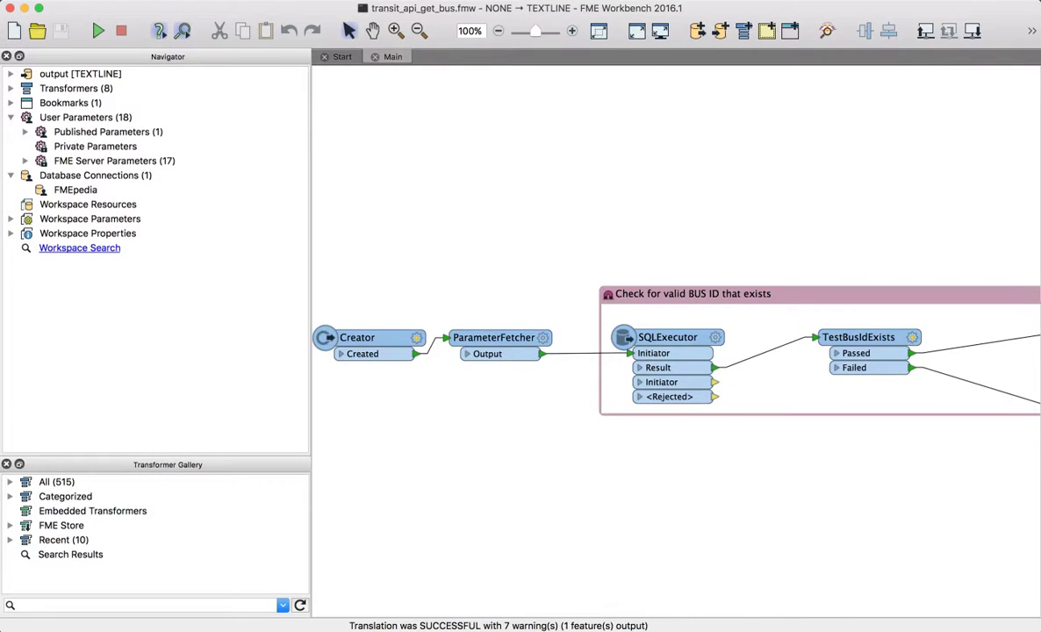
# Step: Inspect the SQLExecutor's parameters in the bus ID check, then close them without changes
pyautogui.hscroll(5, 676, 351)
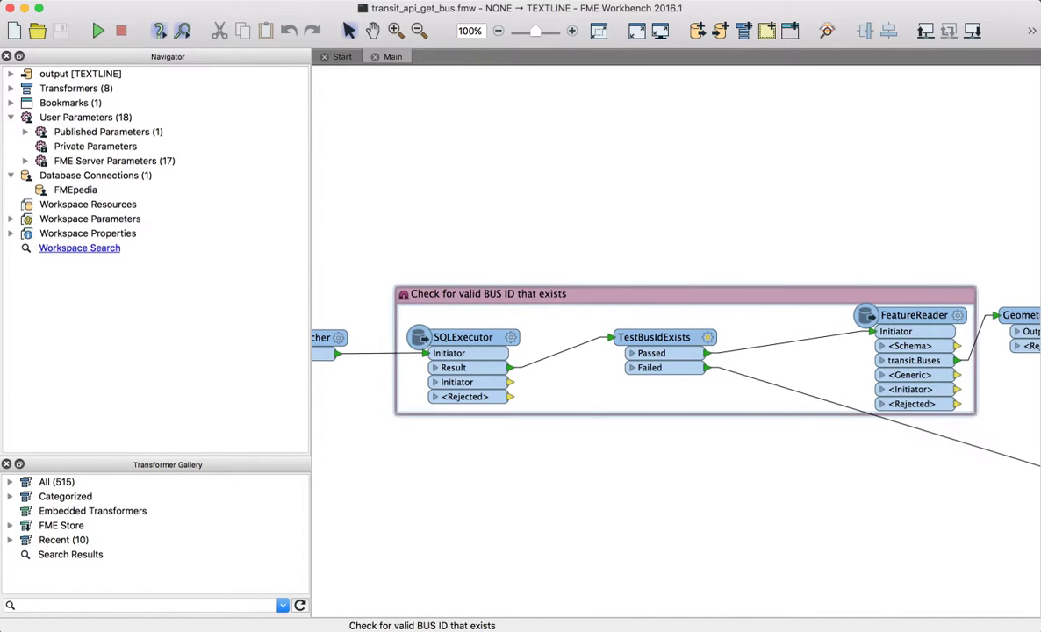
pyautogui.moveTo(511, 336)
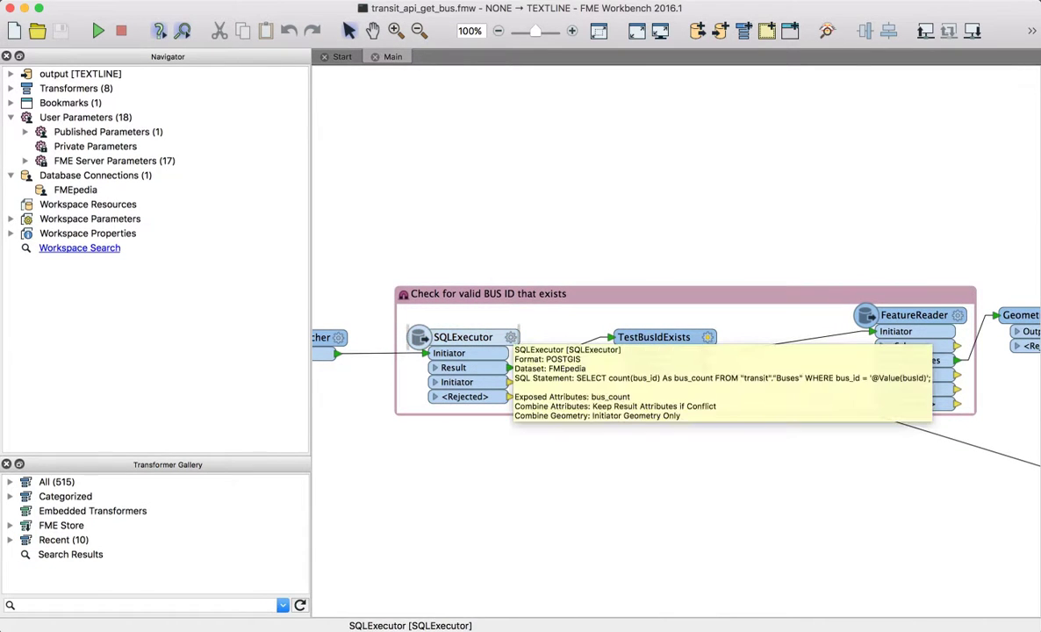
pyautogui.click(510, 337)
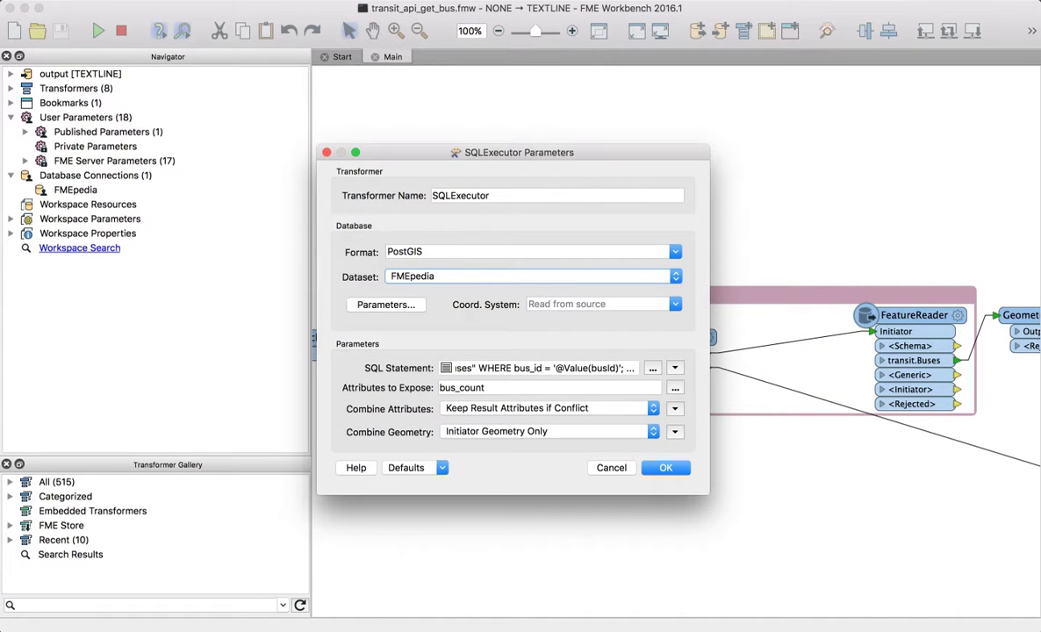
pyautogui.press('Escape')
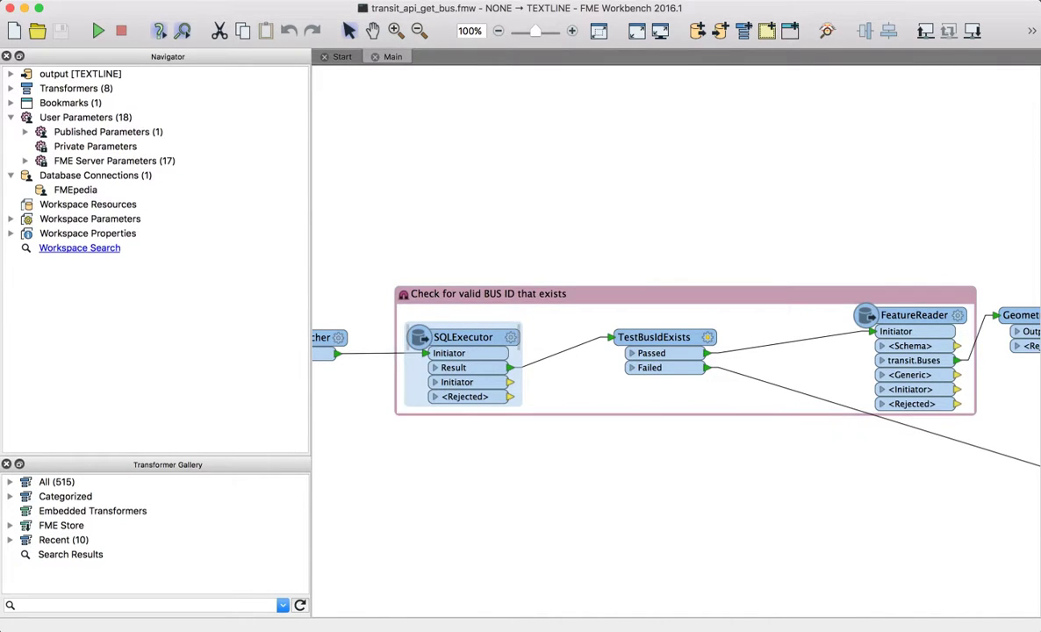
# Step: Examine the published busId parameter and how the SQLExecutor's SQL statement uses it
pyautogui.moveTo(105, 160); pyautogui.dragTo(70, 132)
pyautogui.click(25, 132)
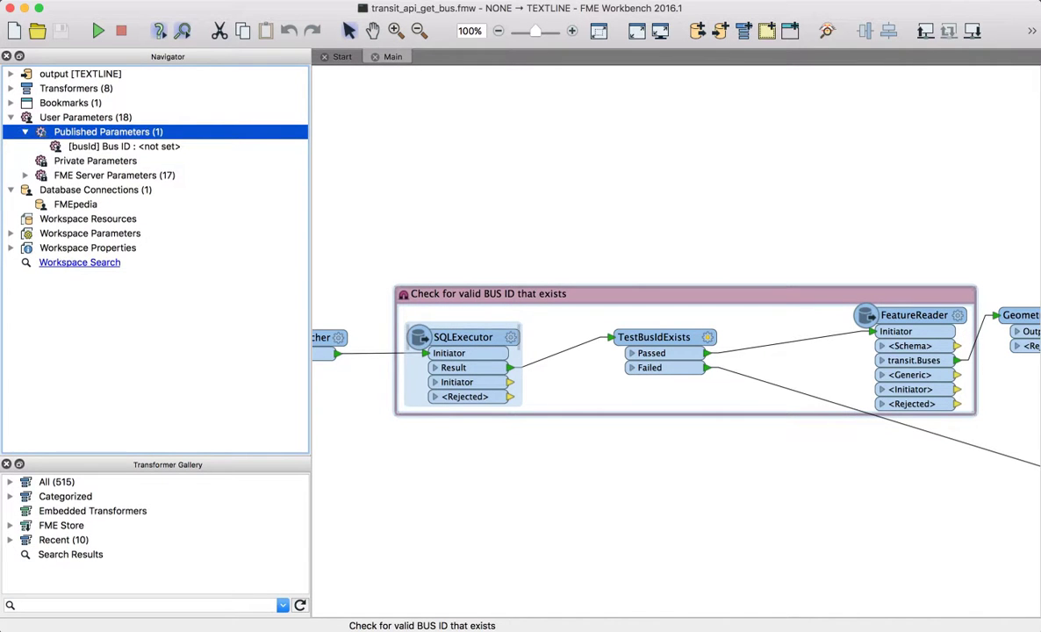
pyautogui.click(124, 147)
pyautogui.click(511, 337)
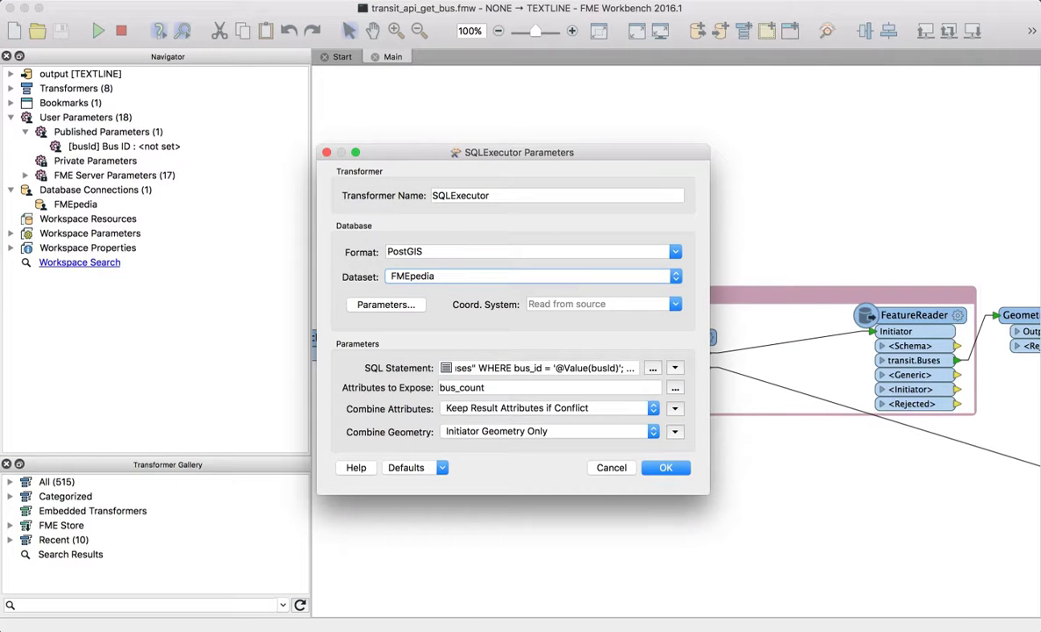
pyautogui.moveTo(710, 351); pyautogui.dragTo(888, 351)
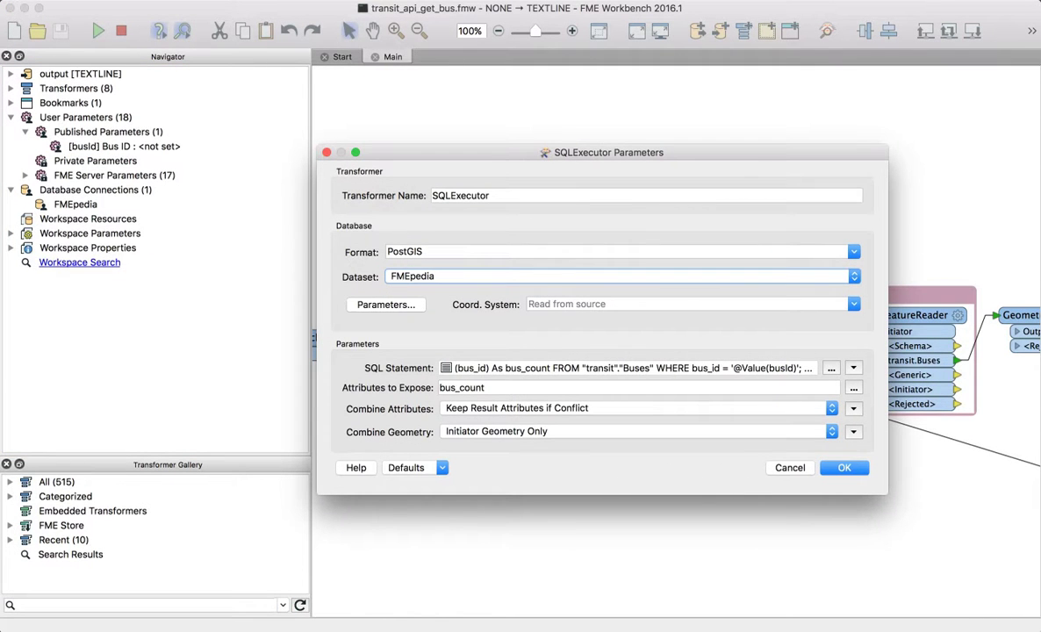
pyautogui.click(789, 468)
# Step: Examine the attribute value that the ValidBusNoJSONBuilde transformer creates for an invalid bus ID, leaving its settings unchanged
pyautogui.hscroll(5, 688, 386)
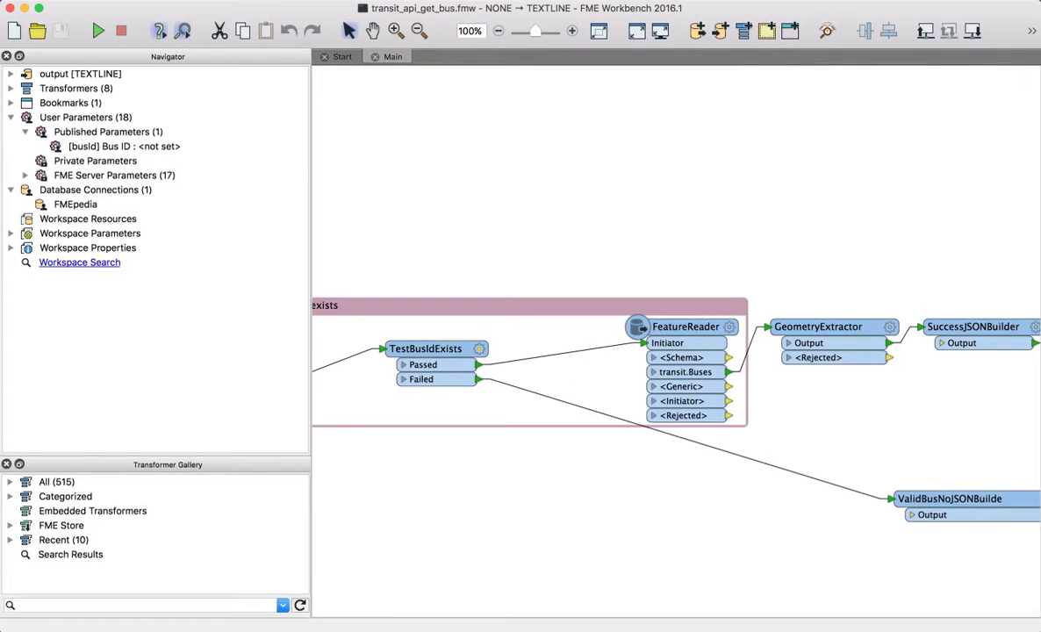
pyautogui.hscroll(5, 676, 351)
pyautogui.doubleClick(741, 498)
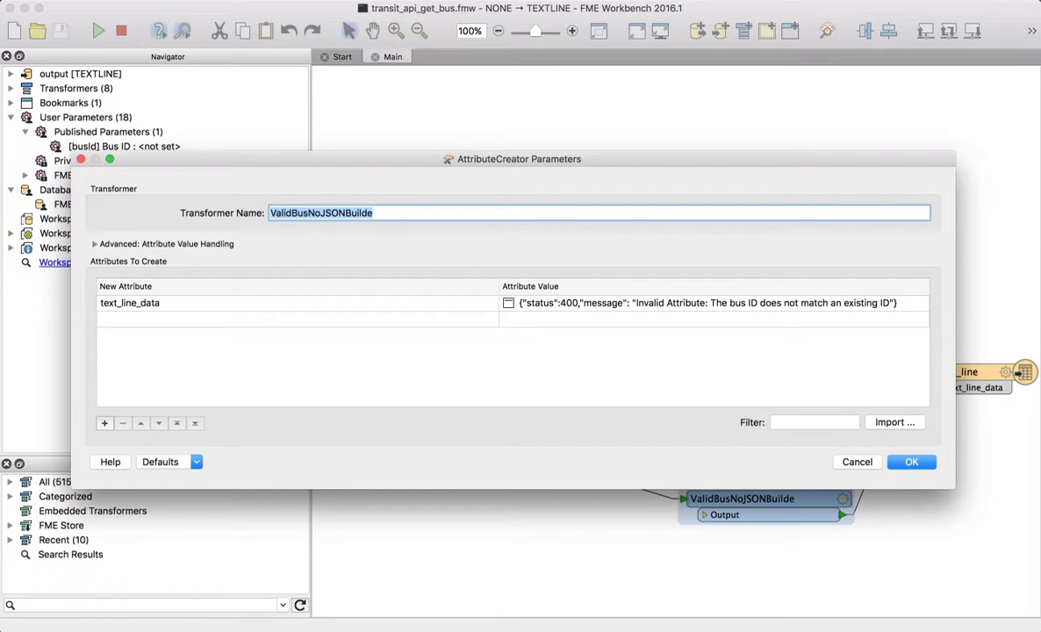
pyautogui.click(858, 462)
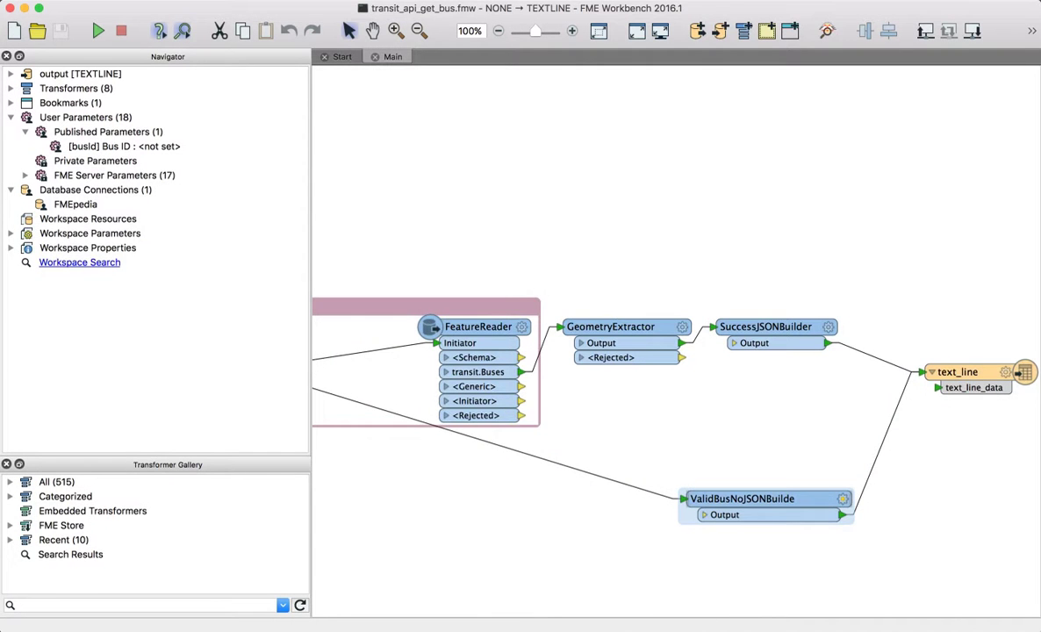
# Step: Inspect the FeatureReader's PostGIS WHERE clause and the SuccessJSONBuilder's attribute value, leaving both transformers' settings unchanged
pyautogui.hscroll(-1, 789, 386)
pyautogui.hscroll(-3, 676, 369)
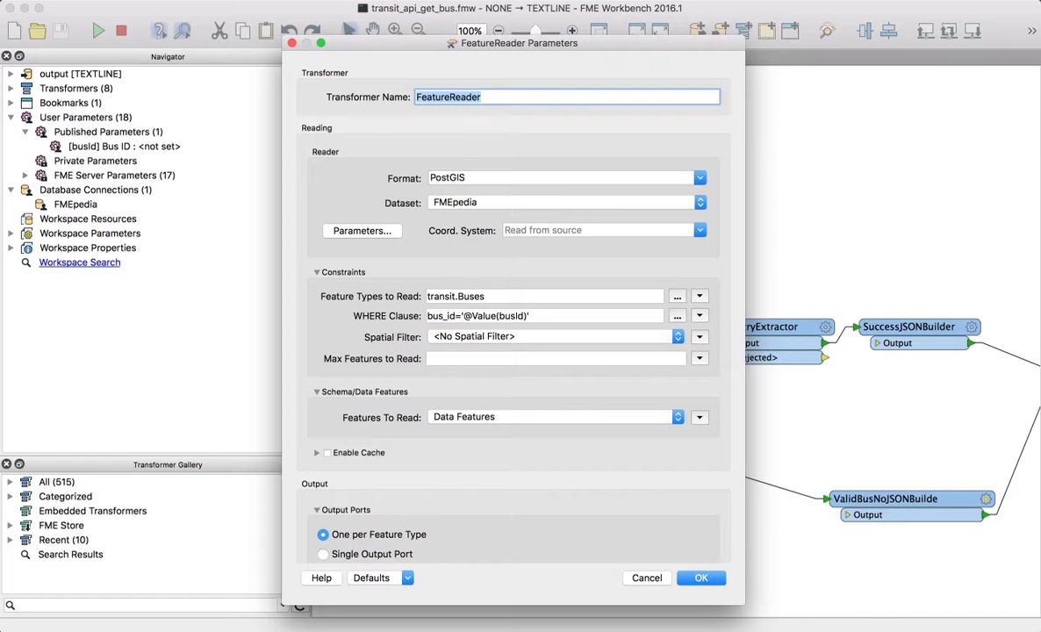
pyautogui.click(606, 315)
pyautogui.press('Escape')
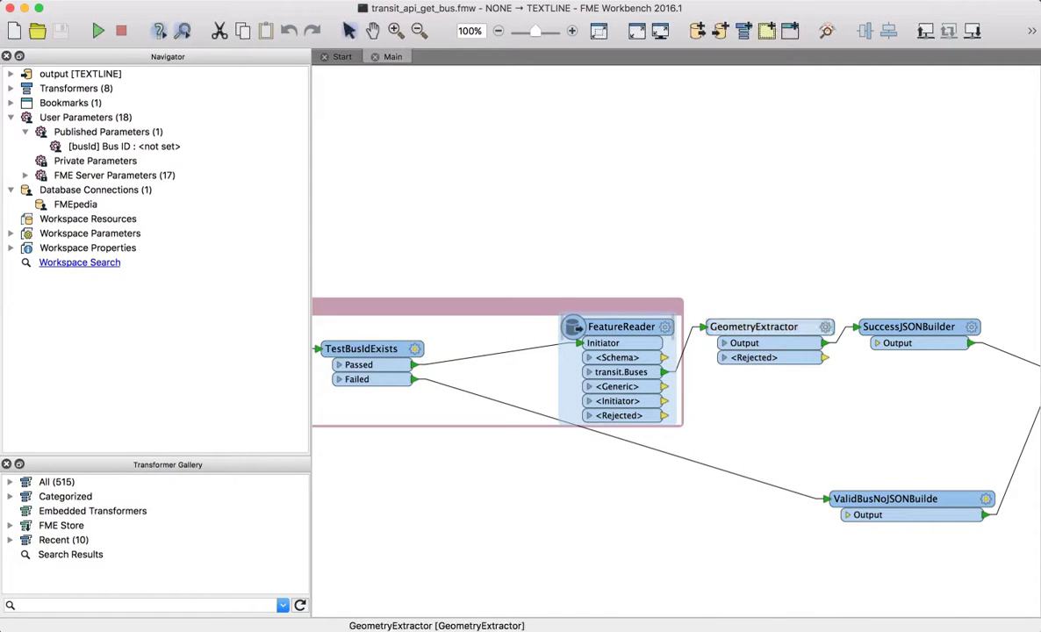
pyautogui.hscroll(3, 675, 351)
pyautogui.doubleClick(755, 325)
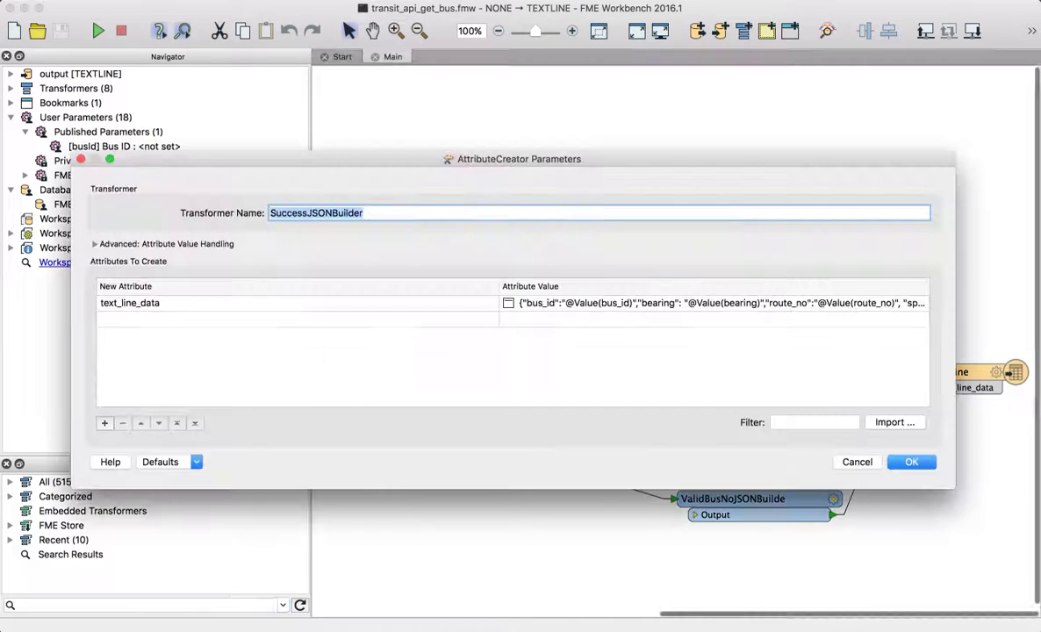
pyautogui.press('Escape')
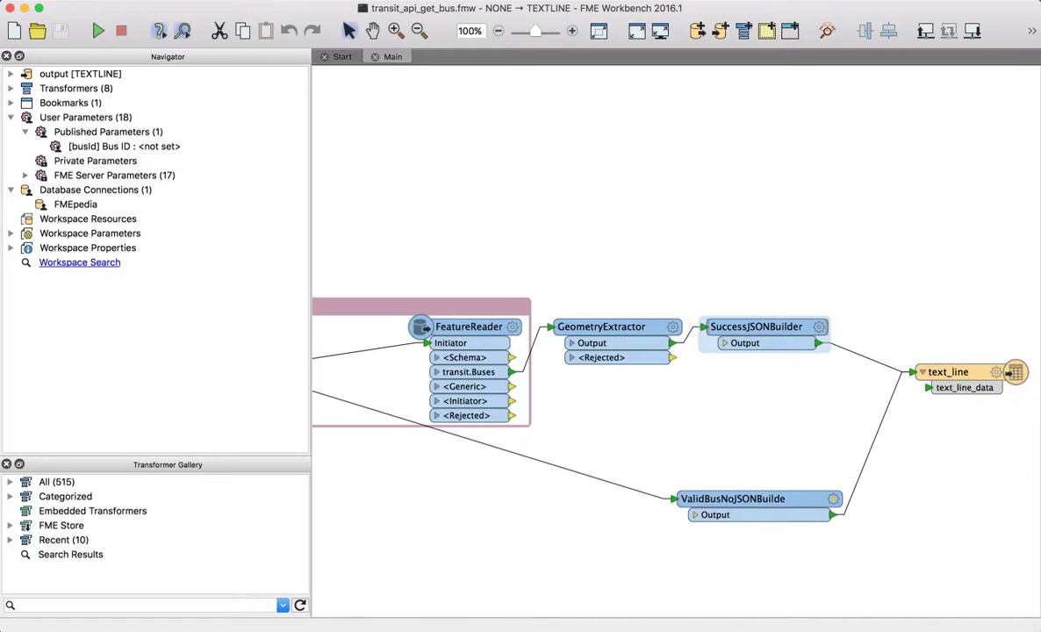
# Step: Start publishing the workspace to FME Server, using the FME Server home page address from the browser as the server URL
pyautogui.click(140, 0)
pyautogui.click(210, 194)
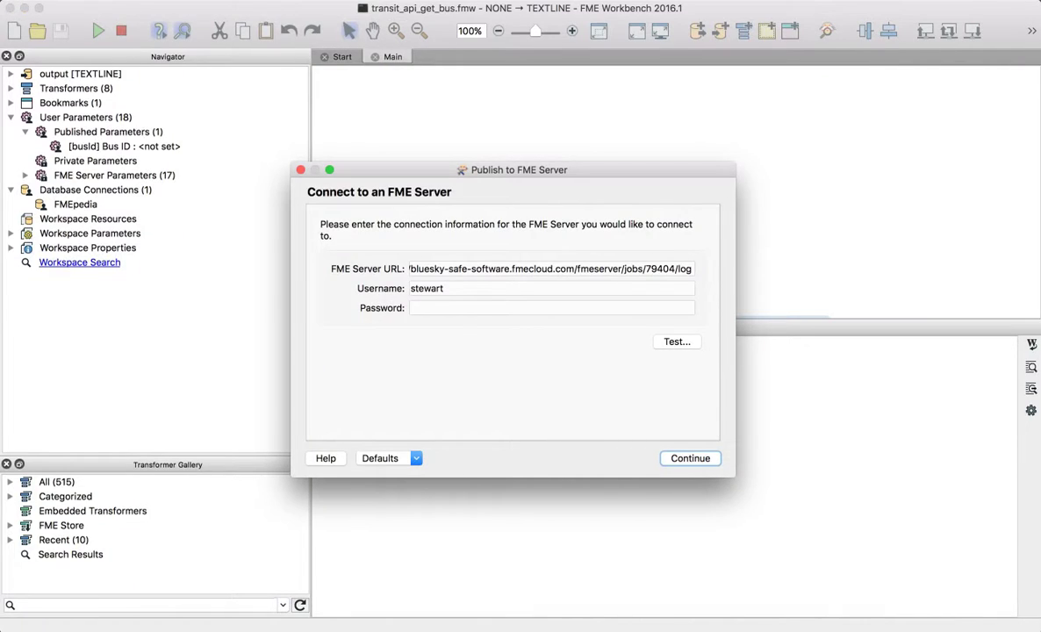
pyautogui.hotkey('ctrl', 'Up')
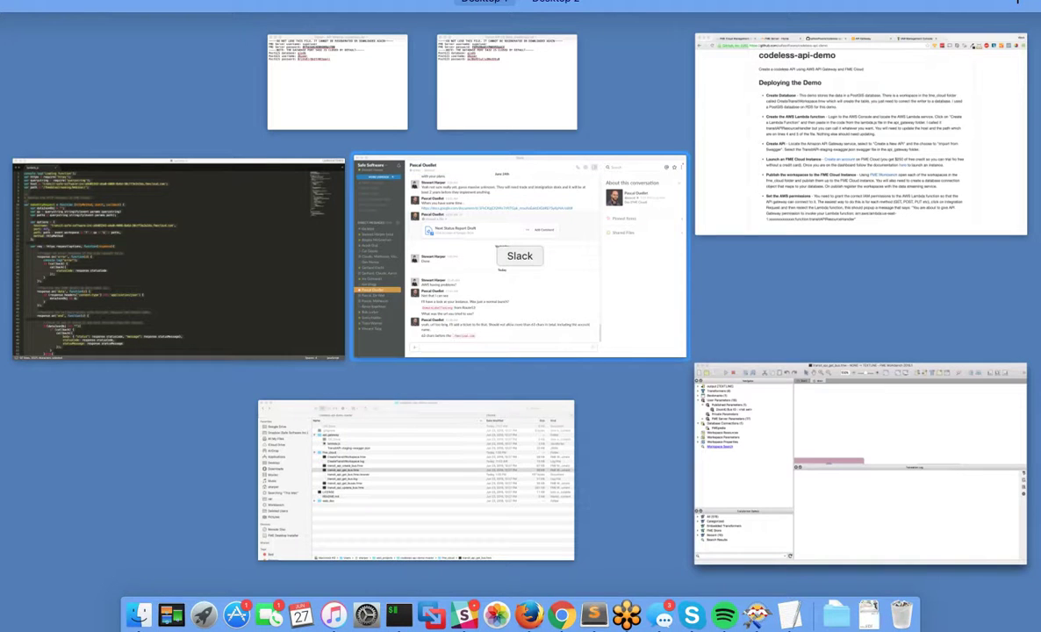
pyautogui.click(860, 157)
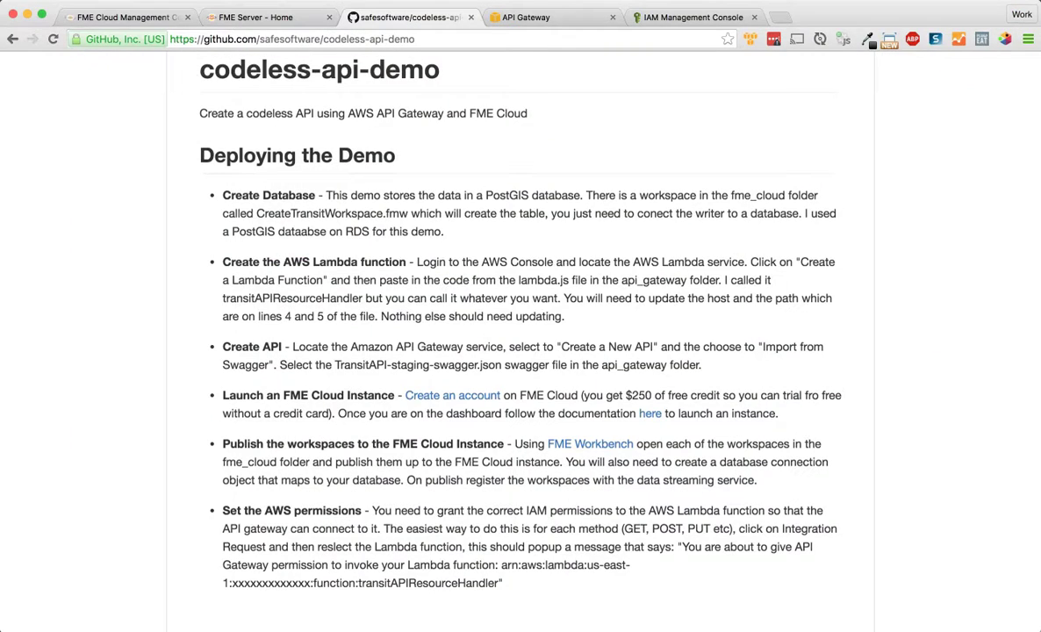
pyautogui.click(254, 17)
pyautogui.press('super+l')
pyautogui.press('super+Tab')
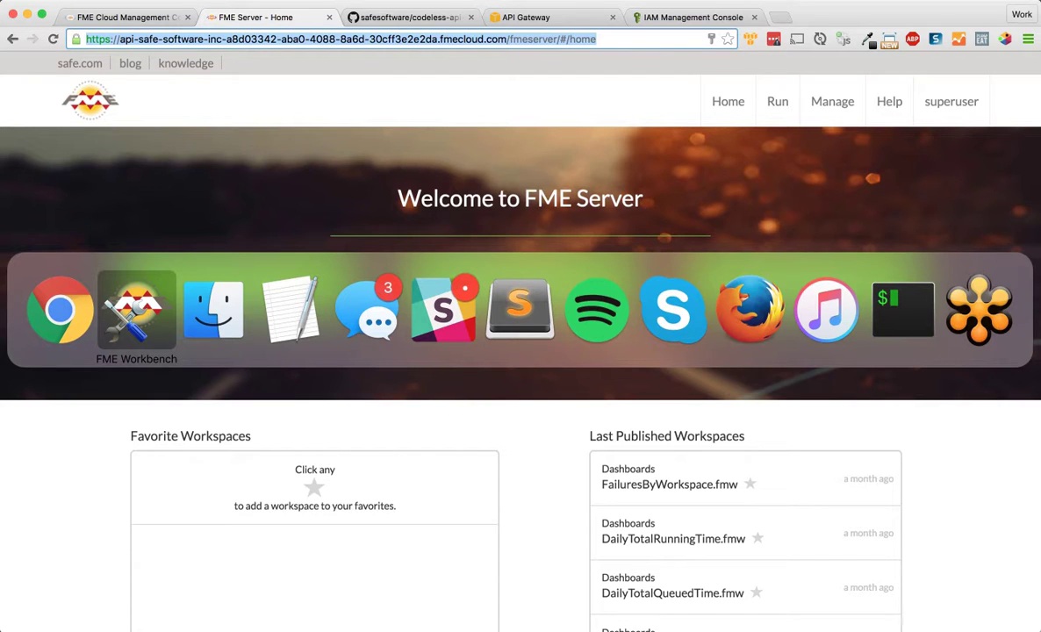
pyautogui.press('Tab')
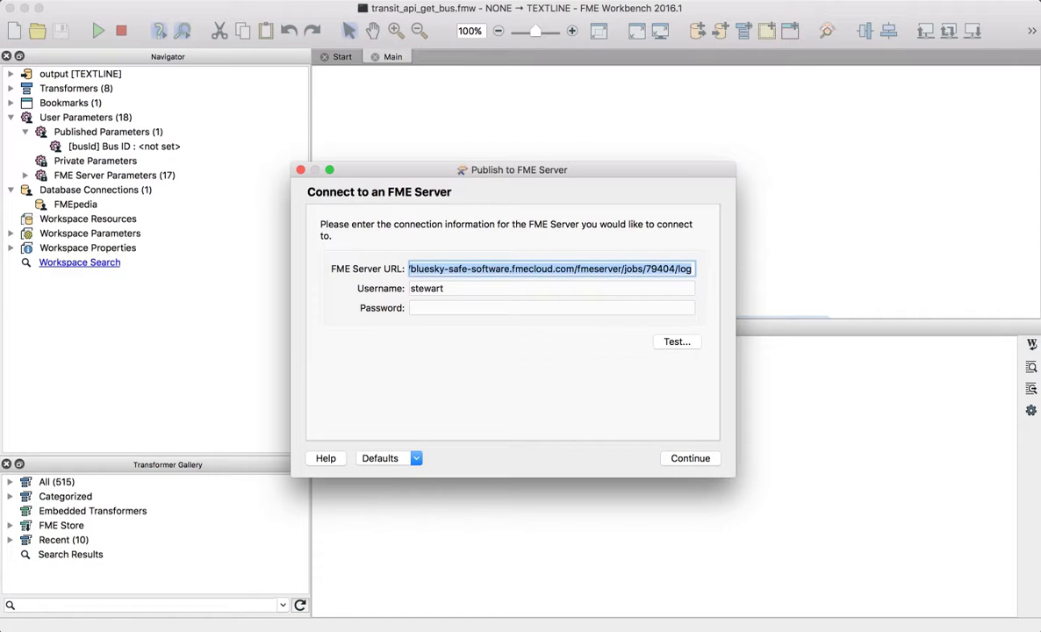
pyautogui.press('super+v')
# Step: Connect to the server as superuser with the FME Server password copied from the Transit API US West credentials file
pyautogui.press('Tab')
pyautogui.write('superuser')
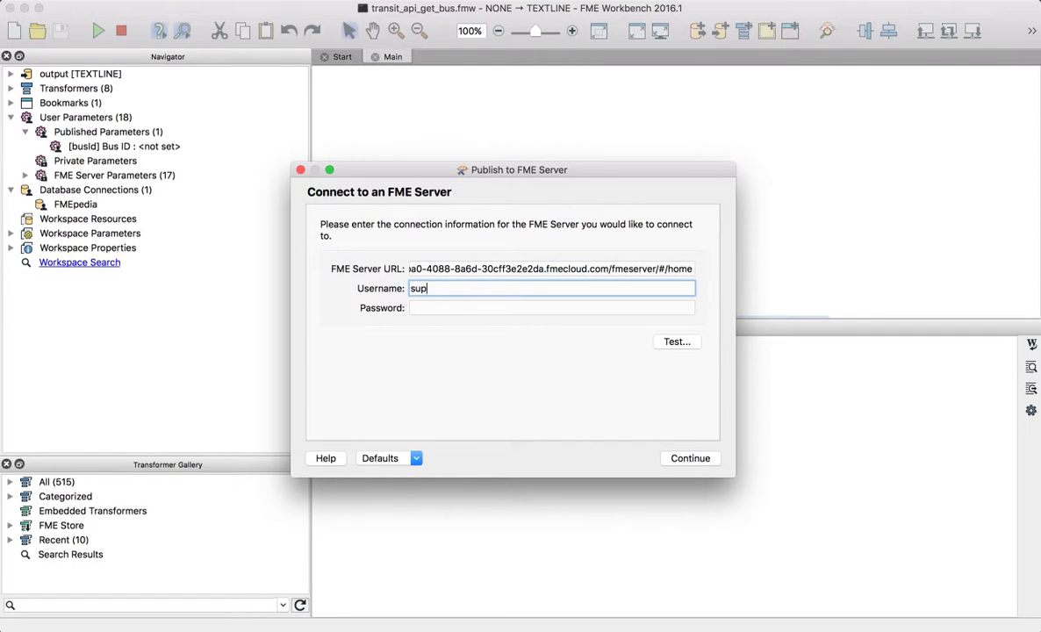
pyautogui.press('Tab')
pyautogui.press('super+Tab')
pyautogui.press('super+Tab')
pyautogui.press('super+Tab')
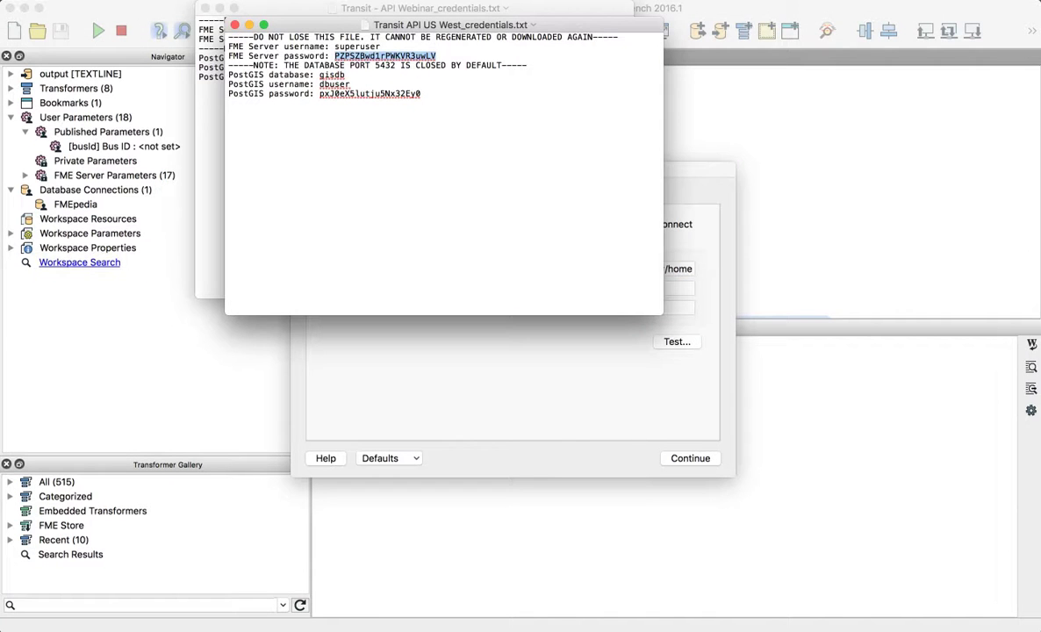
pyautogui.press('super+c')
pyautogui.press('super+Tab')
pyautogui.press('super+v')
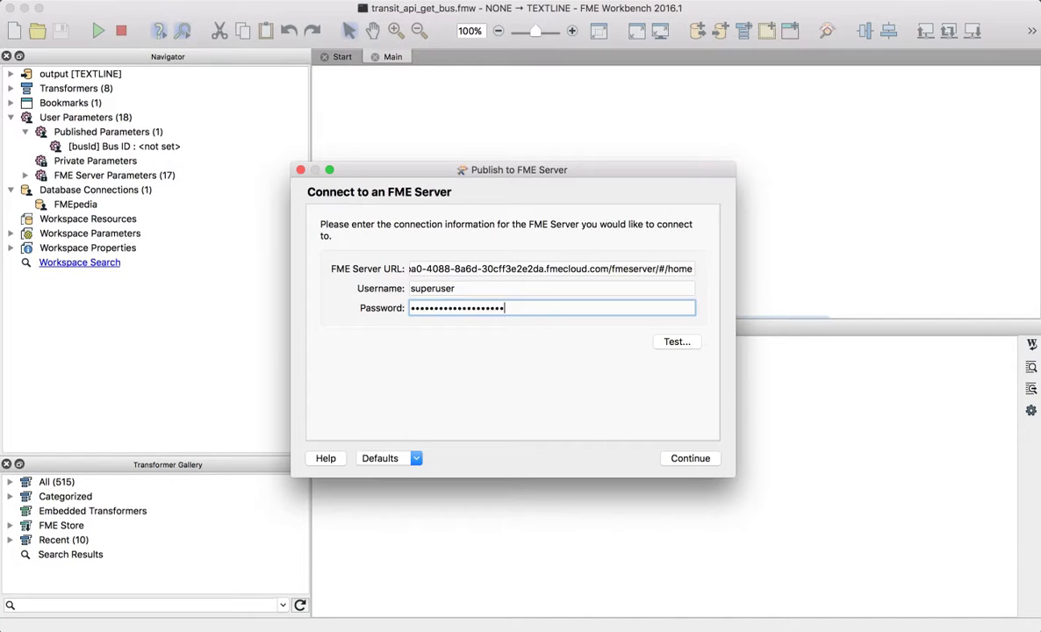
pyautogui.press('Return')
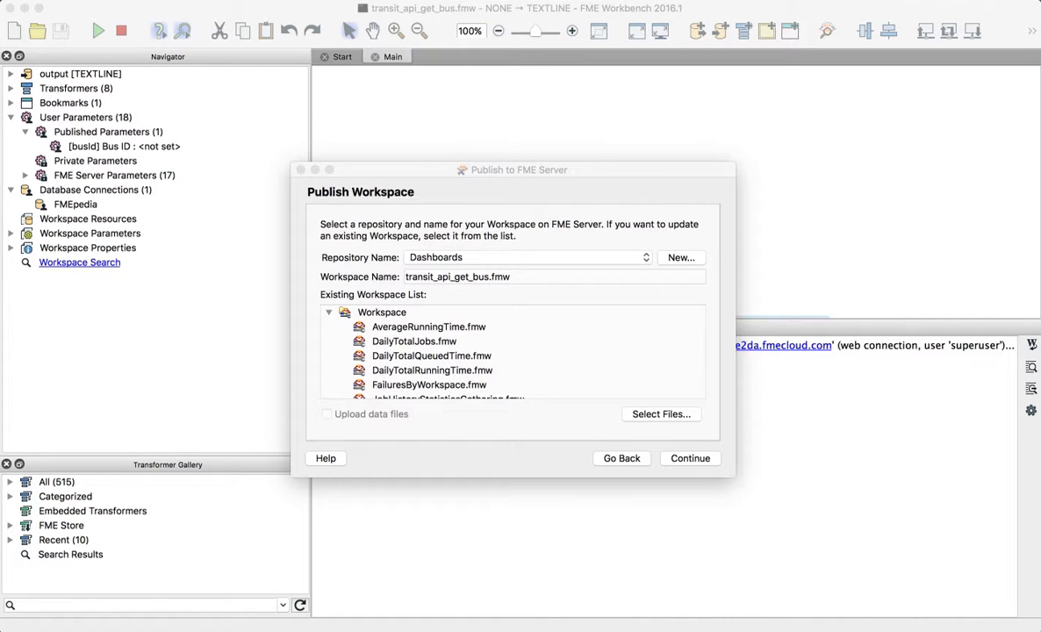
# Step: Create a new repository named Webinar and use it for transit_api_get_bus.fmw
pyautogui.click(528, 257)
pyautogui.click(528, 258)
pyautogui.click(681, 257)
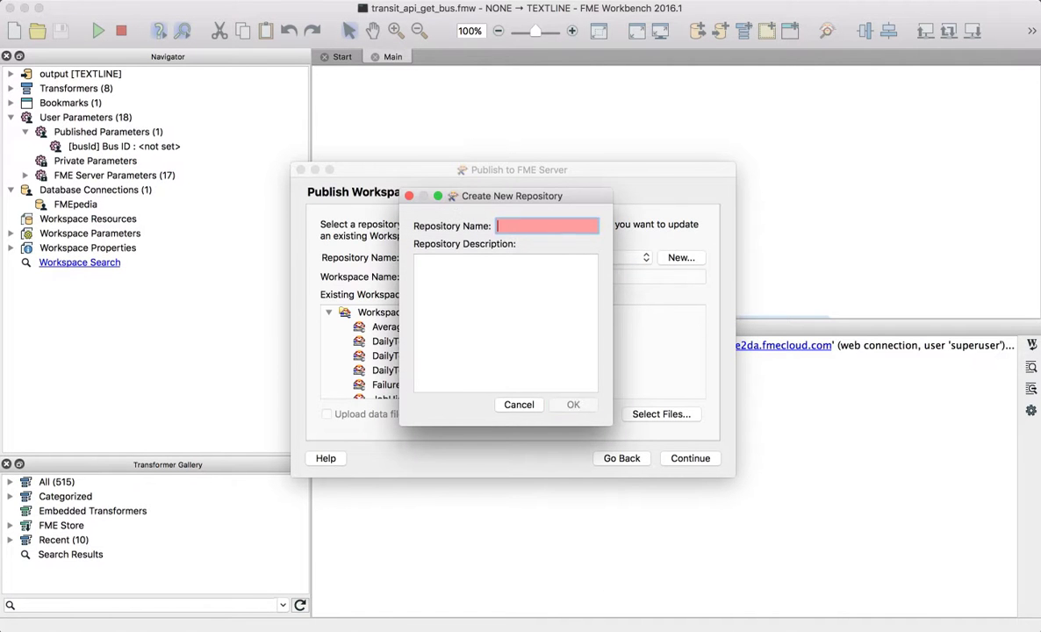
pyautogui.write('Webinar')
pyautogui.press('Return')
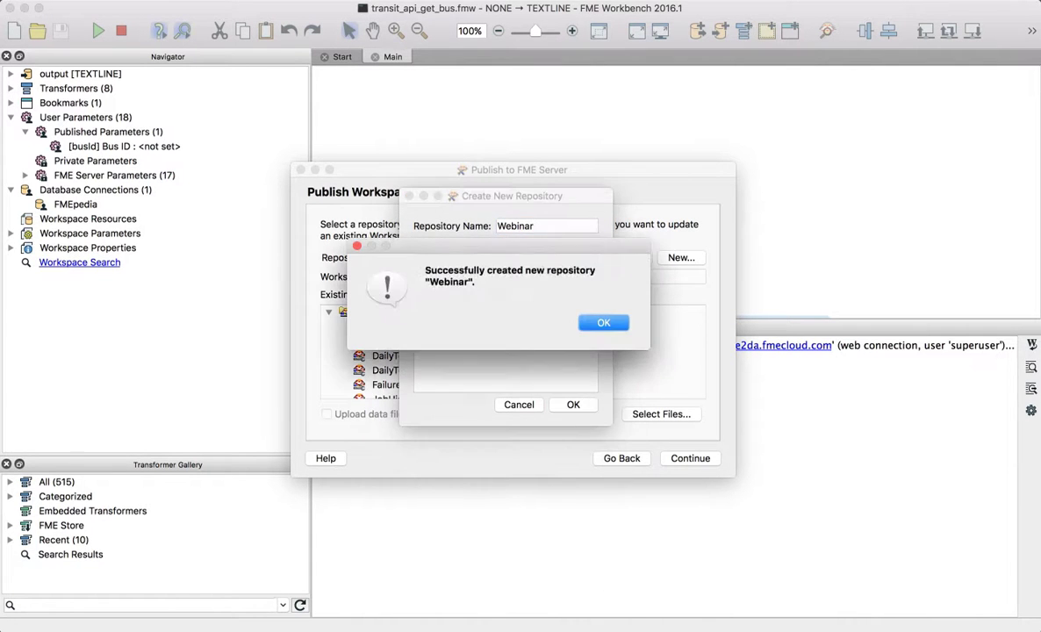
pyautogui.press('Return')
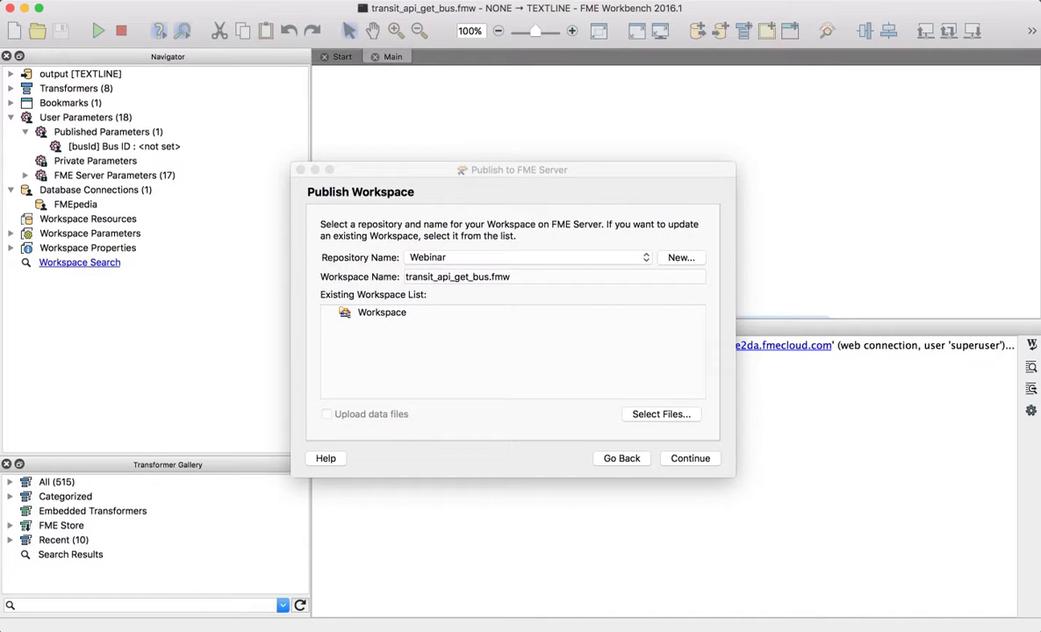
pyautogui.press('Return')
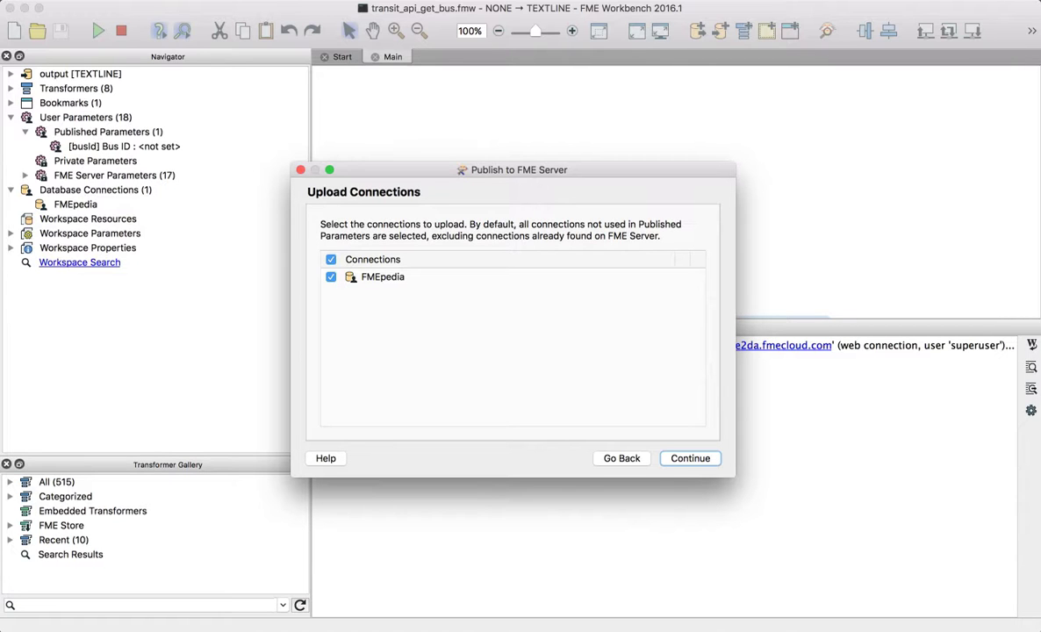
# Step: Publish with the FMEpedia connection and the Data Streaming and Job Submitter services, keeping output [TEXTLINE] as the streamed writer
pyautogui.press('Return')
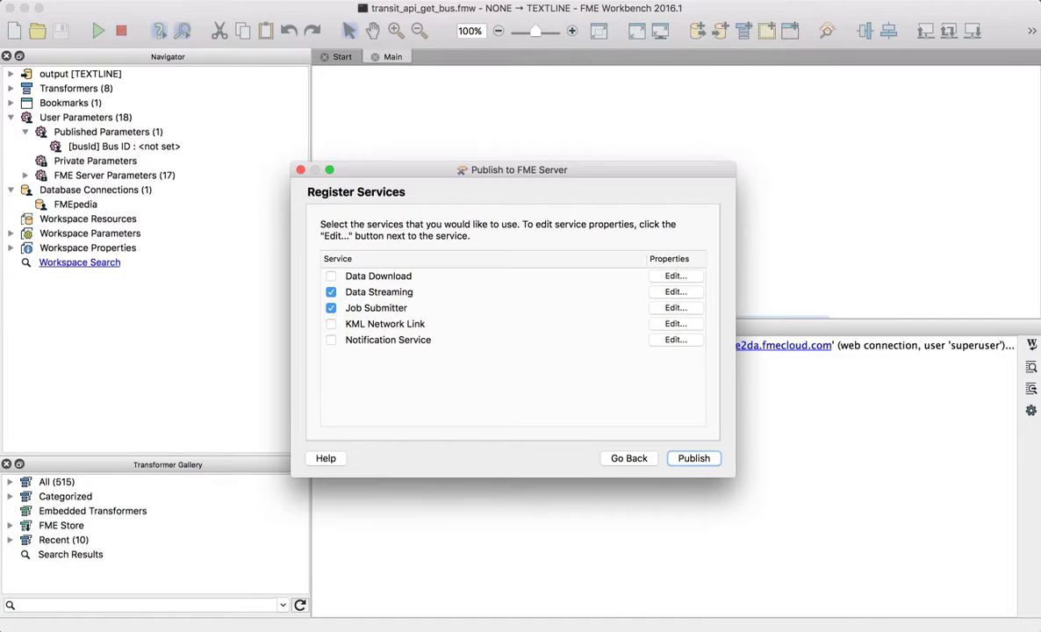
pyautogui.click(676, 292)
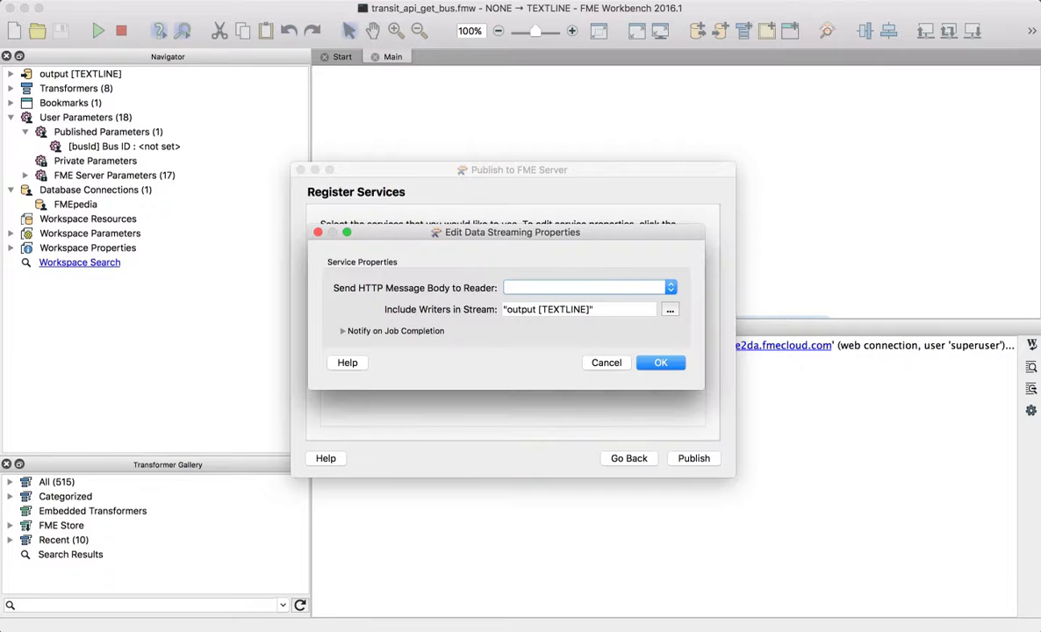
pyautogui.press('Tab')
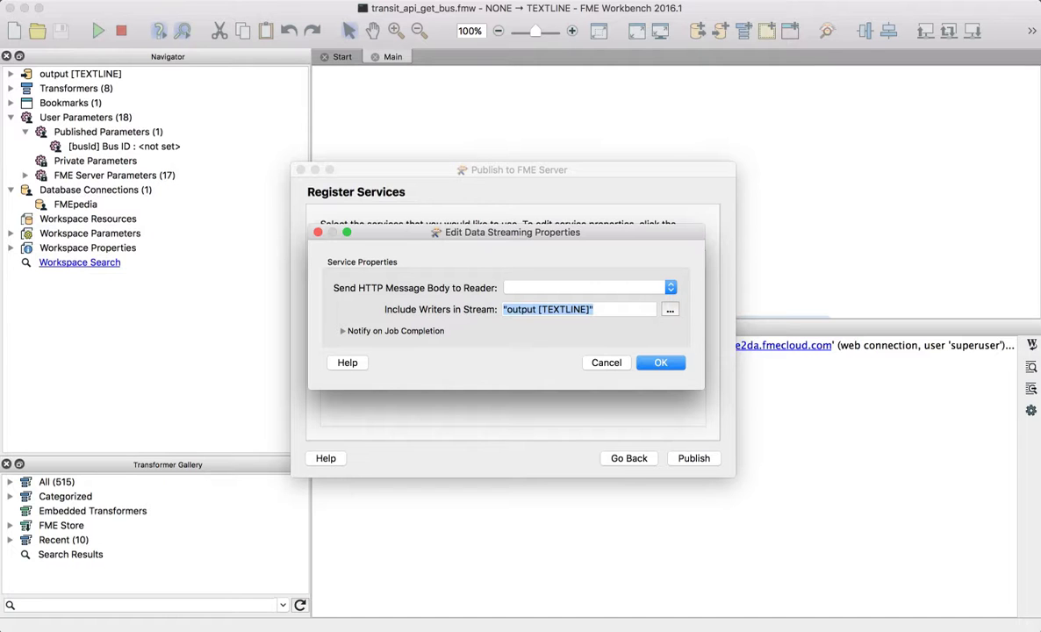
pyautogui.press('Return')
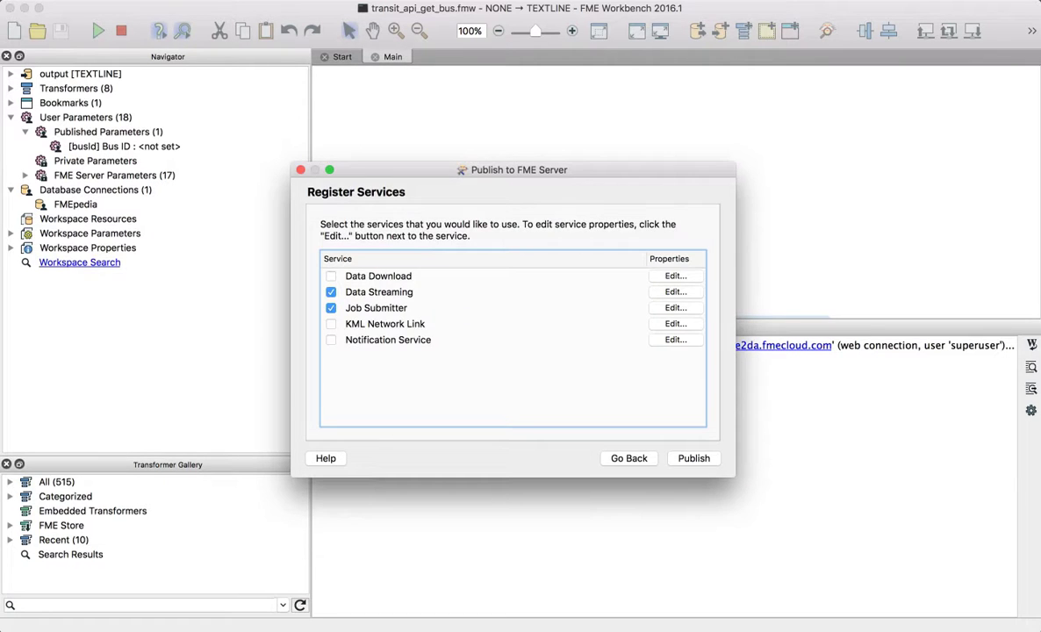
pyautogui.press('Return')
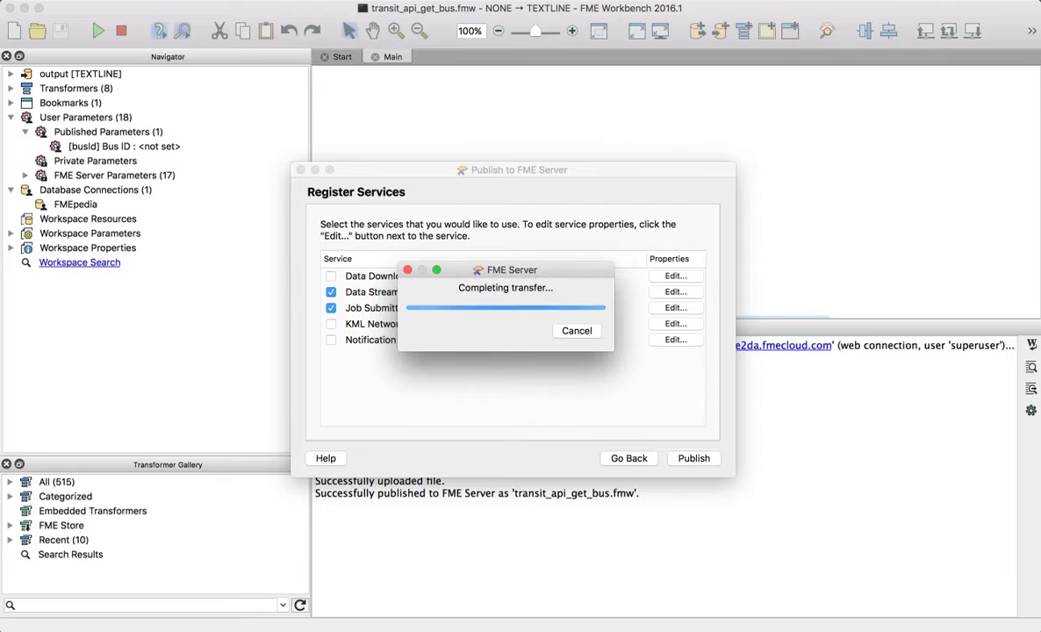
# Step: Reload the FME Server home page in Chrome and open the run page of the newly published transit_api_get_bus.fmw
pyautogui.press('super+Tab')
pyautogui.press('super+Tab')
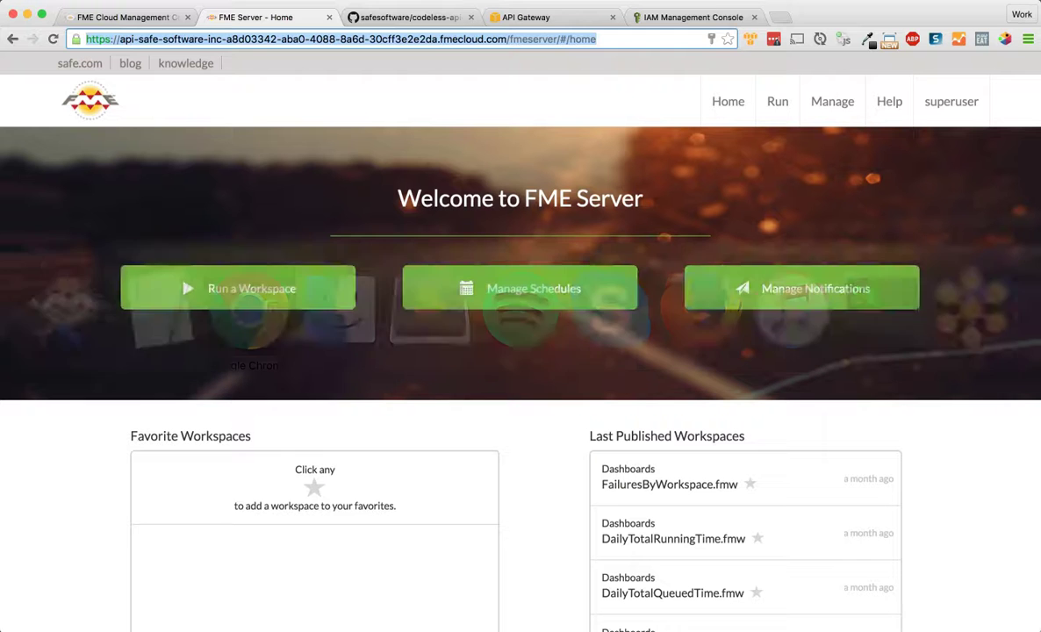
pyautogui.press('Return')
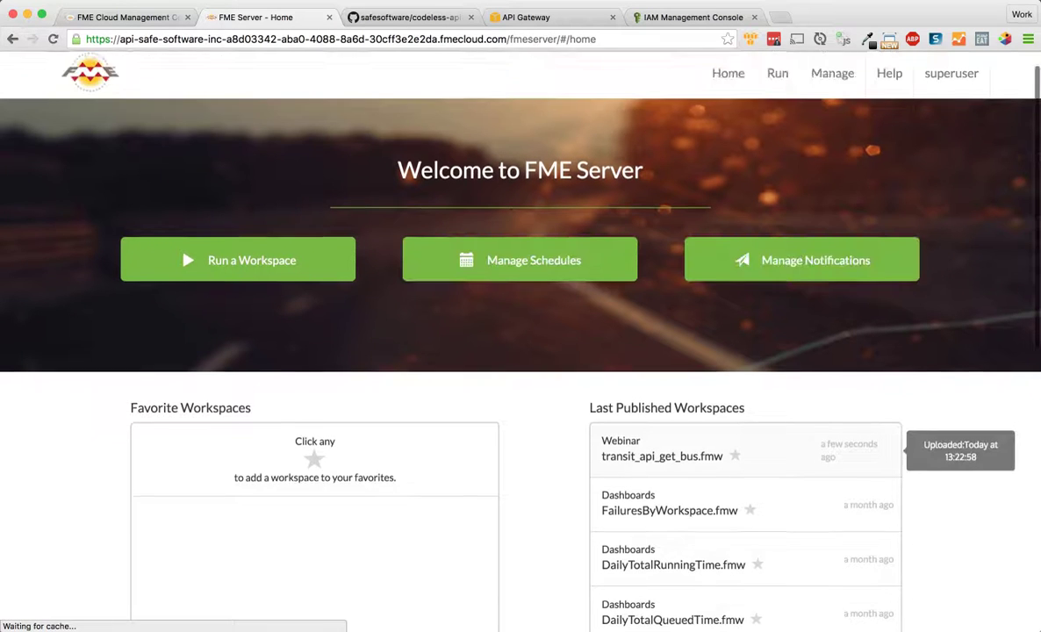
pyautogui.scroll(-2, 520, 350)
pyautogui.click(661, 391)
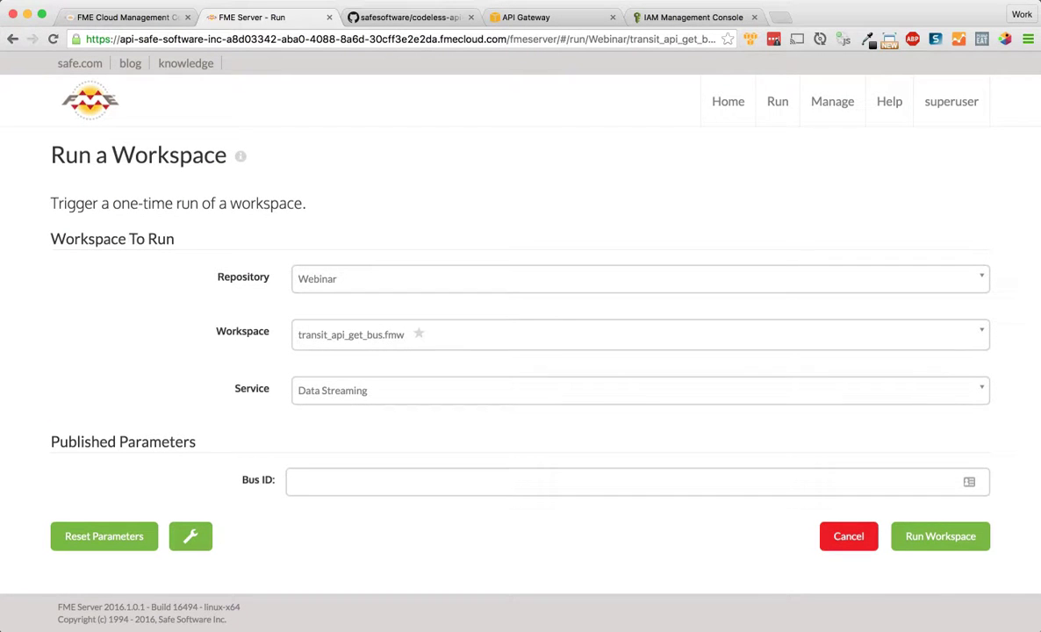
# Step: Run the workspace through Data Streaming with bus ID 839591e6-3727-11e6-b808-12c0fde69e4d
pyautogui.click(544, 482)
pyautogui.click(544, 482)
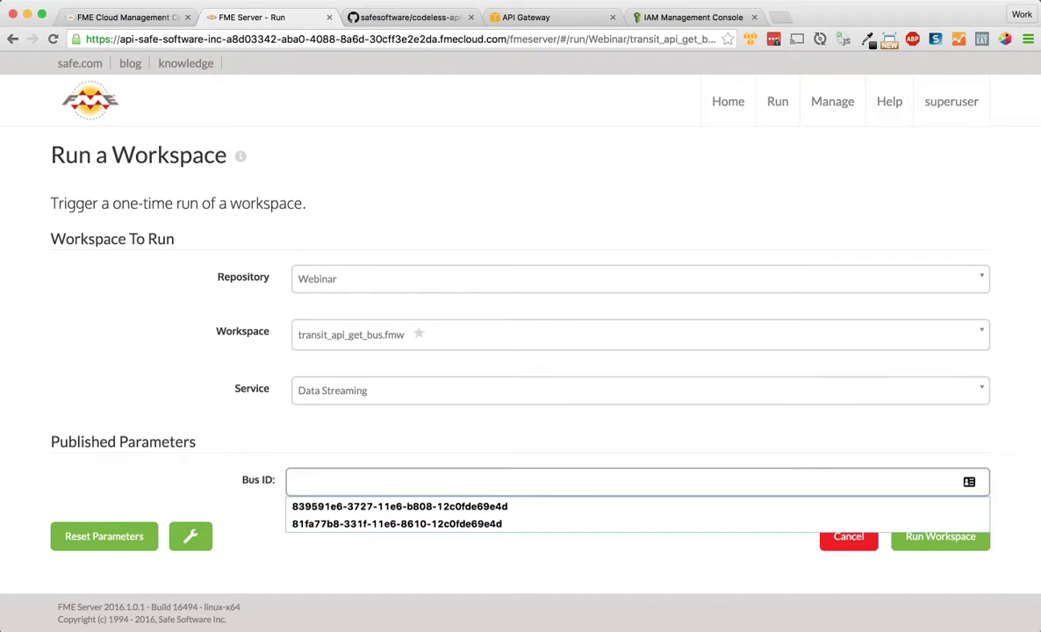
pyautogui.press('Down')
pyautogui.press('Return')
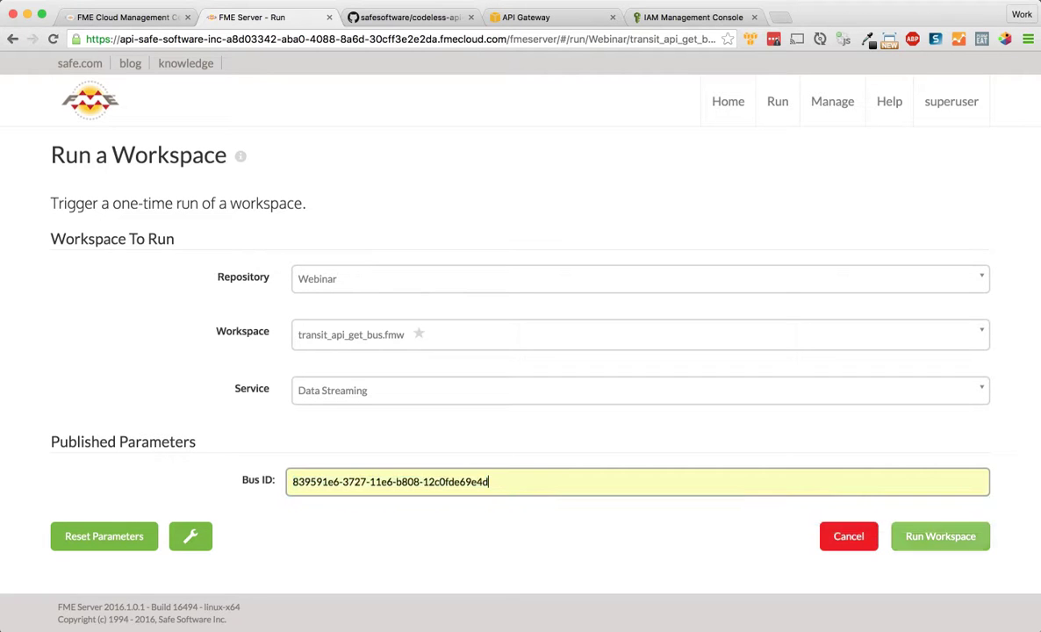
pyautogui.press('Return')
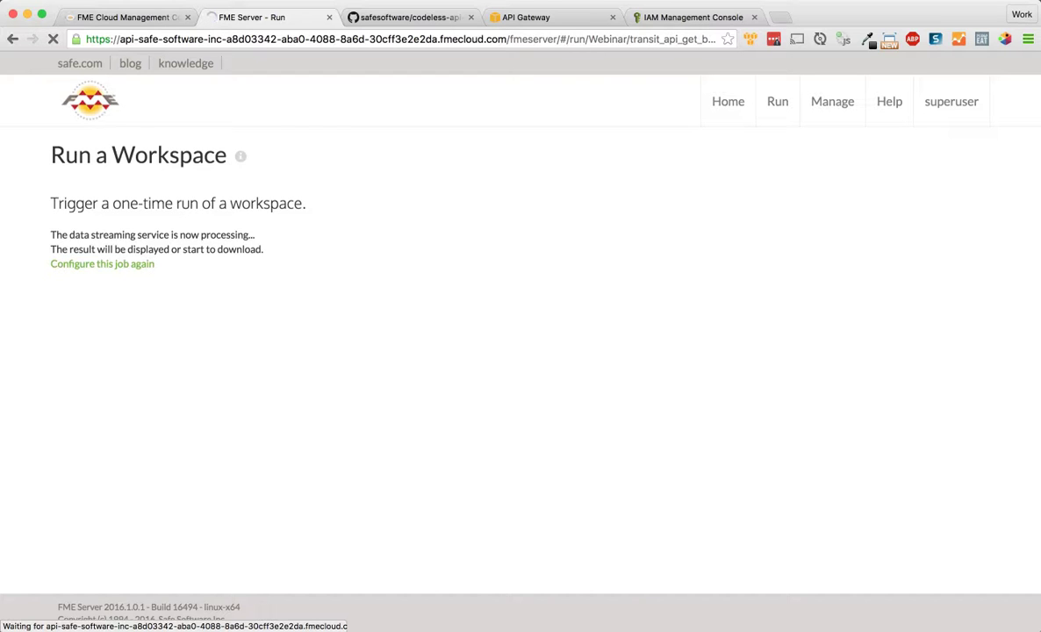
# Step: Return to FME Workbench and open transit_api_get_buses.fmw from the Webinar 2 folder
pyautogui.click(127, 17)
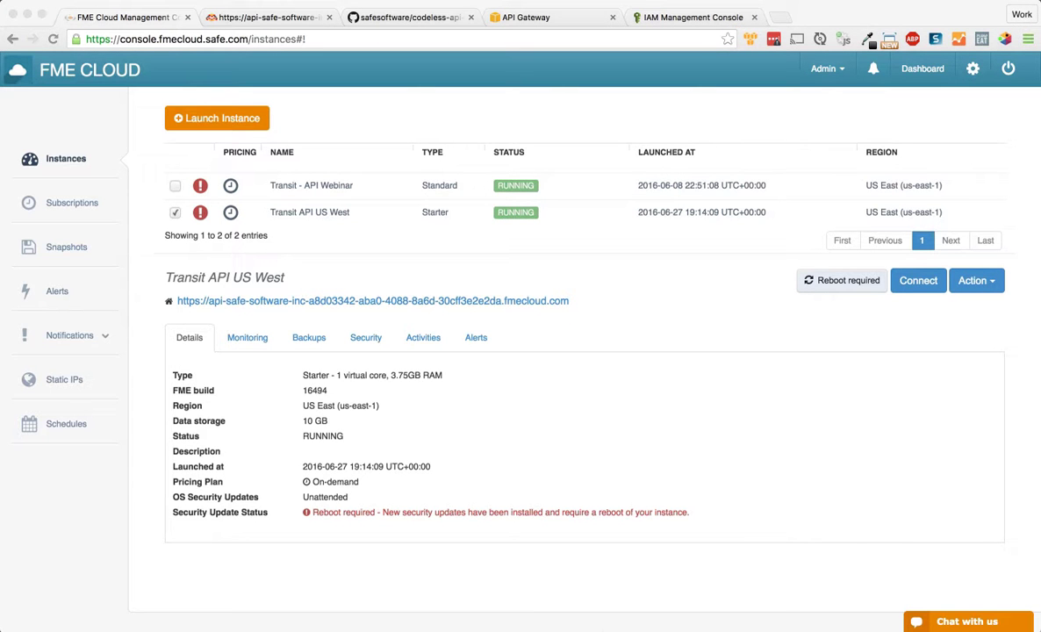
pyautogui.press('super+Tab')
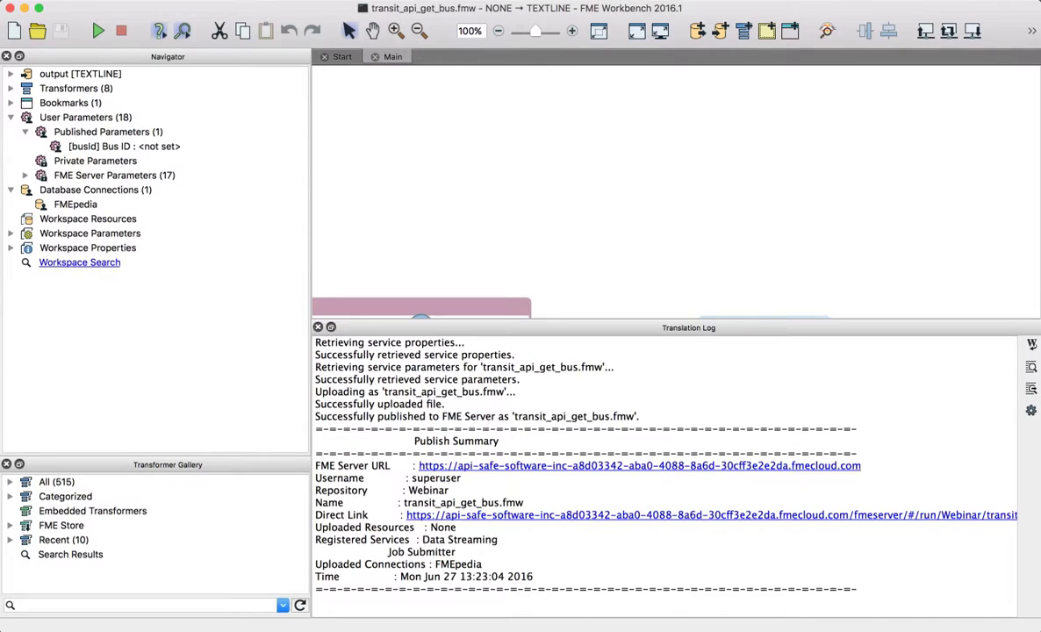
pyautogui.click(138, 1)
pyautogui.moveTo(172, 54)
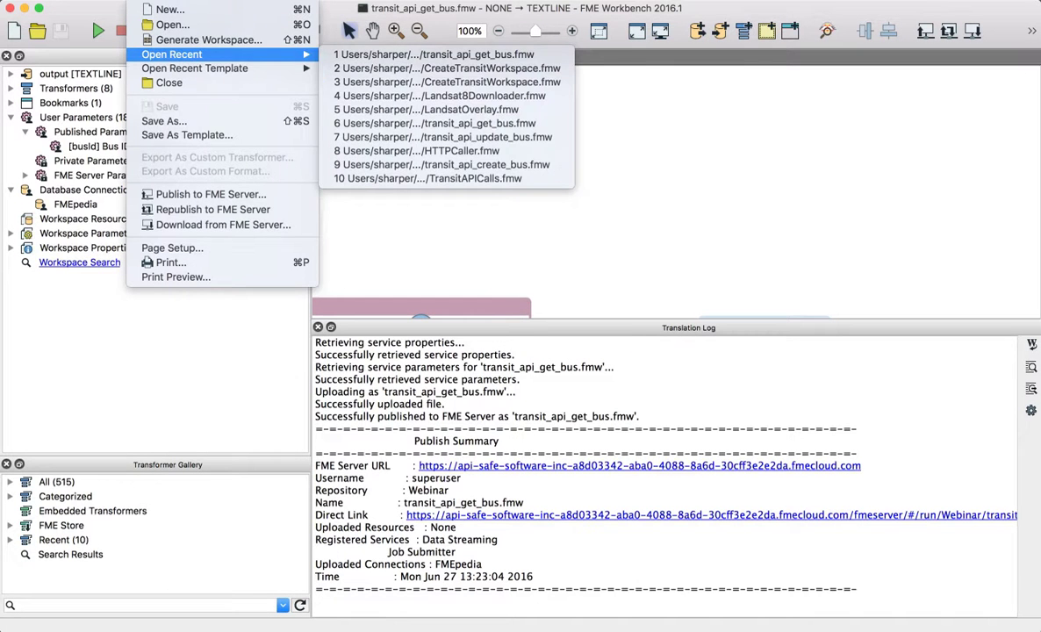
pyautogui.click(172, 25)
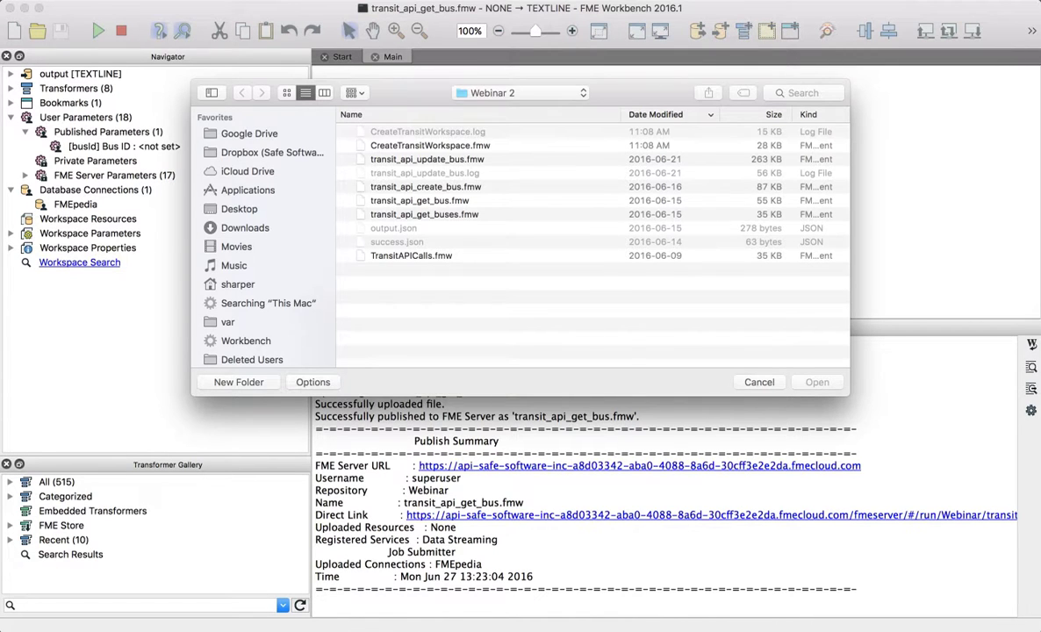
pyautogui.doubleClick(425, 214)
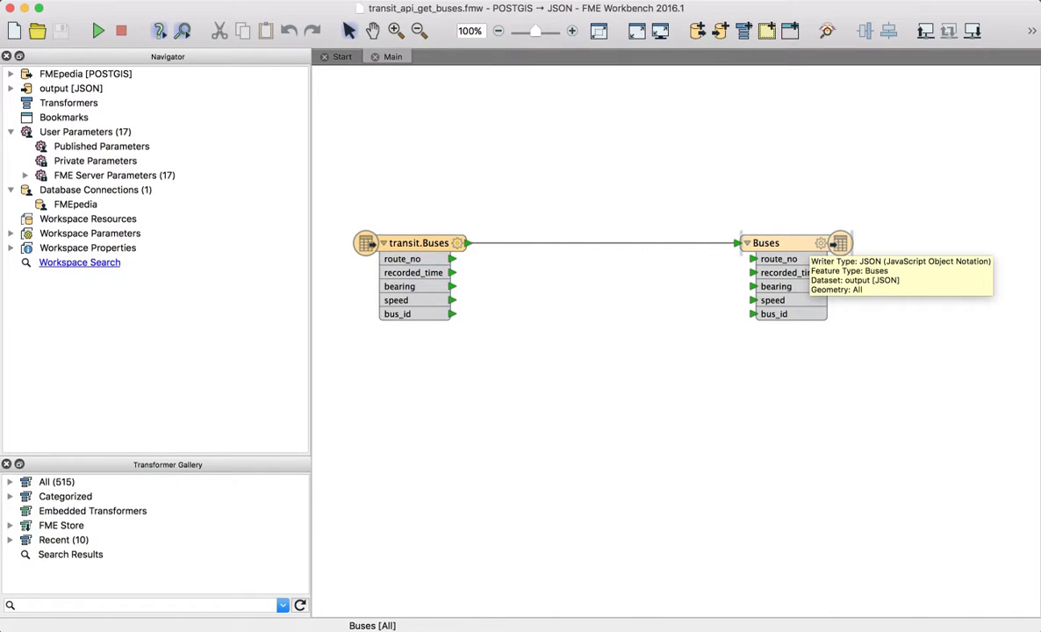
# Step: Publish transit_api_get_buses.fmw to the Webinar repository on FME Server with Data Streaming and Job Submitter, streaming the output [JSON] writer and uploading no connections
pyautogui.click(138, 2)
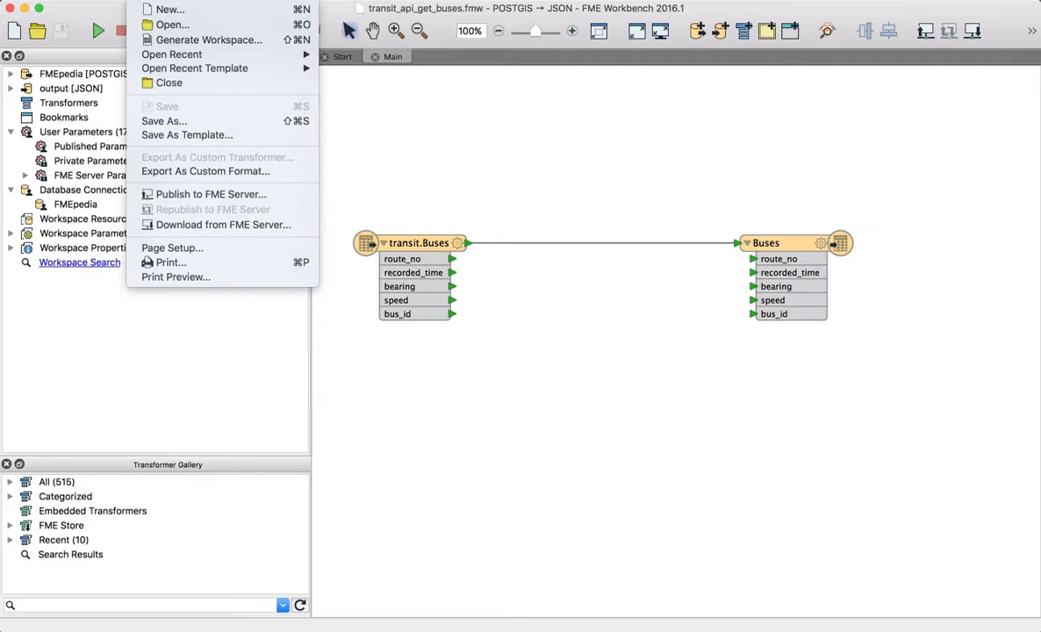
pyautogui.click(210, 193)
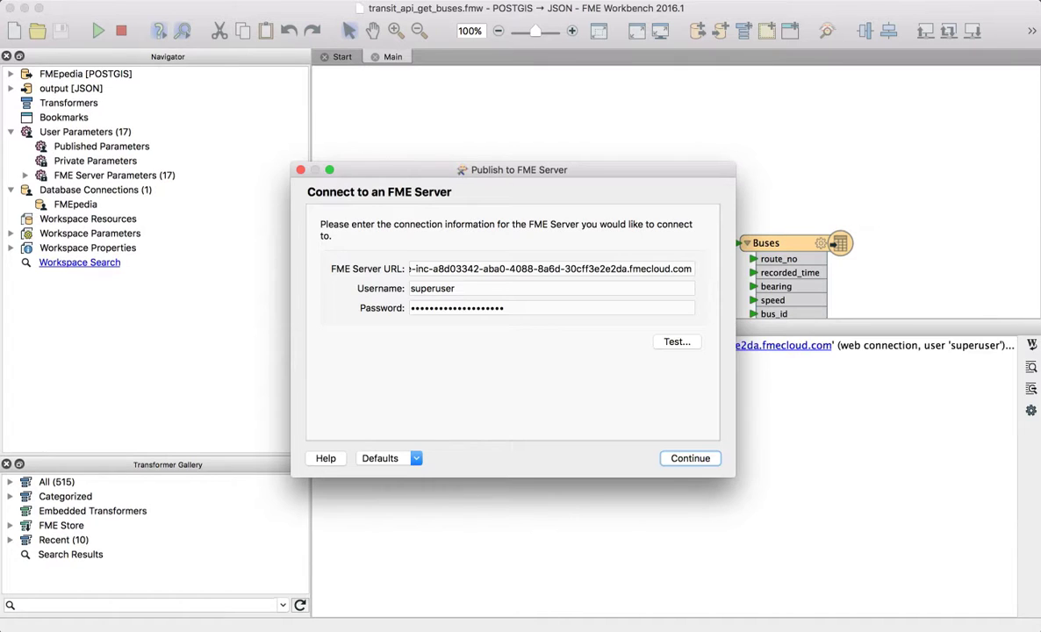
pyautogui.click(690, 458)
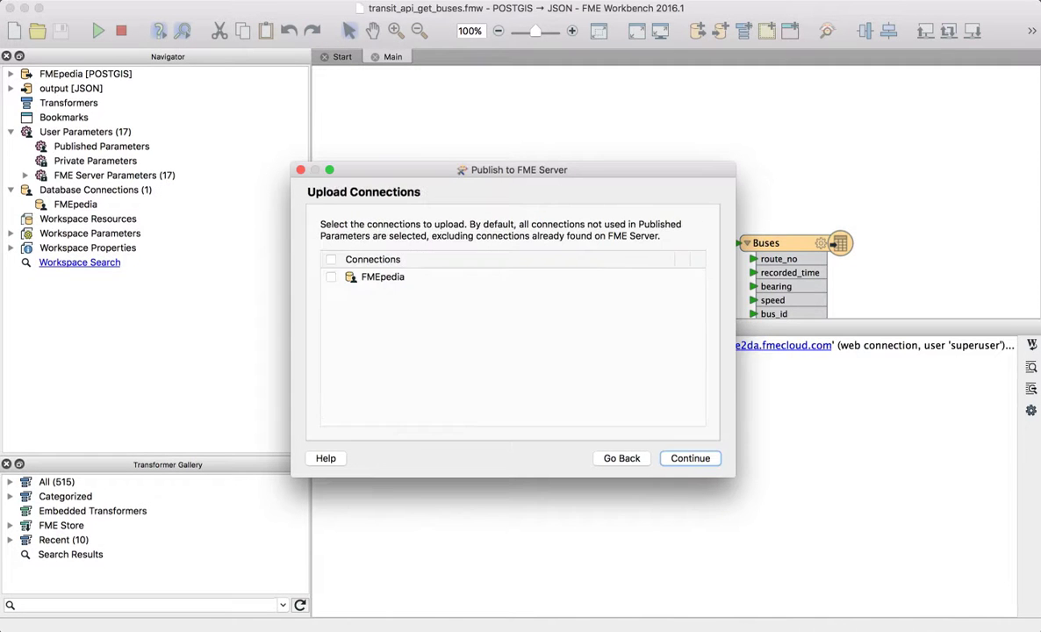
pyautogui.click(621, 458)
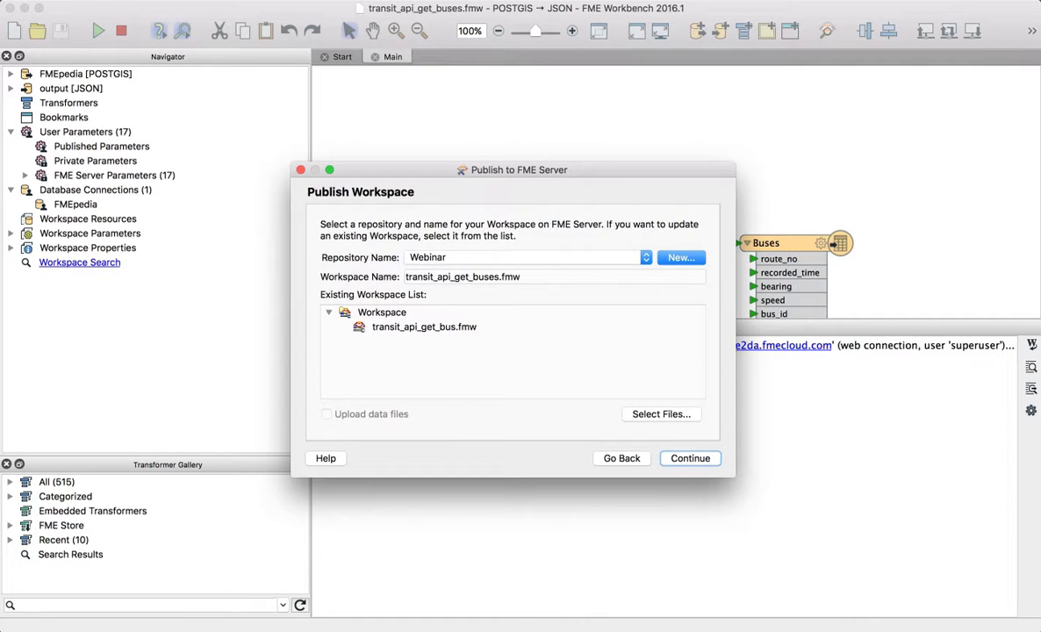
pyautogui.click(691, 458)
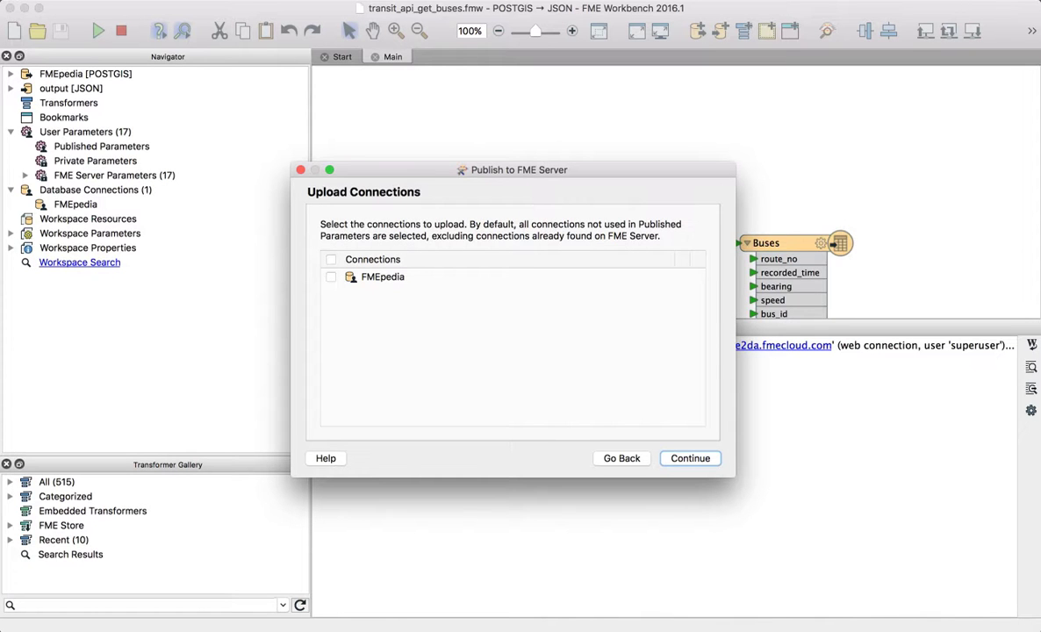
pyautogui.press('Return')
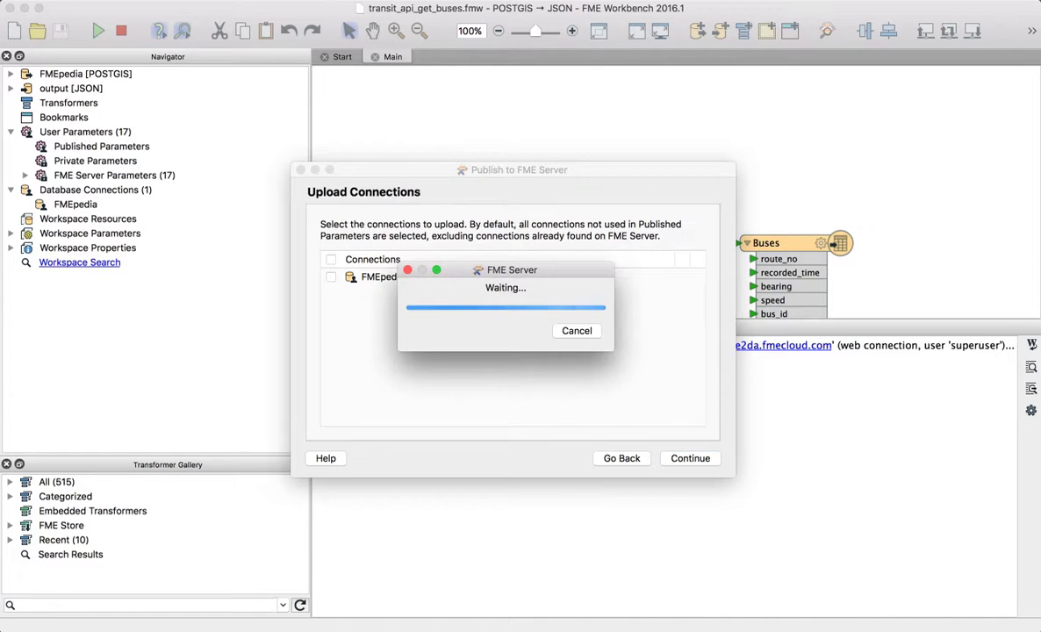
pyautogui.click(676, 292)
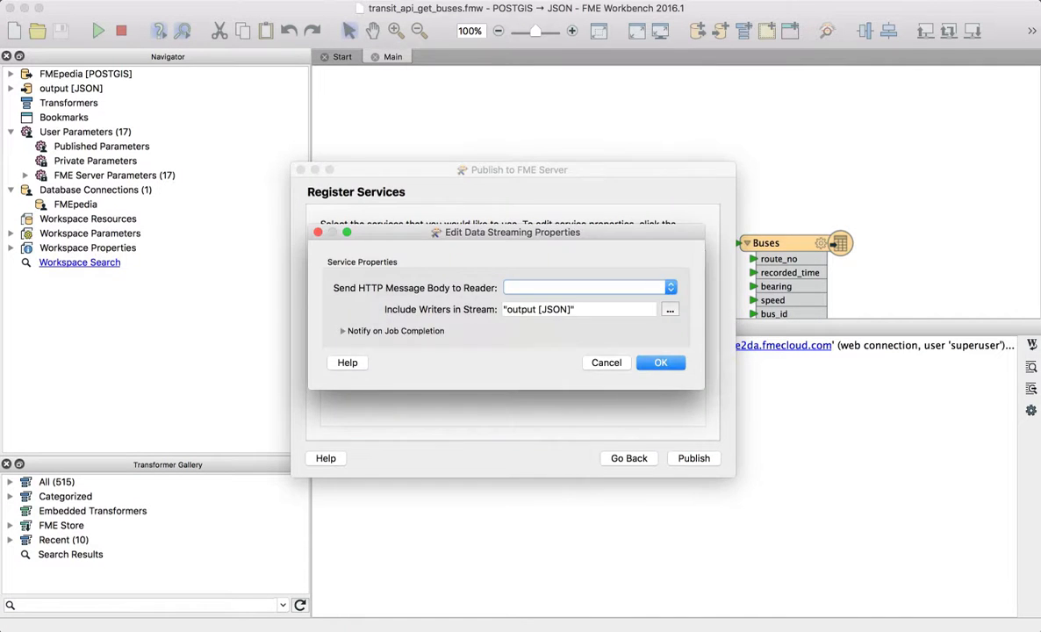
pyautogui.press('Return')
pyautogui.press('Return')
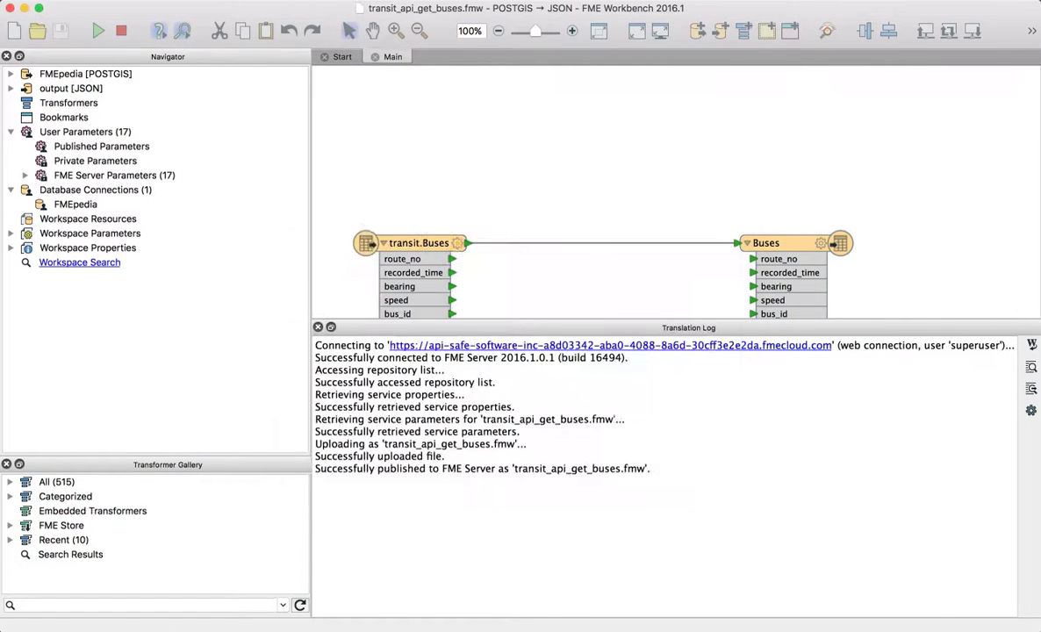
# Step: Open the transit_api_create_bus.fmw workspace from the Webinar 2 folder and look over its workflow
pyautogui.click(139, 1)
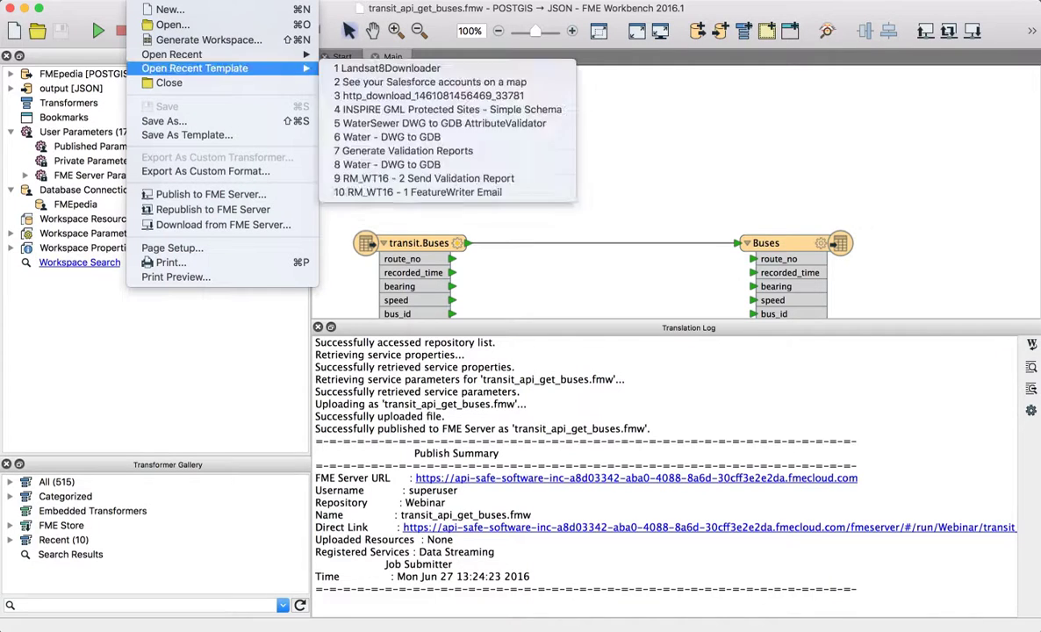
pyautogui.click(172, 24)
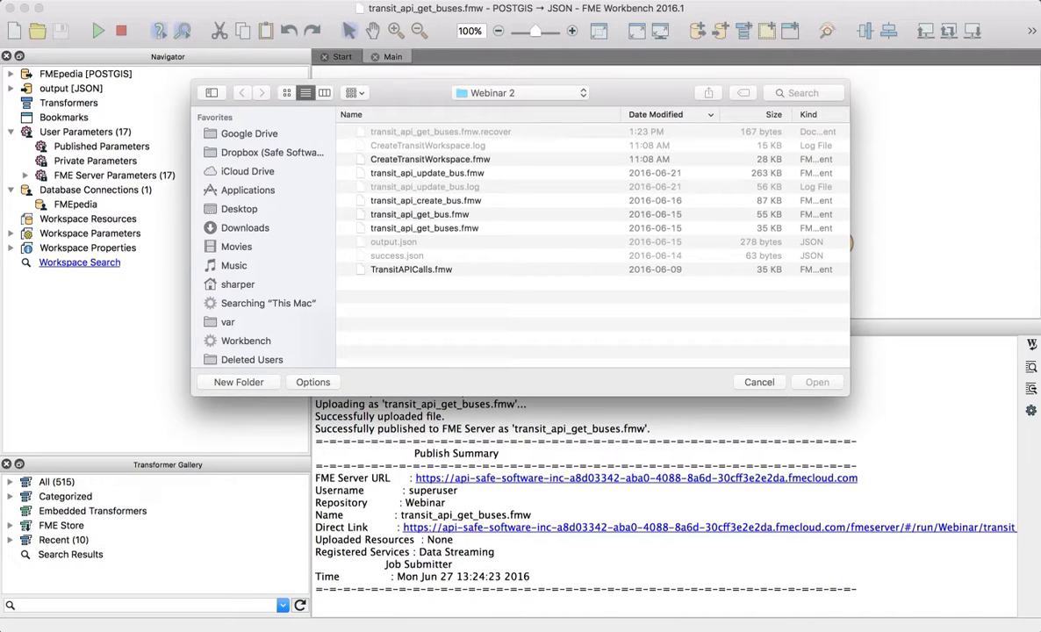
pyautogui.doubleClick(425, 201)
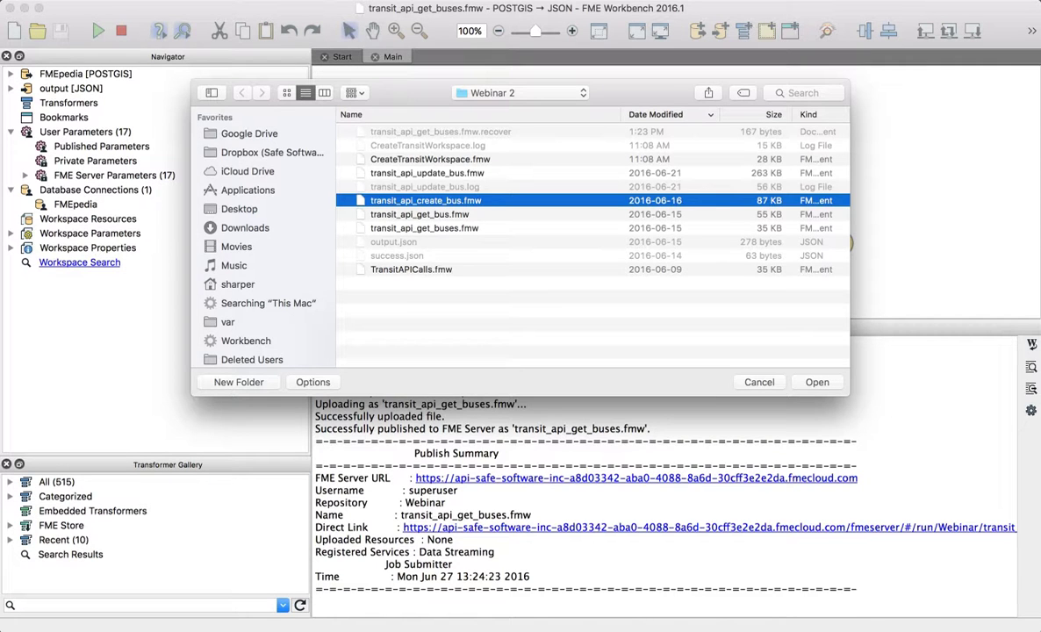
pyautogui.scroll(-1, 676, 351)
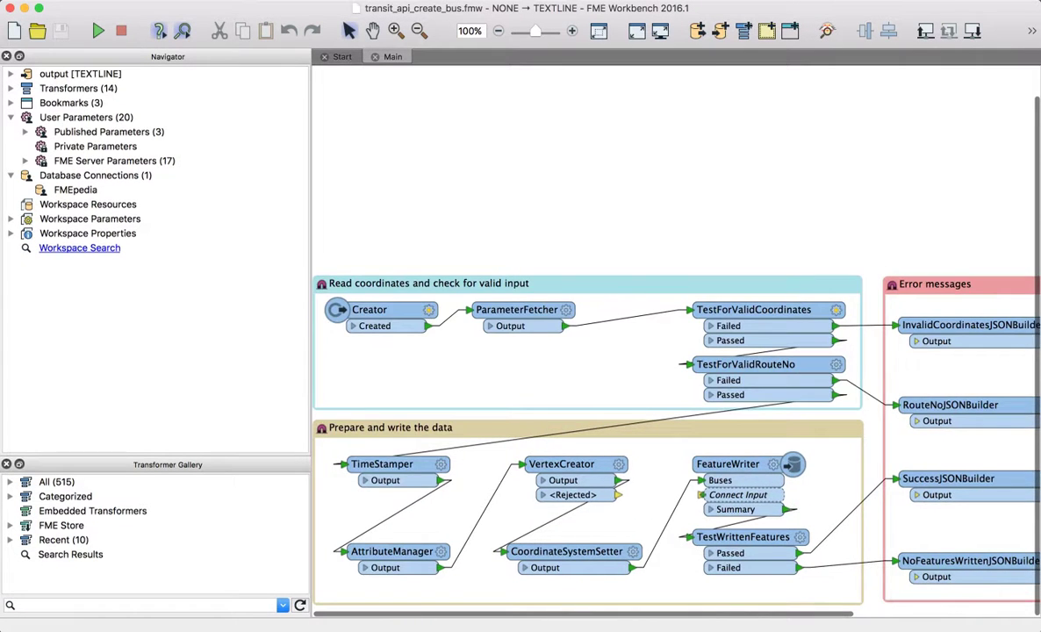
pyautogui.hscroll(5, 676, 439)
pyautogui.hscroll(-5, 676, 439)
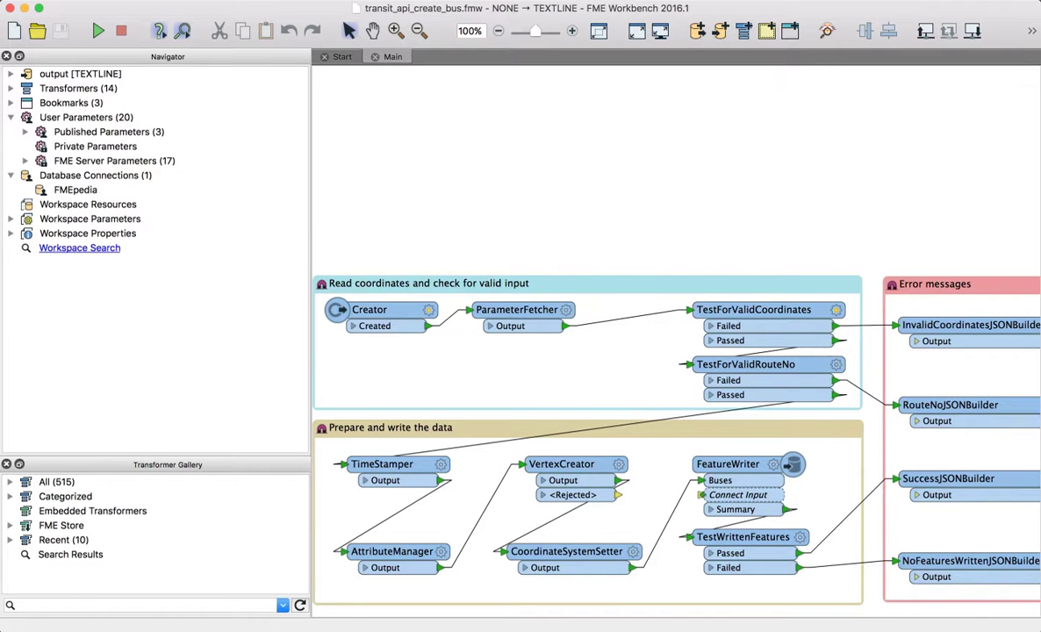
# Step: Publish transit_api_create_bus.fmw to the Webinar repository with the Data Streaming and Job Submitter services, accepting the Data Streaming properties
pyautogui.click(139, 1)
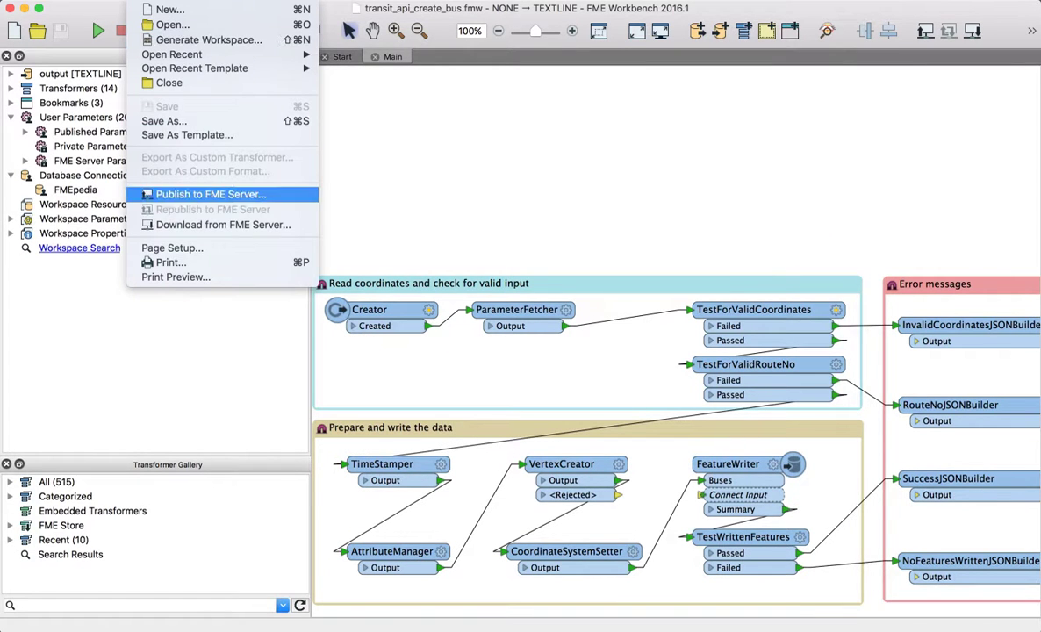
pyautogui.click(211, 194)
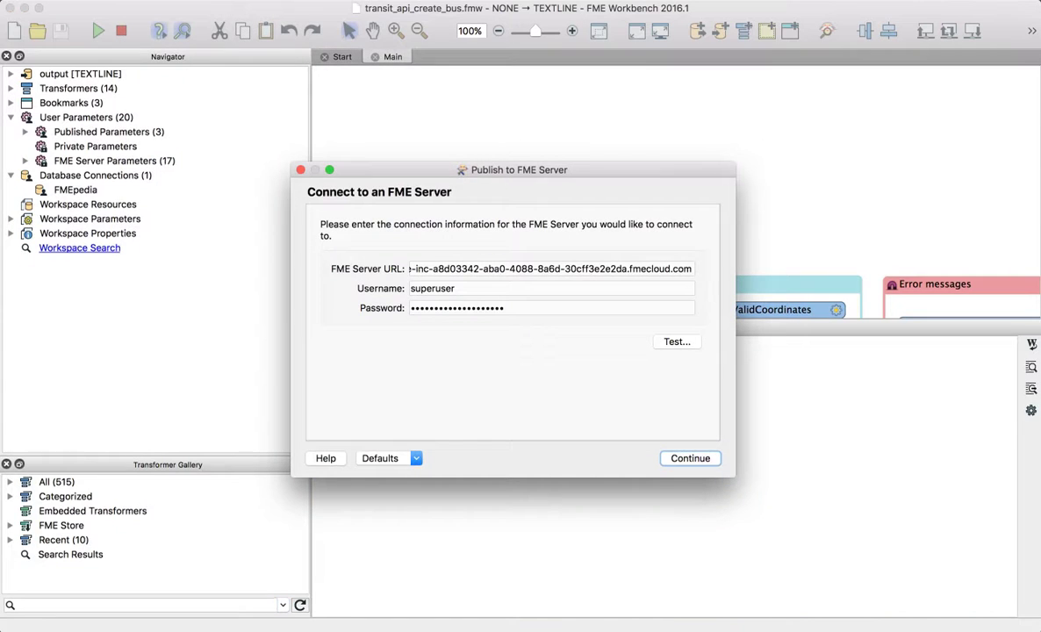
pyautogui.press('Return')
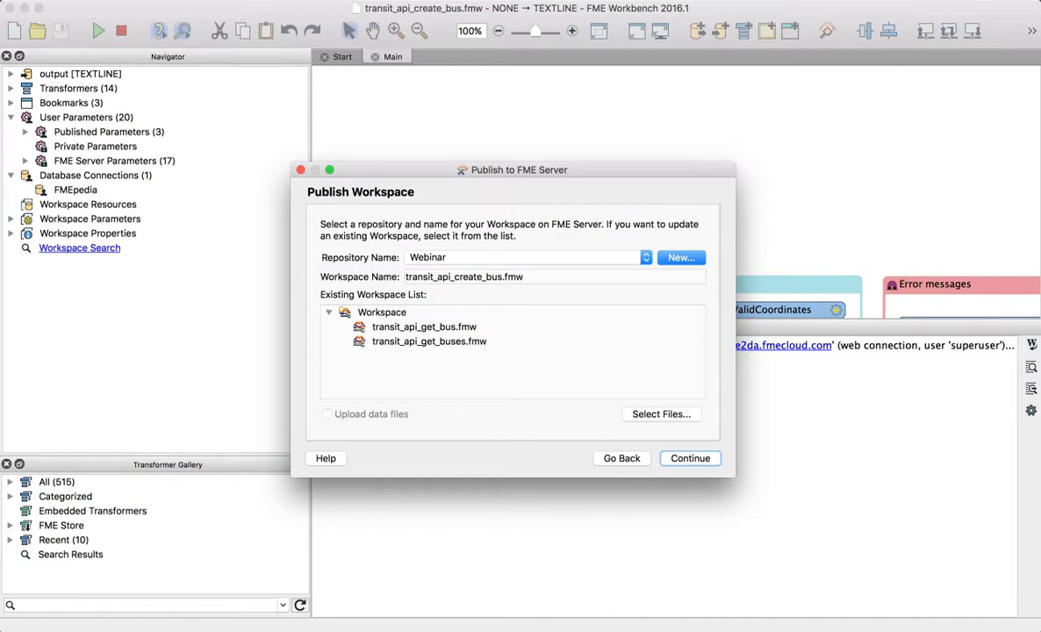
pyautogui.press('Return')
pyautogui.press('Return')
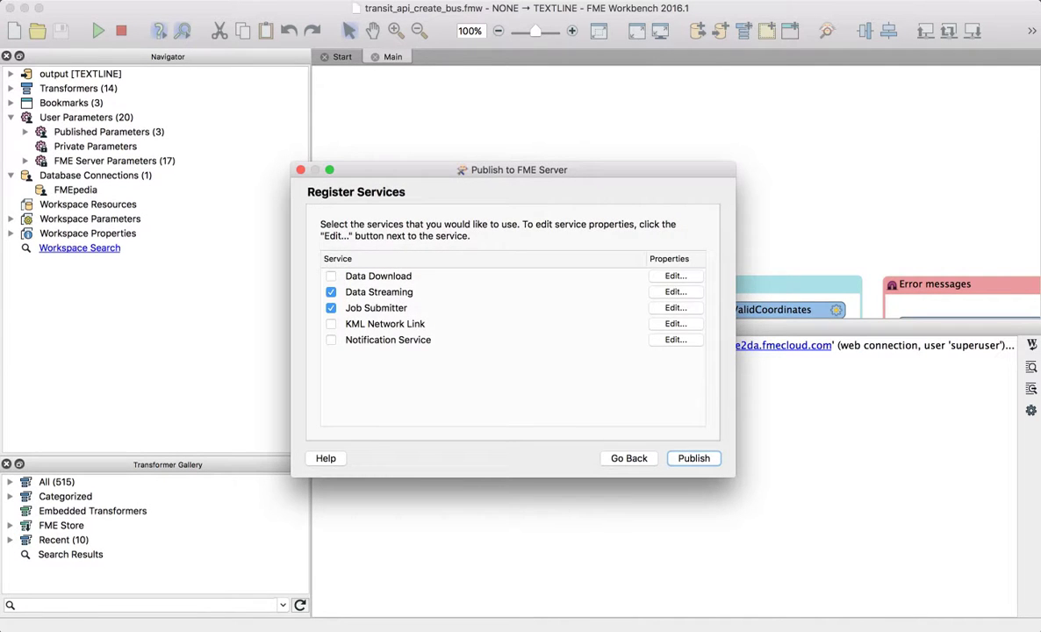
pyautogui.click(675, 292)
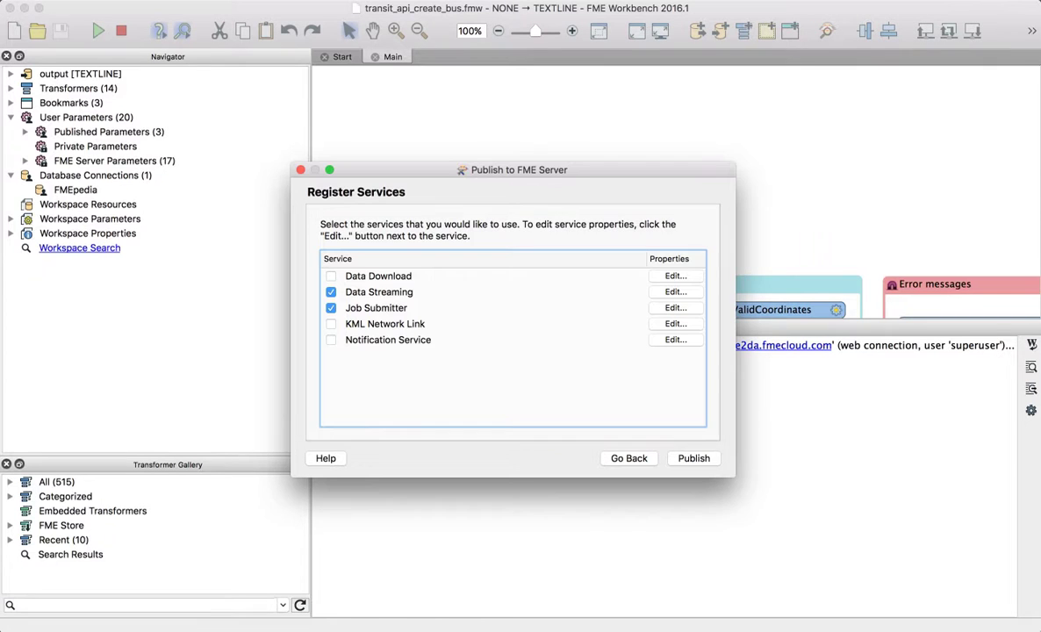
pyautogui.press('Return')
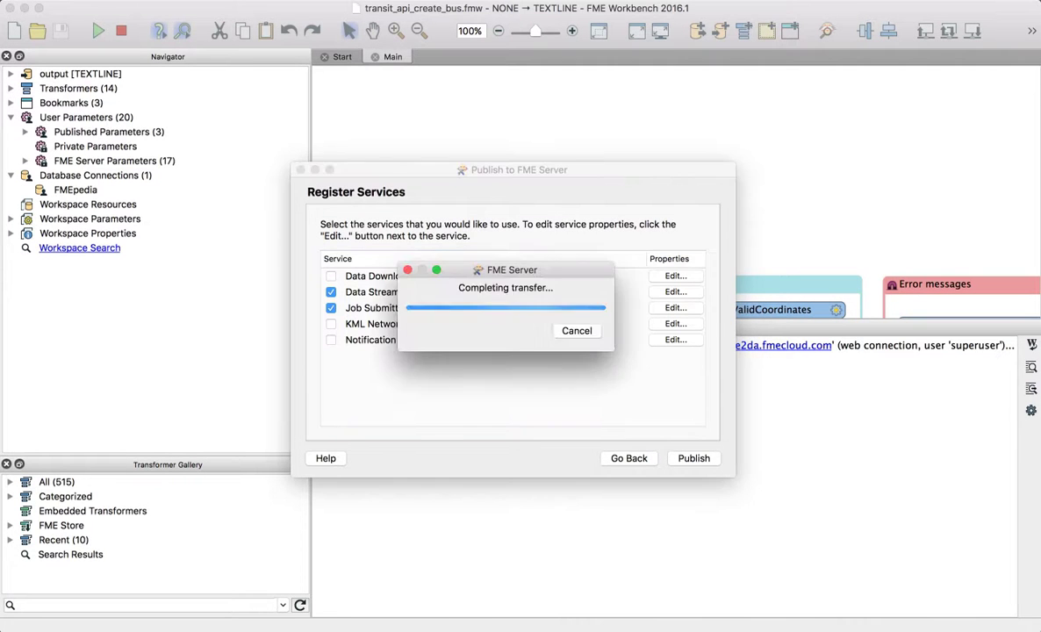
pyautogui.press('super+Tab')
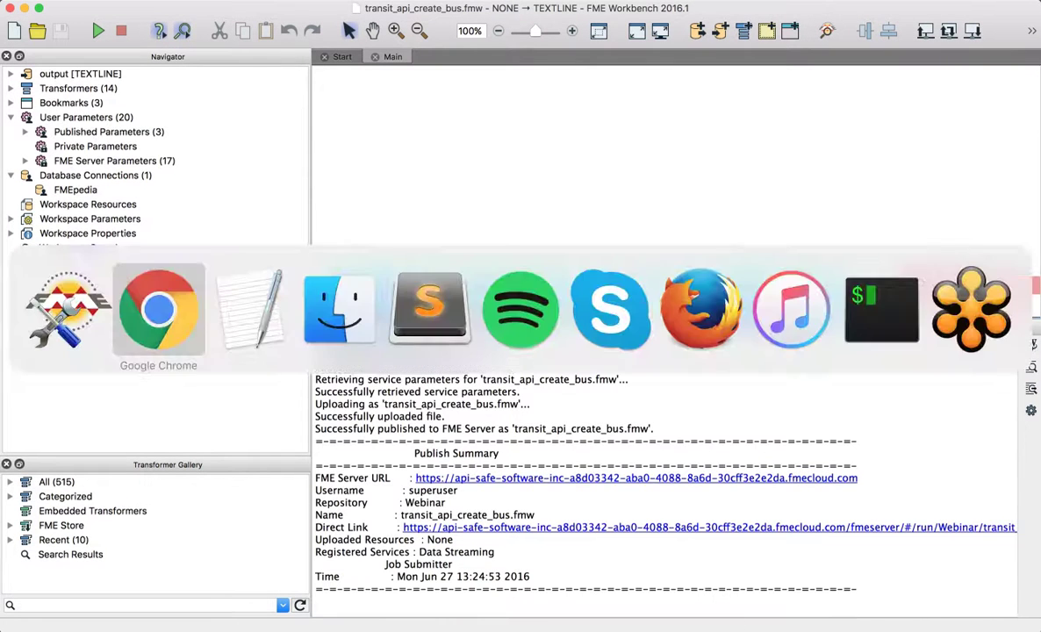
pyautogui.press('super+Tab')
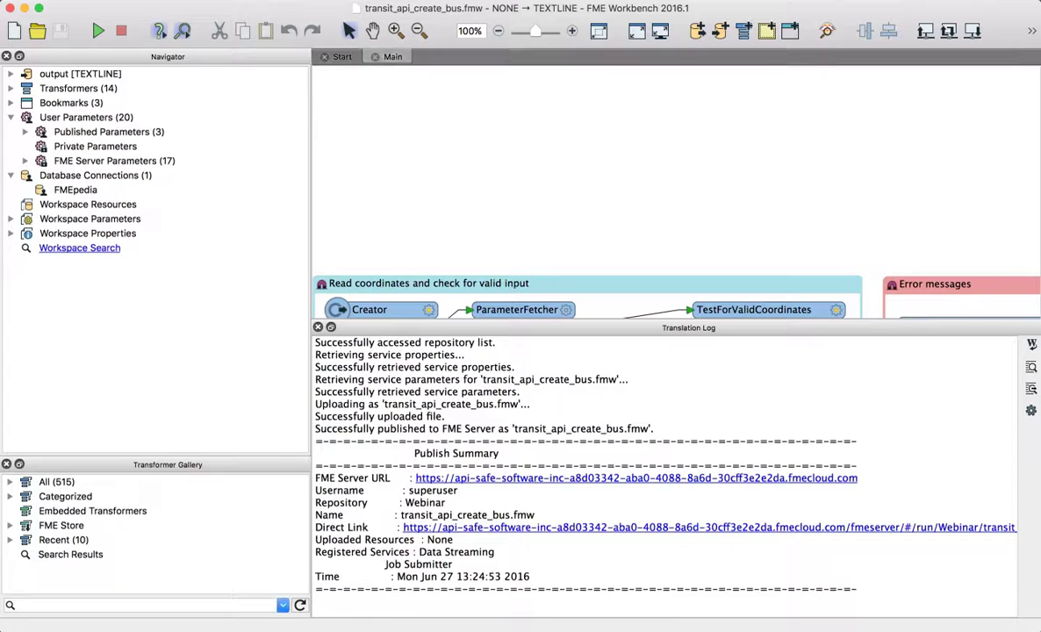
# Step: Open the transit_api_update_bus.fmw workspace, widen the canvas and expand the published parameters
pyautogui.press('super+o')
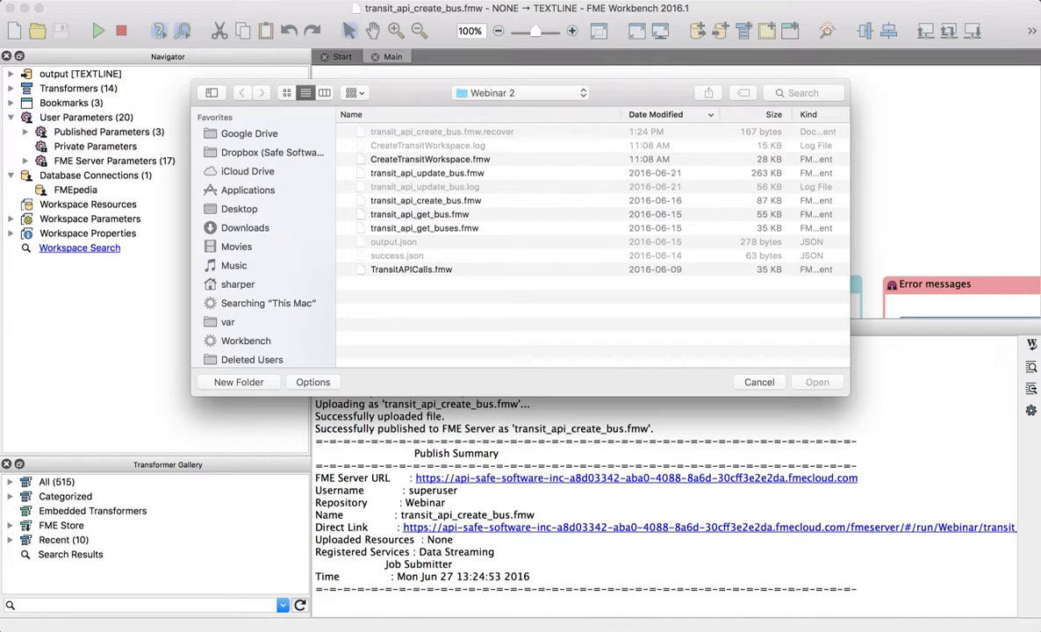
pyautogui.doubleClick(426, 173)
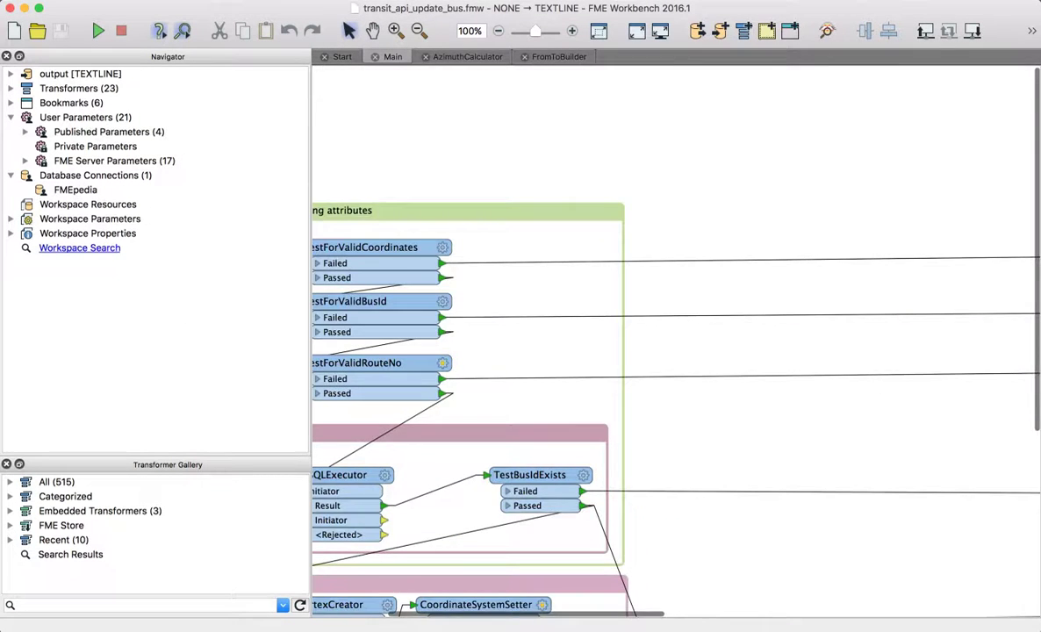
pyautogui.scroll(-6, 676, 343)
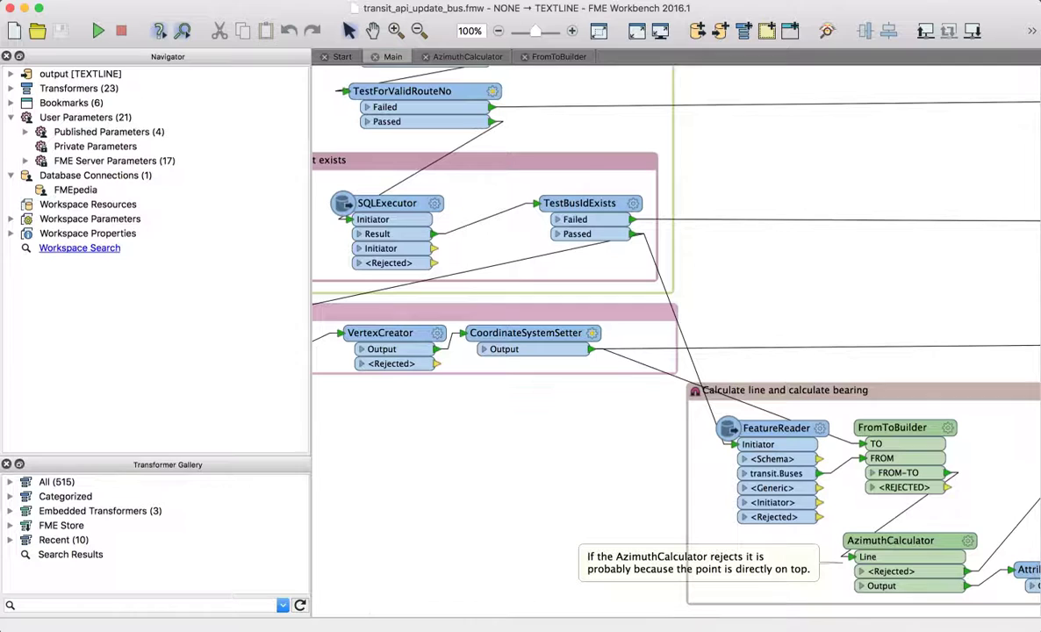
pyautogui.moveTo(312, 368); pyautogui.dragTo(215, 368)
pyautogui.scroll(3, 326, 404)
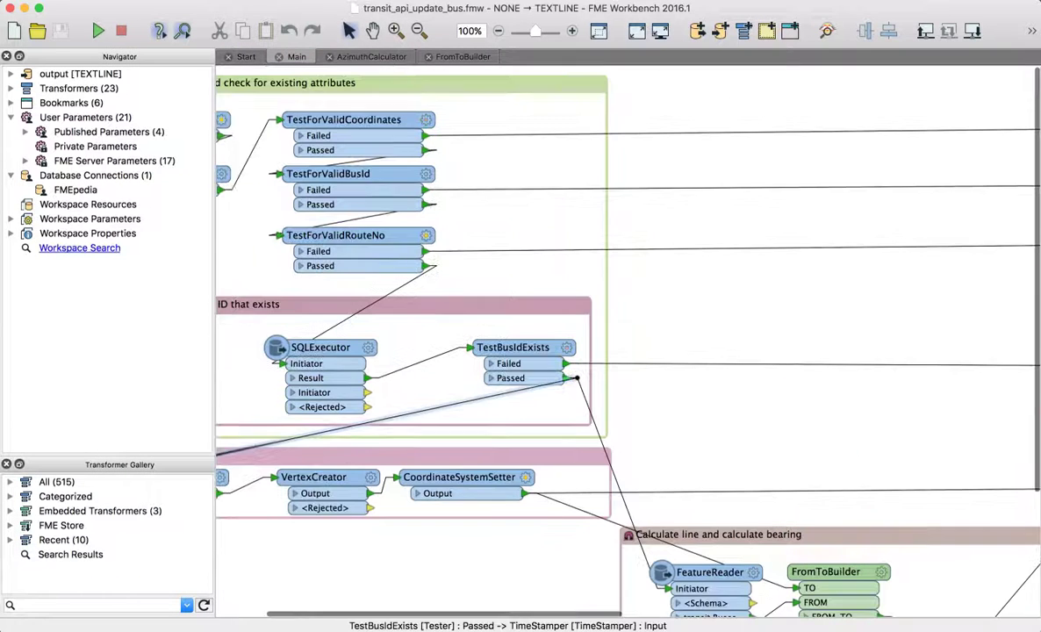
pyautogui.hscroll(-3, 327, 404)
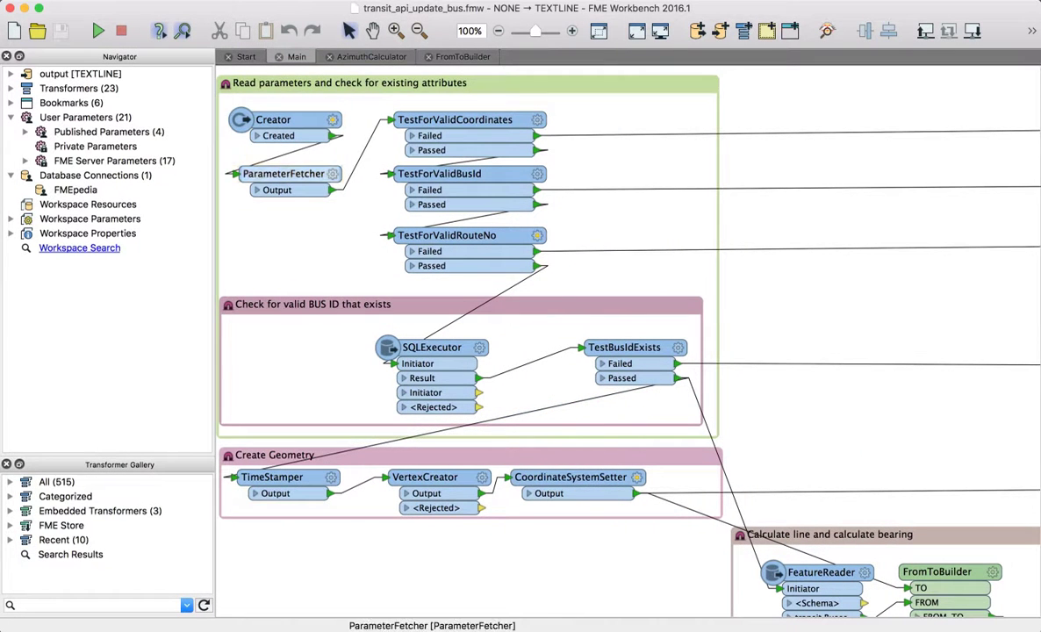
pyautogui.click(25, 131)
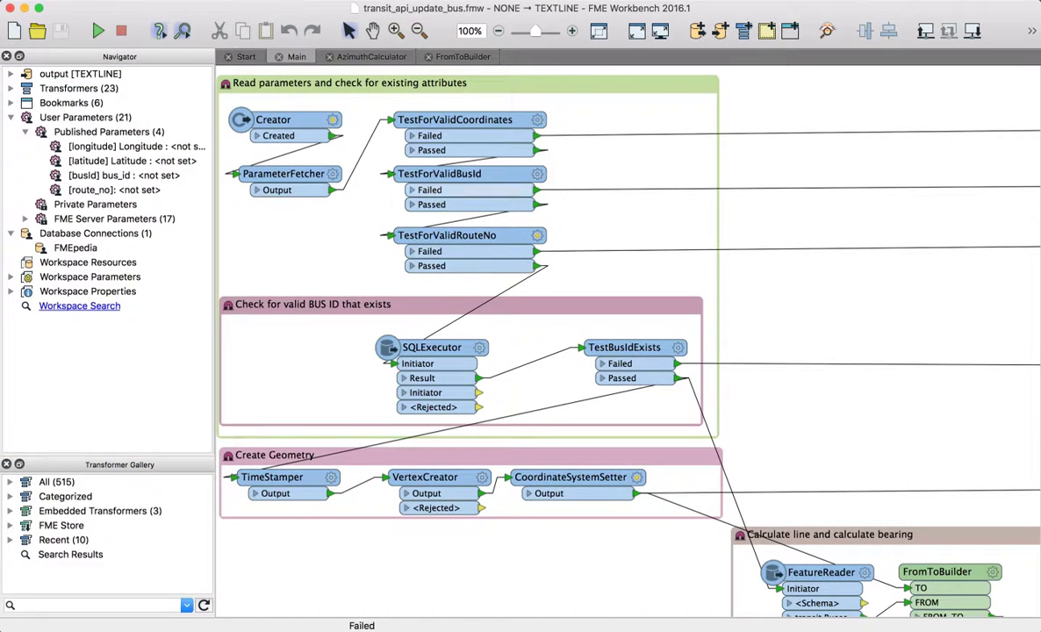
# Step: Examine the update workflow from the bearing calculation through the data writing section to the JSON message builders and the text_line writer
pyautogui.scroll(-4, 562, 351)
pyautogui.hscroll(5, 562, 351)
pyautogui.hscroll(5, 562, 351)
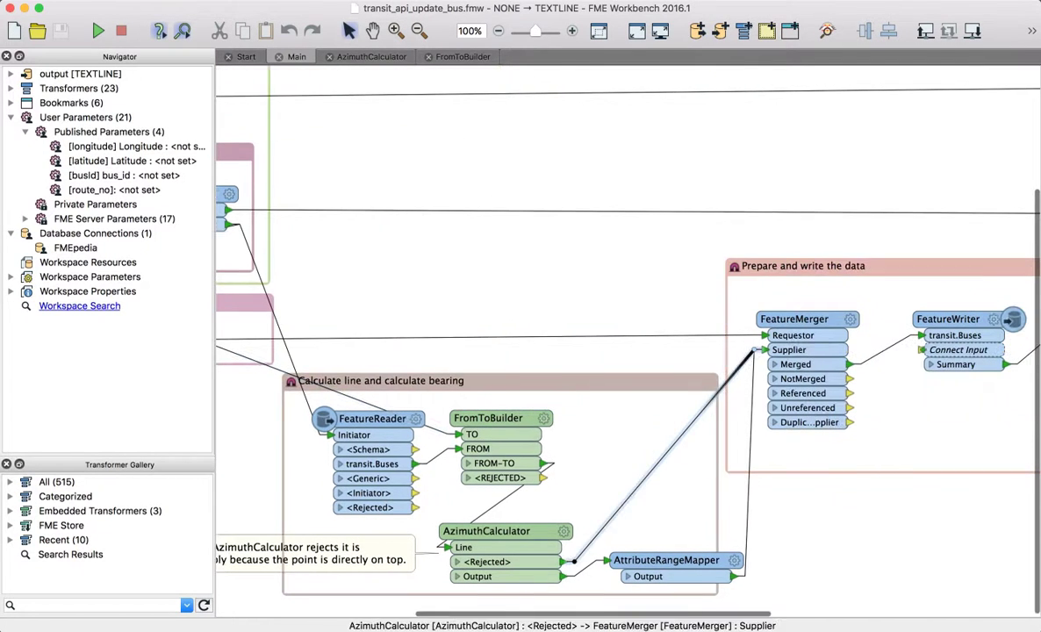
pyautogui.hscroll(6, 627, 333)
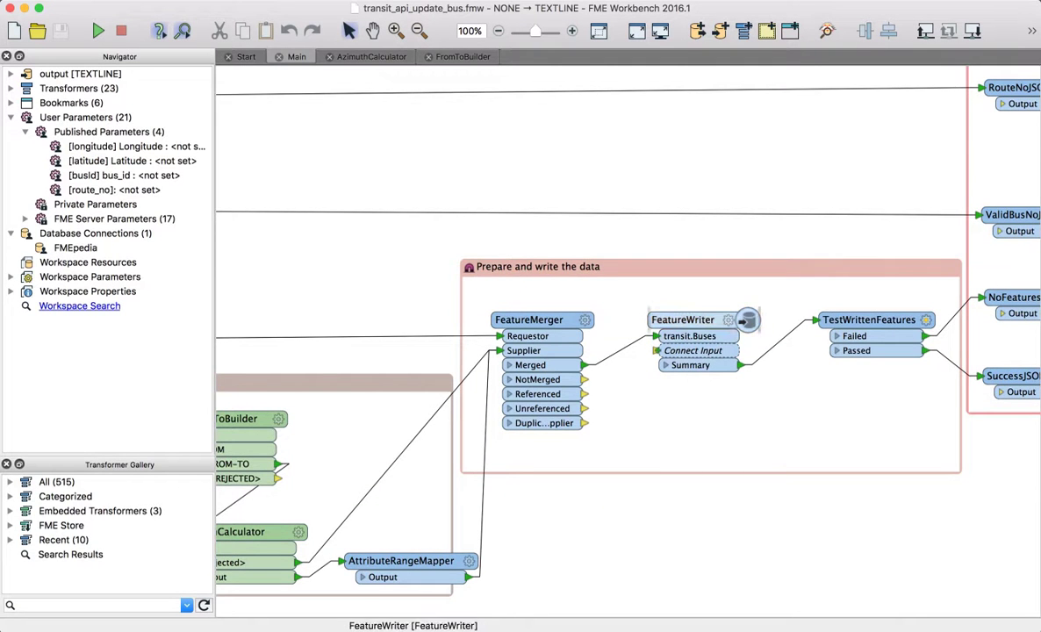
pyautogui.hscroll(8, 754, 334)
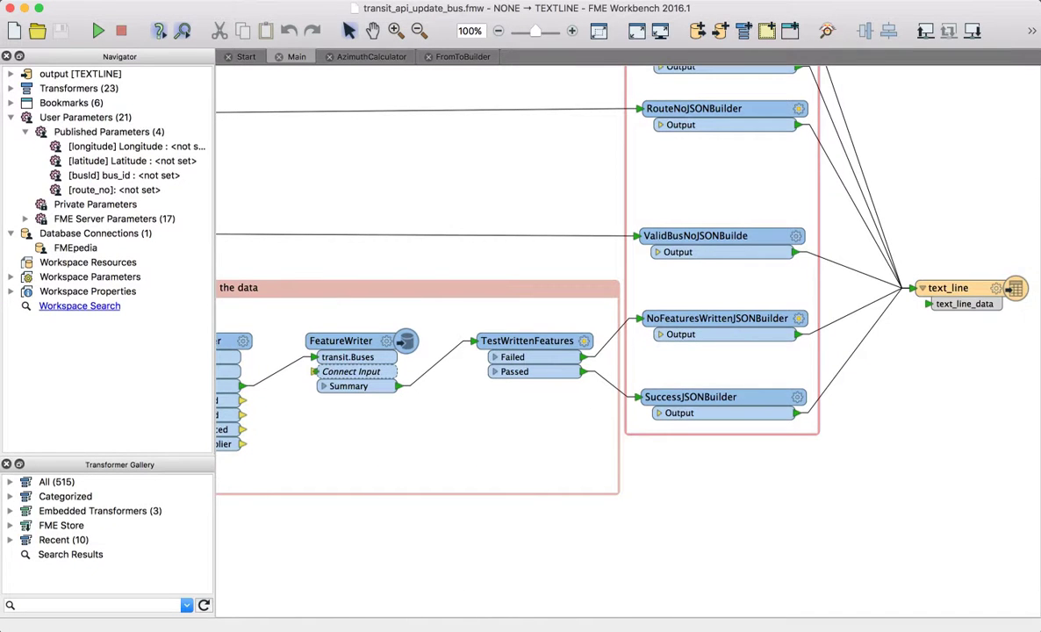
pyautogui.hscroll(-8, 526, 351)
pyautogui.scroll(8, 526, 351)
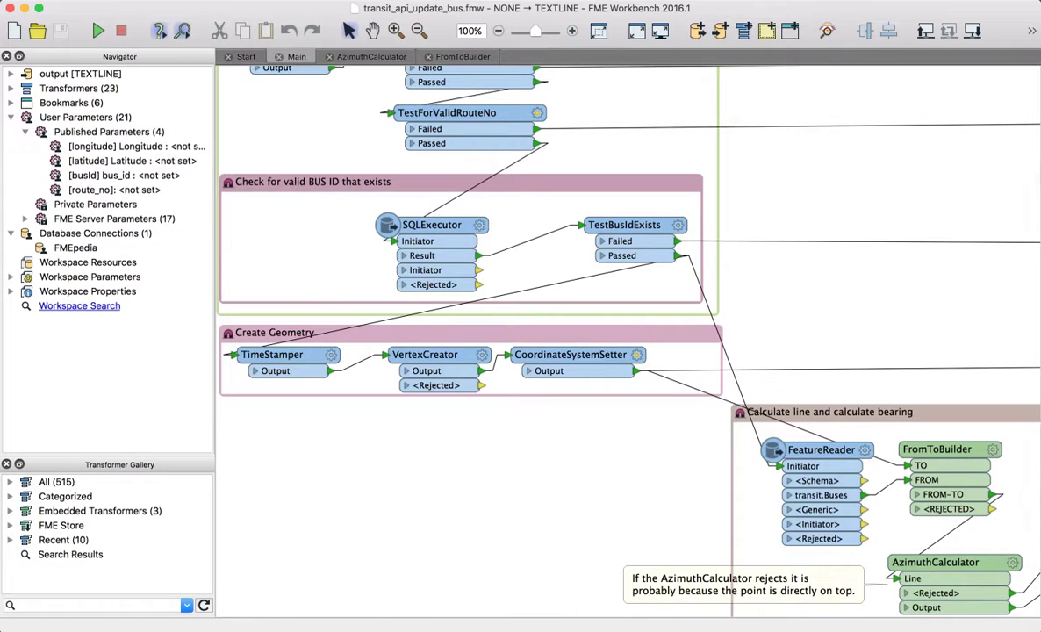
# Step: Publish transit_api_update_bus.fmw to the Webinar repository on FME Server with the Data Streaming and Job Submitter services, uploading no connections
pyautogui.click(142, 1)
pyautogui.click(211, 194)
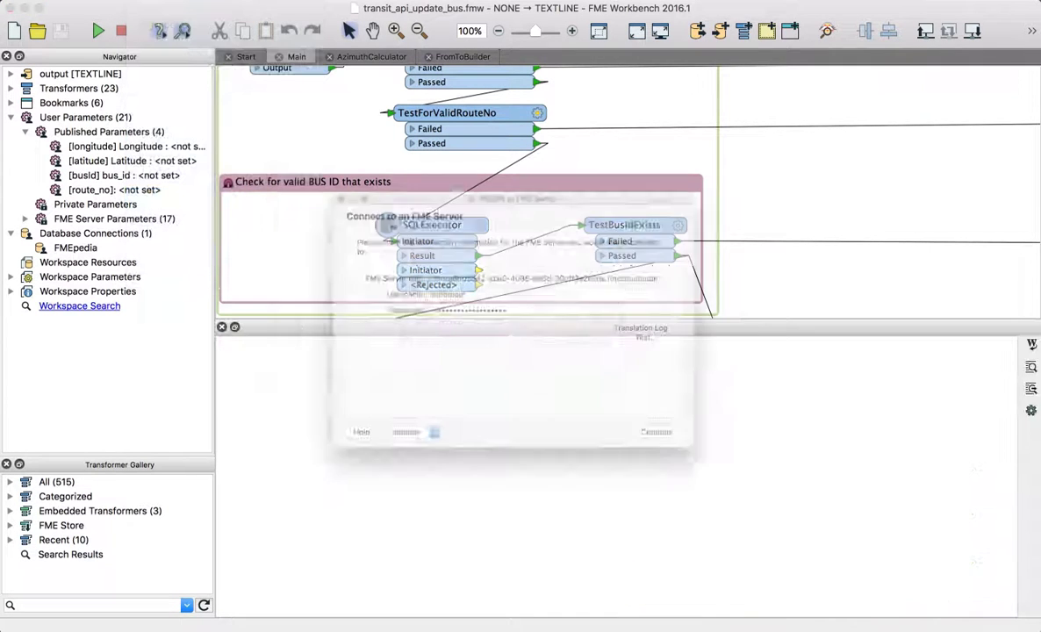
pyautogui.press('Return')
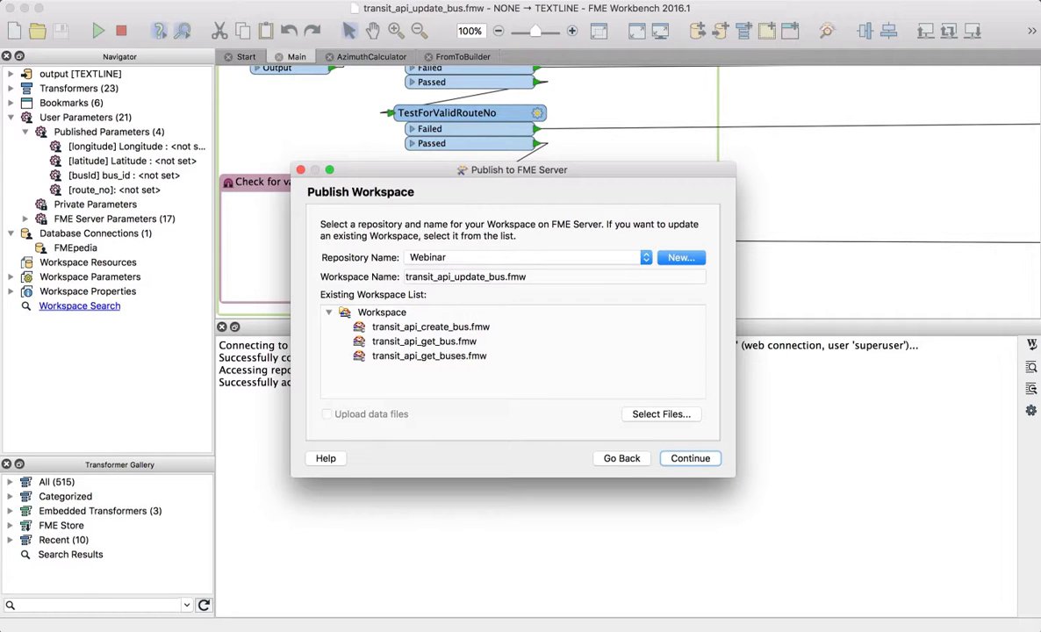
pyautogui.click(690, 458)
pyautogui.click(690, 458)
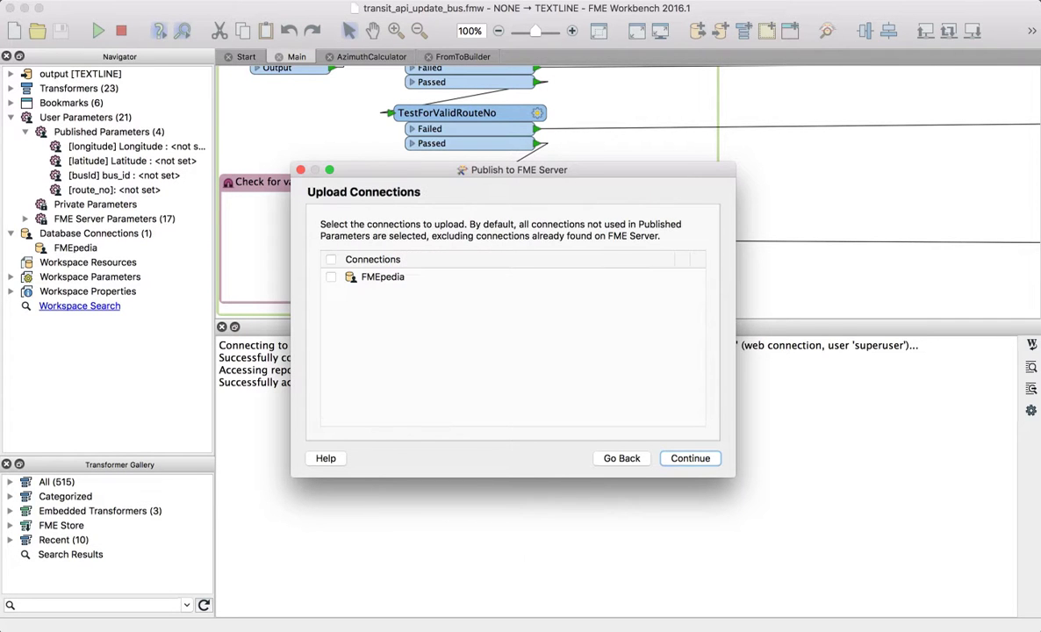
pyautogui.click(693, 458)
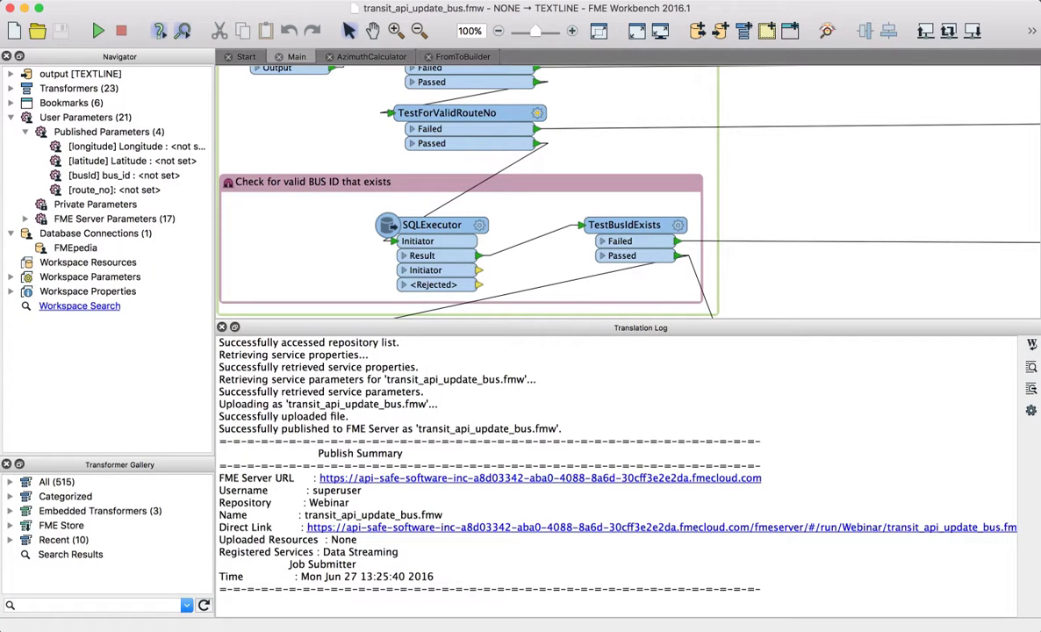
# Step: Switch to the browser, return to the run page for transit_api_get_bus.fmw and copy its Direct URL example from the developer information
pyautogui.press('super+Tab')
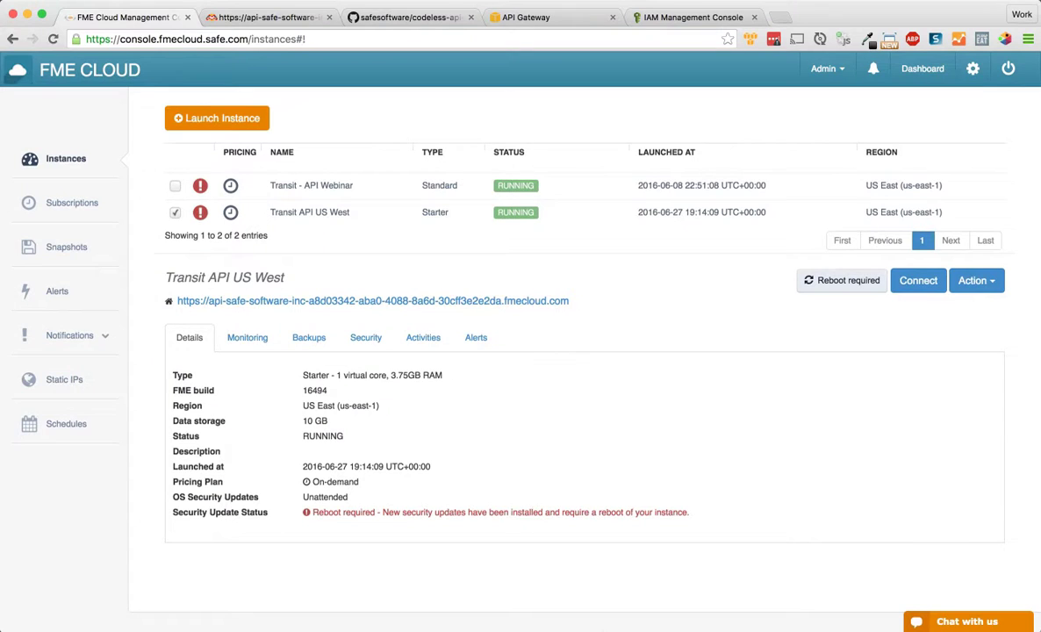
pyautogui.click(258, 17)
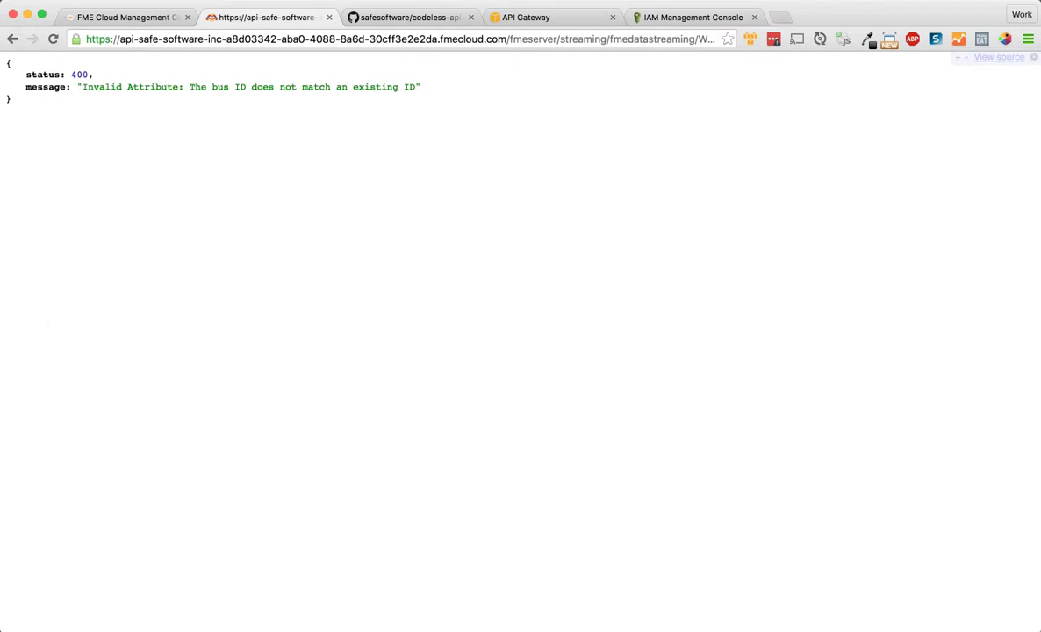
pyautogui.hscroll(-5, 520, 316)
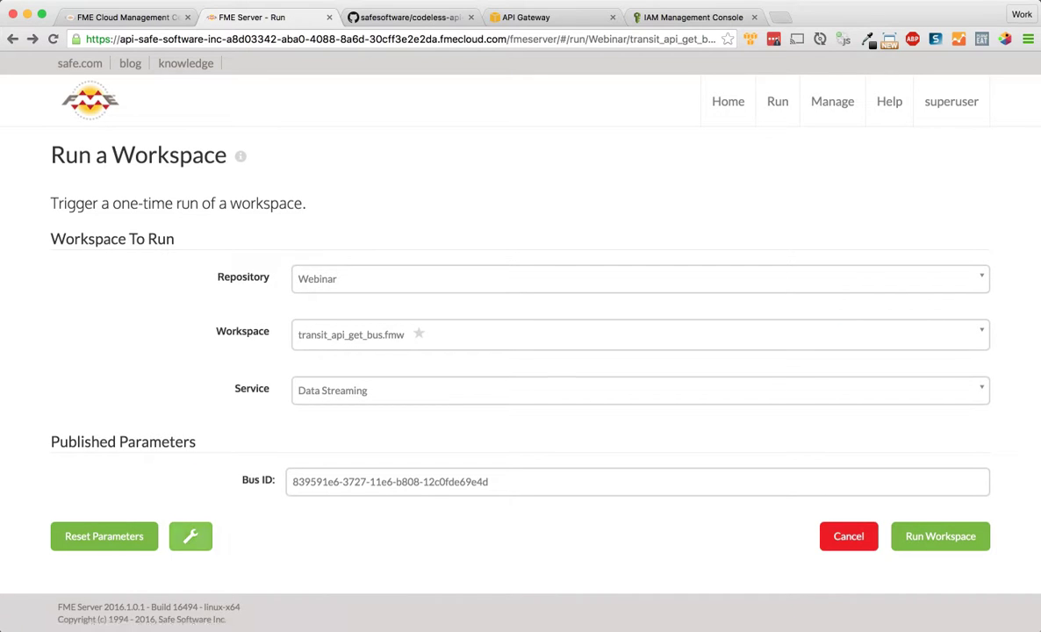
pyautogui.scroll(-5, 520, 316)
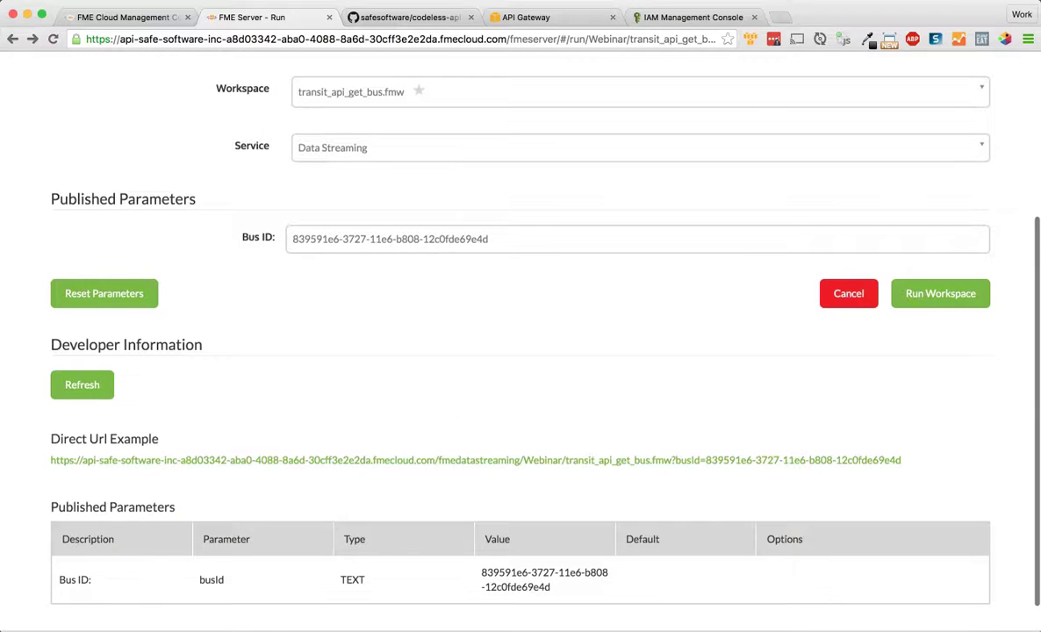
pyautogui.moveTo(907, 461); pyautogui.dragTo(44, 456)
pyautogui.press('super+c')
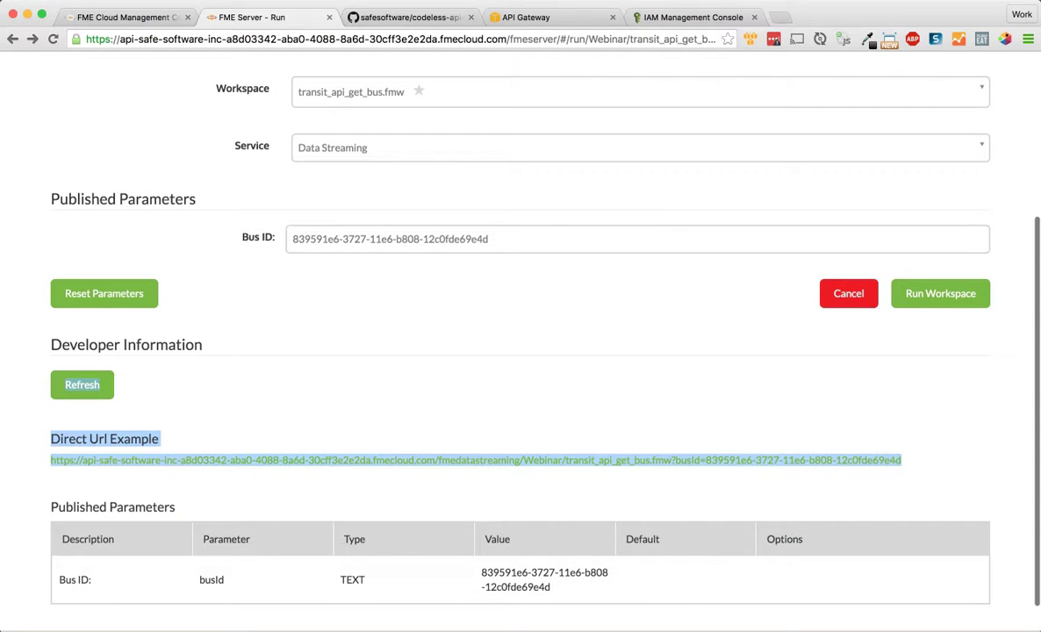
pyautogui.moveTo(48, 386); pyautogui.dragTo(55, 459)
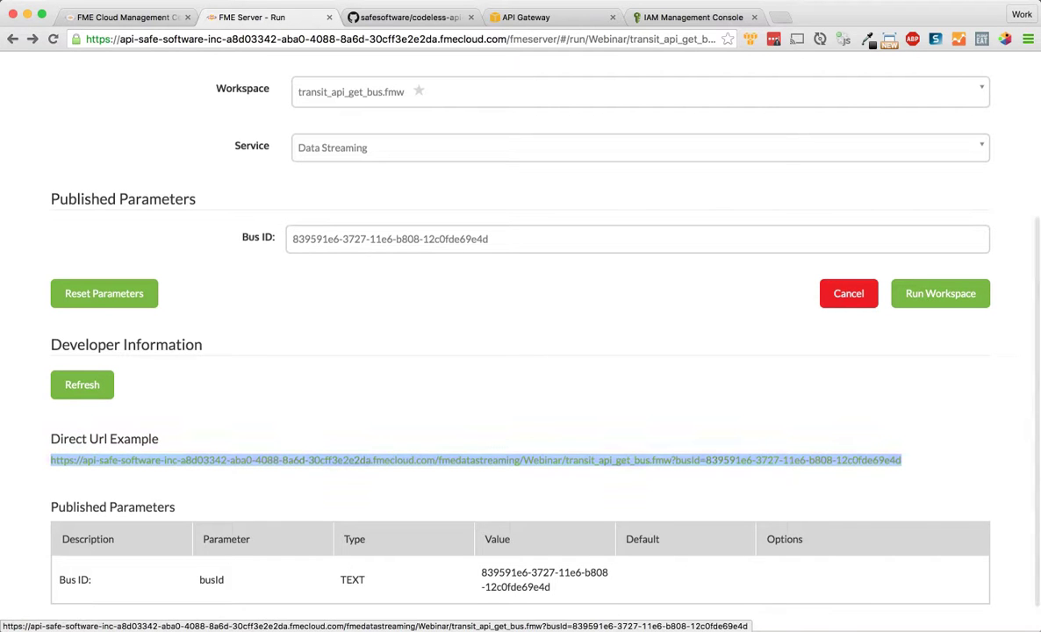
# Step: Request the copied direct URL in an incognito window without signing in, and close that window
pyautogui.click(97, 0)
pyautogui.press('Return')
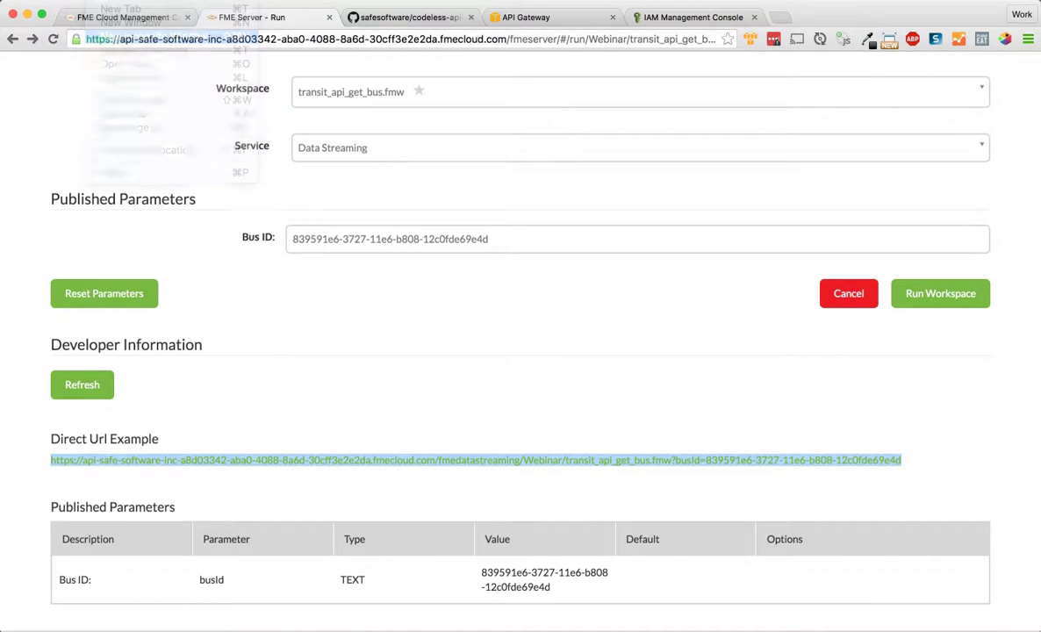
pyautogui.press('super+v')
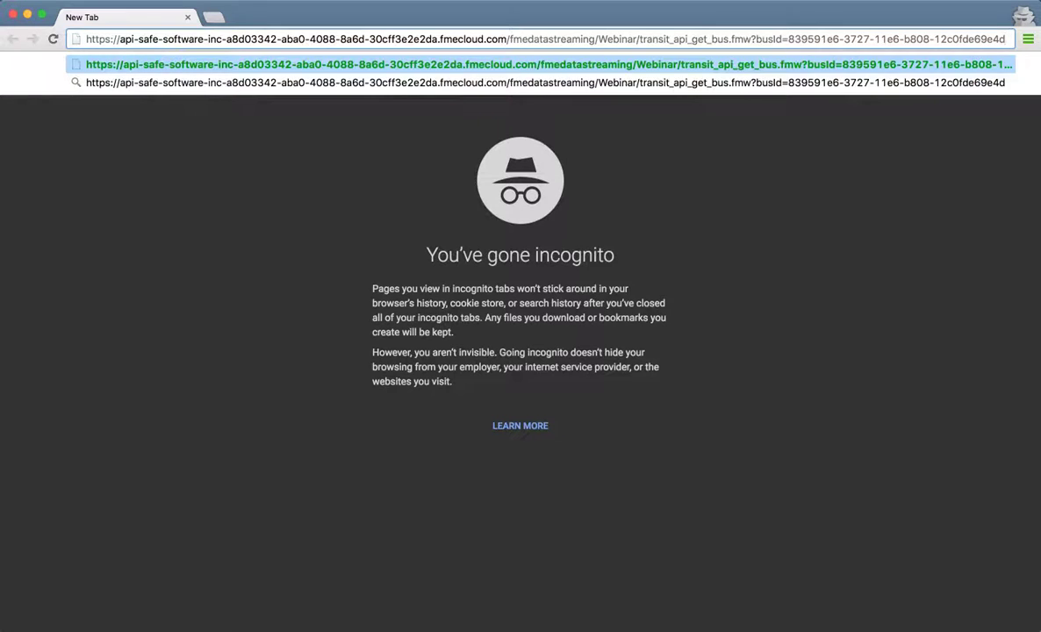
pyautogui.press('Return')
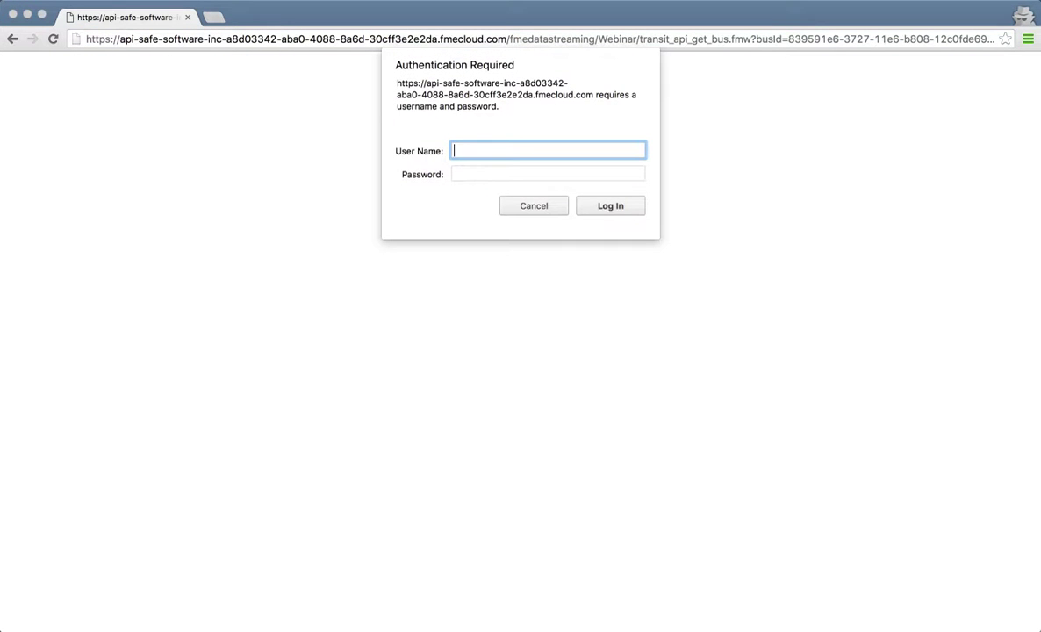
pyautogui.press('Escape')
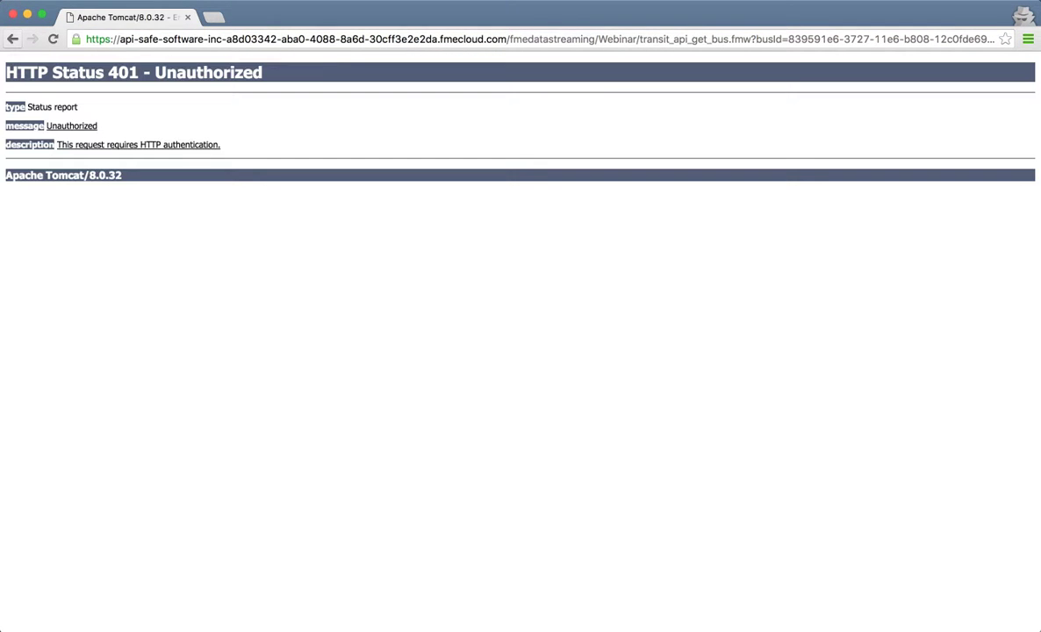
pyautogui.press('super+w')
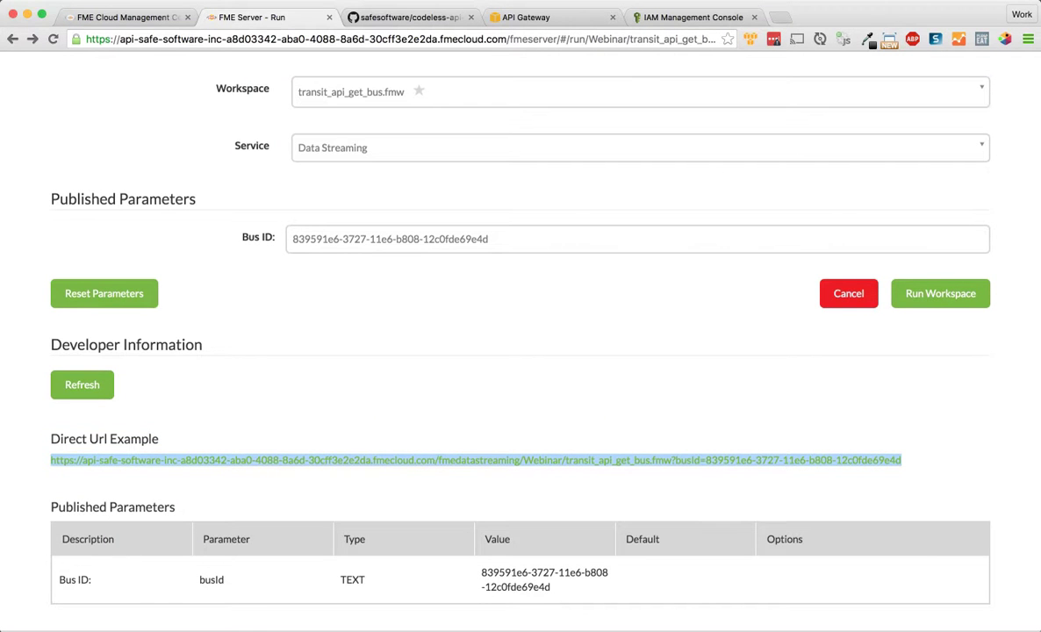
# Step: Open the FME Server security administration and load the role policies of the fmeguest role
pyautogui.scroll(5, 521, 351)
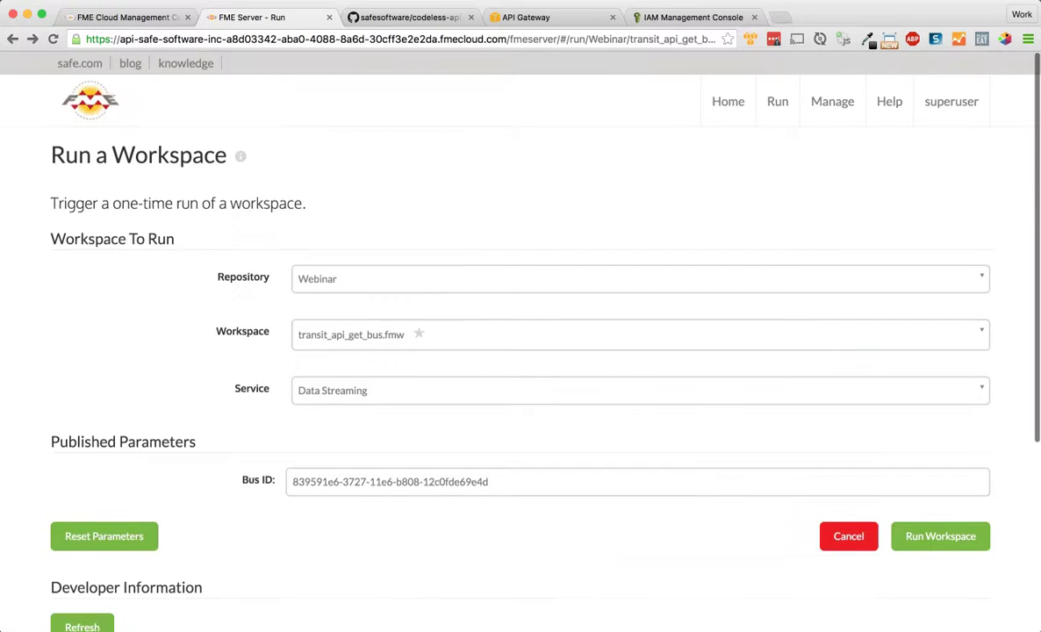
pyautogui.click(832, 101)
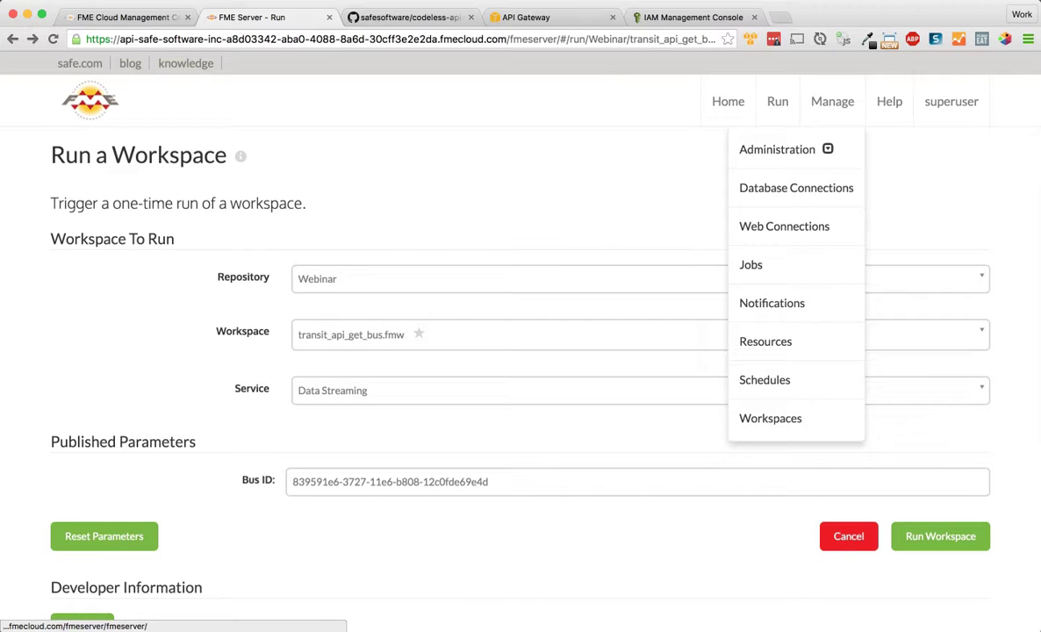
pyautogui.click(786, 149)
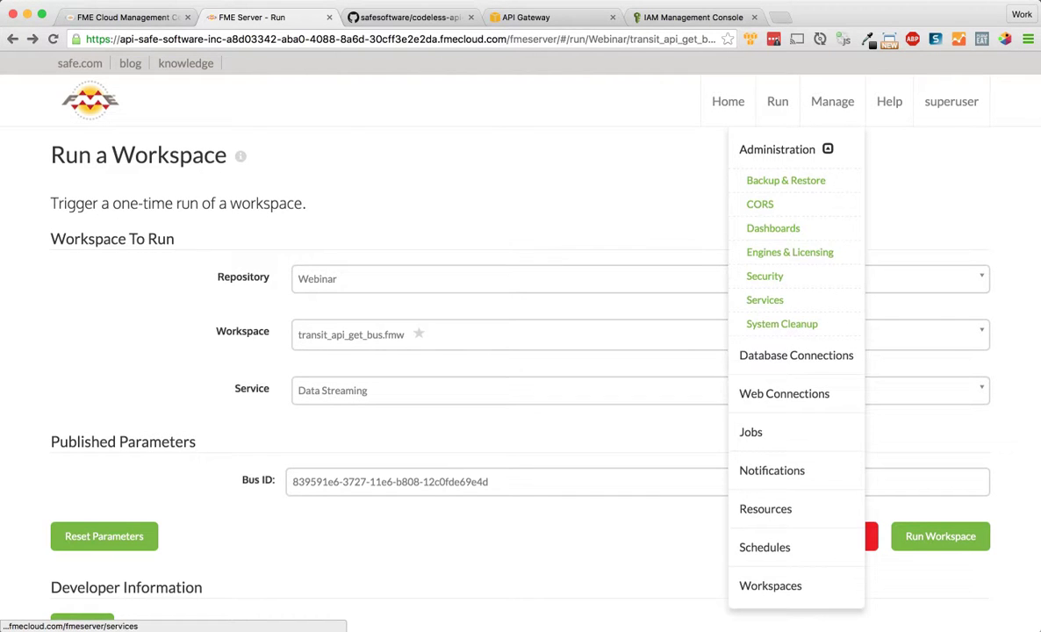
pyautogui.click(765, 275)
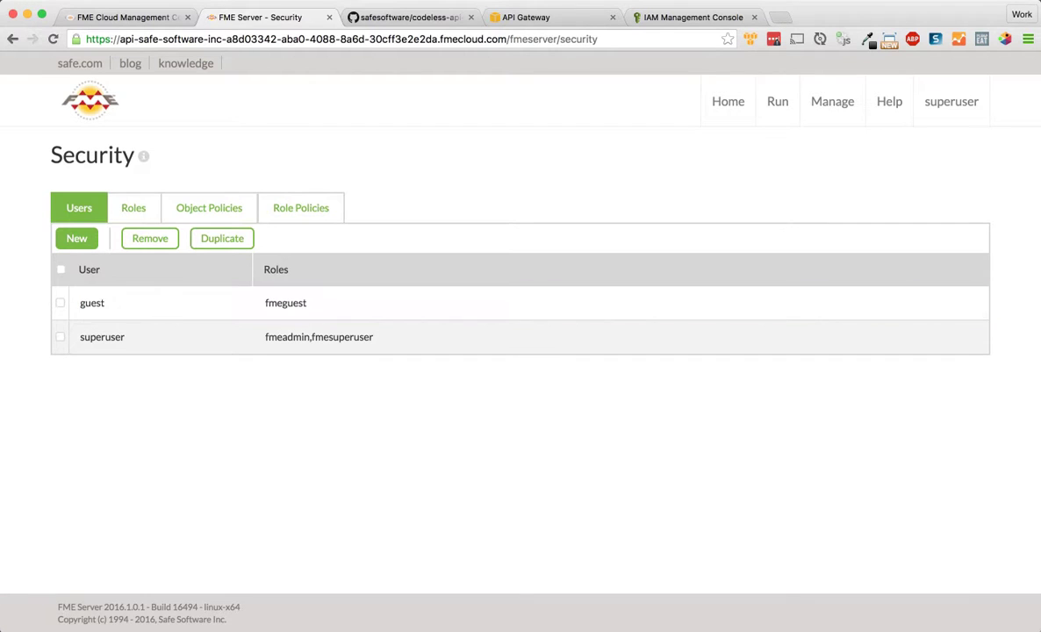
pyautogui.click(301, 208)
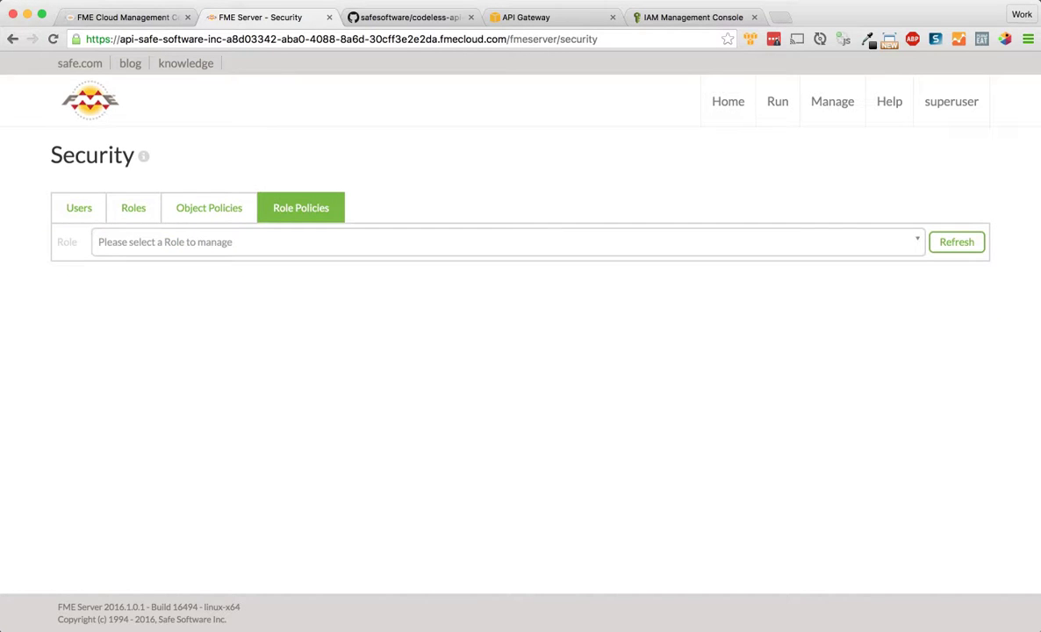
pyautogui.click(309, 242)
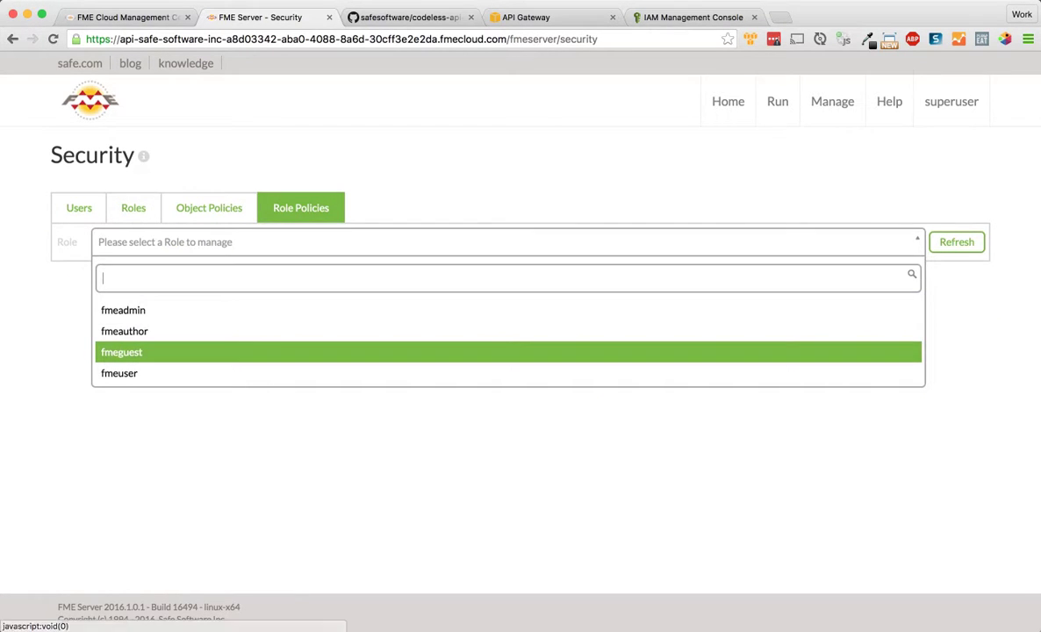
pyautogui.click(298, 352)
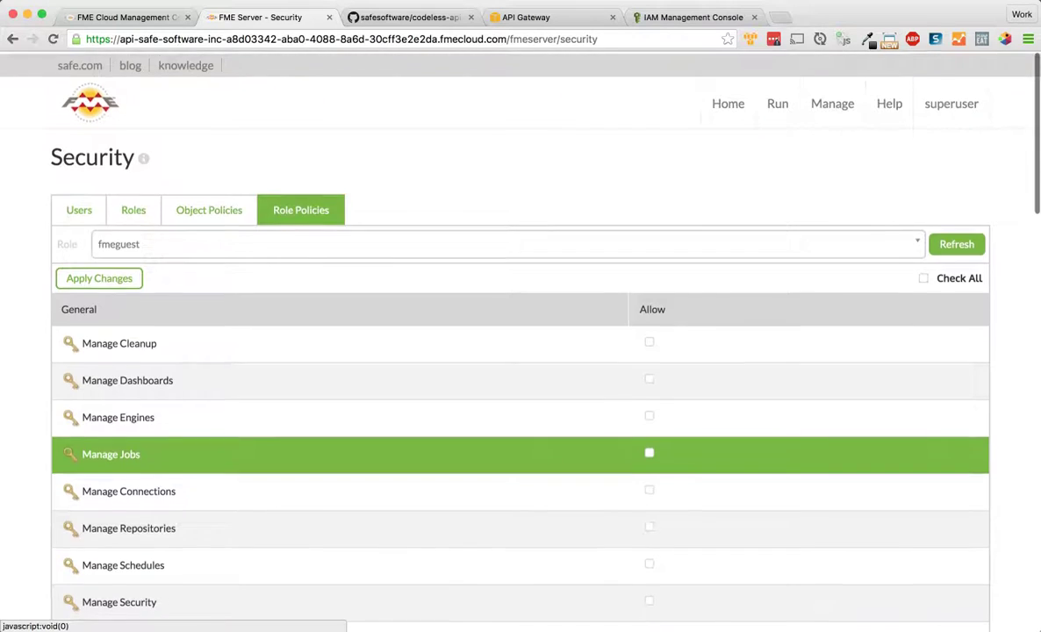
# Step: Grant fmeguest Read and Run on the Webinar repository and access to the FMEpedia connection, and apply the changes
pyautogui.scroll(-5, 351, 451)
pyautogui.scroll(-9, 351, 448)
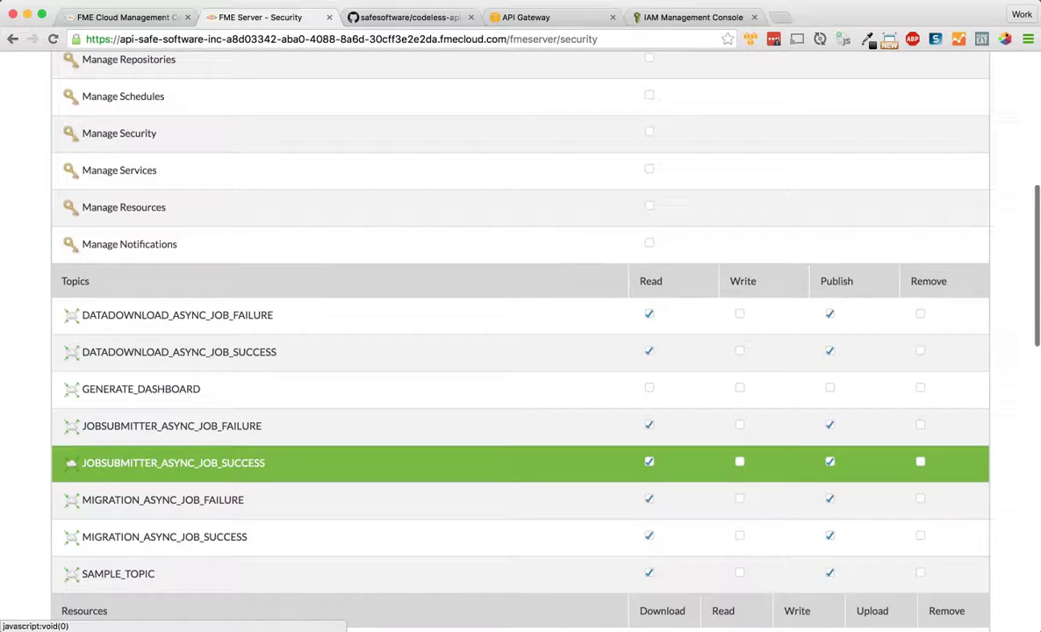
pyautogui.scroll(-7, 351, 447)
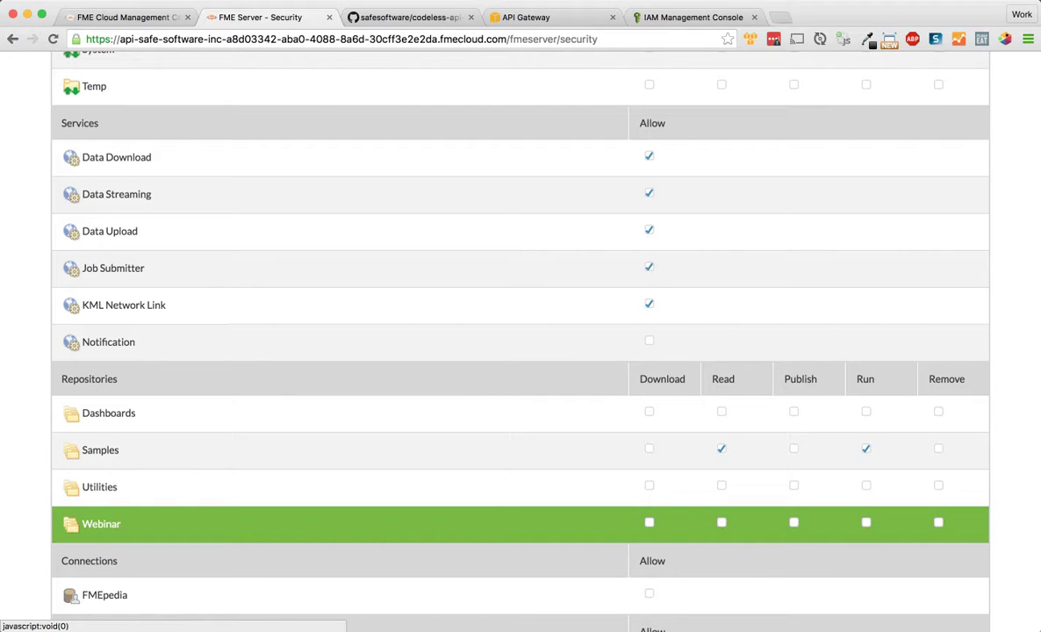
pyautogui.click(721, 522)
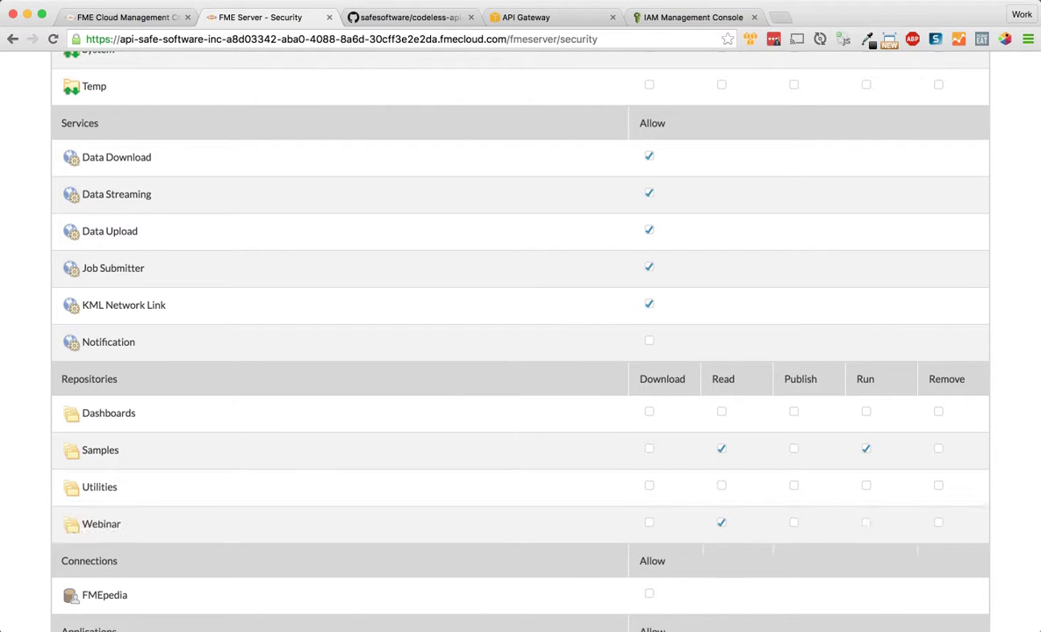
pyautogui.scroll(-3, 518, 523)
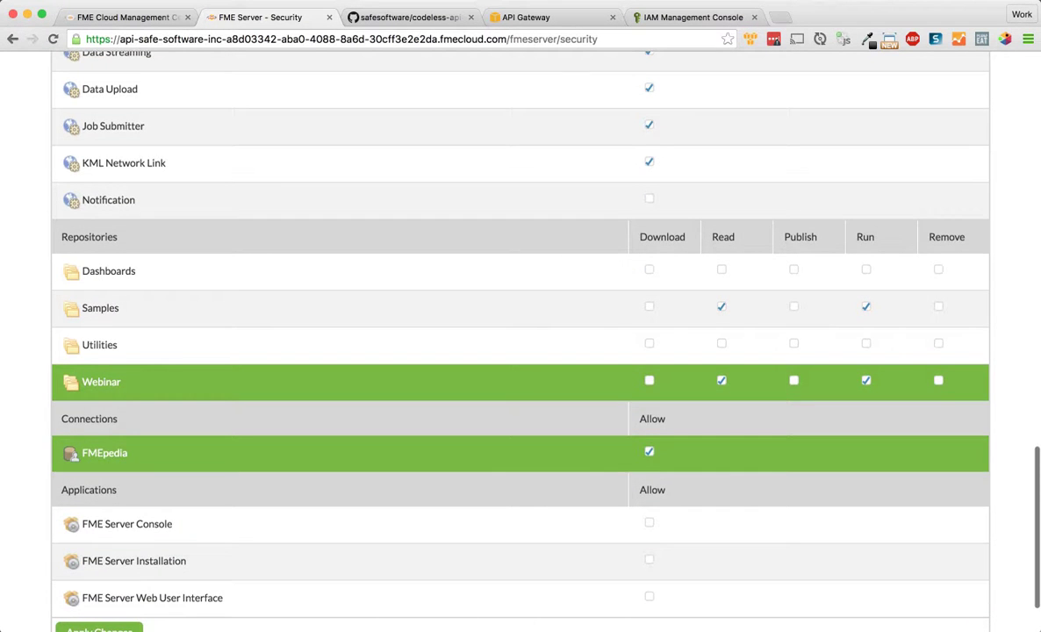
pyautogui.scroll(-2, 518, 474)
pyautogui.scroll(6, 517, 474)
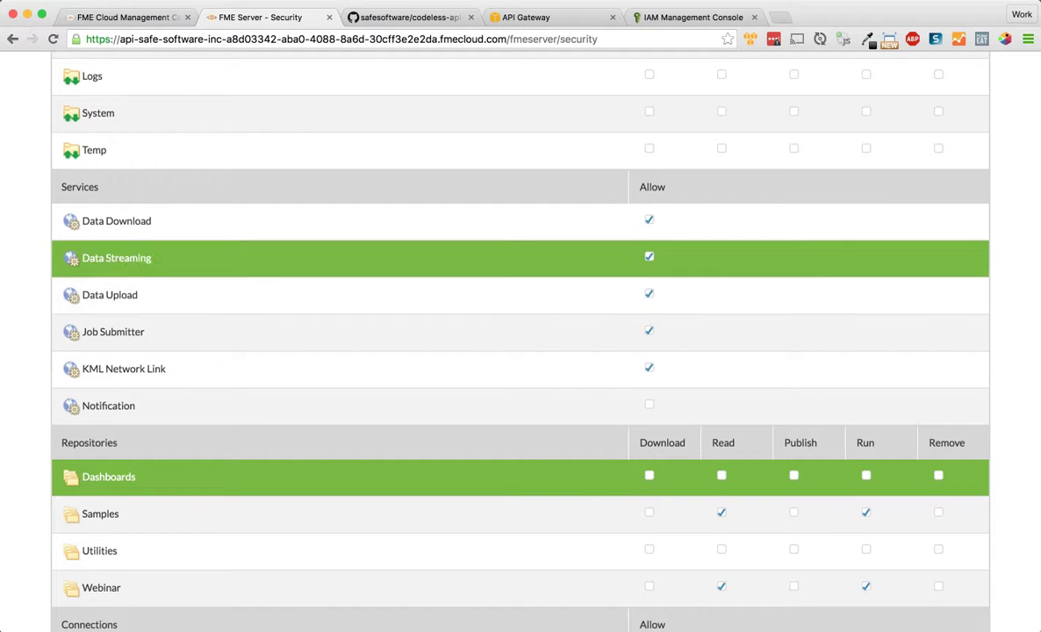
pyautogui.scroll(-6, 518, 281)
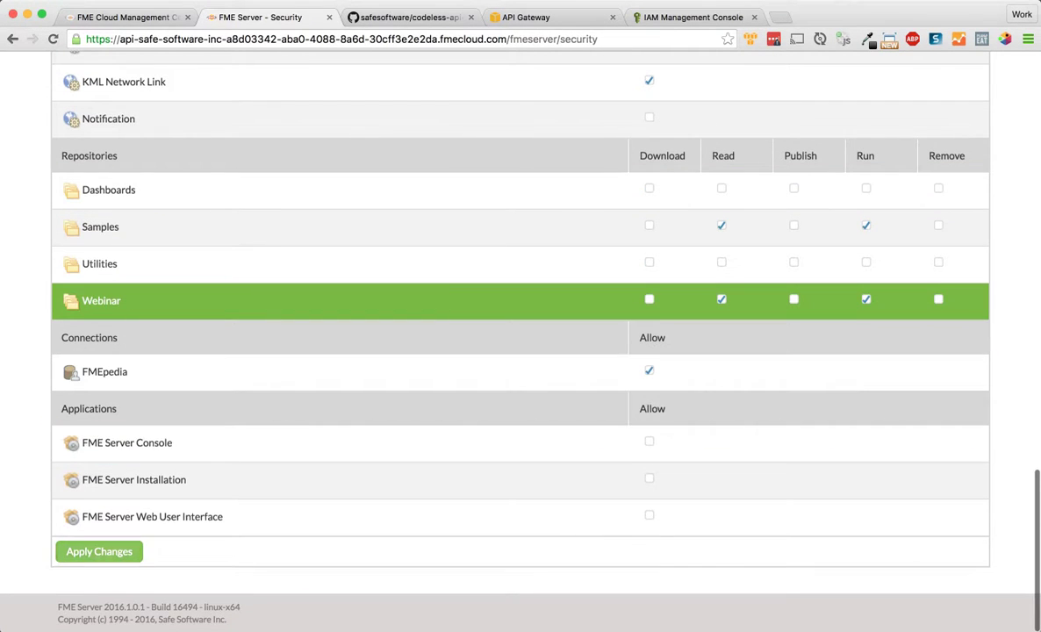
pyautogui.click(99, 551)
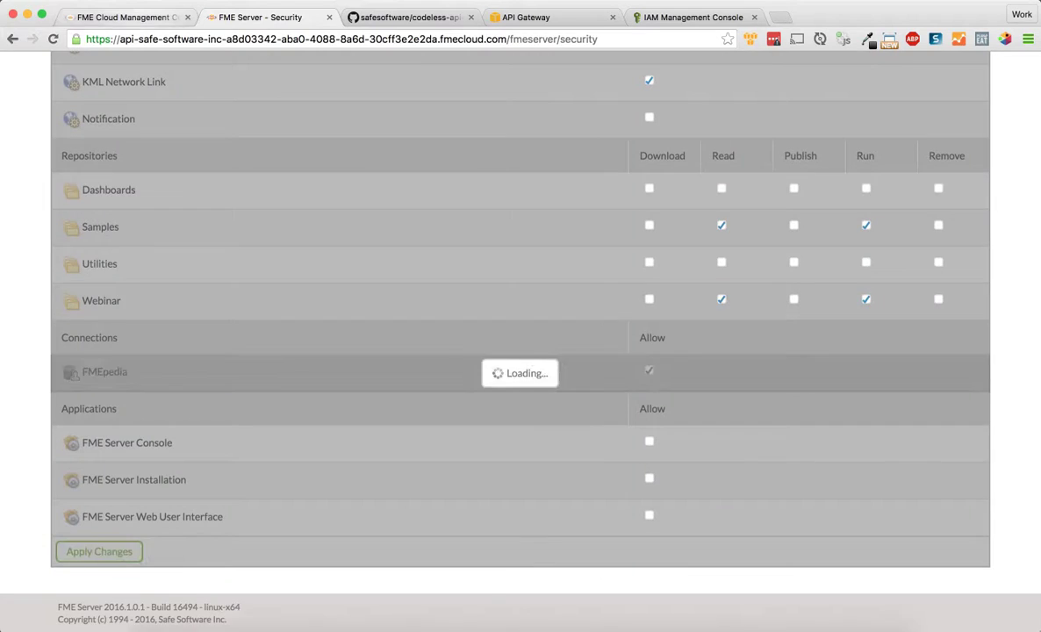
# Step: Go back to the transit_api_get_bus.fmw run page, show the developer information and copy the Direct URL example again
pyautogui.hotkey('ctrl', 'Up')
pyautogui.hotkey('ctrl', 'Up')
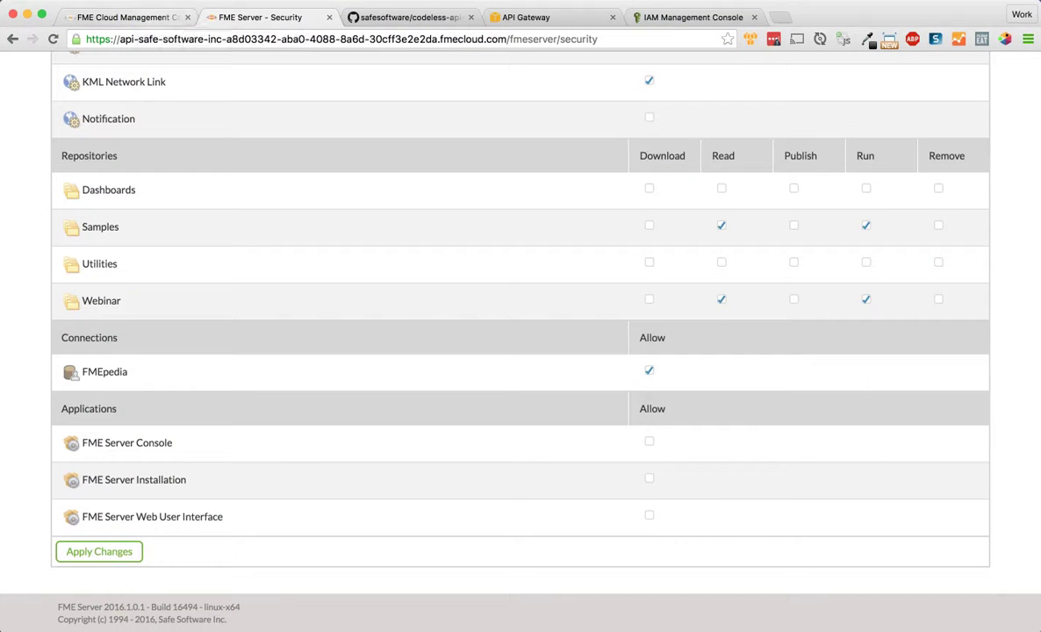
pyautogui.scroll(12, 518, 333)
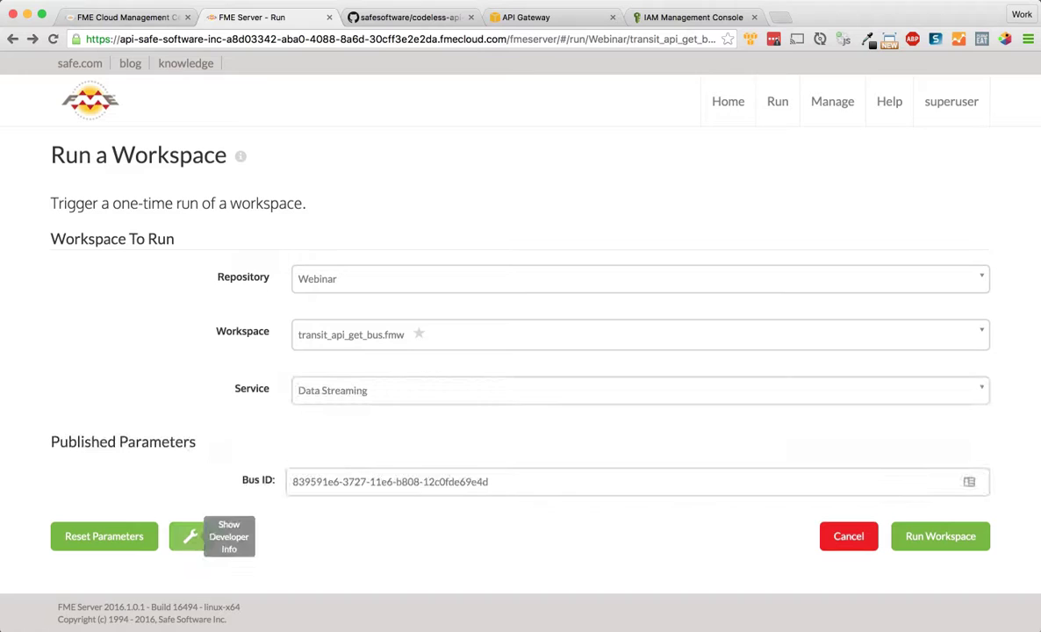
pyautogui.scroll(-5, 521, 351)
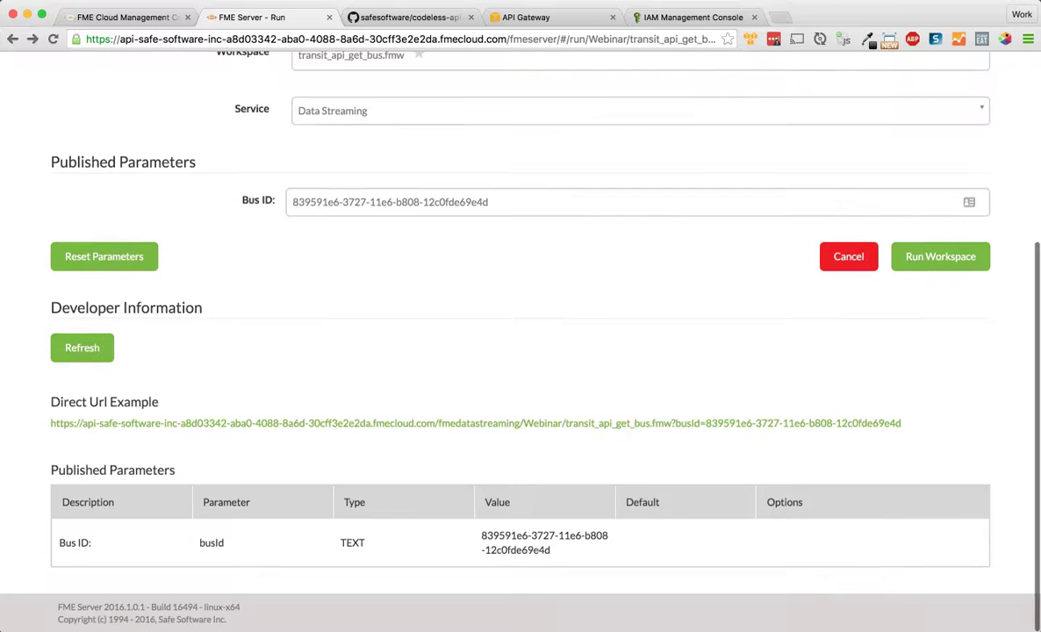
pyautogui.moveTo(901, 423); pyautogui.dragTo(63, 346)
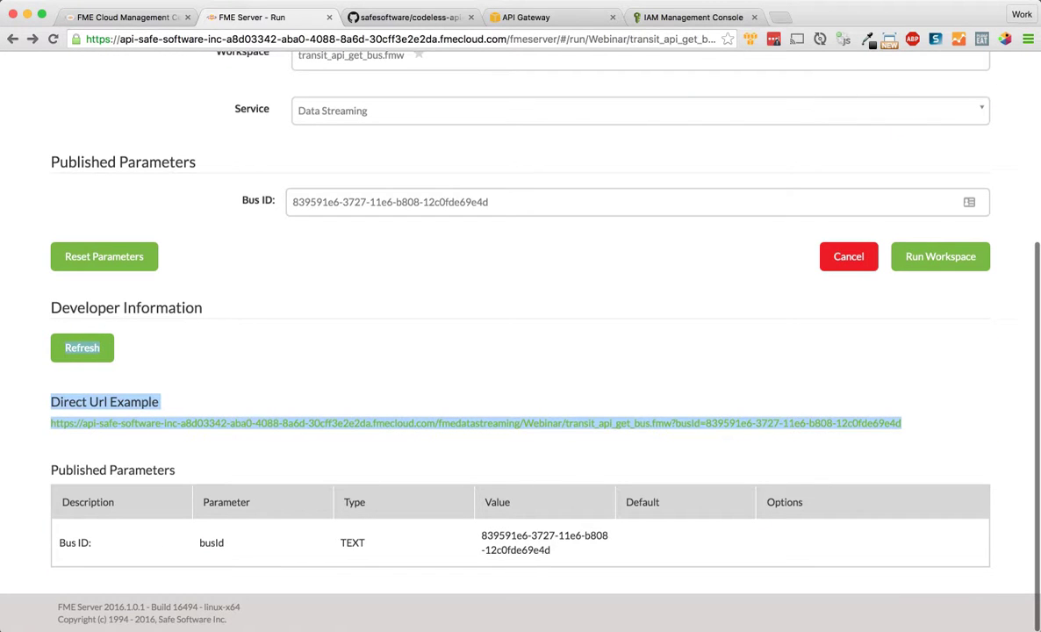
pyautogui.moveTo(904, 423); pyautogui.dragTo(53, 423)
pyautogui.press('super+c')
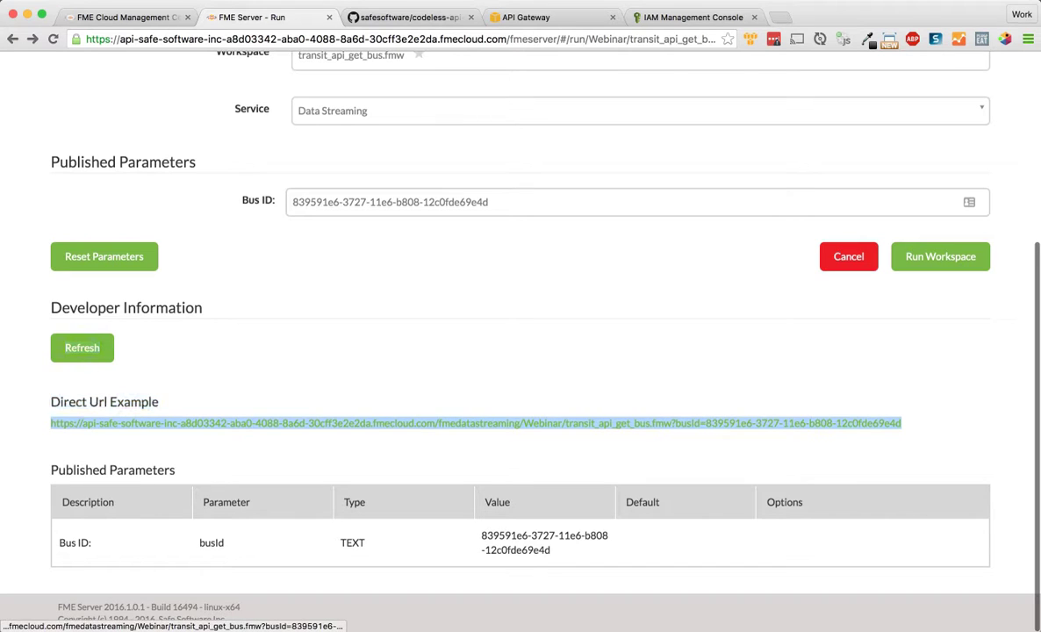
# Step: Test guest access to the get bus direct URL in a new incognito window, check the JSON response and close the window
pyautogui.click(98, 0)
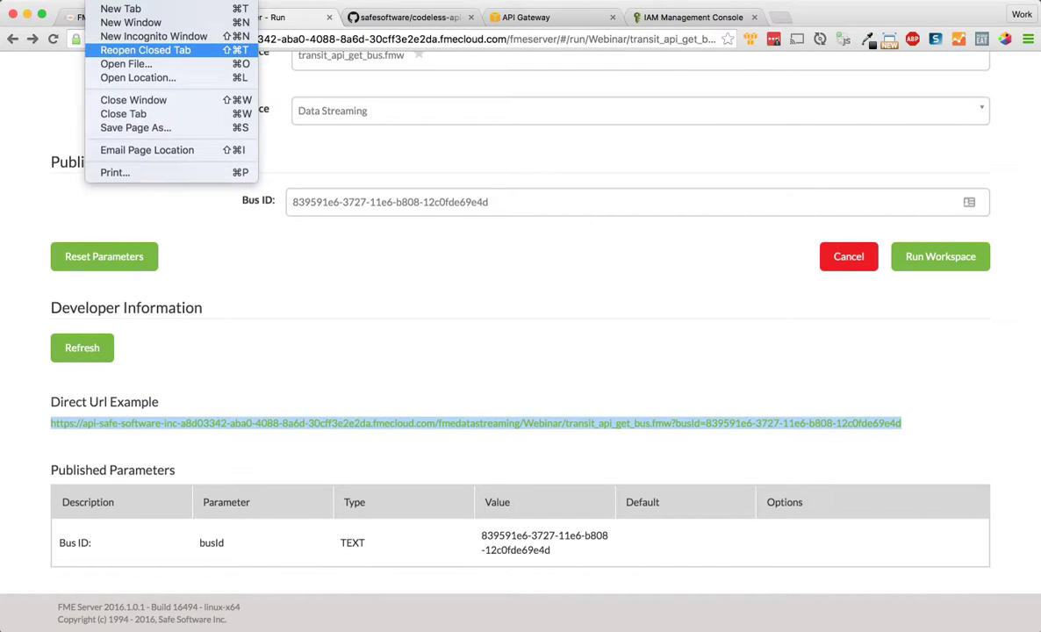
pyautogui.click(154, 36)
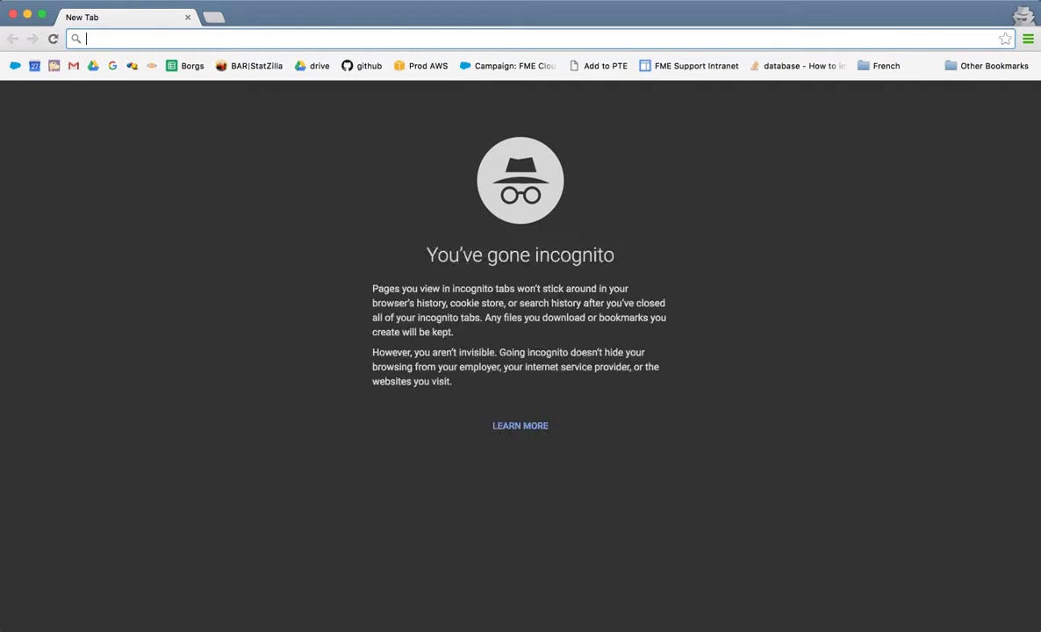
pyautogui.press('super+v')
pyautogui.press('Return')
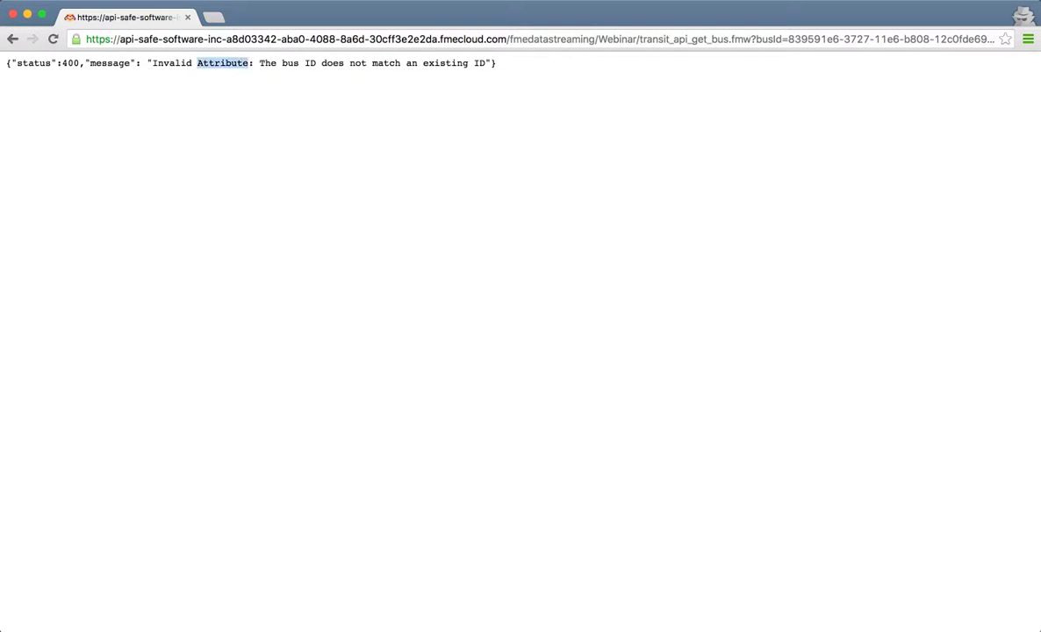
pyautogui.tripleClick(219, 63)
pyautogui.press('super+w')
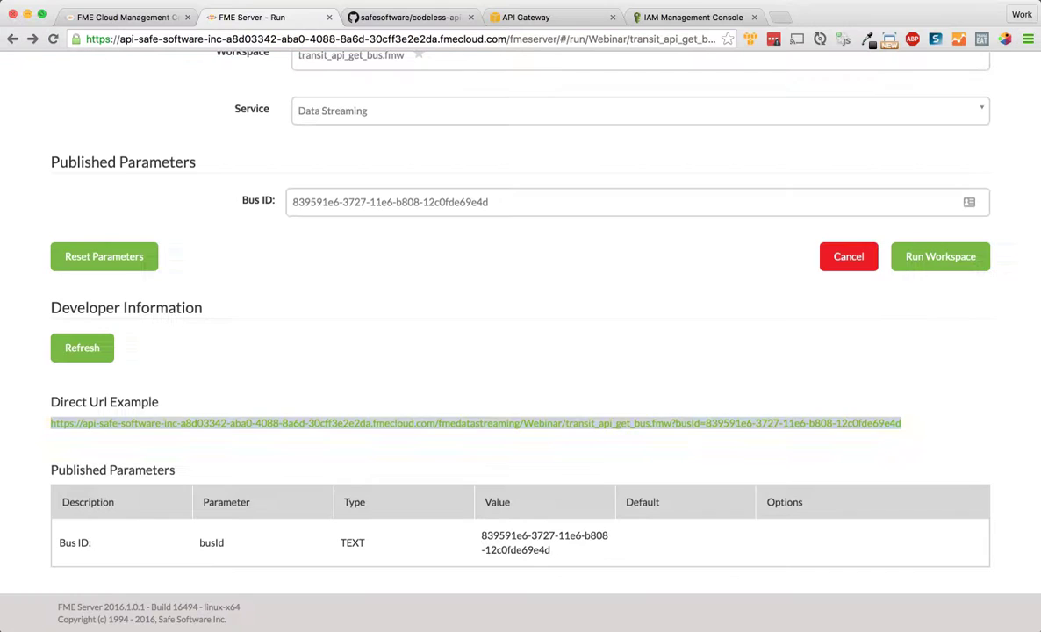
pyautogui.click(491, 368)
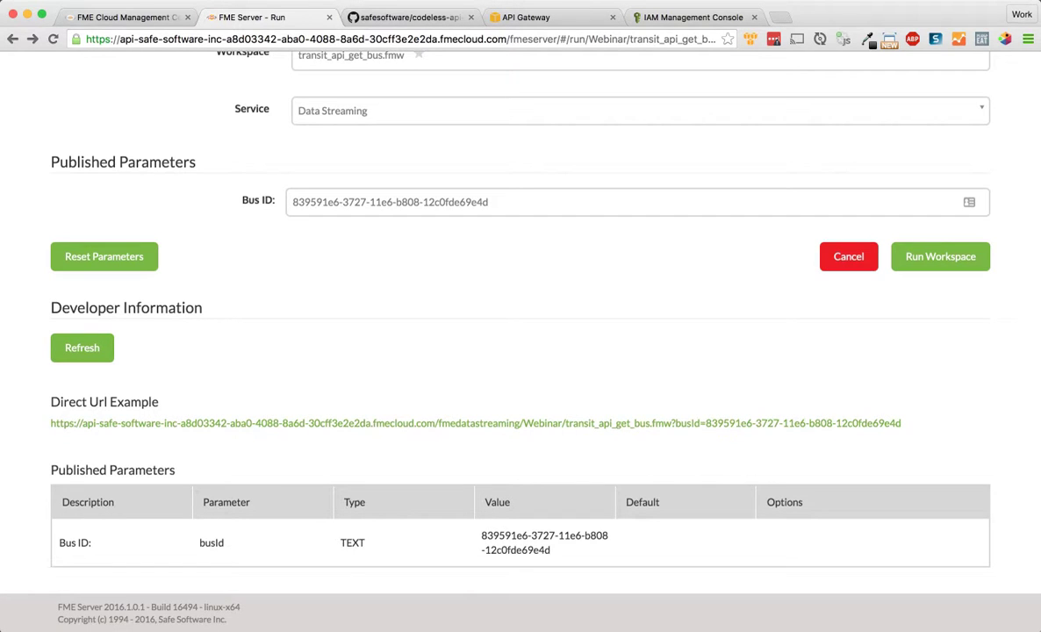
# Step: Copy the FME Server host name from its address and open the code of the httpApiHandler function in AWS Lambda
pyautogui.moveTo(119, 38); pyautogui.dragTo(506, 39)
pyautogui.press('super+c')
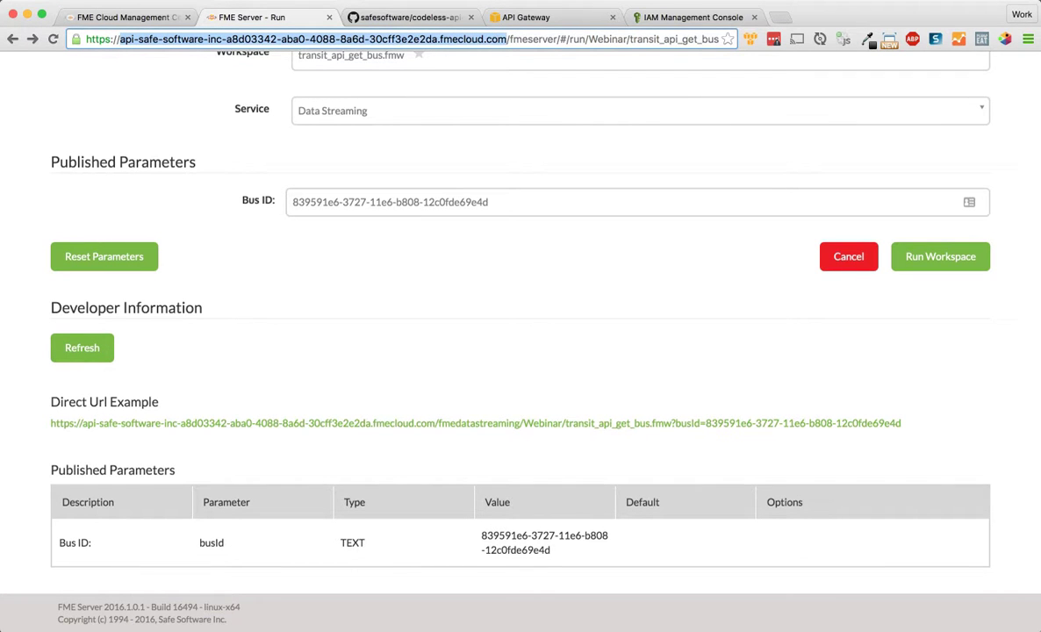
pyautogui.click(526, 17)
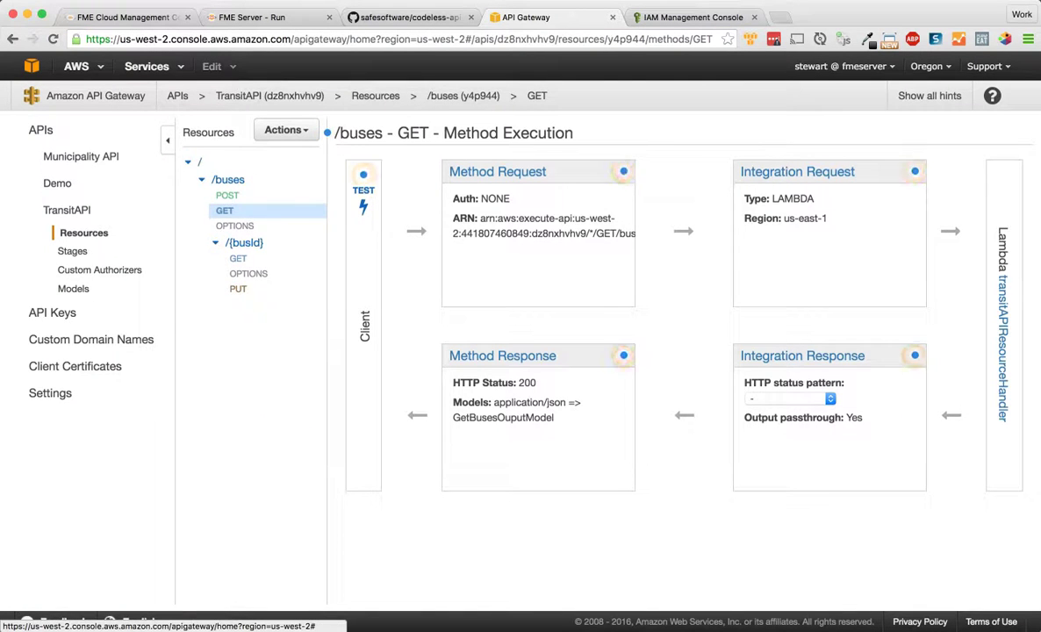
pyautogui.click(152, 67)
pyautogui.click(67, 208)
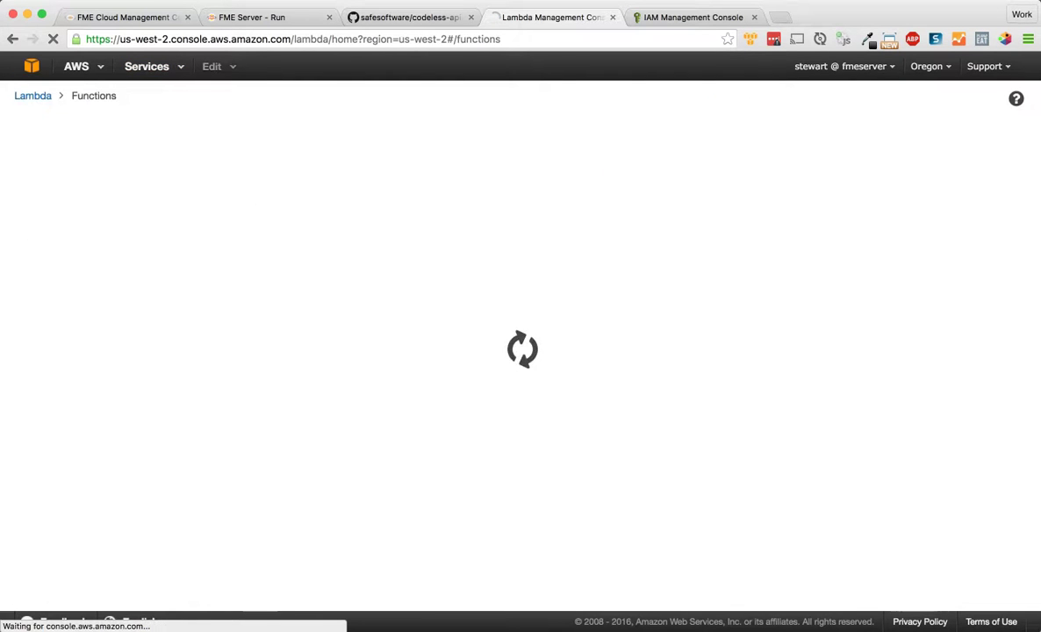
pyautogui.click(104, 247)
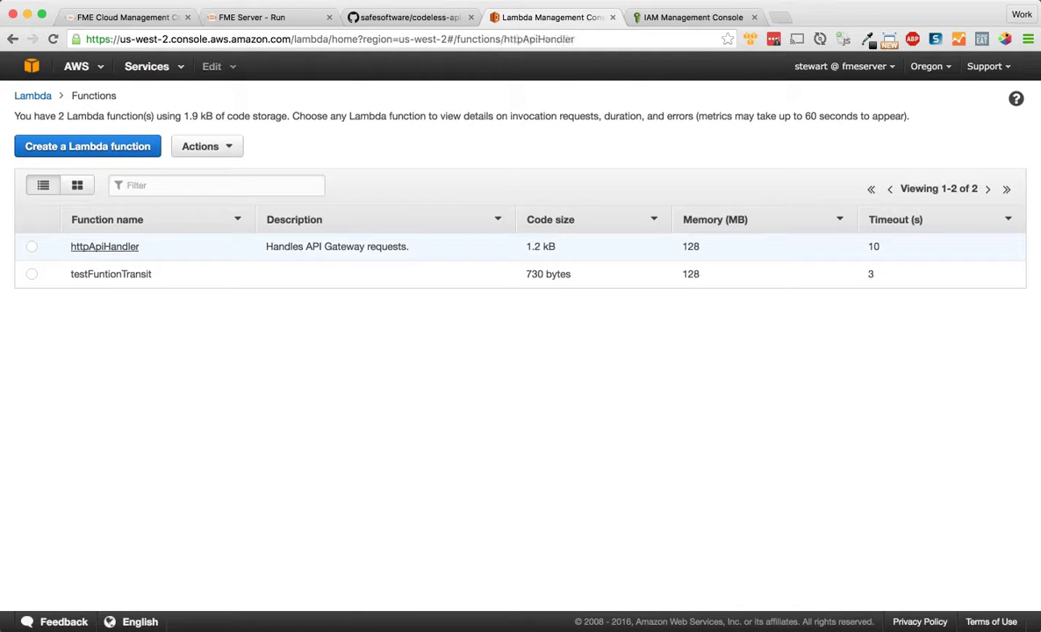
pyautogui.click(276, 276)
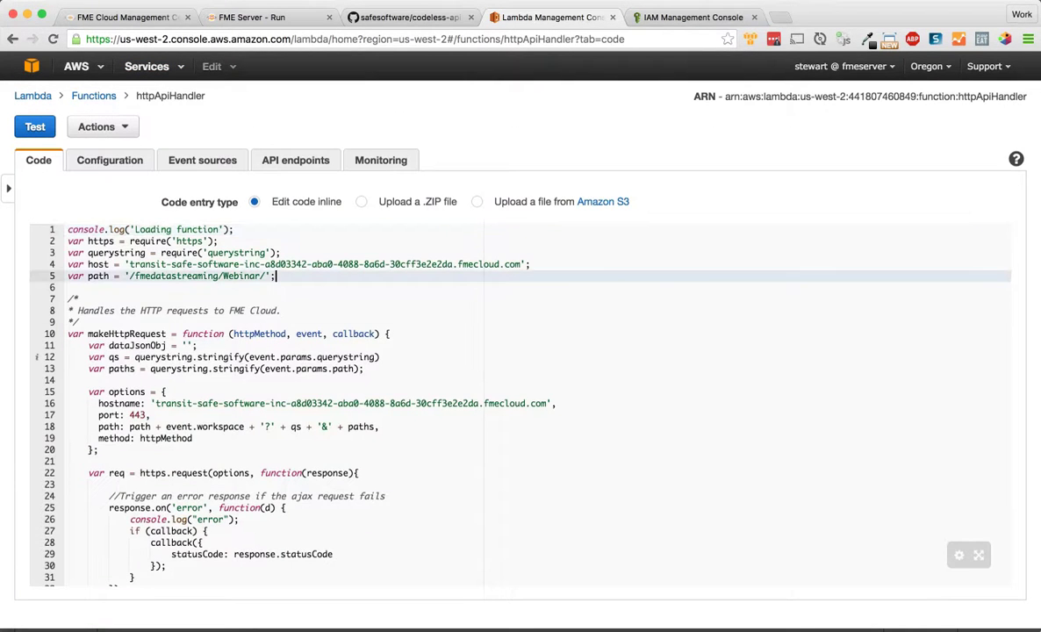
# Step: Replace the host variable on line 4 with api-safe-software-inc-a8d03342-aba0-4088-8a6d-30cff3e2e2da.fmecloud.com, check the Webinar path on line 5 and save the function
pyautogui.moveTo(521, 265); pyautogui.dragTo(129, 264)
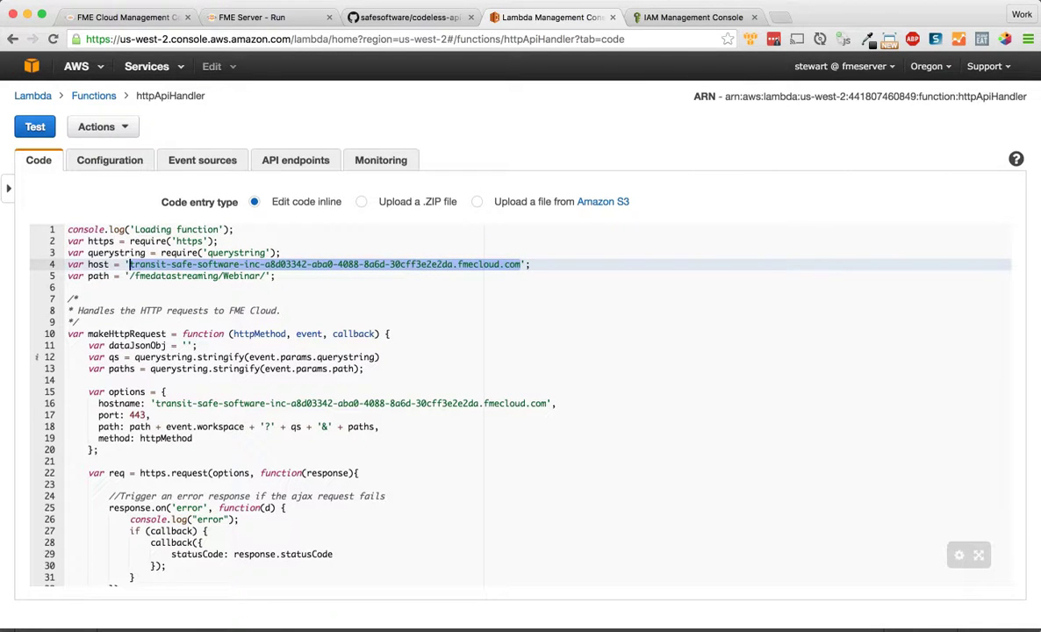
pyautogui.press('super+v')
pyautogui.moveTo(260, 275); pyautogui.dragTo(224, 276)
pyautogui.click(192, 275)
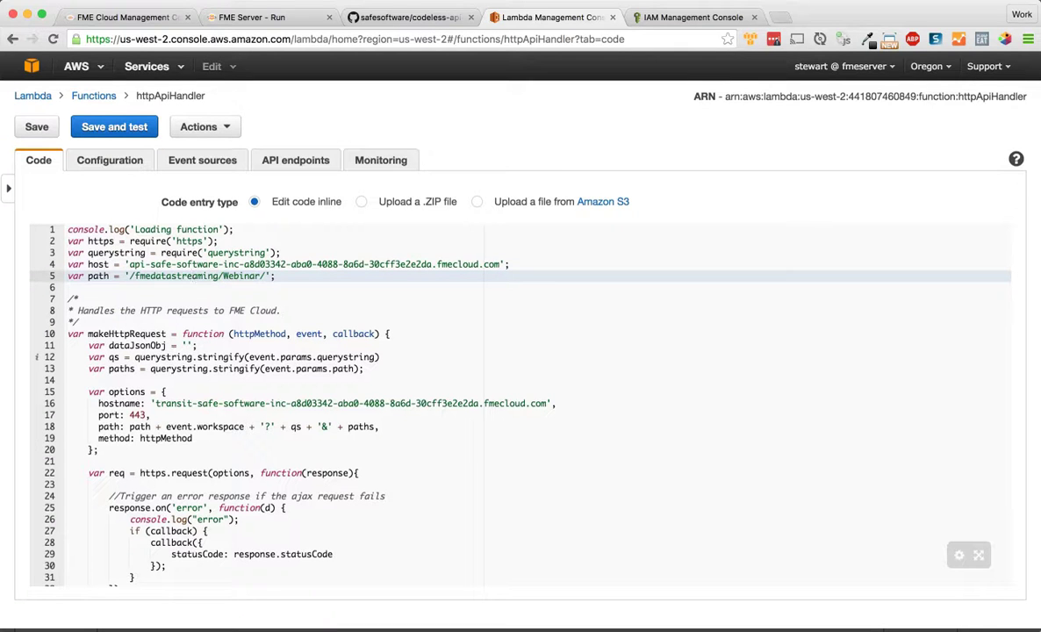
pyautogui.moveTo(223, 276); pyautogui.dragTo(255, 275)
pyautogui.click(37, 127)
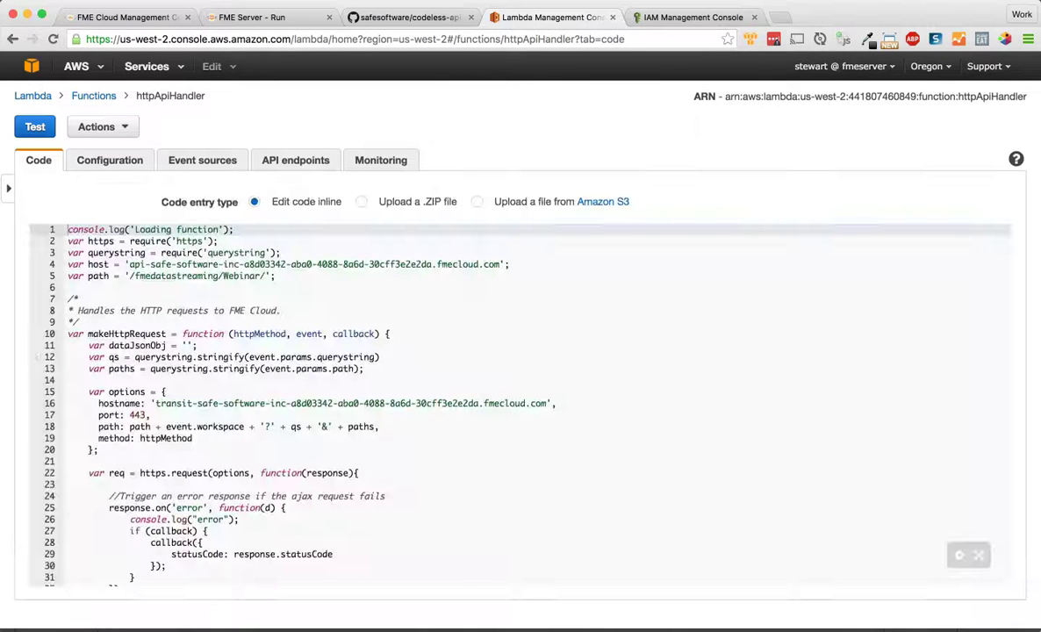
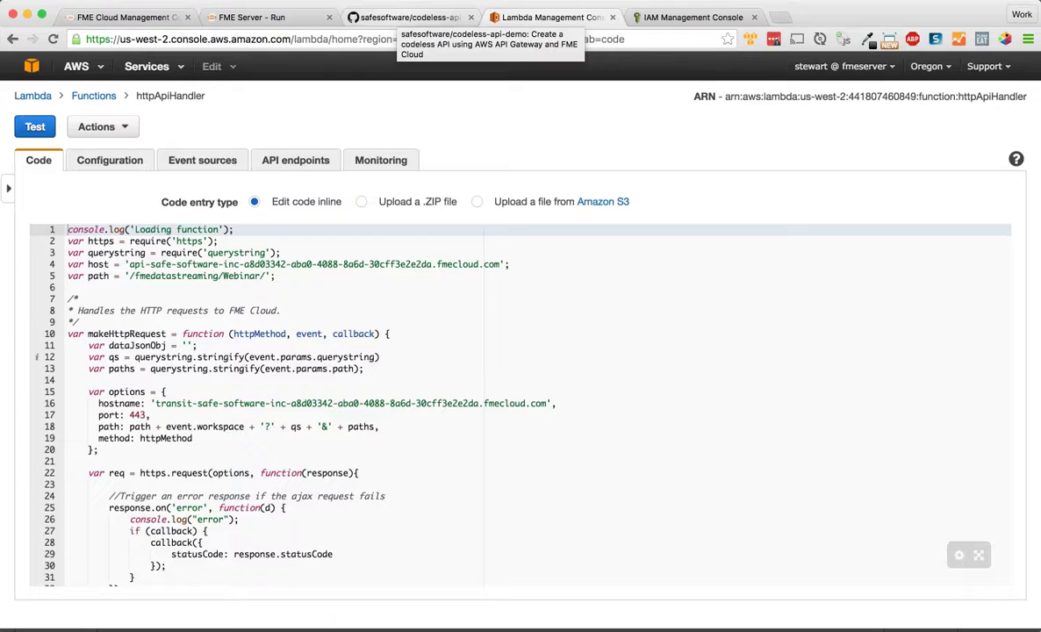
# Step: Read the AWS permissions instructions in the codeless-api-demo README on GitHub and return to the AWS Lambda console
pyautogui.click(409, 17)
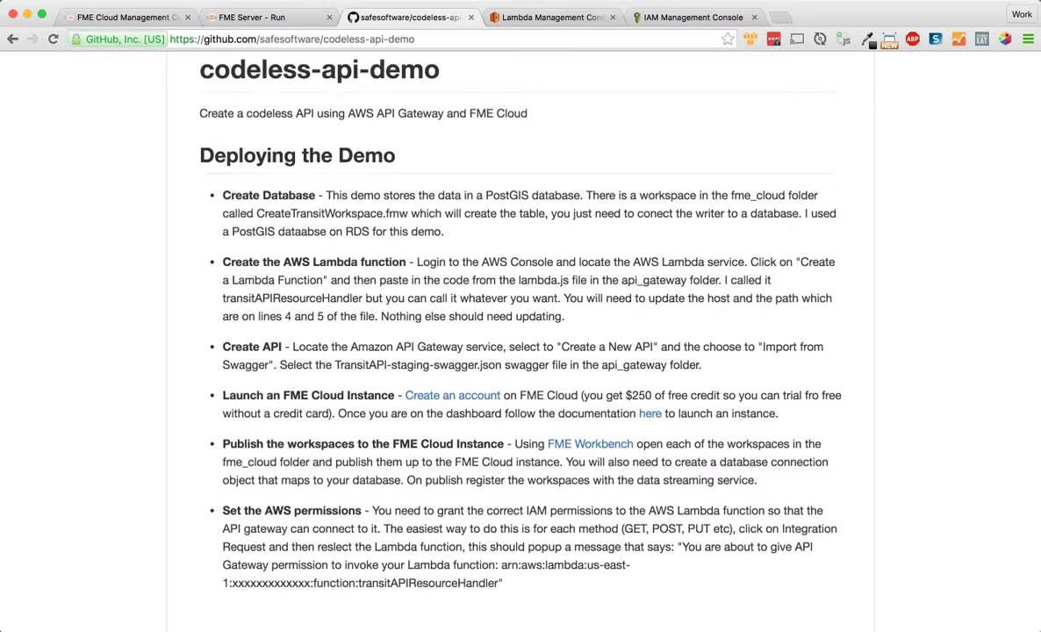
pyautogui.moveTo(503, 583); pyautogui.dragTo(372, 509)
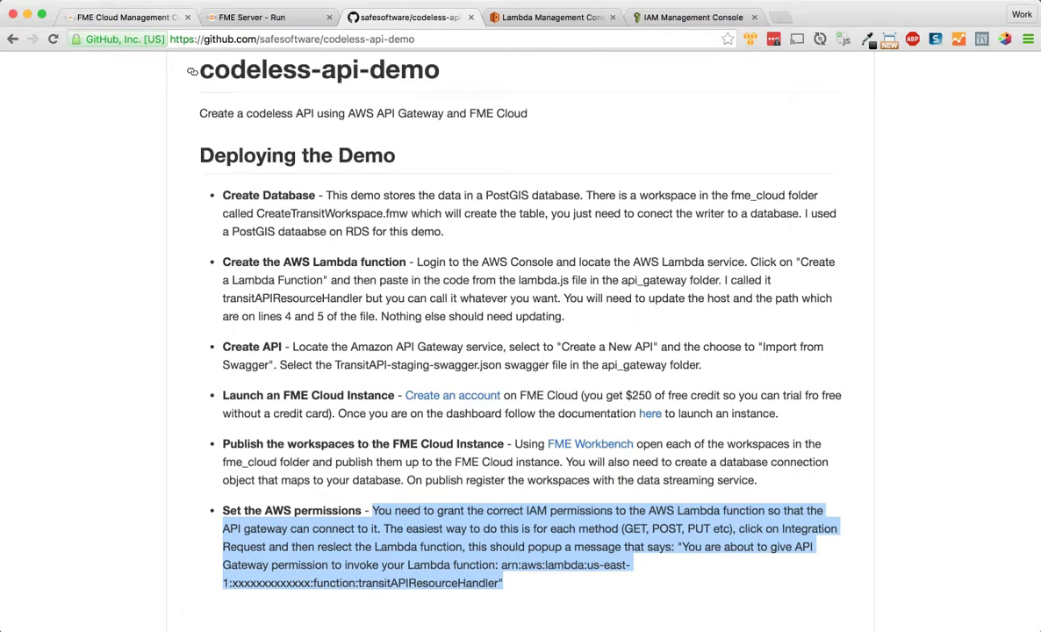
pyautogui.click(123, 17)
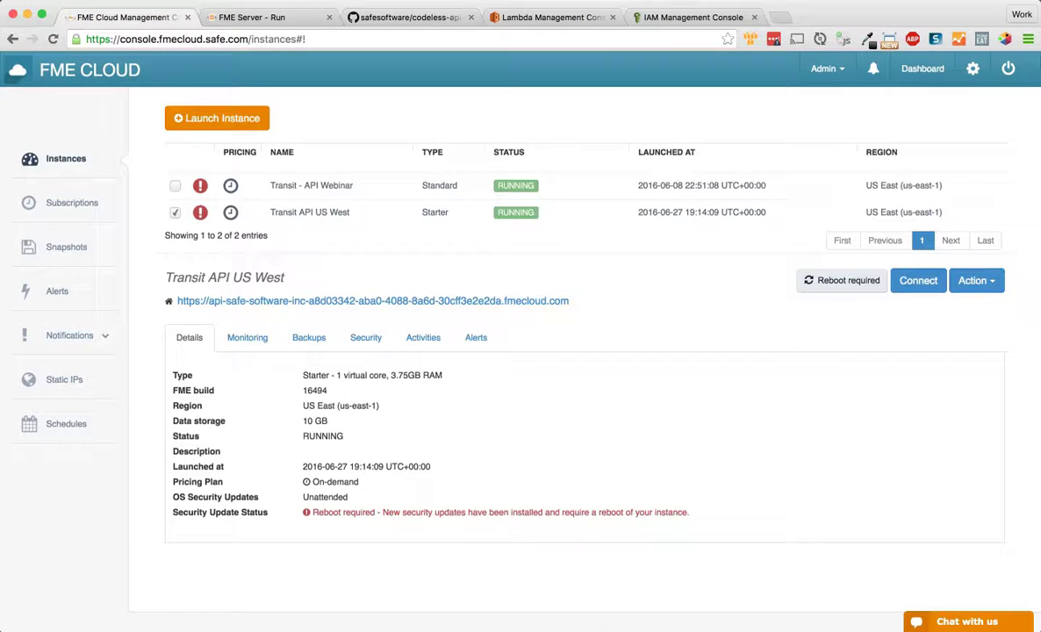
pyautogui.click(262, 18)
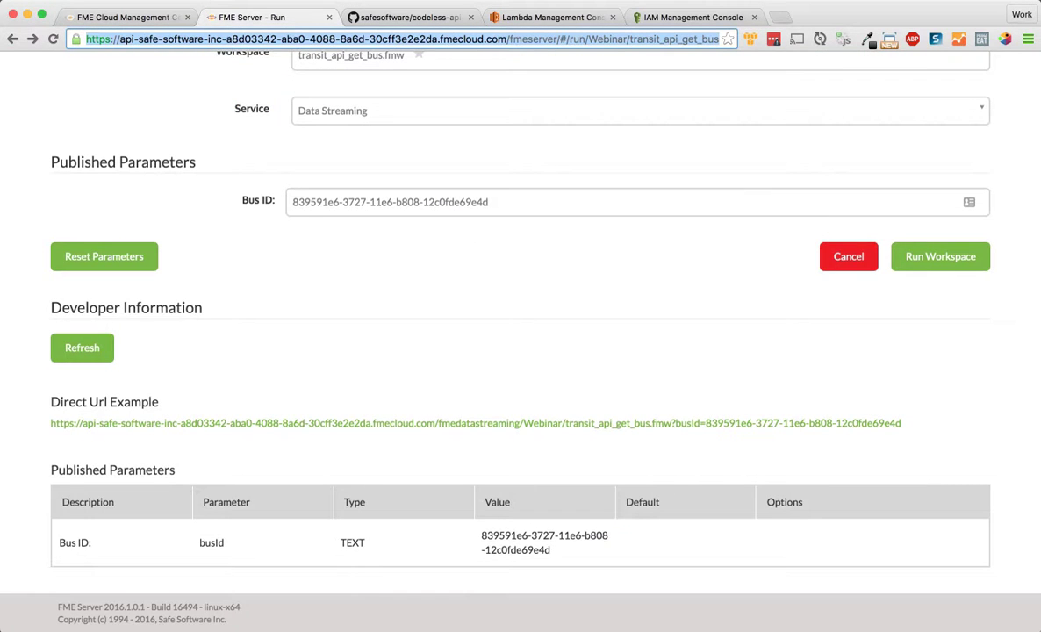
pyautogui.click(551, 17)
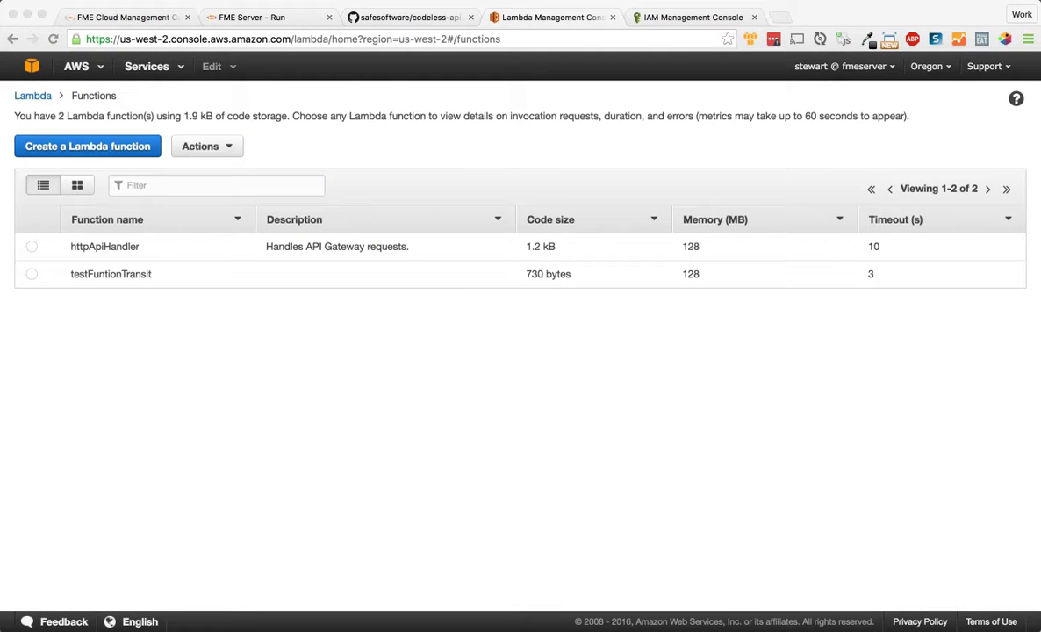
# Step: Switch to the API Gateway service and open the TransitAPI resources at the GET method of /buses
pyautogui.click(146, 66)
pyautogui.click(78, 156)
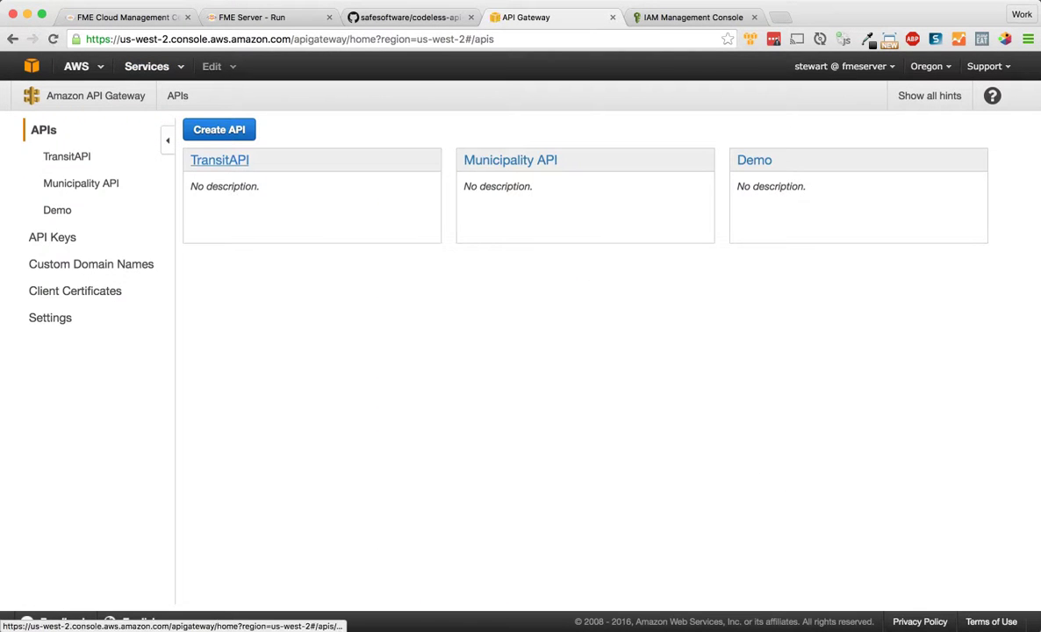
pyautogui.click(220, 160)
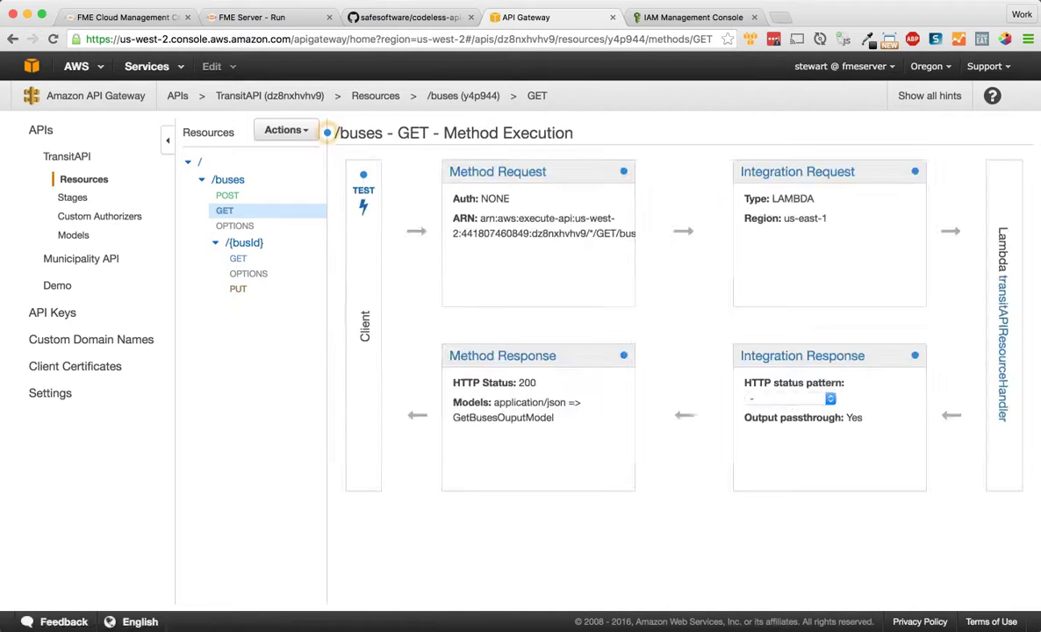
# Step: Run a test call of the /buses GET method, check the end of its log and open the method's integration request
pyautogui.click(363, 199)
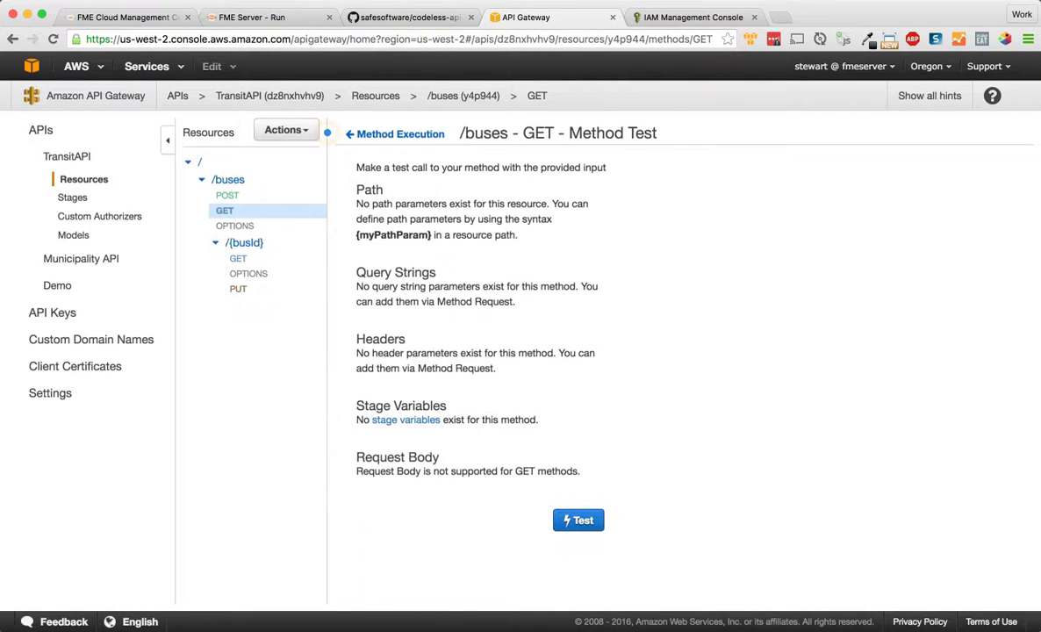
pyautogui.click(576, 521)
pyautogui.scroll(-10, 825, 351)
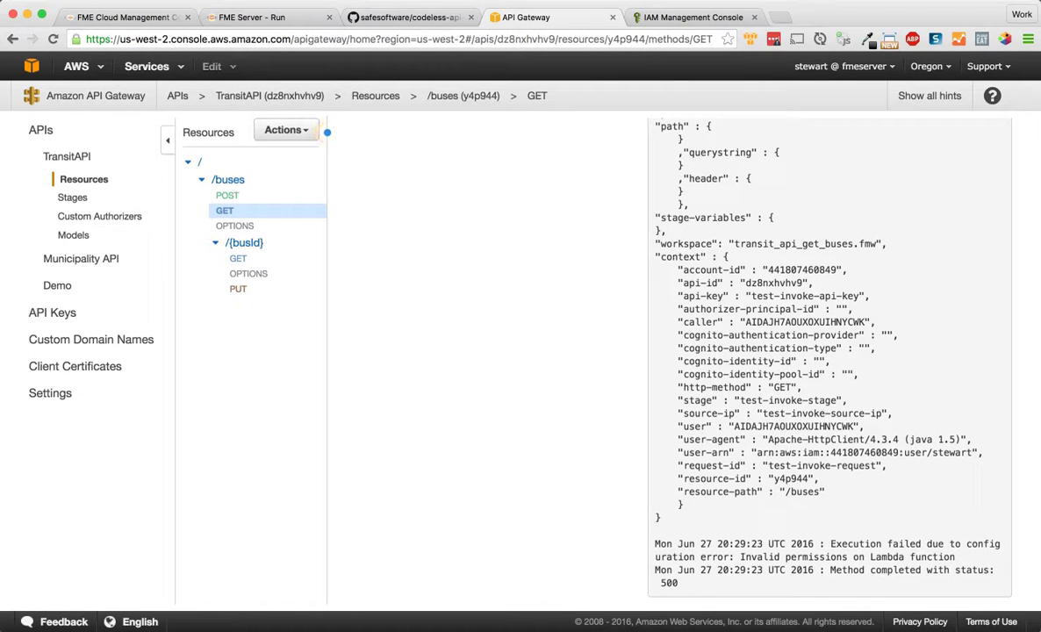
pyautogui.moveTo(780, 557); pyautogui.dragTo(921, 558)
pyautogui.click(922, 558)
pyautogui.scroll(10, 921, 559)
pyautogui.click(399, 136)
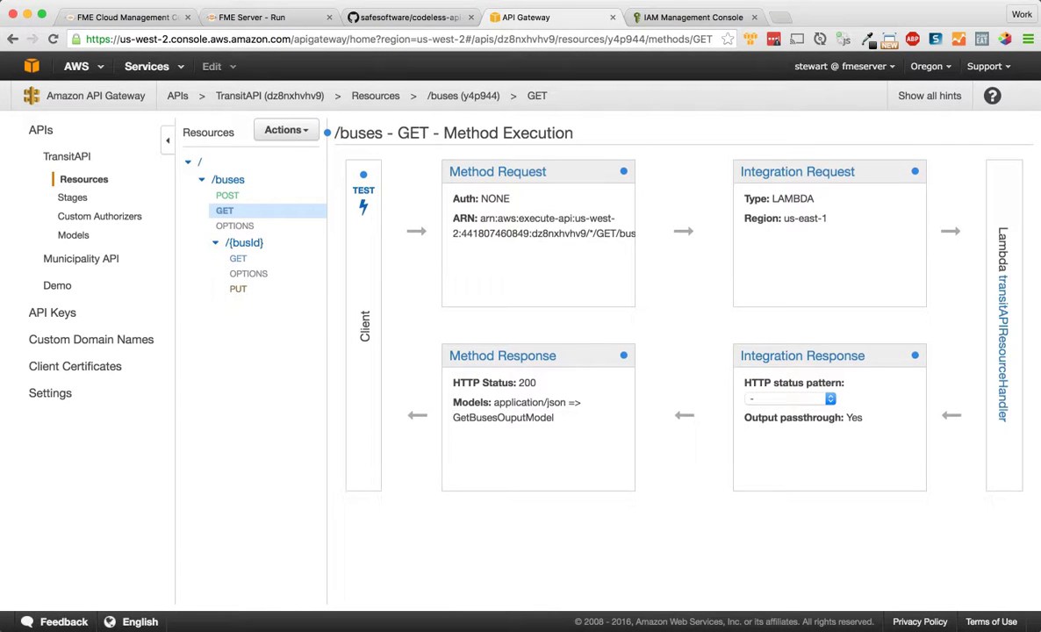
pyautogui.click(797, 171)
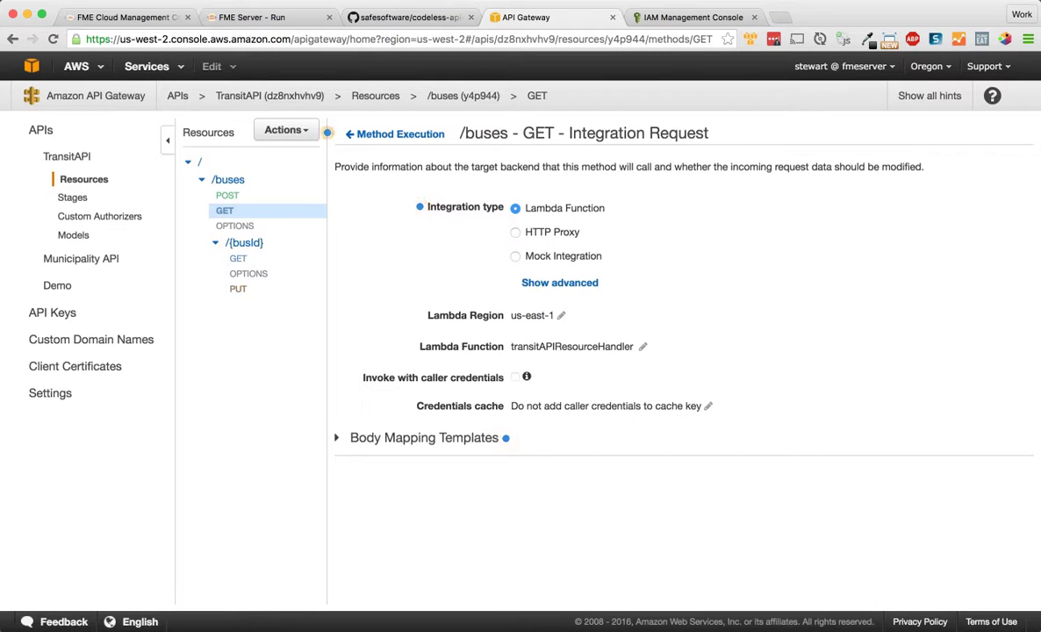
pyautogui.click(643, 346)
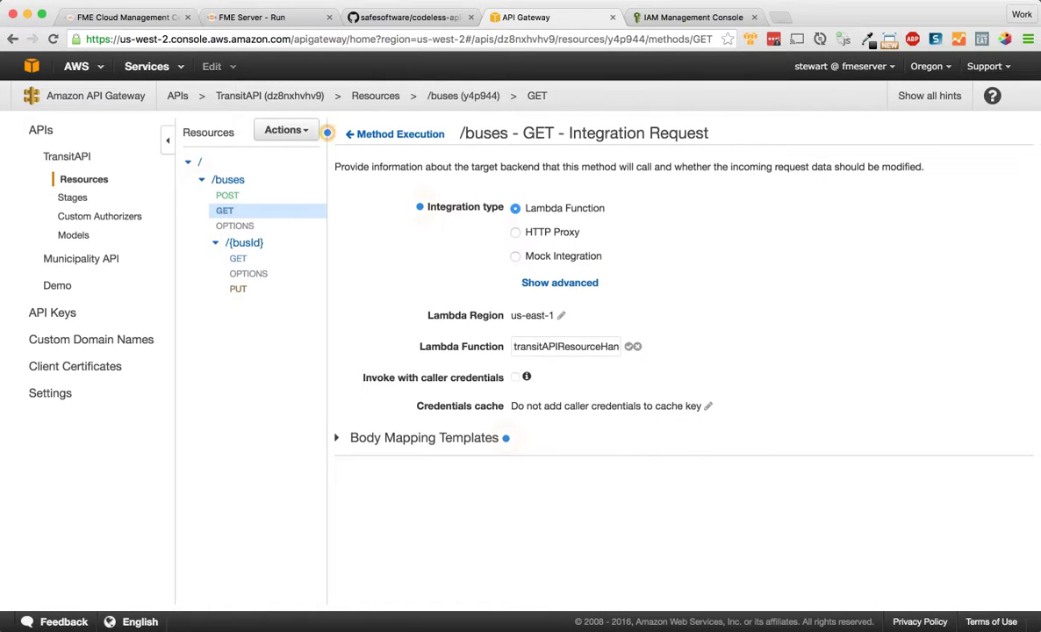
pyautogui.click(638, 347)
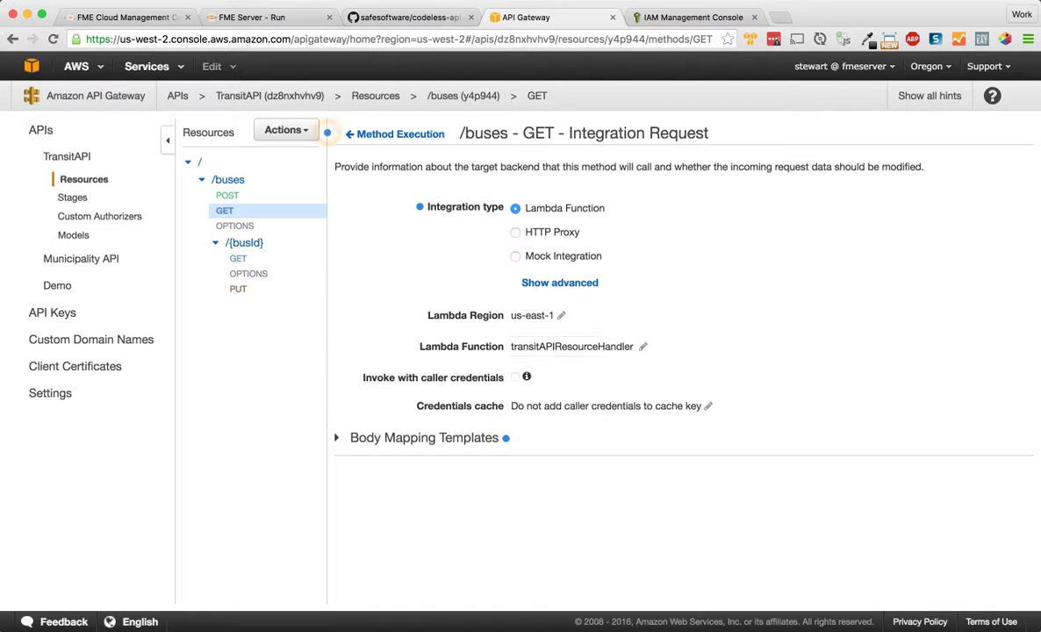
pyautogui.click(644, 347)
pyautogui.doubleClick(565, 346)
pyautogui.press('BackSpace')
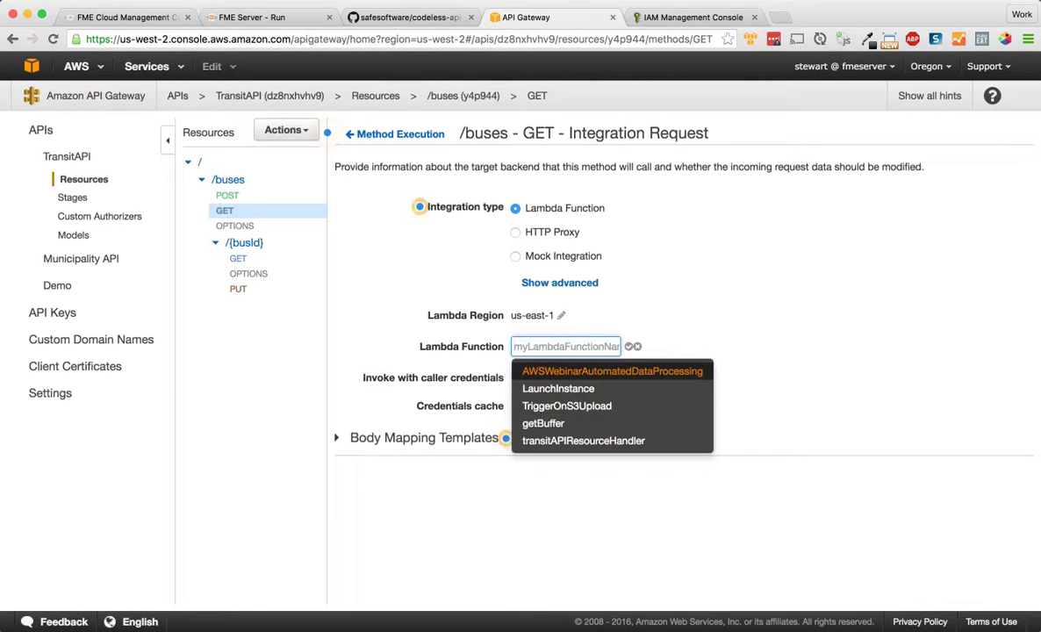
pyautogui.write('ht')
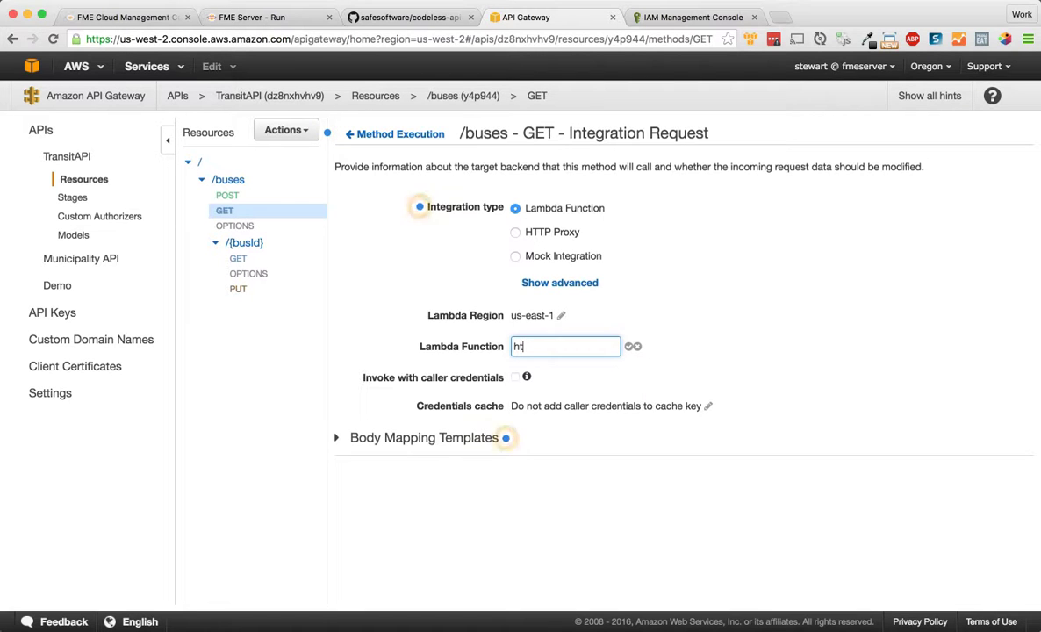
pyautogui.write('tp')
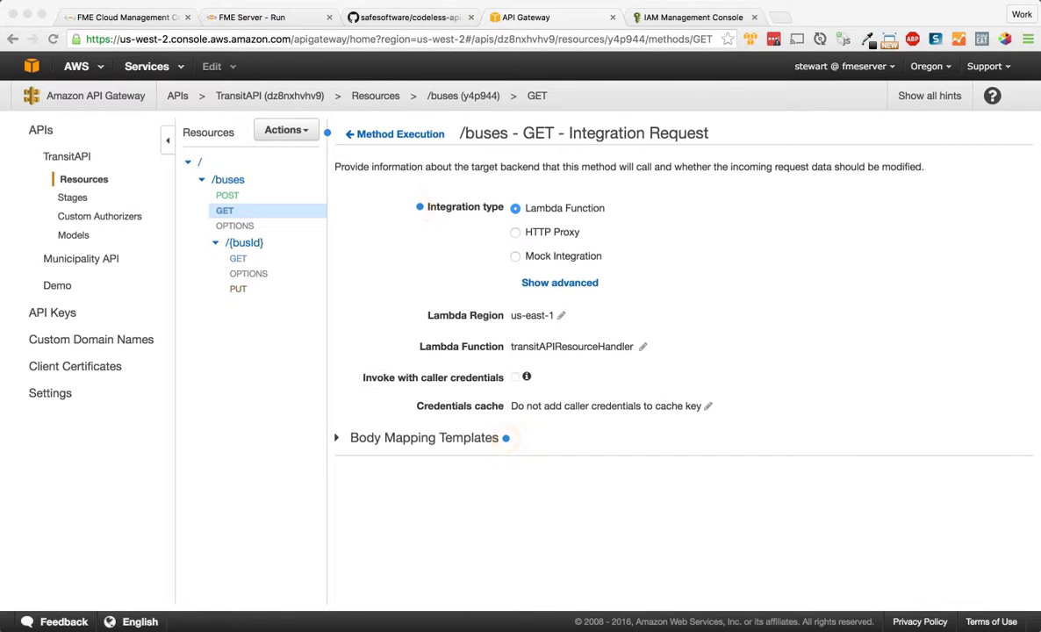
# Step: Set the Lambda region of the /buses GET integration request to us-west-2
pyautogui.click(561, 316)
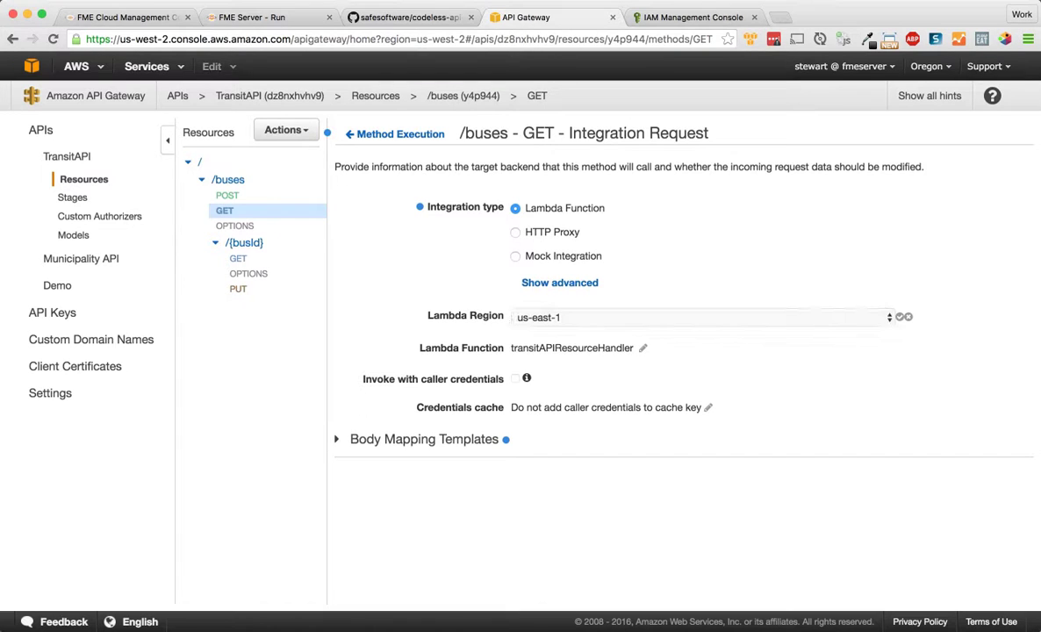
pyautogui.click(564, 316)
pyautogui.click(562, 344)
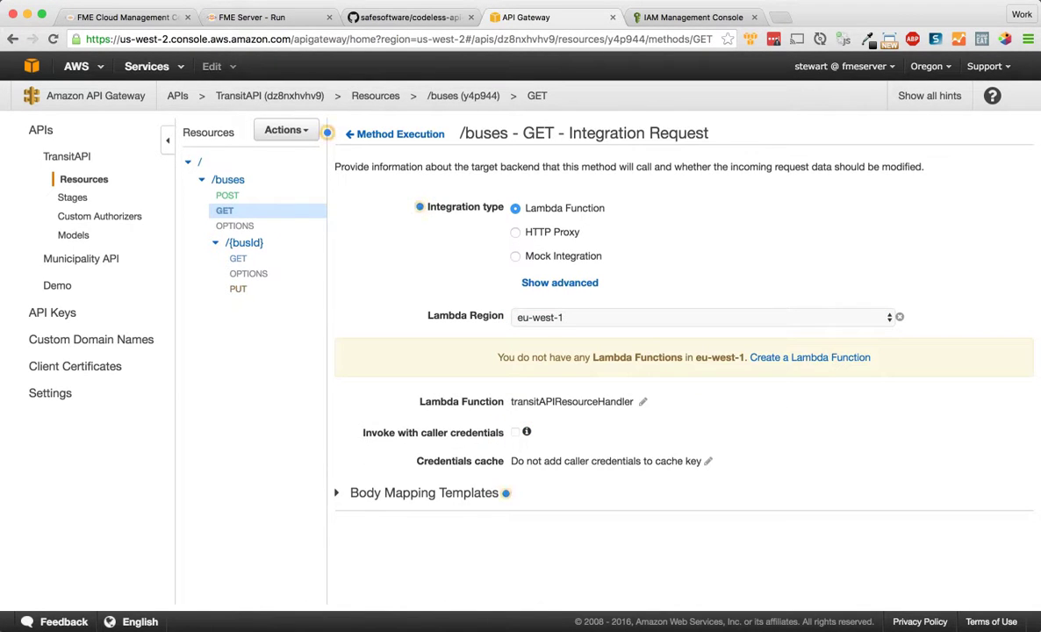
pyautogui.click(702, 318)
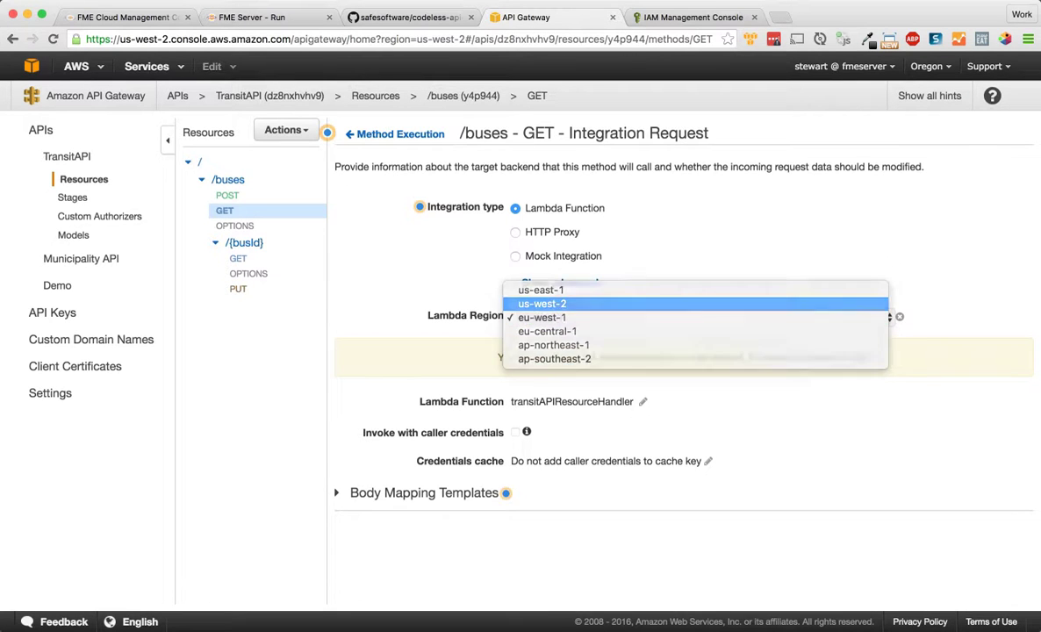
pyautogui.click(561, 304)
# Step: Set the GET method's Lambda function to httpApiHandler and grant API Gateway permission to invoke it
pyautogui.click(643, 348)
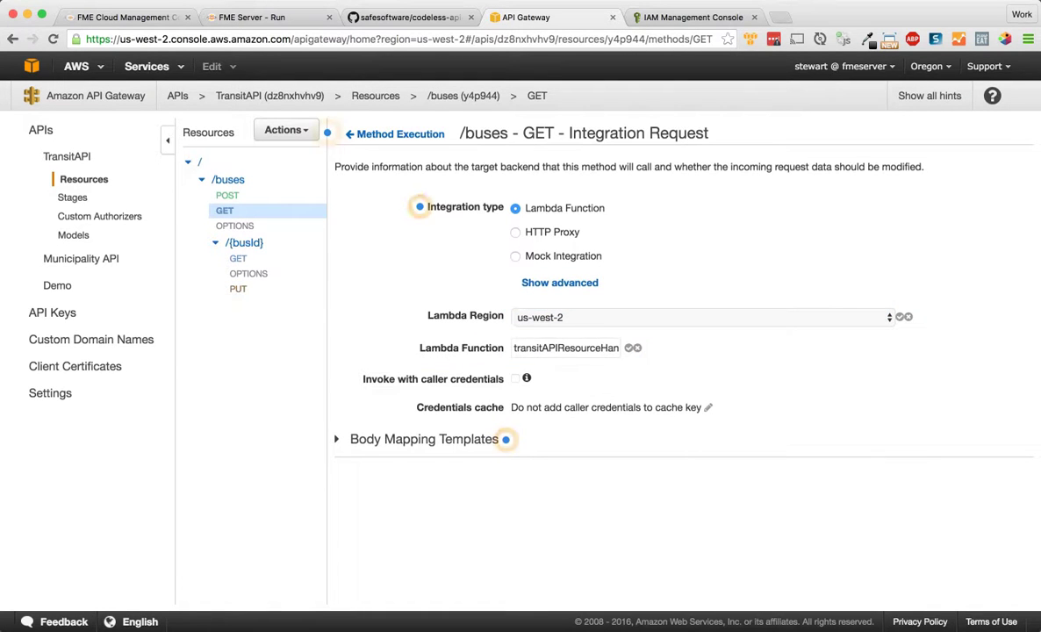
pyautogui.write('http')
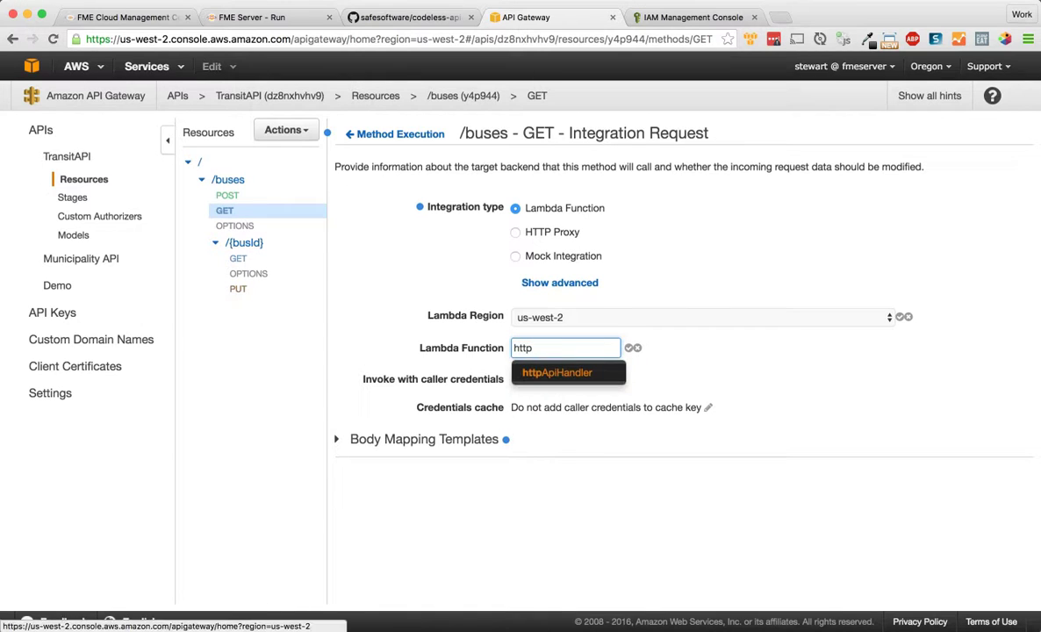
pyautogui.click(558, 373)
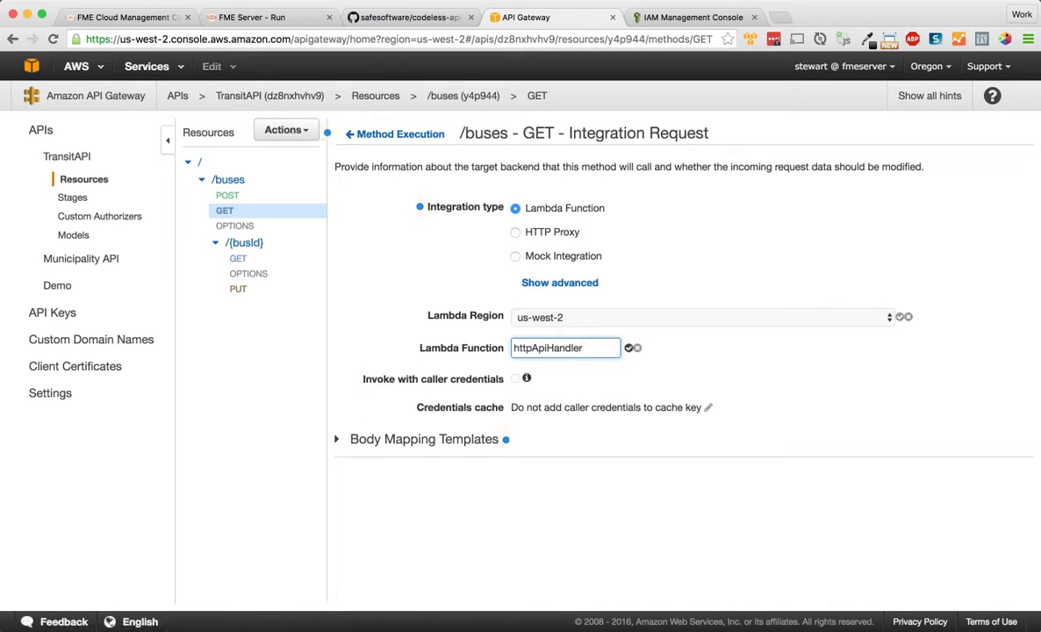
pyautogui.click(629, 349)
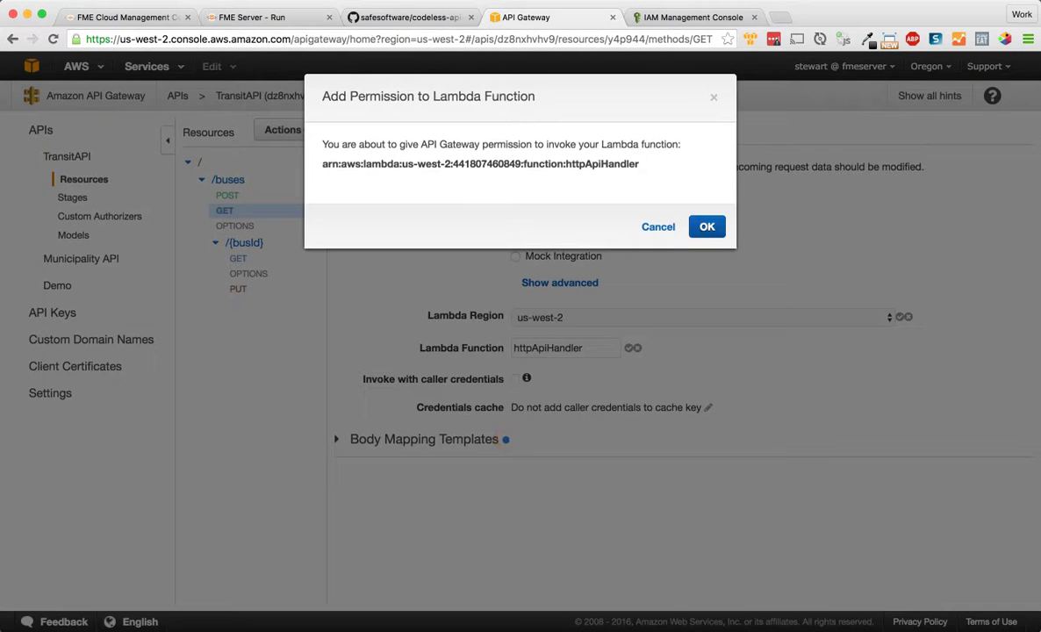
pyautogui.click(707, 226)
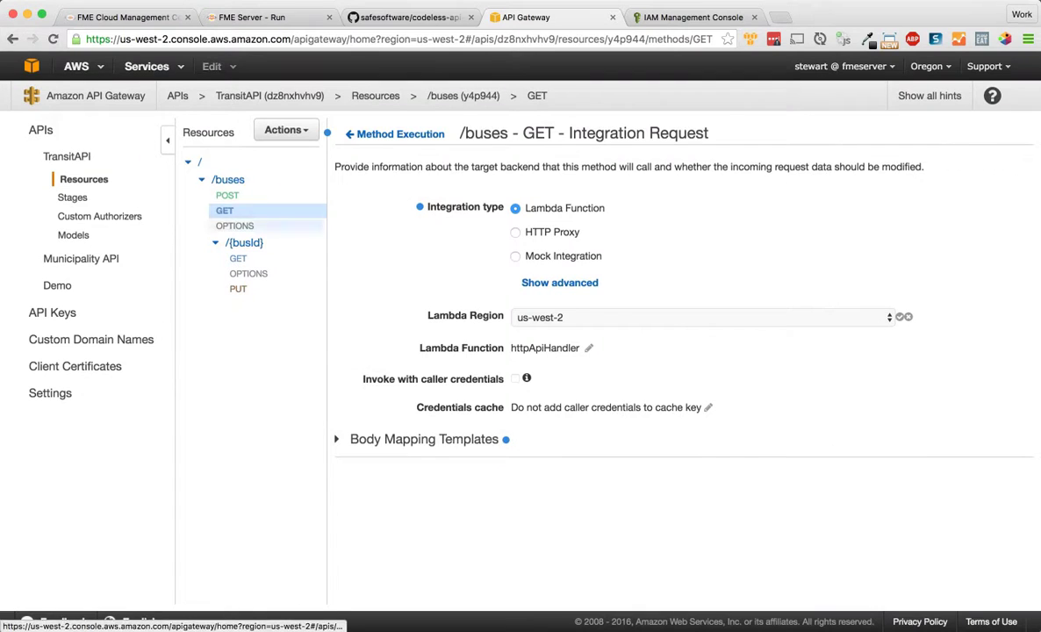
# Step: Set the Lambda region of the /buses POST method's integration request to us-west-2
pyautogui.click(228, 196)
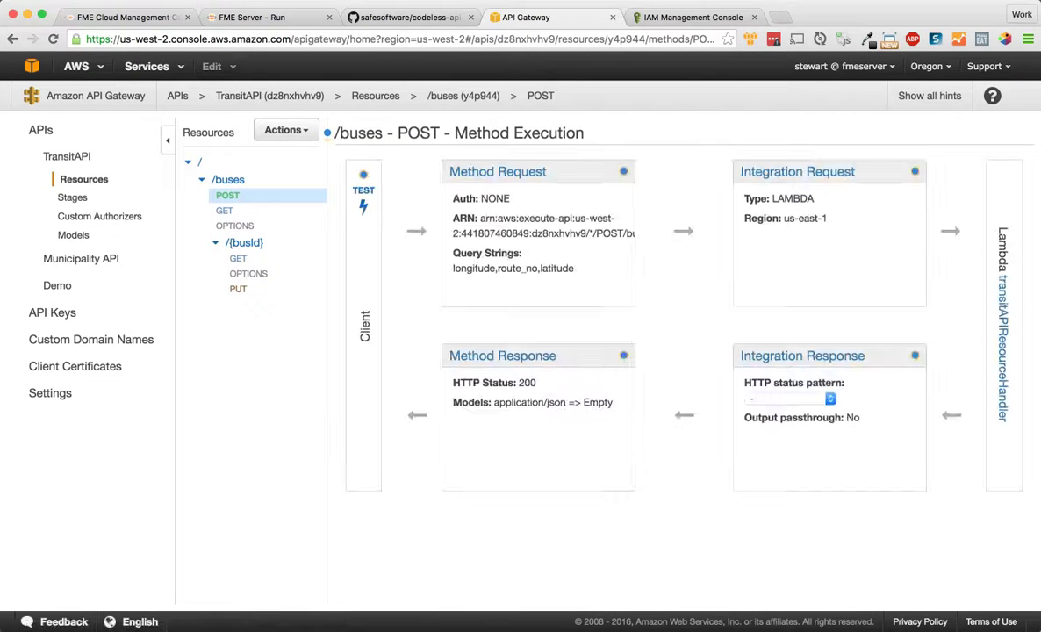
pyautogui.click(797, 171)
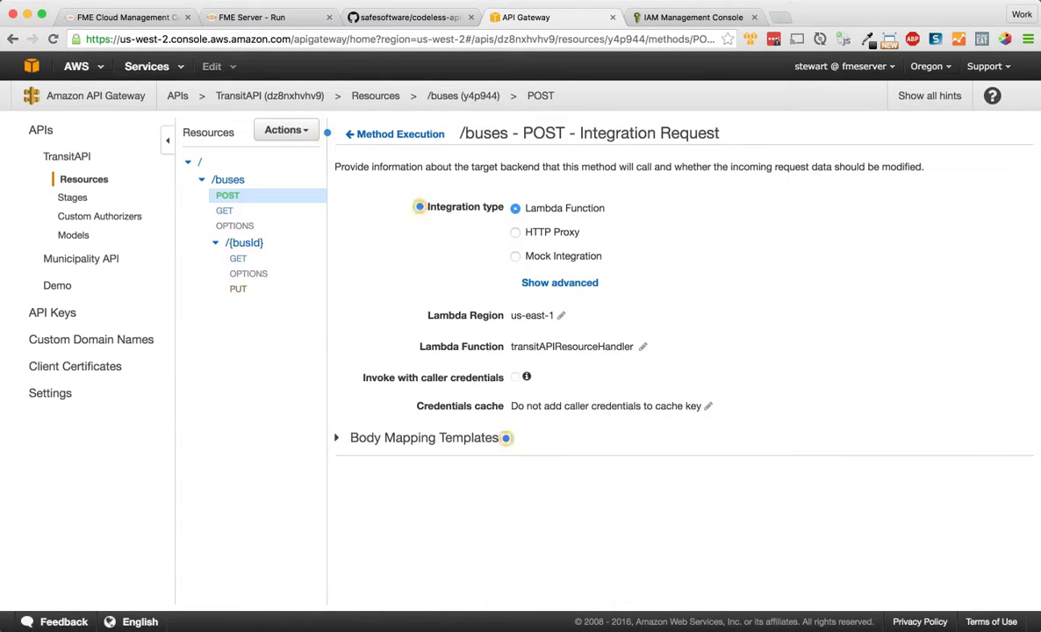
pyautogui.click(562, 316)
pyautogui.click(564, 317)
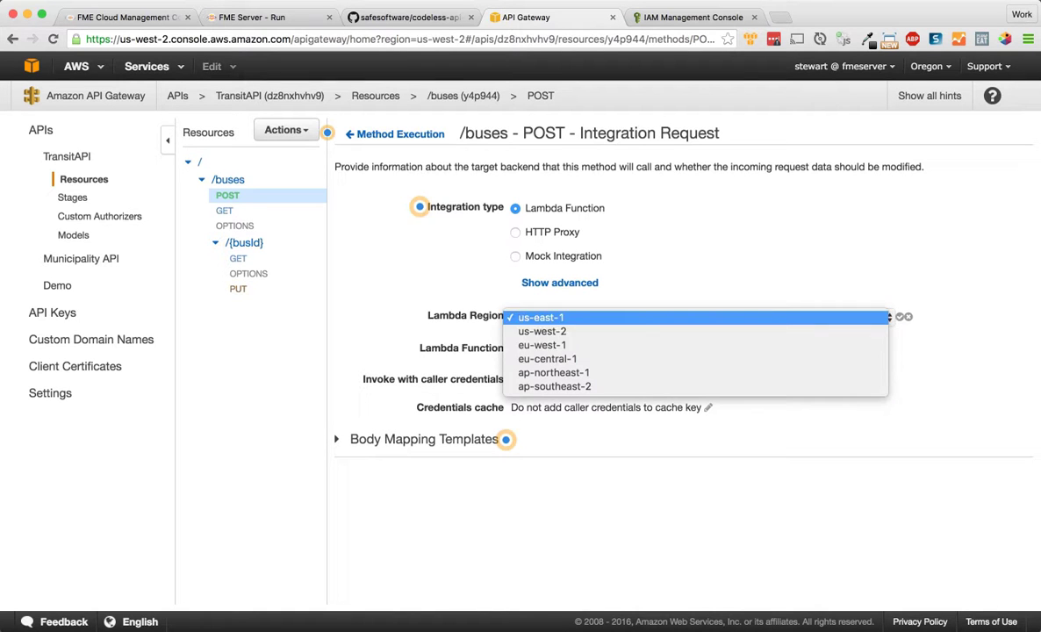
pyautogui.click(562, 331)
pyautogui.click(562, 317)
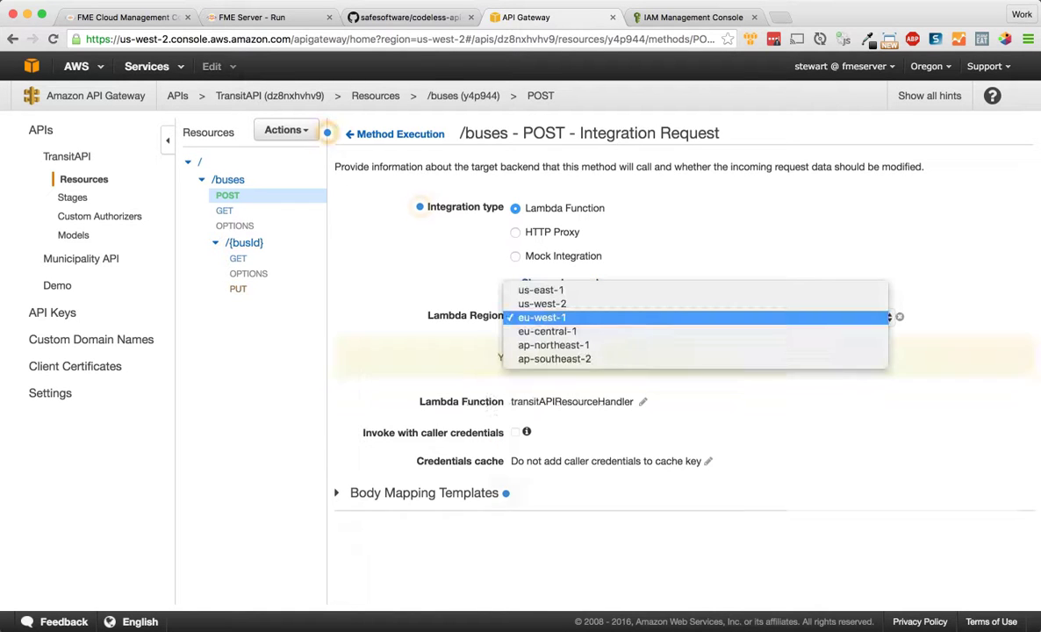
pyautogui.click(562, 303)
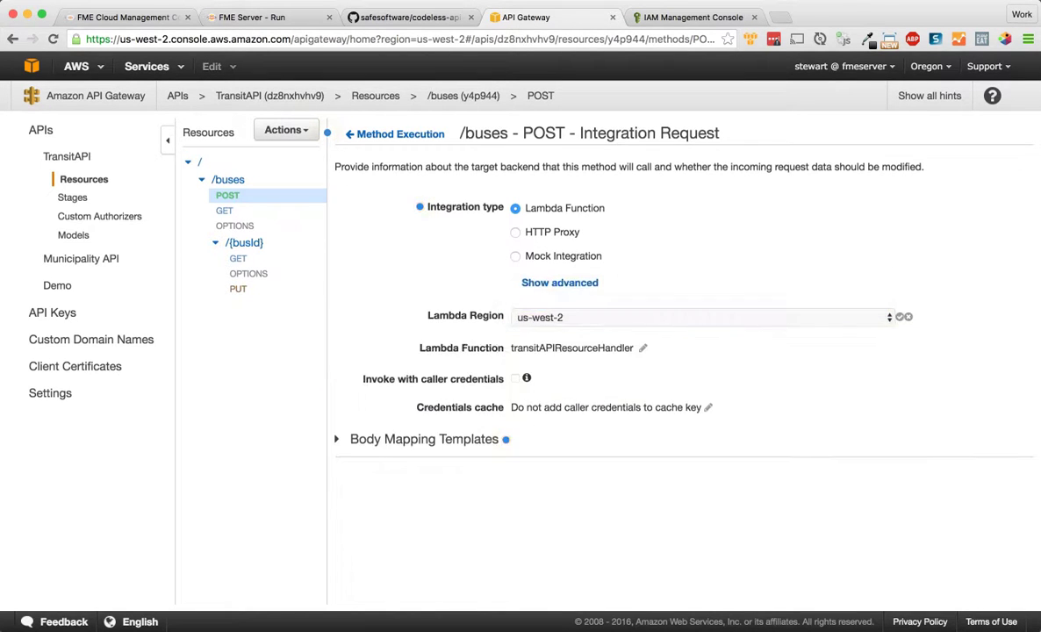
# Step: Set the /buses POST method's Lambda function to httpApiHandler and grant API Gateway permission to invoke it
pyautogui.click(642, 348)
pyautogui.doubleClick(566, 348)
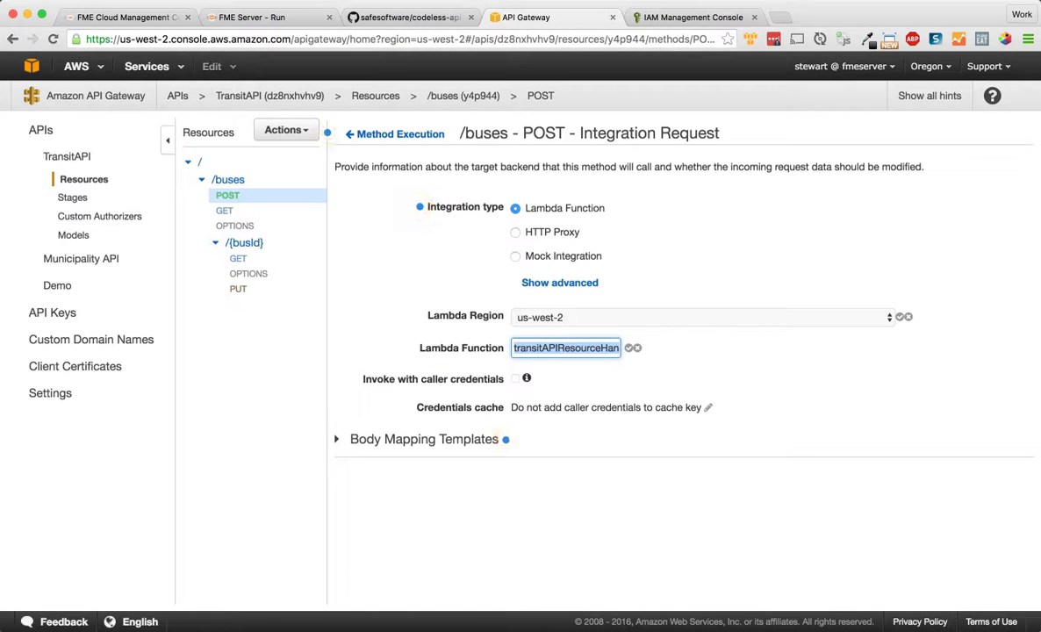
pyautogui.write('http')
pyautogui.click(558, 373)
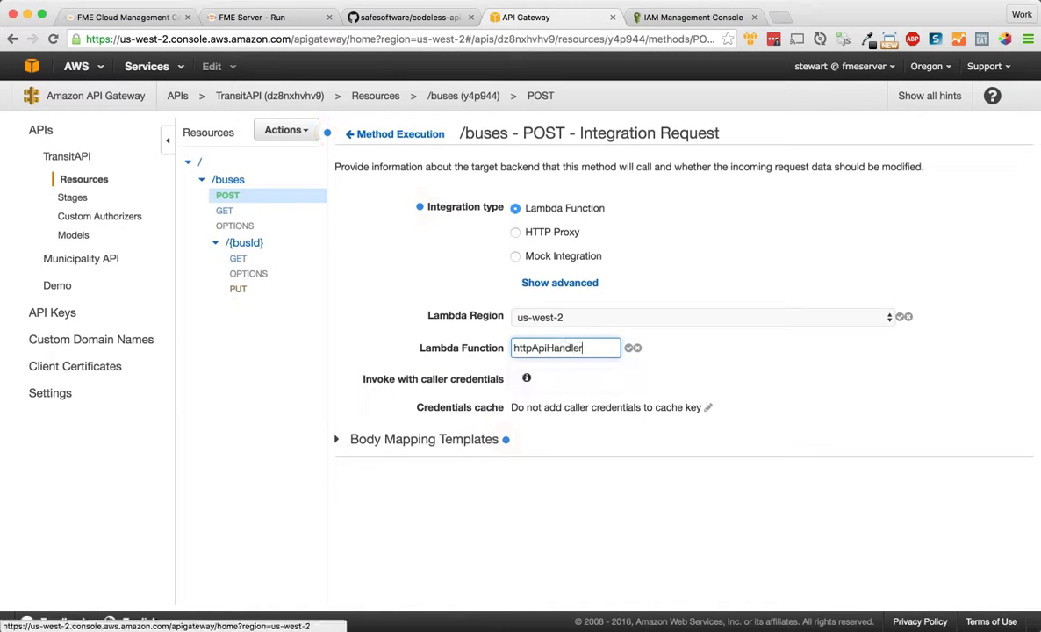
pyautogui.click(629, 348)
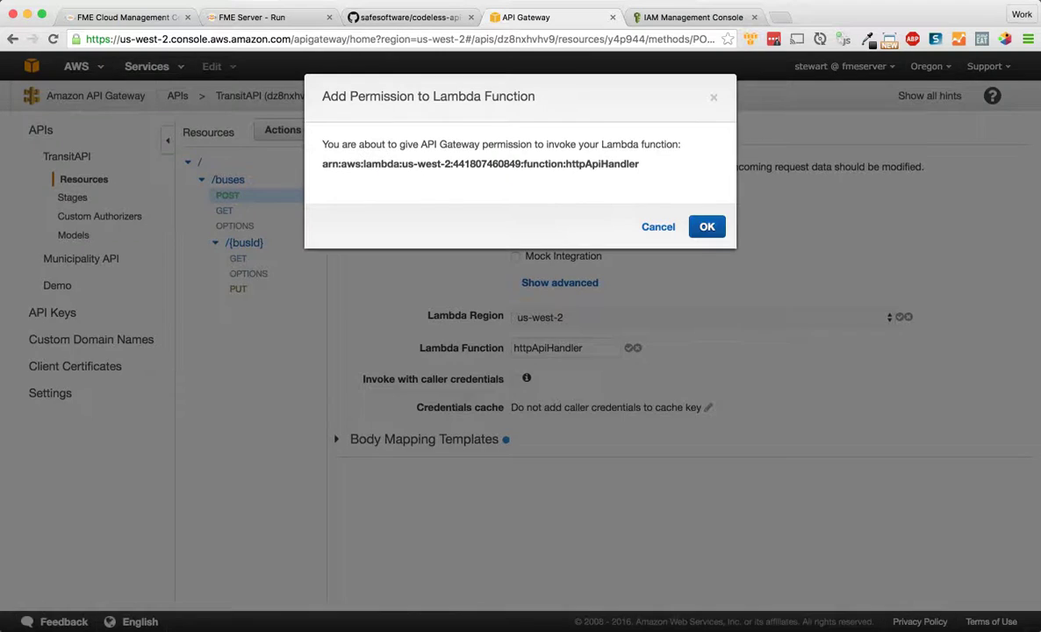
pyautogui.click(707, 226)
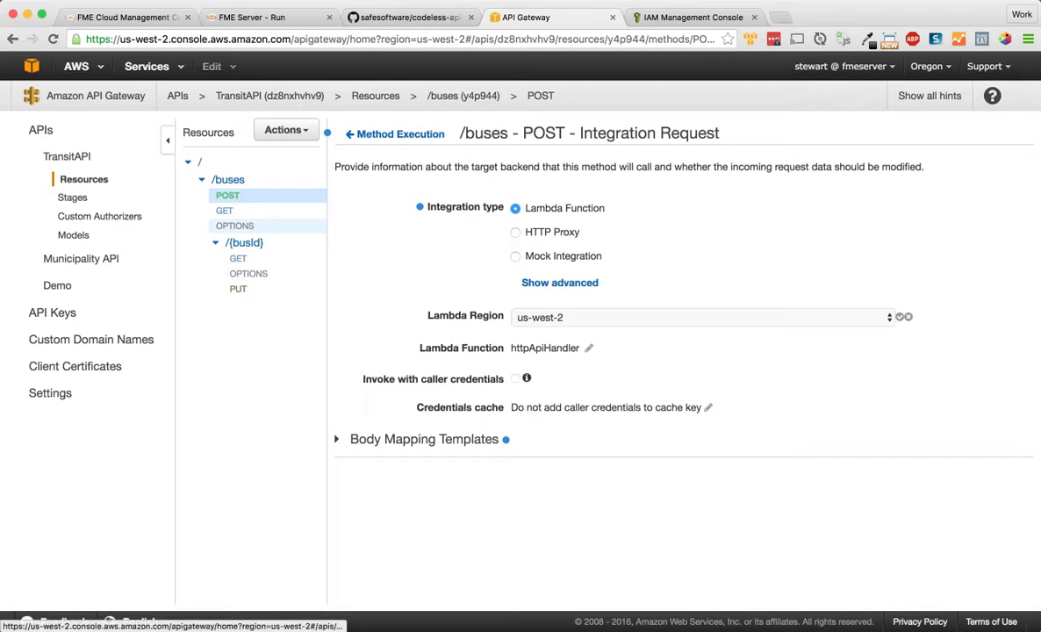
# Step: Set the Lambda region of the /buses/{busId} GET method's integration request to us-west-2
pyautogui.click(239, 258)
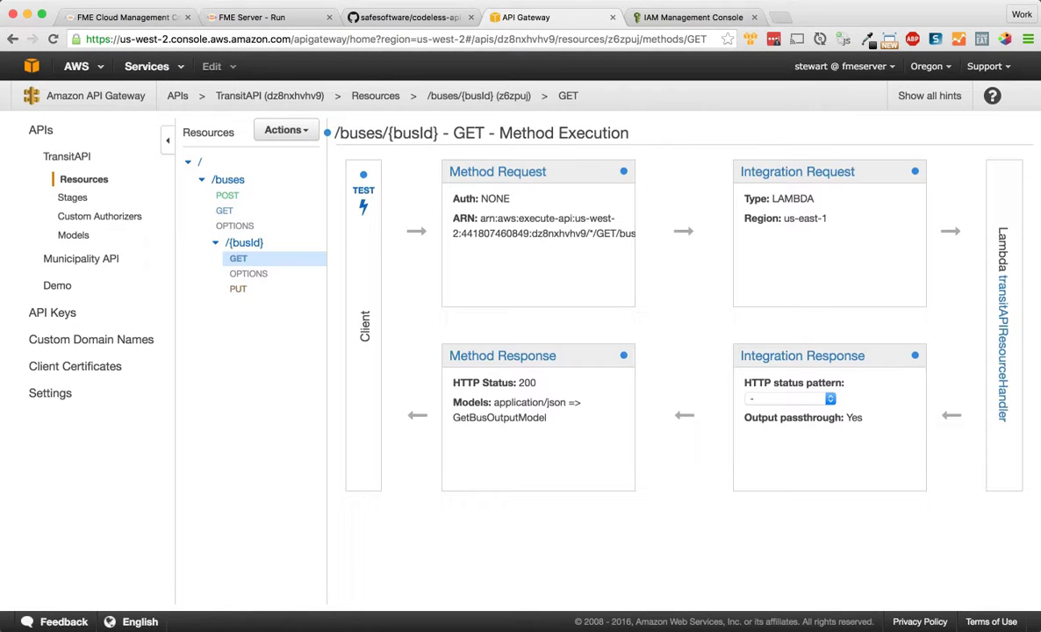
pyautogui.click(796, 172)
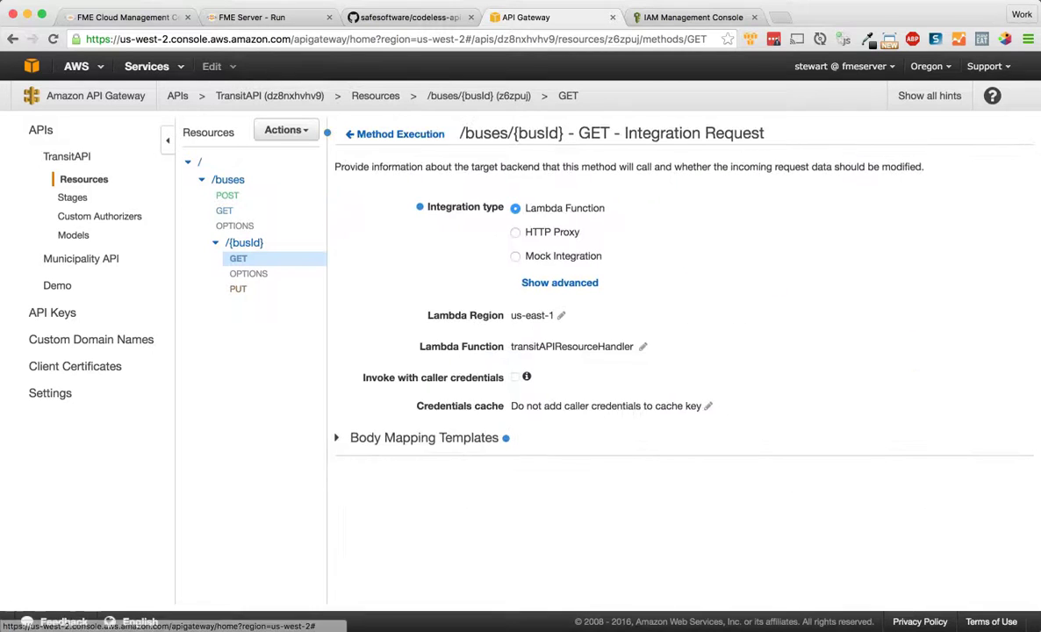
pyautogui.click(562, 315)
pyautogui.click(563, 317)
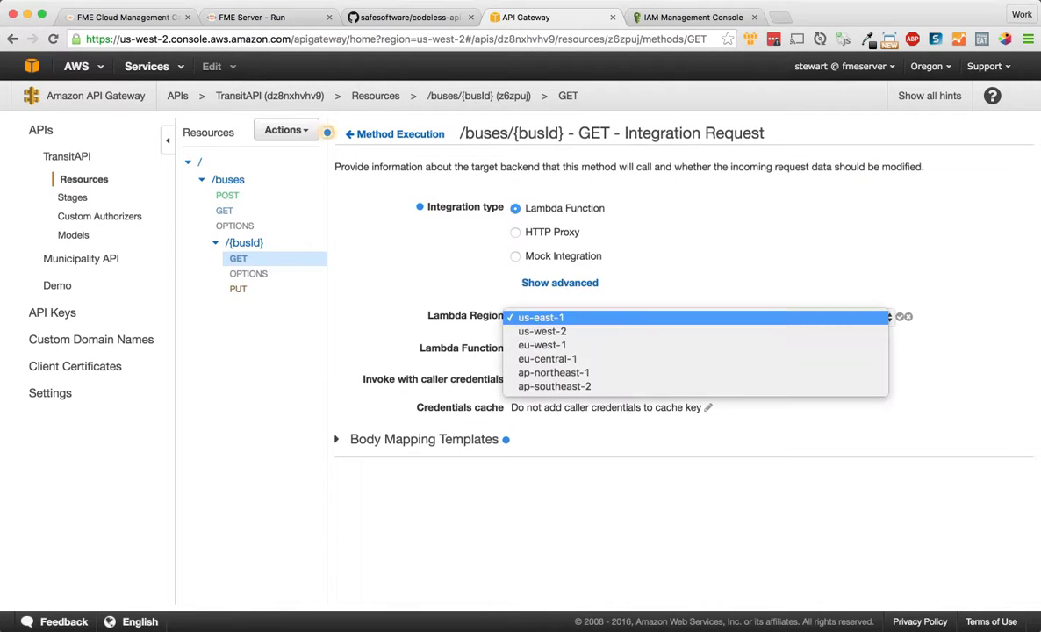
pyautogui.click(564, 331)
# Step: Set the /buses/{busId} GET method's Lambda function to httpApiHandler and grant API Gateway permission to invoke it
pyautogui.click(643, 349)
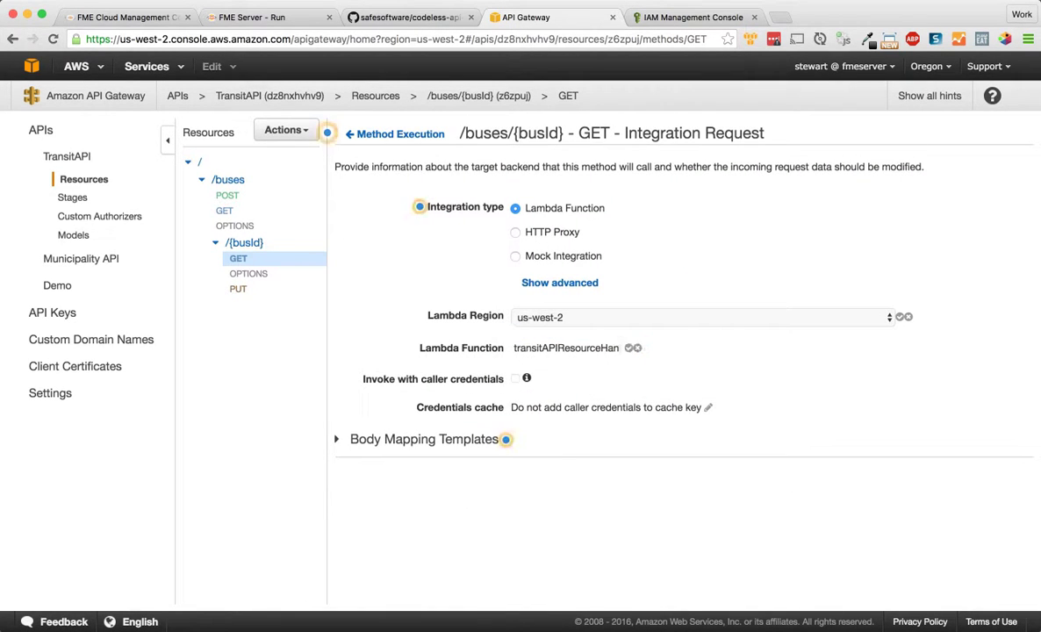
pyautogui.write('http')
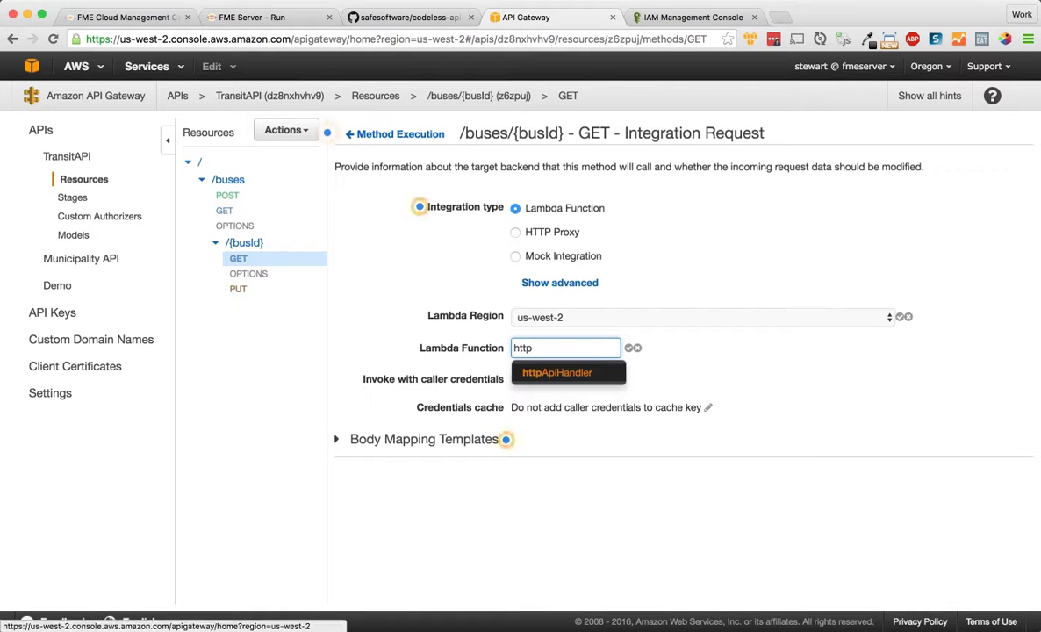
pyautogui.press('Return')
pyautogui.click(628, 348)
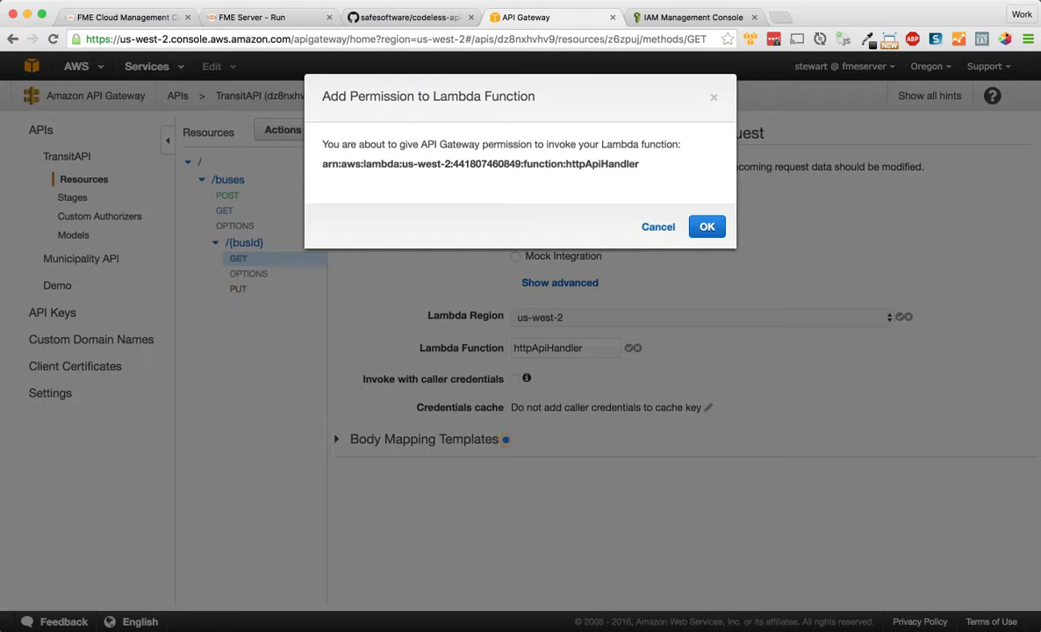
pyautogui.click(707, 226)
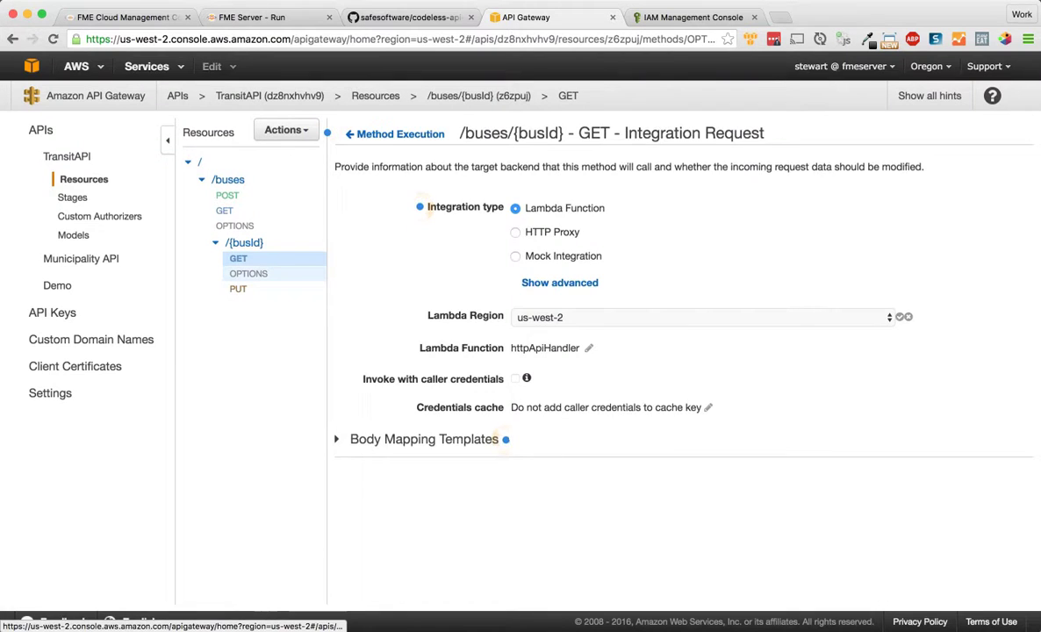
# Step: Set the Lambda region of the /buses/{busId} PUT method's integration request to us-west-2
pyautogui.click(248, 273)
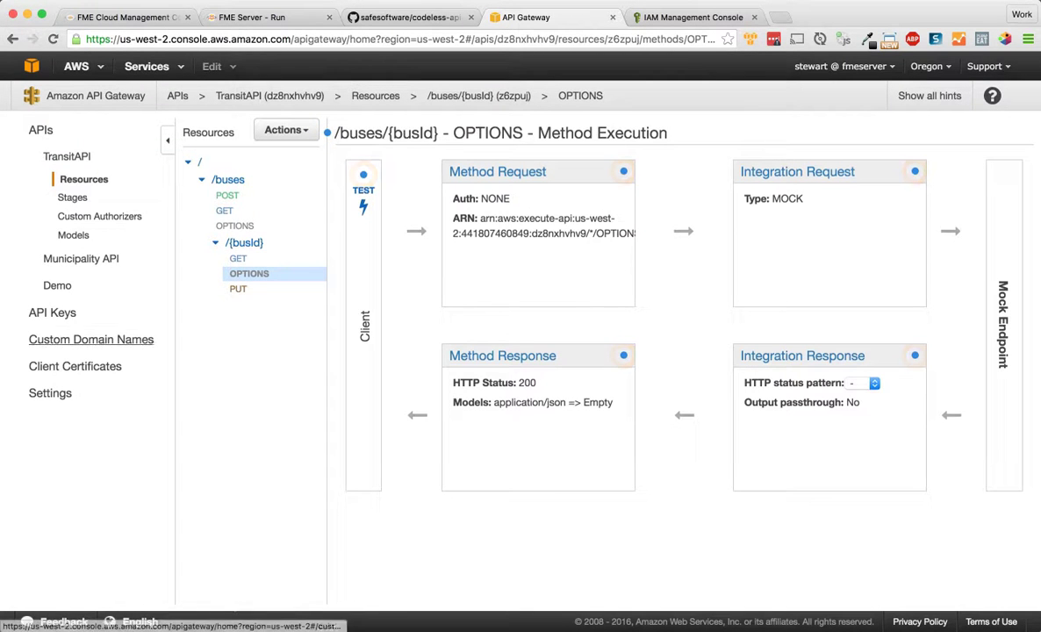
pyautogui.click(250, 289)
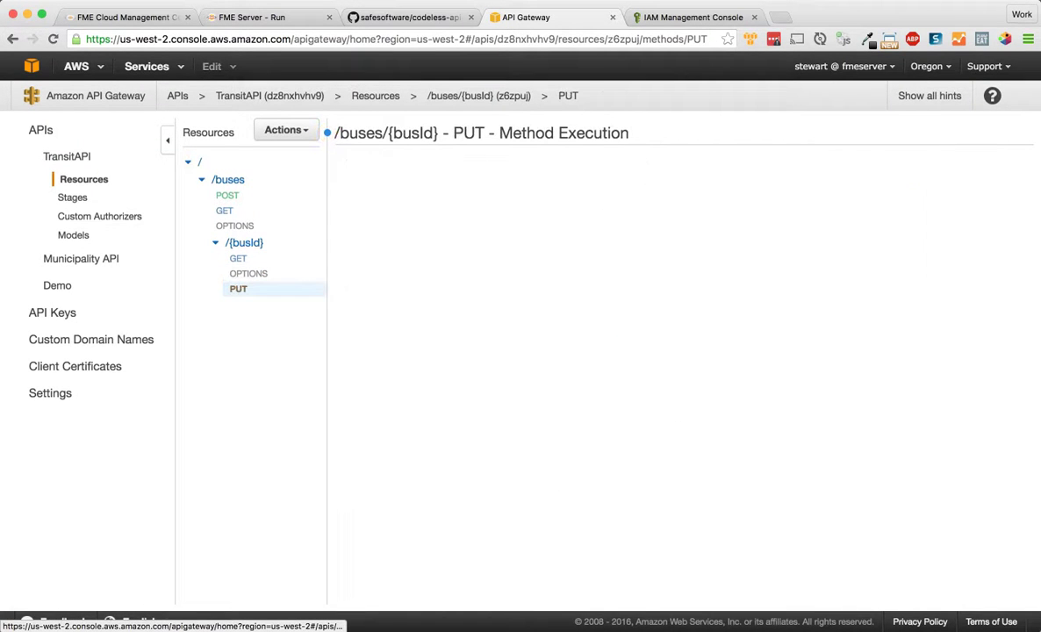
pyautogui.click(801, 174)
pyautogui.click(561, 316)
pyautogui.click(562, 317)
pyautogui.click(559, 331)
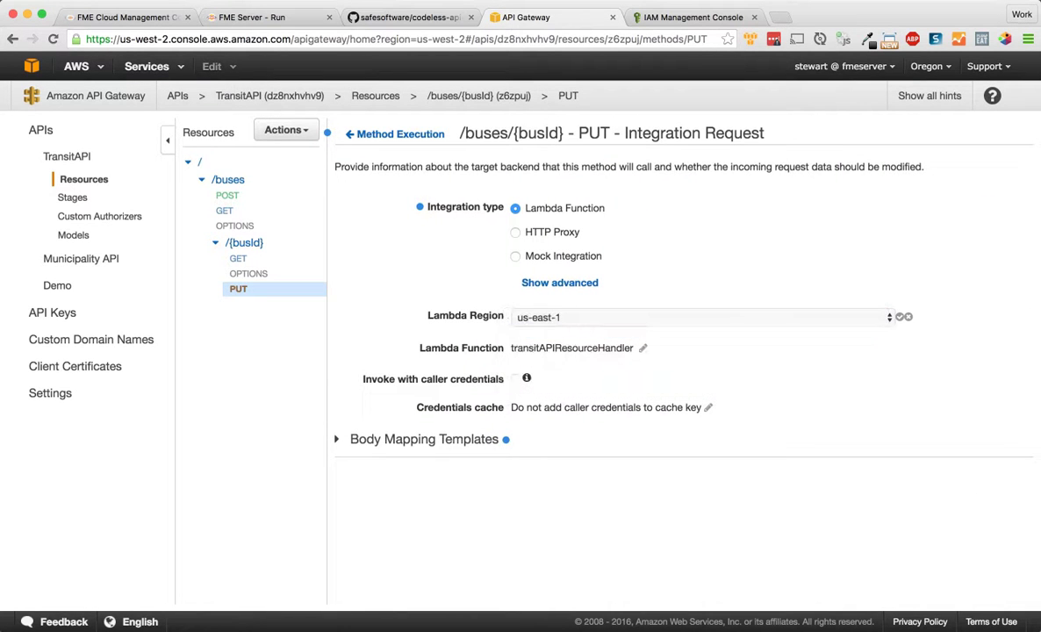
# Step: Set the /buses/{busId} PUT method's Lambda function to httpApiHandler and grant API Gateway permission to invoke it
pyautogui.click(643, 348)
pyautogui.doubleClick(607, 348)
pyautogui.write('http')
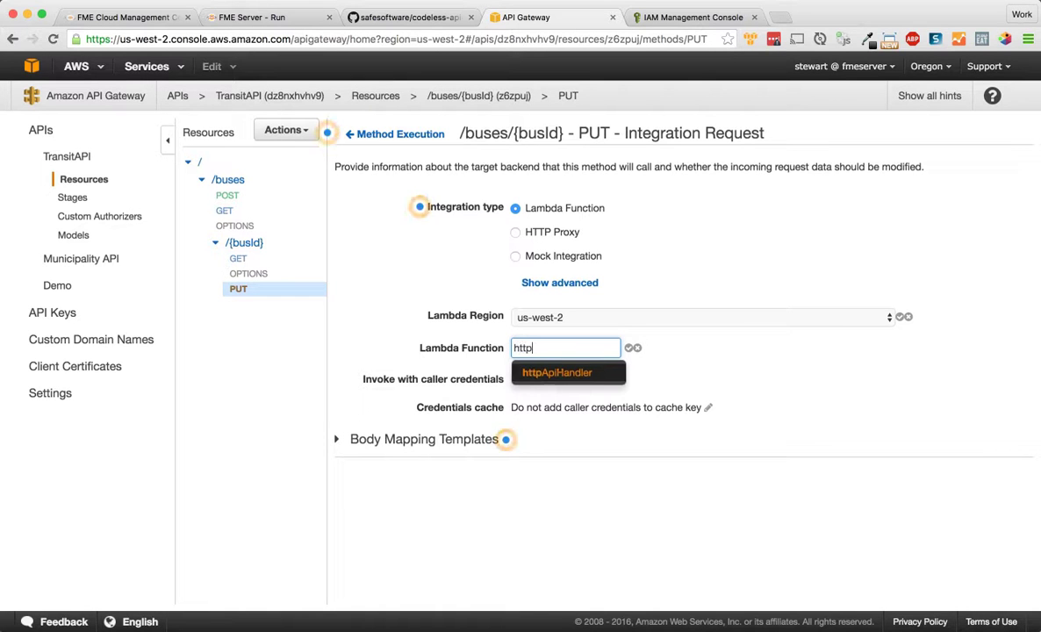
pyautogui.press('Return')
pyautogui.click(629, 349)
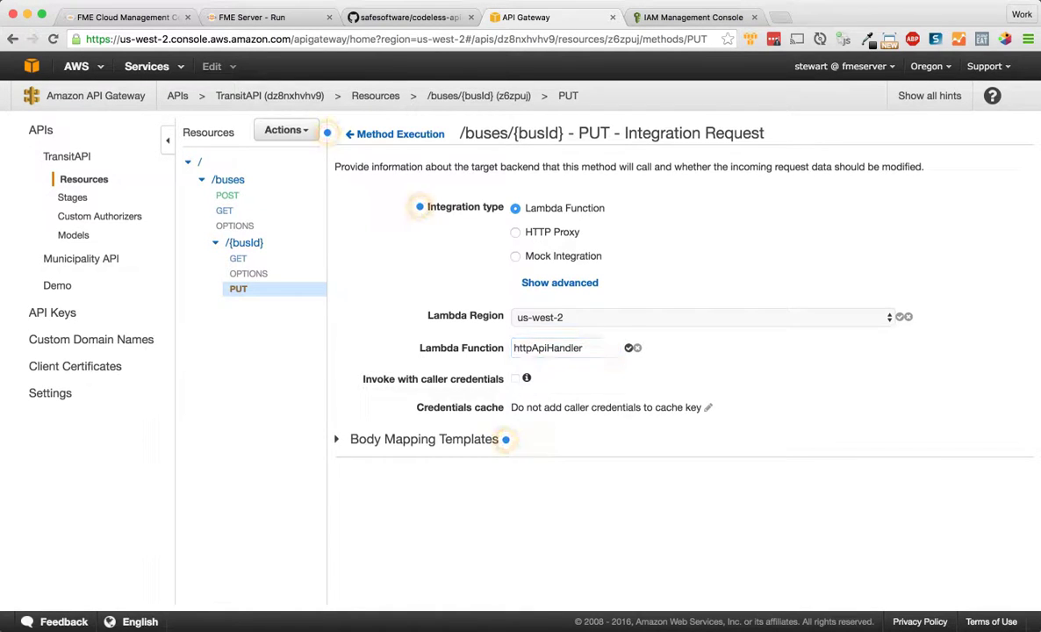
pyautogui.click(706, 226)
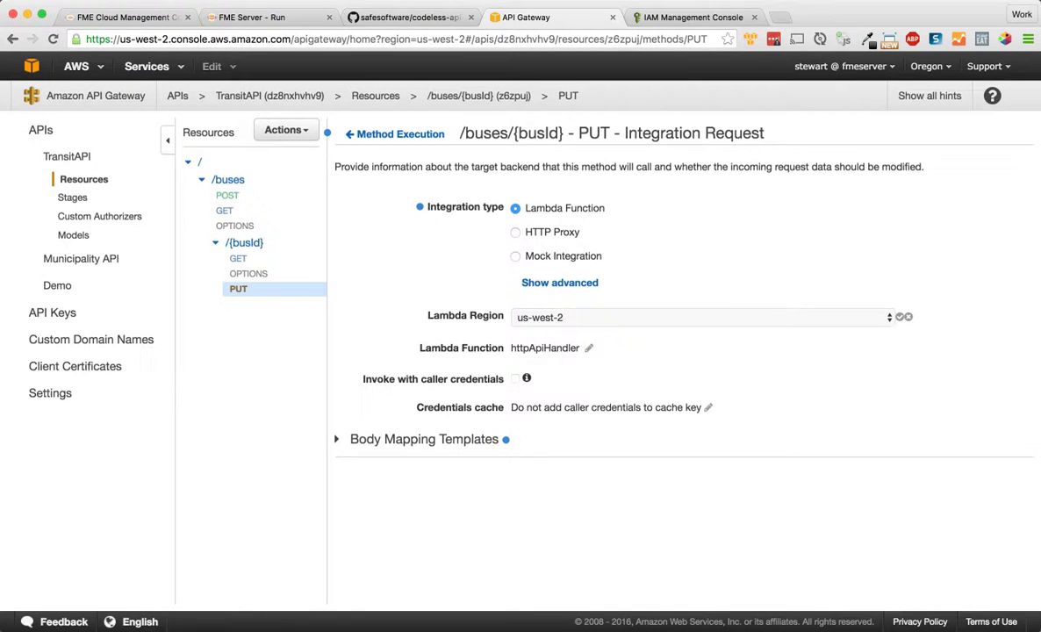
# Step: Open the method test for /buses POST and enter longitude -120, route_no 20 and latitude 43 as query strings
pyautogui.click(226, 195)
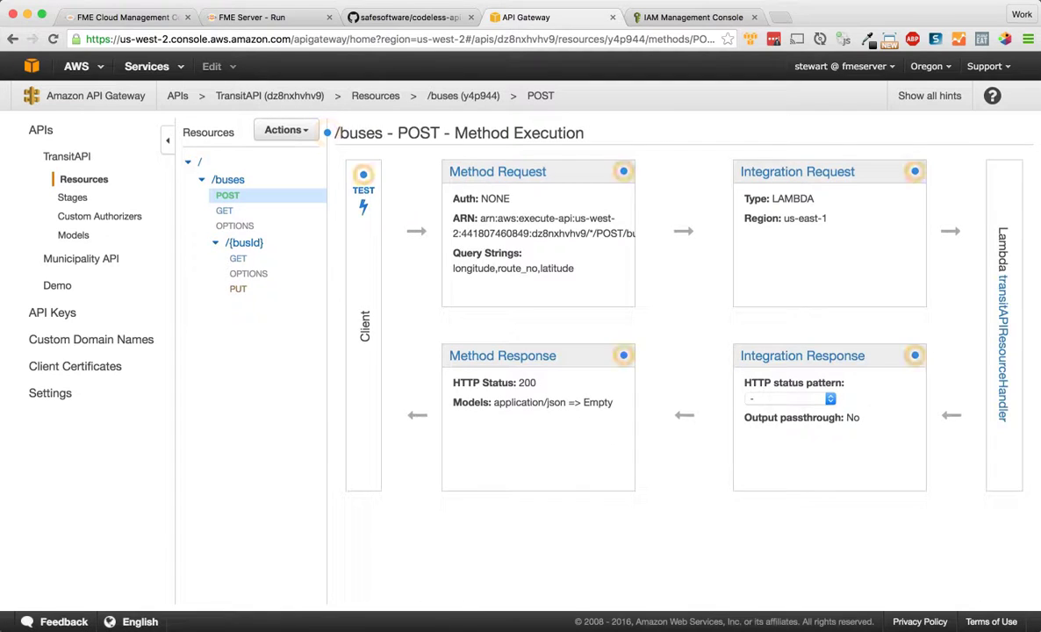
pyautogui.click(363, 195)
pyautogui.click(372, 363)
pyautogui.write('2')
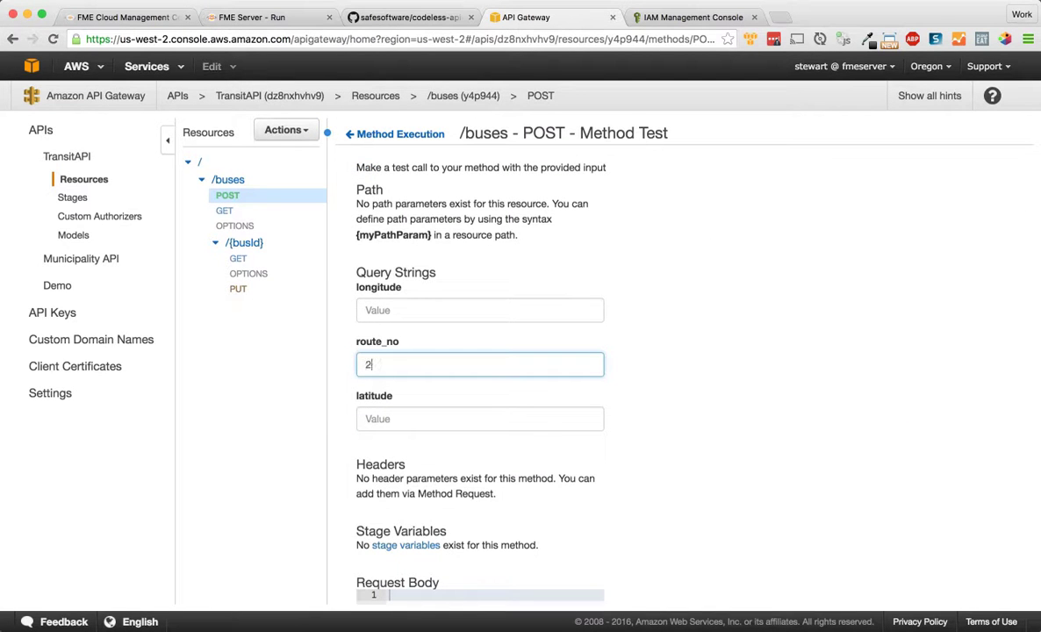
pyautogui.click(377, 310)
pyautogui.write('-')
pyautogui.press('Tab')
pyautogui.press('Tab')
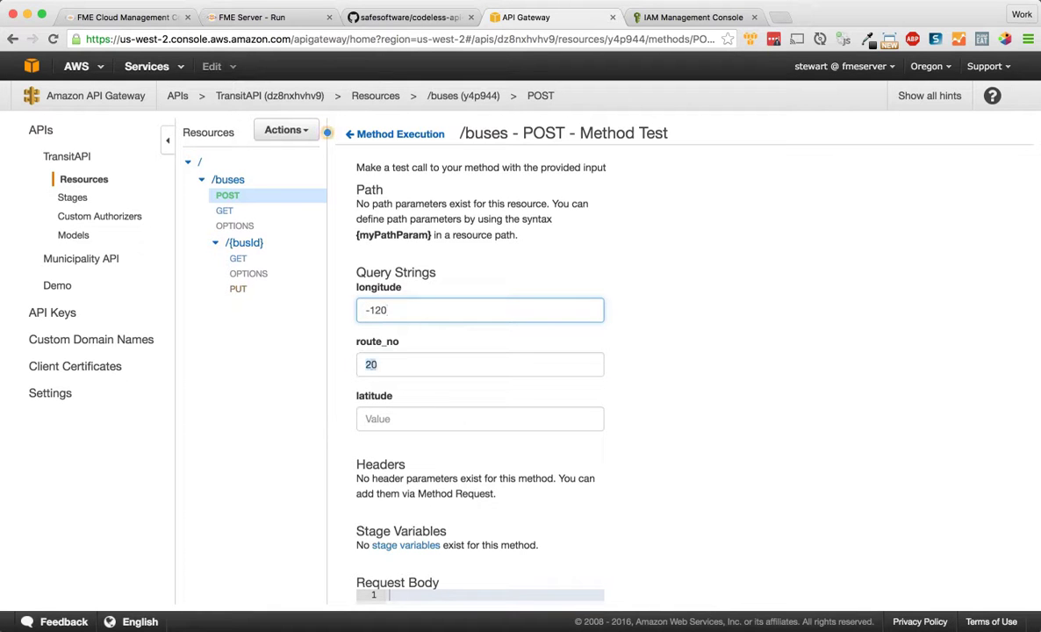
pyautogui.write('43')
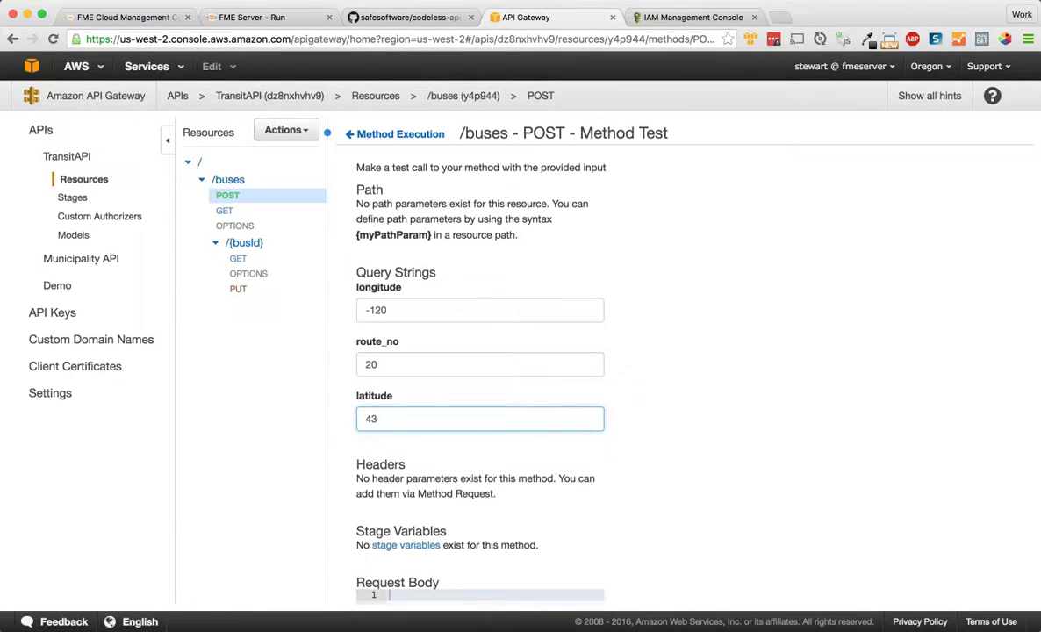
# Step: Run the /buses POST test call twice with the entered query strings and check the response
pyautogui.scroll(-3, 526, 395)
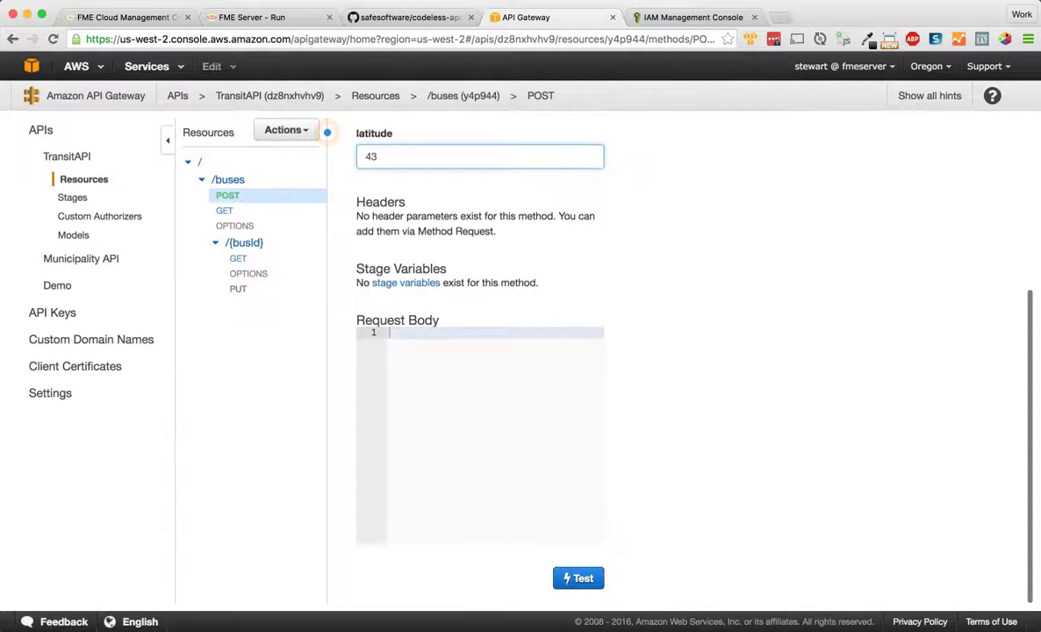
pyautogui.click(575, 578)
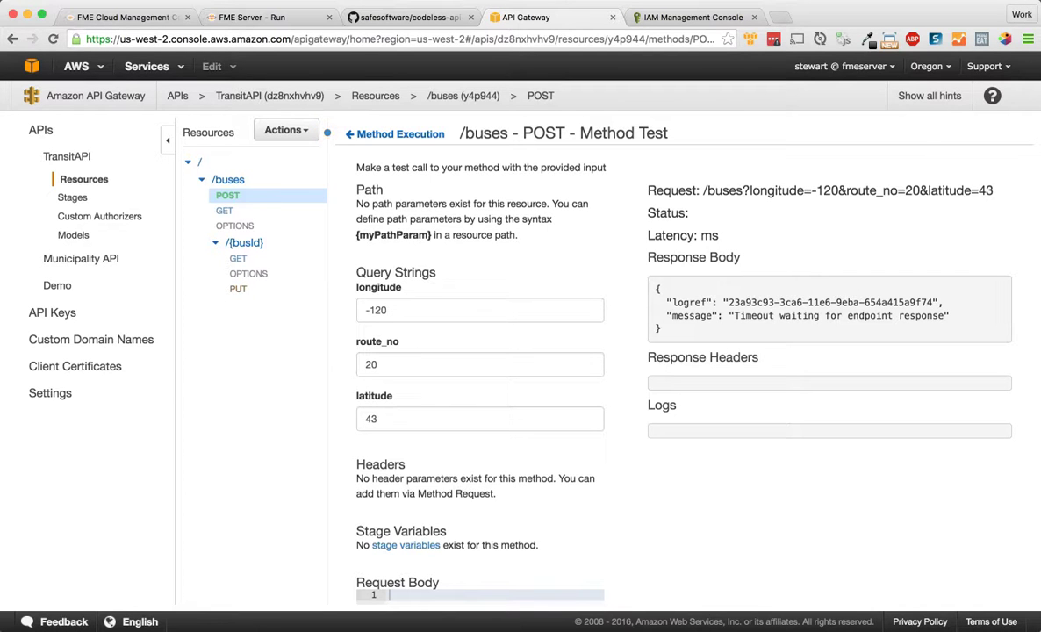
pyautogui.scroll(-3, 680, 359)
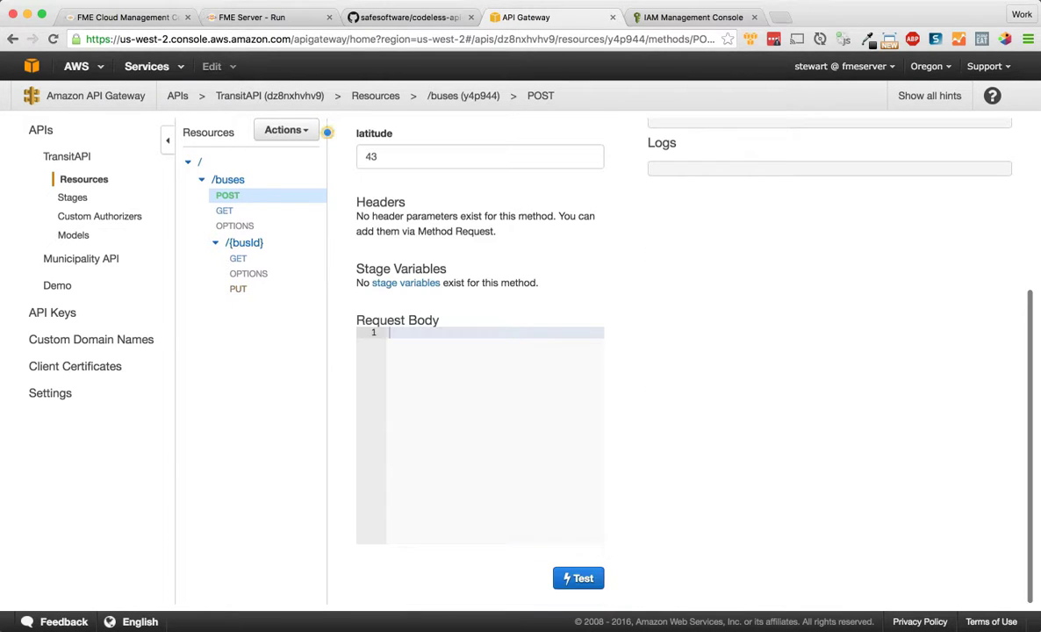
pyautogui.click(579, 578)
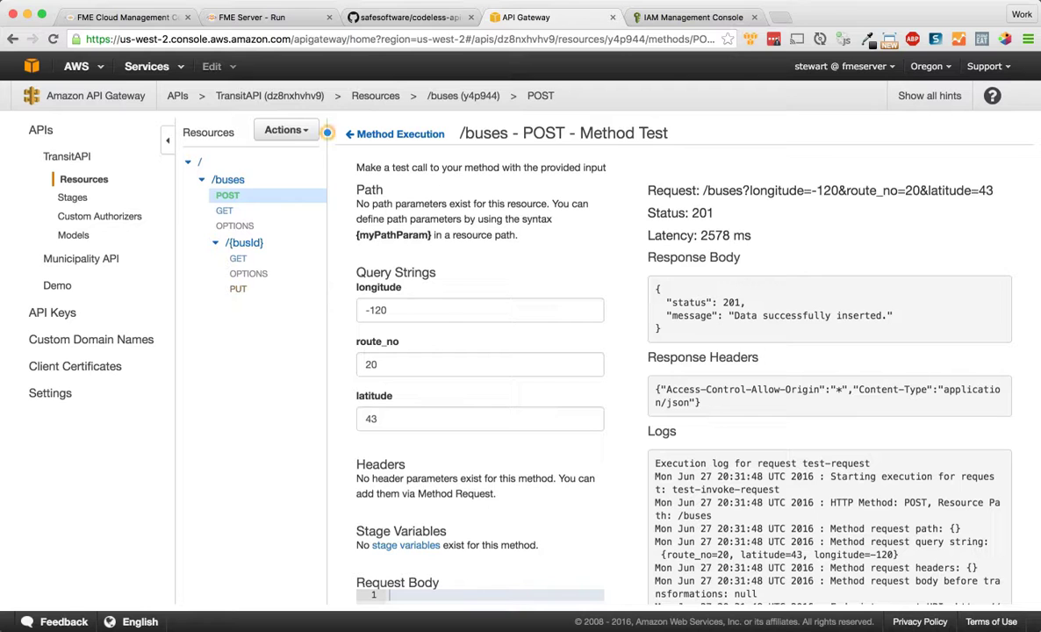
pyautogui.scroll(-1, 641, 359)
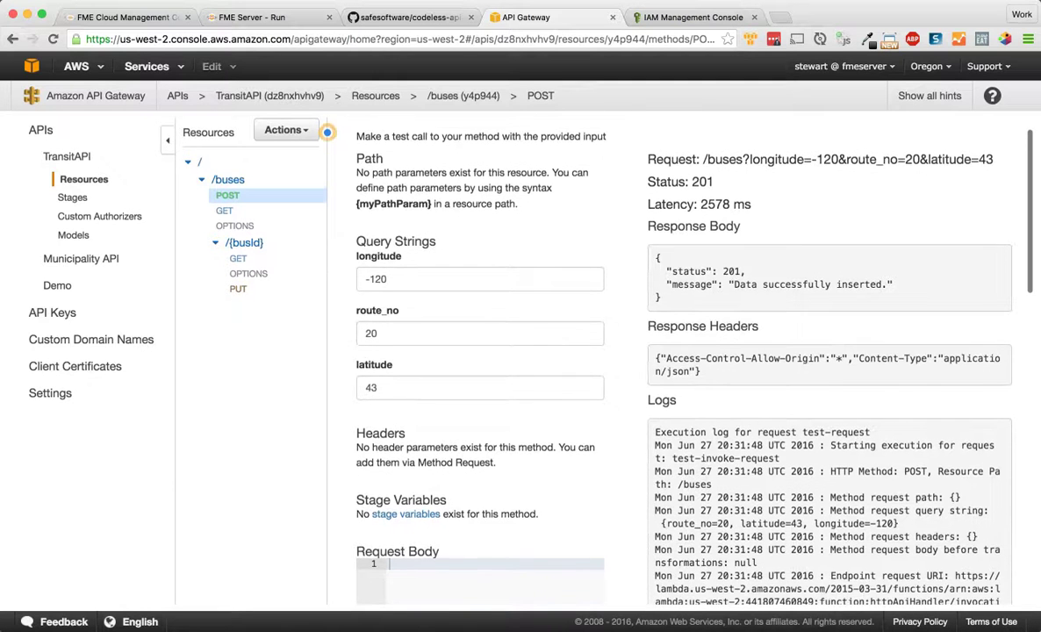
pyautogui.scroll(1, 641, 360)
# Step: Open the method test for /buses GET and run the test call twice to check the returned bus records
pyautogui.click(224, 210)
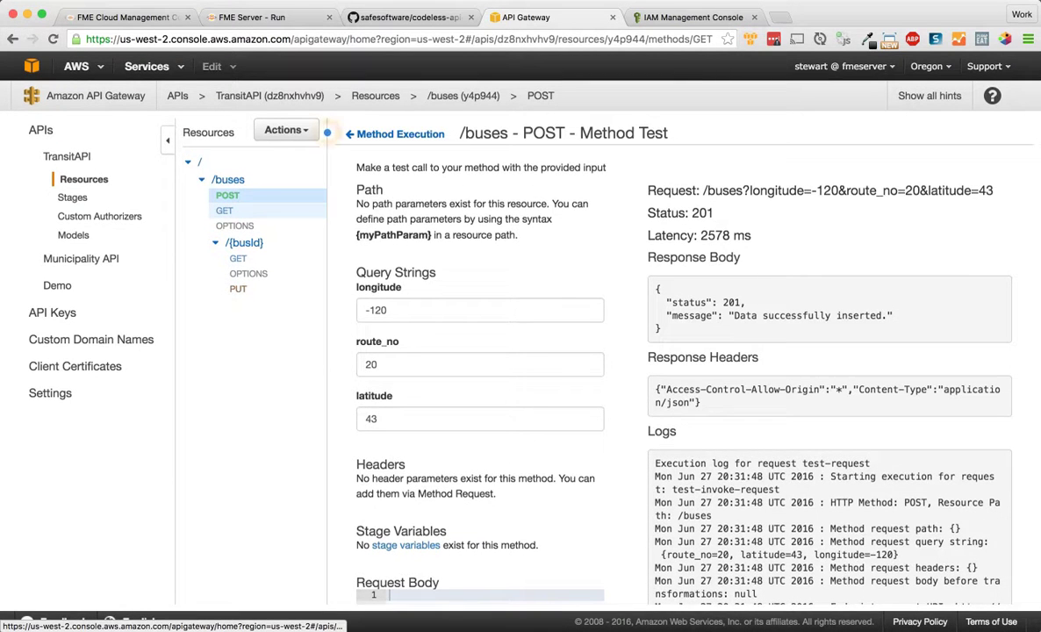
pyautogui.click(364, 191)
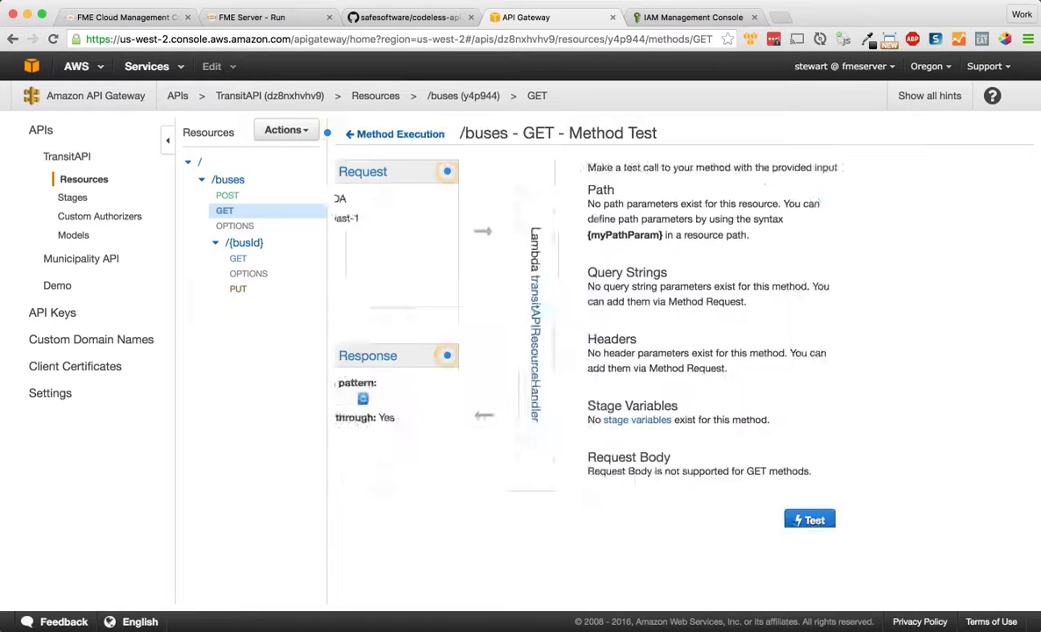
pyautogui.click(578, 520)
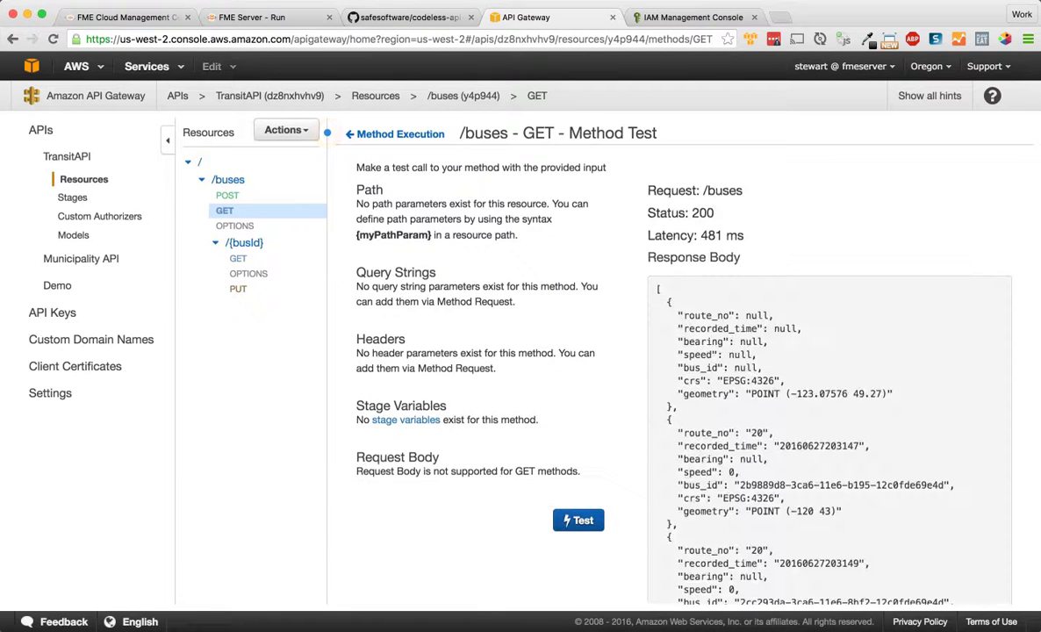
pyautogui.click(578, 520)
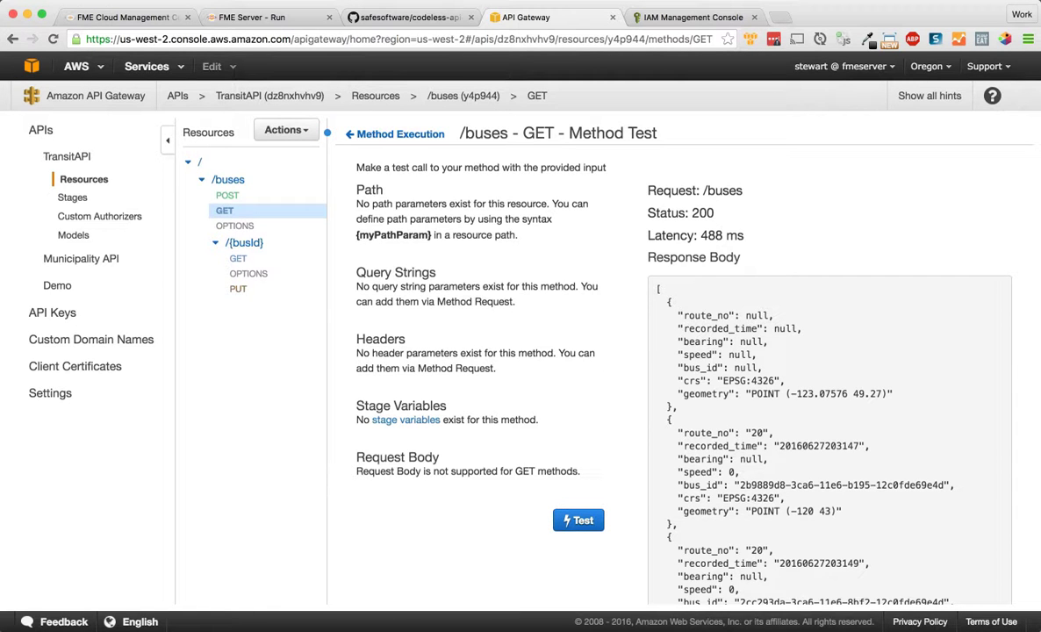
# Step: Review the bus records, response headers and logs returned by the /buses GET test
pyautogui.scroll(-5, 684, 351)
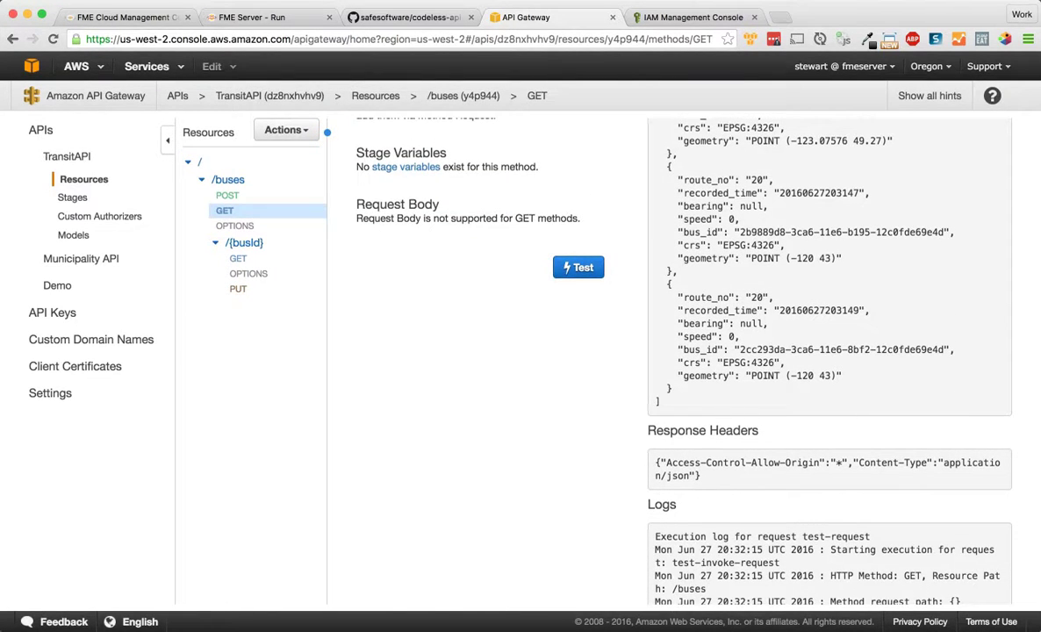
pyautogui.scroll(3, 327, 132)
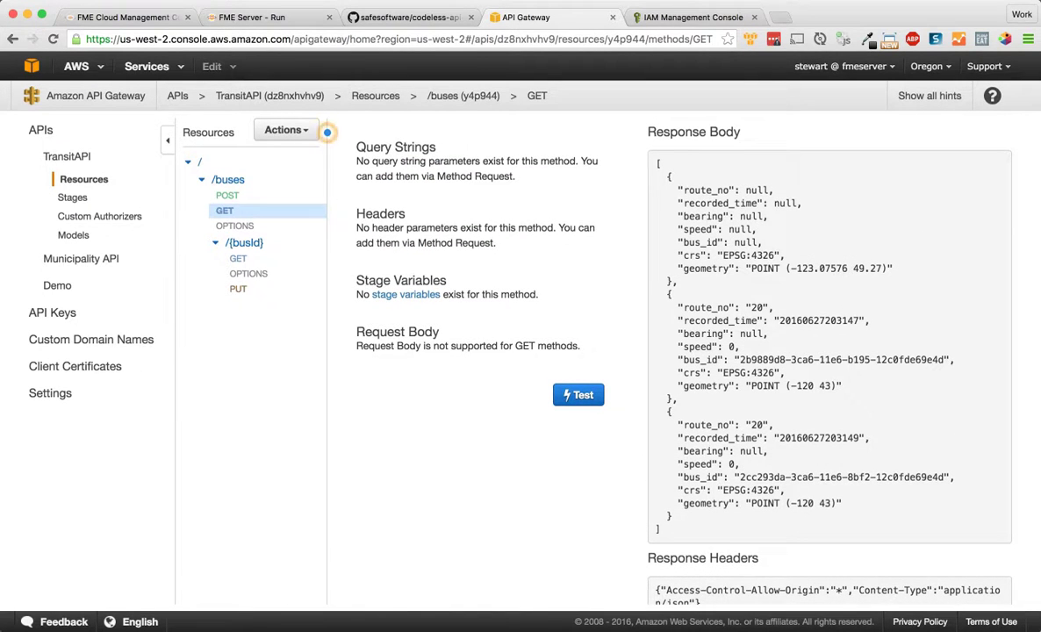
pyautogui.scroll(2, 327, 132)
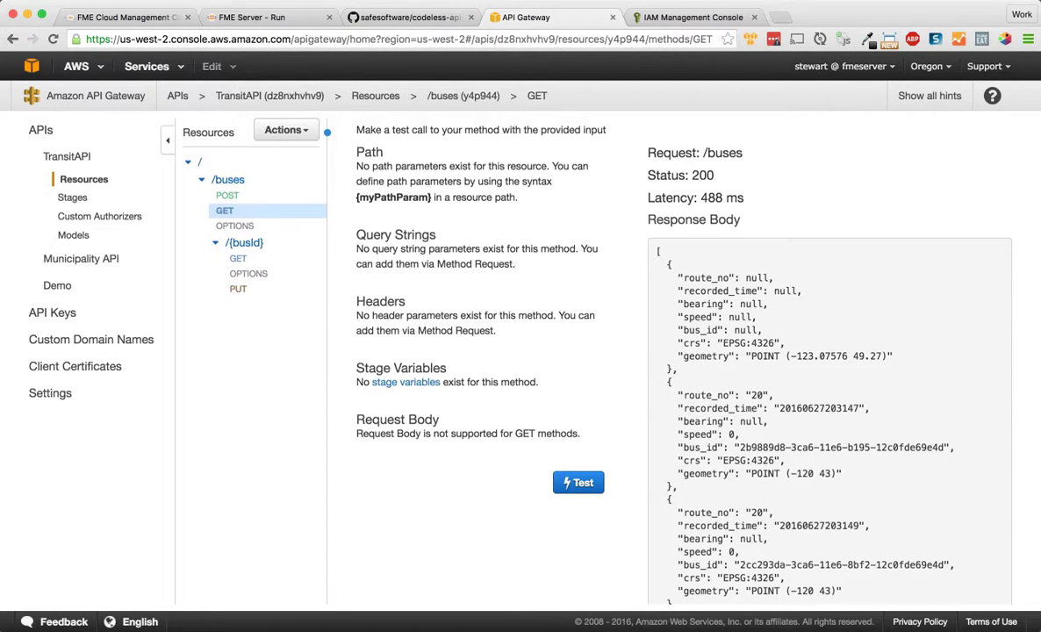
pyautogui.scroll(1, 327, 132)
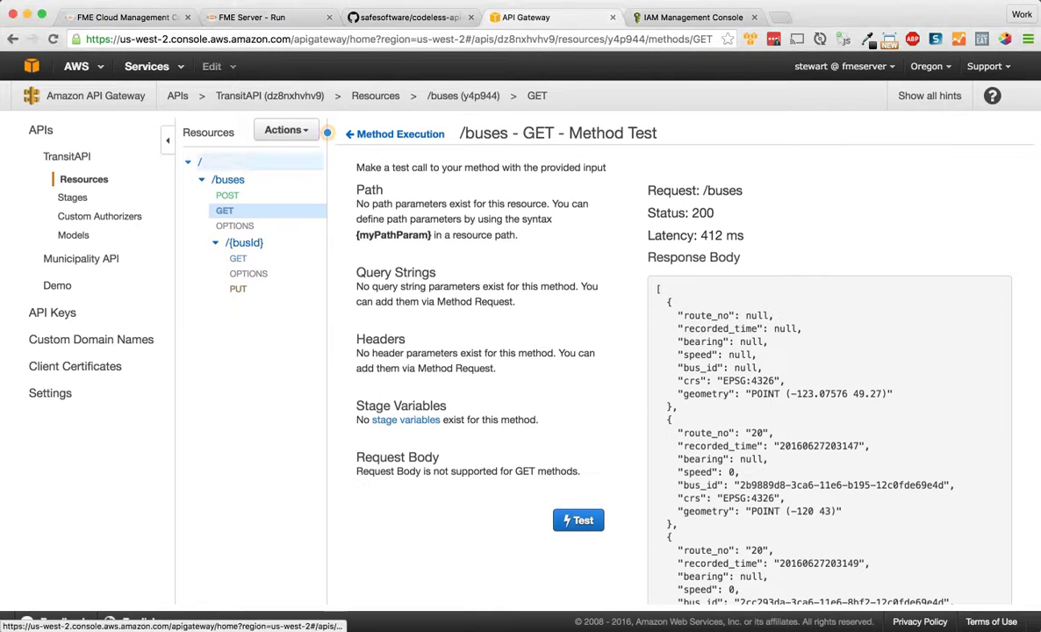
# Step: Enable CORS for the POST, GET and OPTIONS methods of the /buses resource, replacing the existing values
pyautogui.click(286, 130)
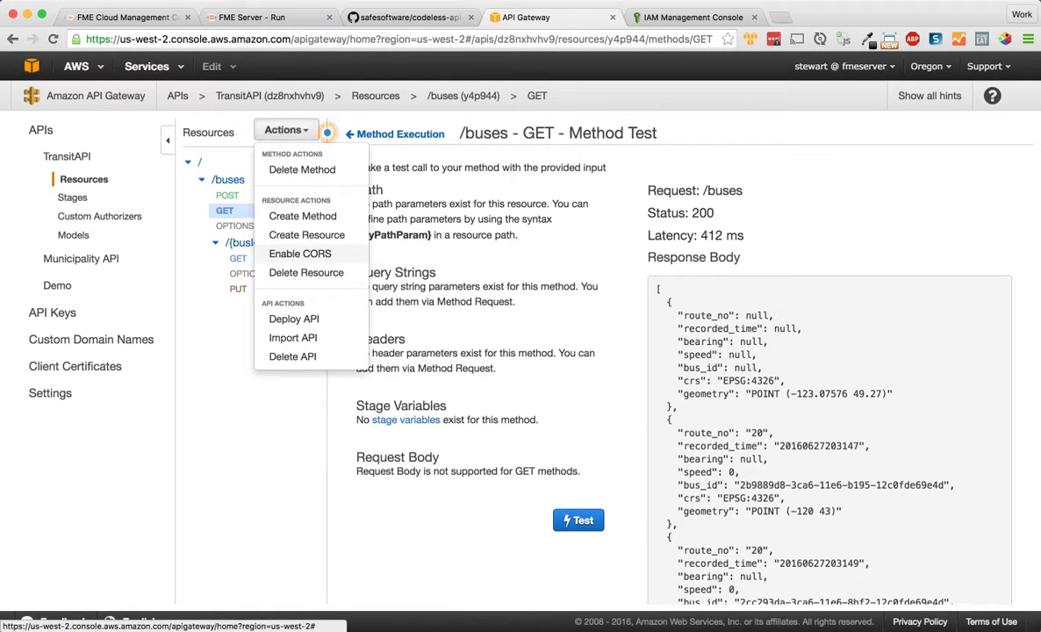
pyautogui.click(228, 180)
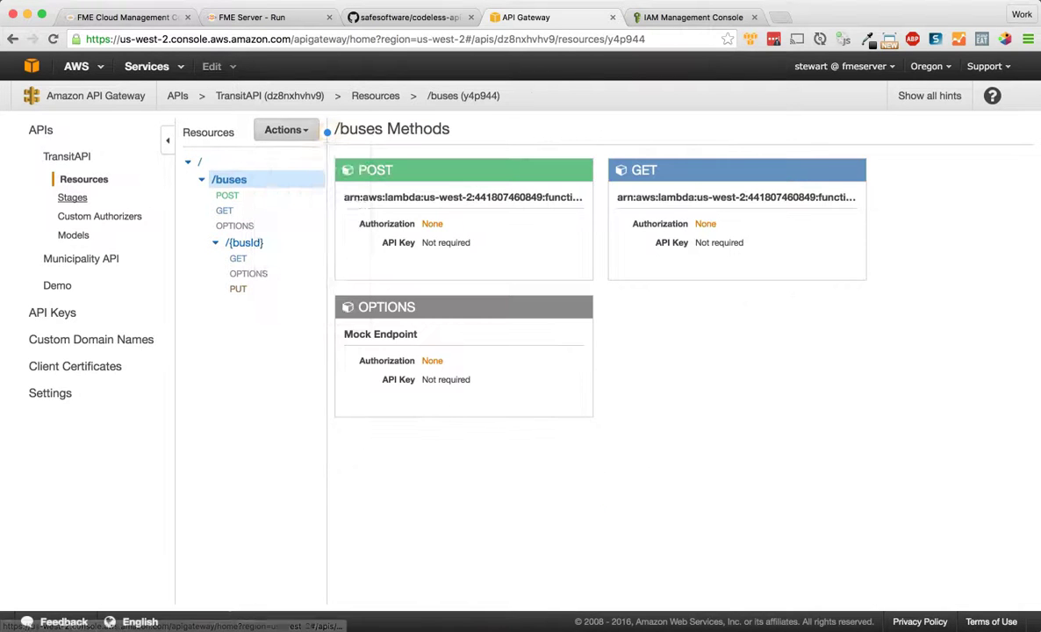
pyautogui.click(286, 130)
pyautogui.click(294, 194)
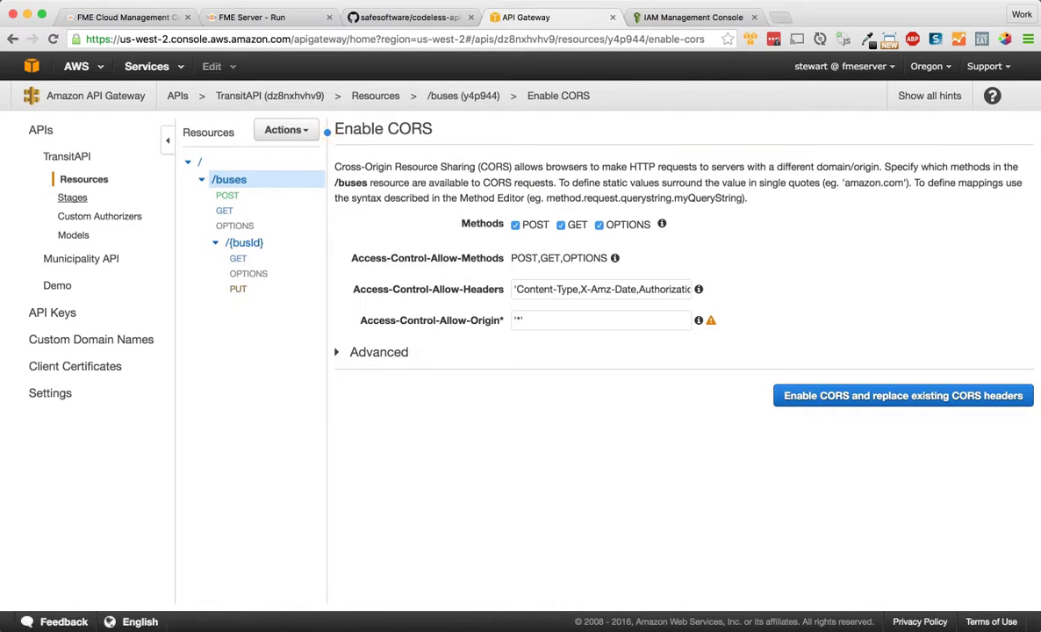
pyautogui.click(902, 396)
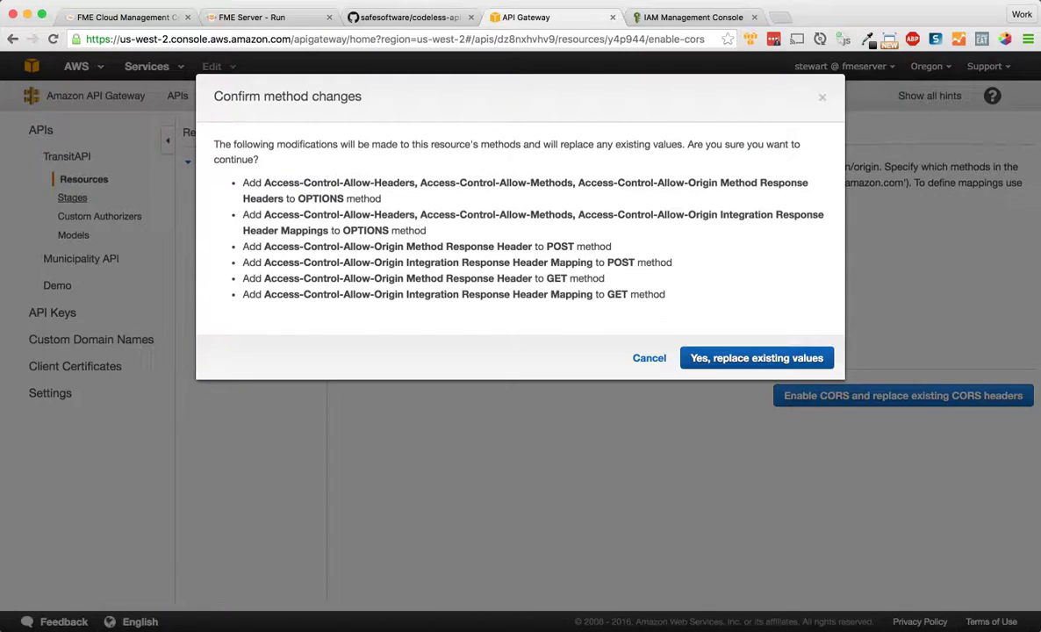
pyautogui.click(757, 358)
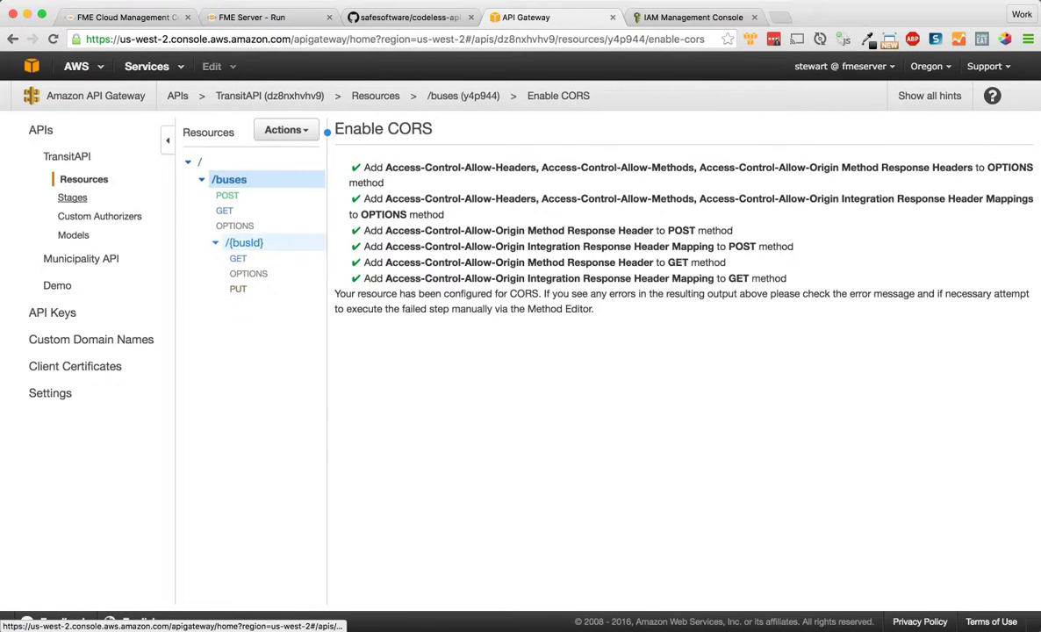
# Step: Enable CORS for the GET, OPTIONS and PUT methods of the /buses/{busId} resource, replacing the existing values
pyautogui.click(250, 243)
pyautogui.click(286, 130)
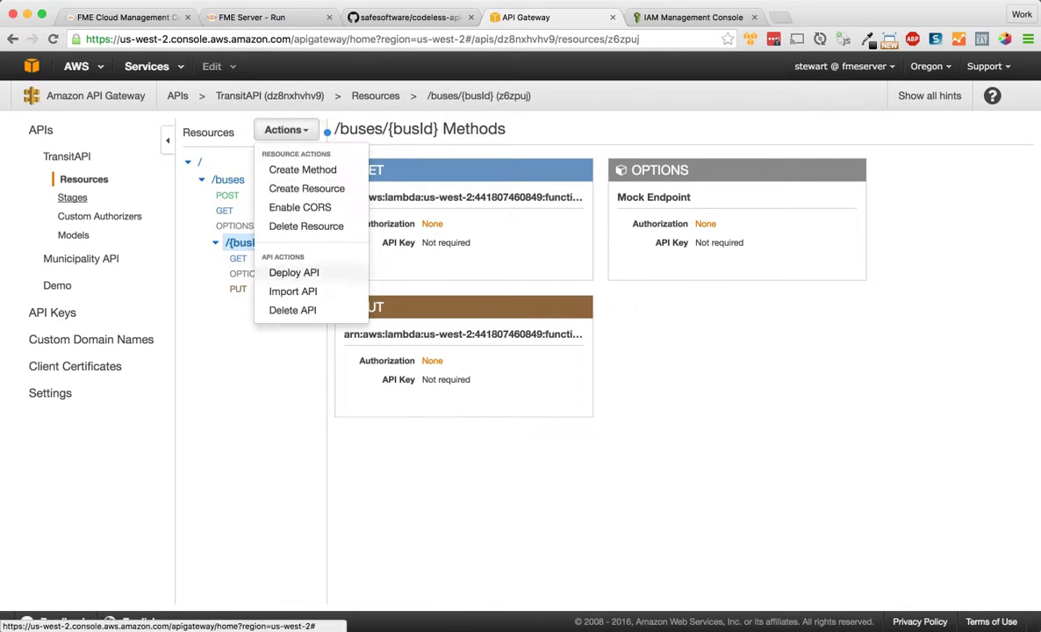
pyautogui.click(300, 207)
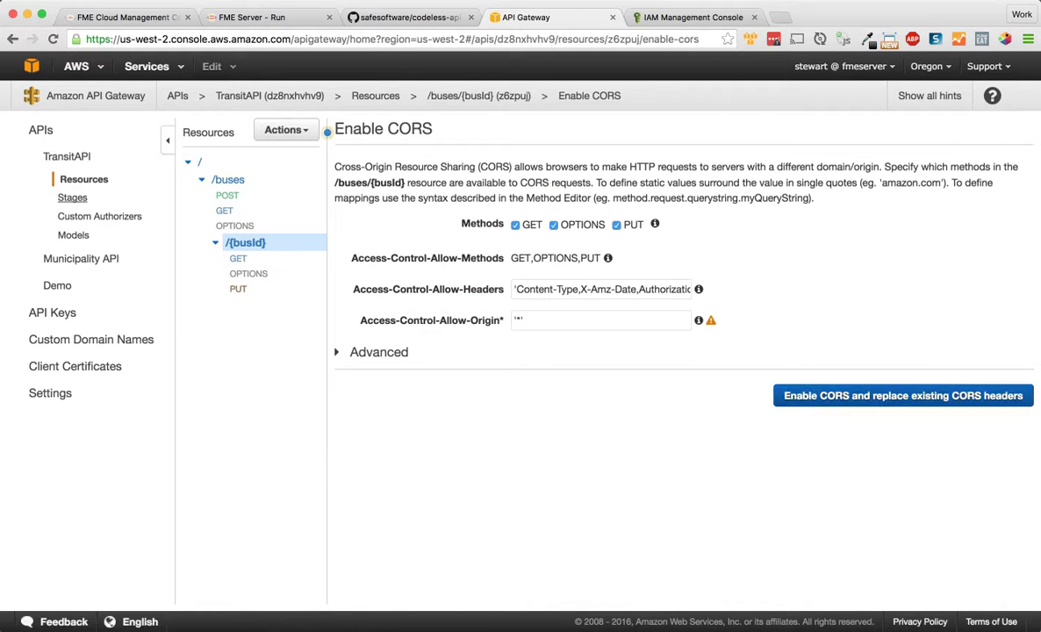
pyautogui.click(903, 396)
pyautogui.click(748, 358)
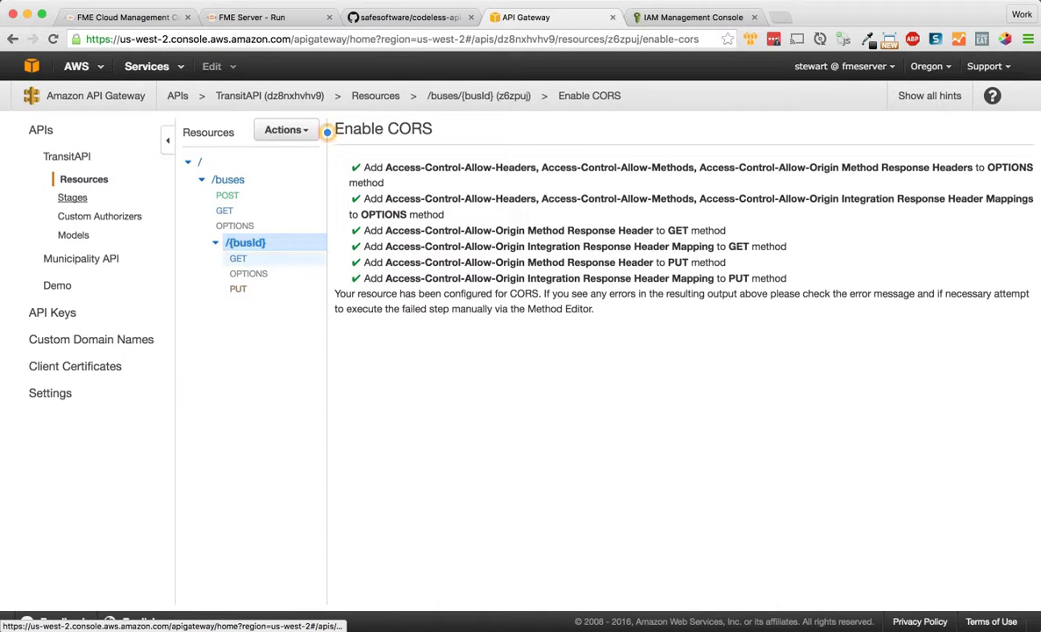
# Step: Check the Access-Control-Allow-Origin header in the /buses/{busId} GET method's 200 response and its integration response header mapping
pyautogui.click(238, 258)
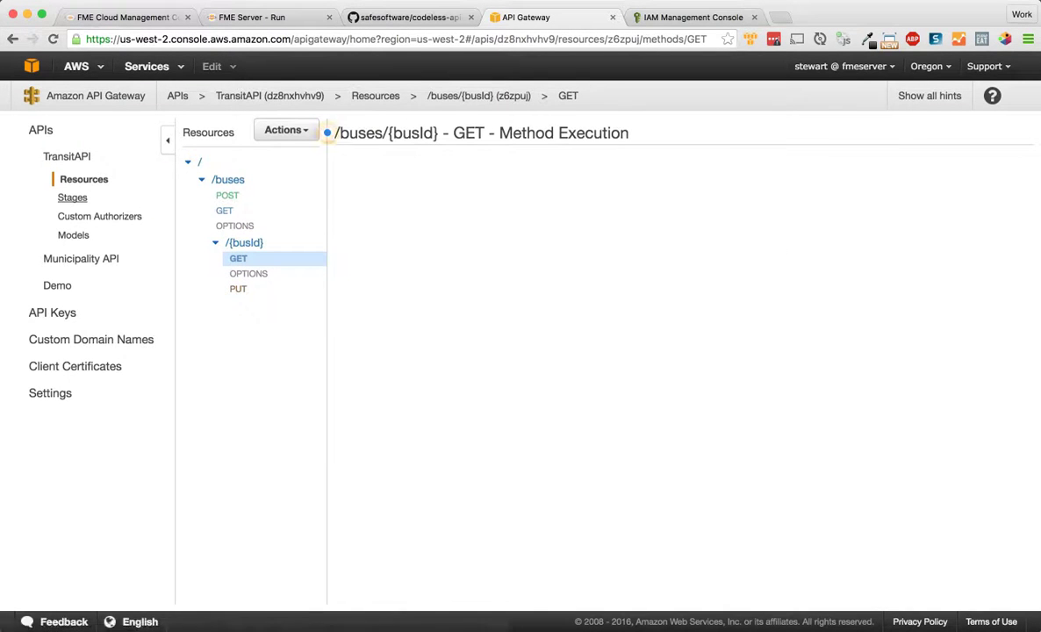
pyautogui.click(502, 355)
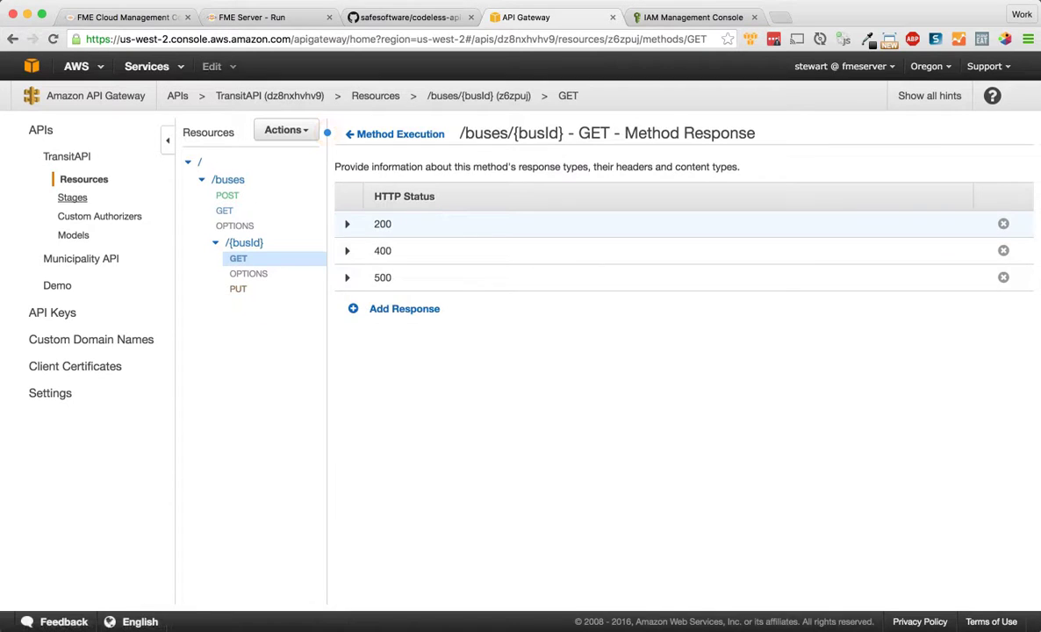
pyautogui.click(347, 224)
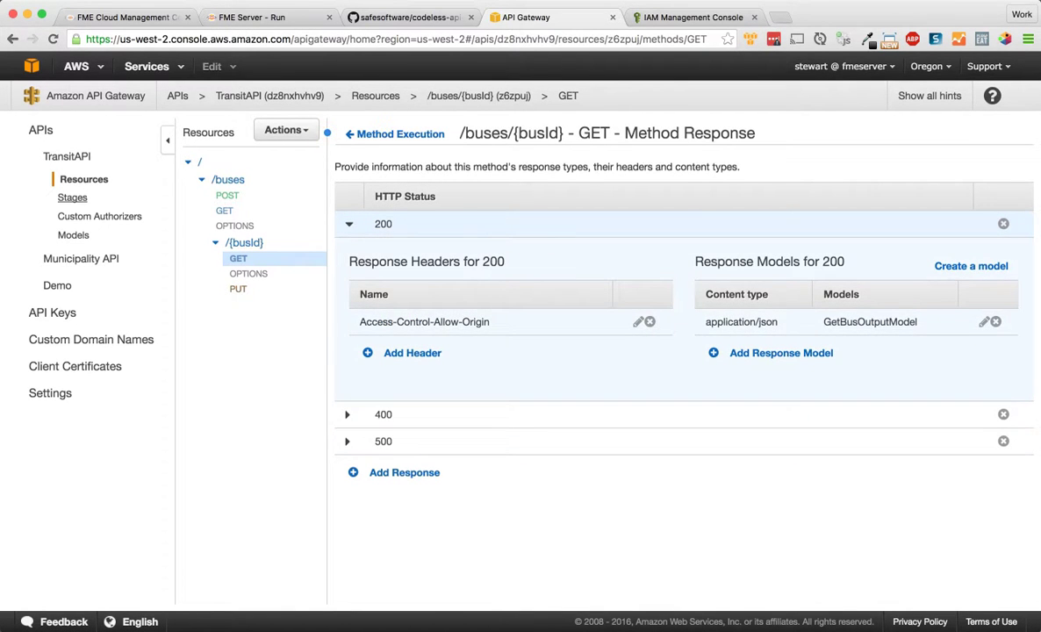
pyautogui.click(399, 134)
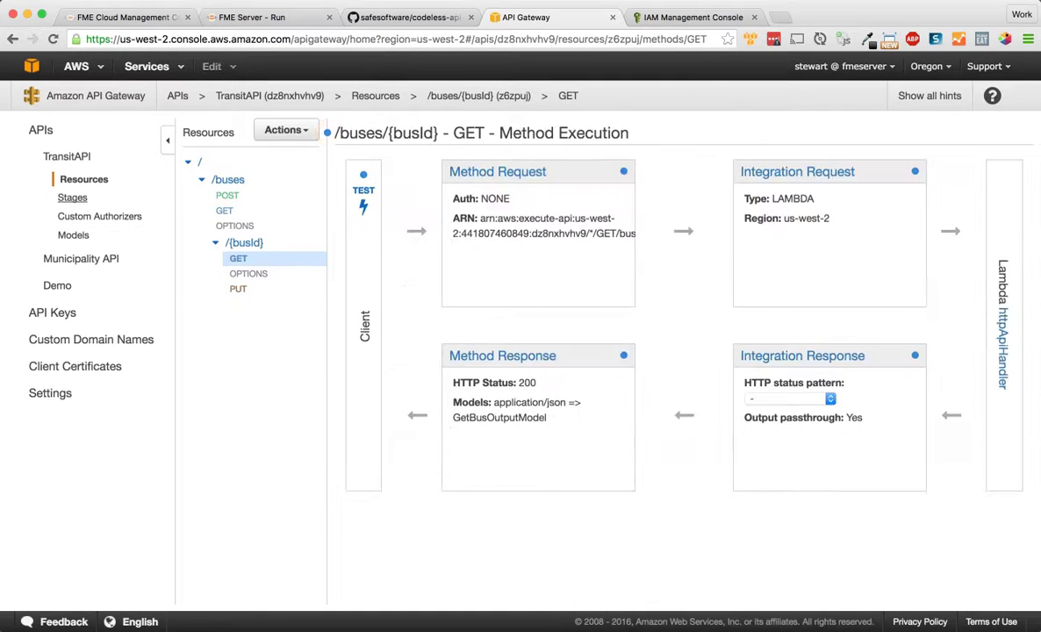
pyautogui.click(802, 356)
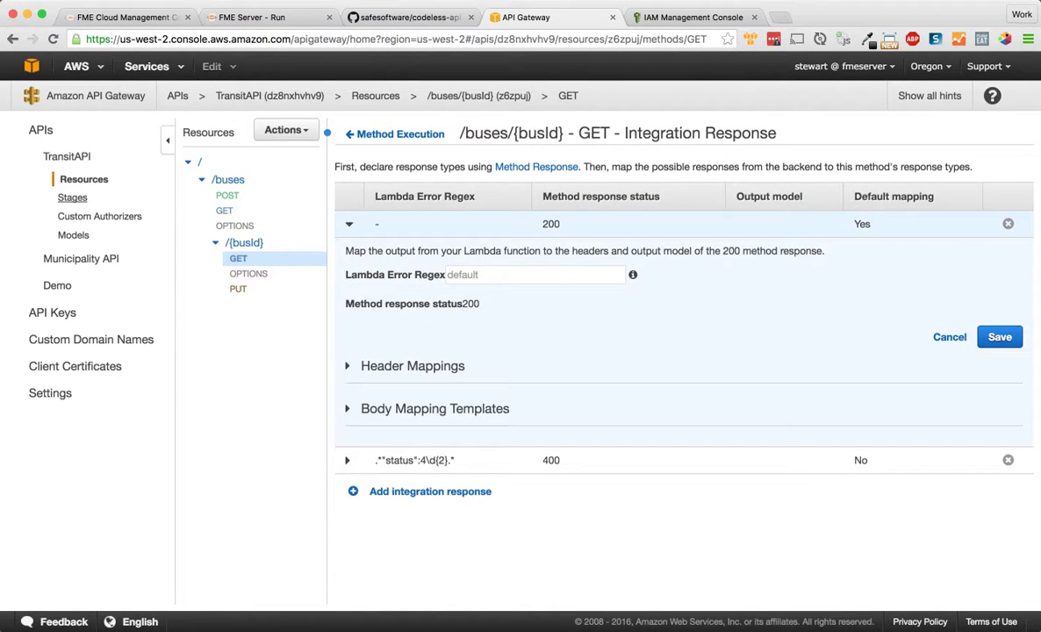
pyautogui.click(362, 366)
pyautogui.doubleClick(741, 432)
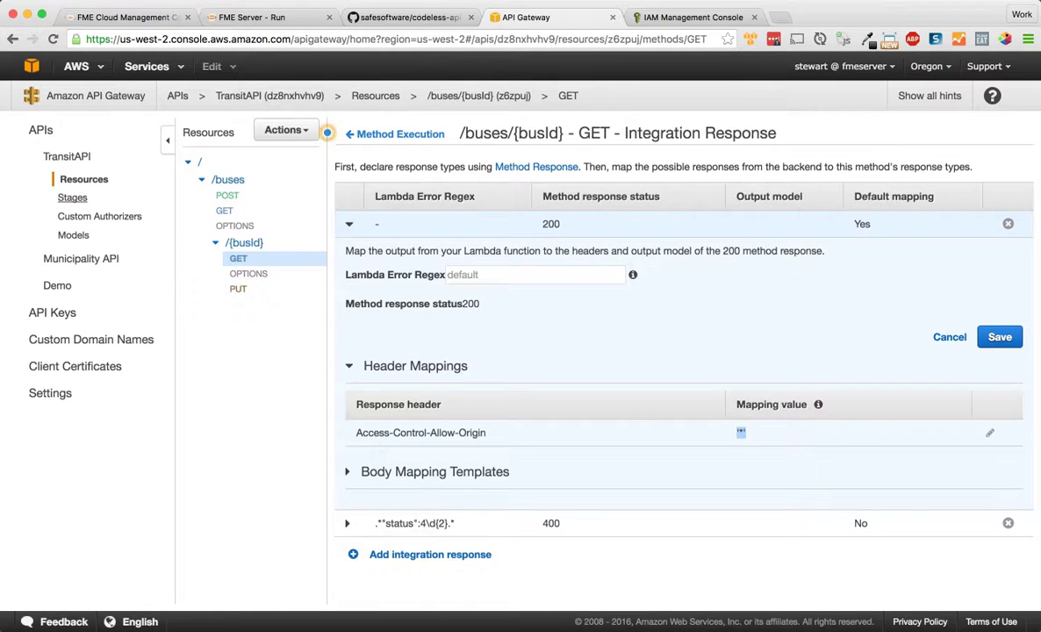
pyautogui.click(400, 134)
# Step: Deploy the API to a new stage named staging
pyautogui.click(286, 130)
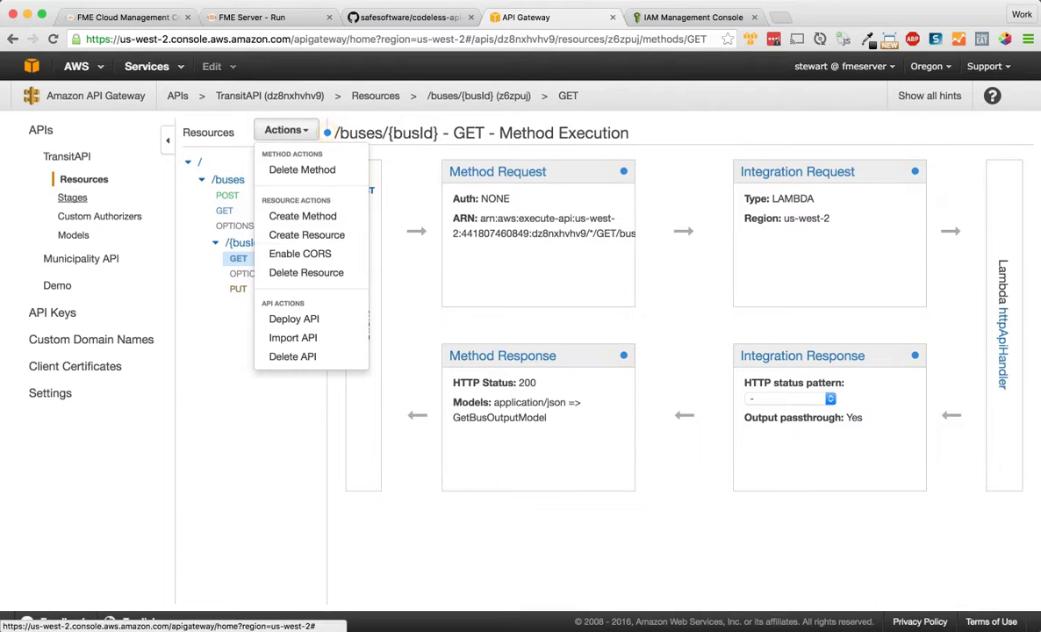
pyautogui.click(294, 319)
pyautogui.click(587, 198)
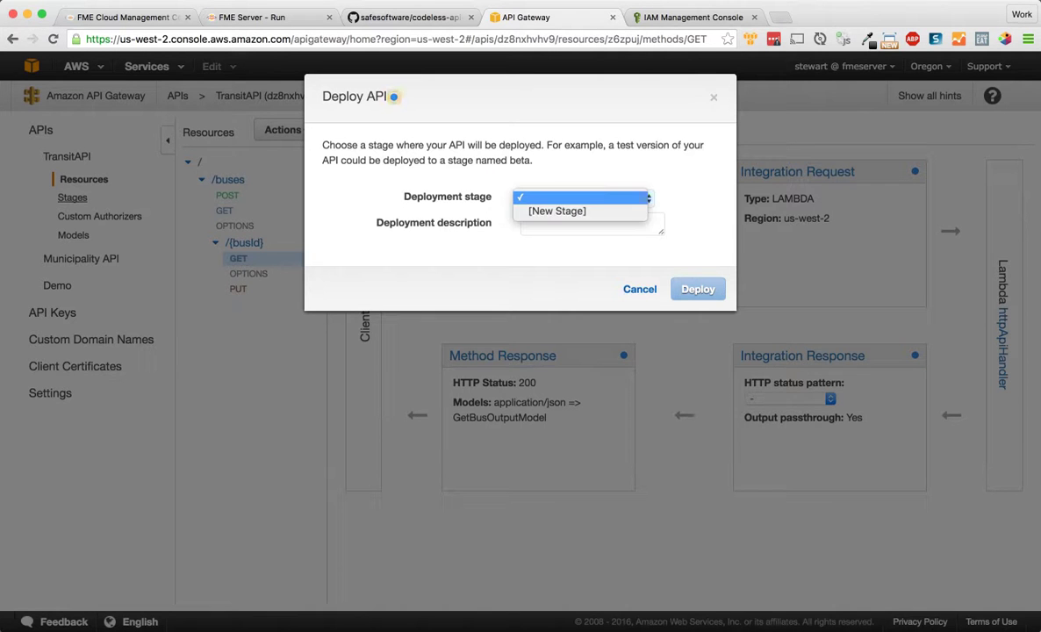
pyautogui.click(561, 212)
pyautogui.click(591, 223)
pyautogui.write('staging')
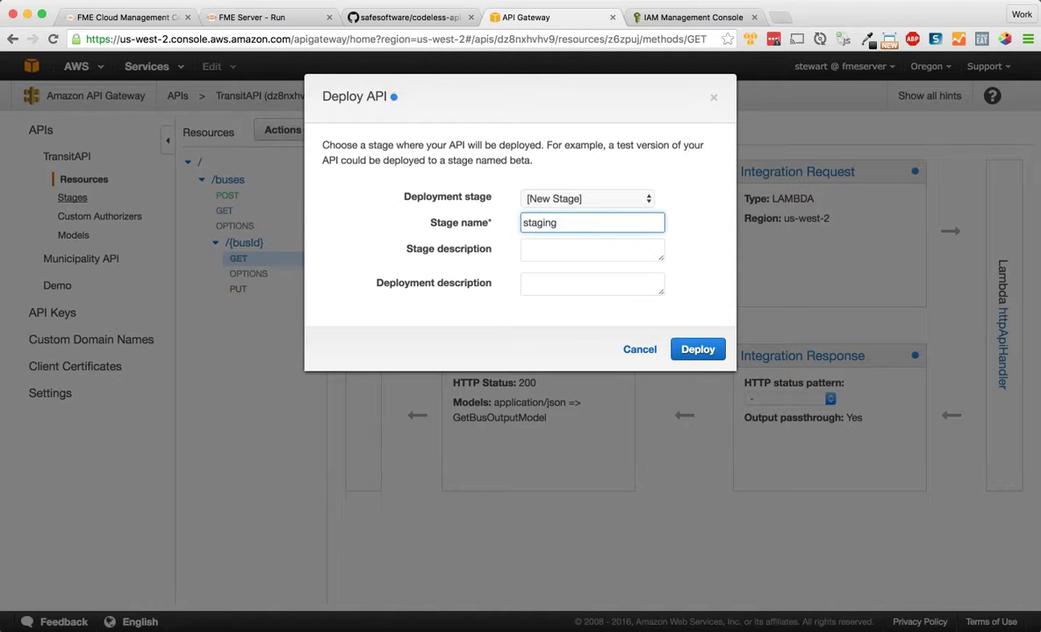
pyautogui.press('Return')
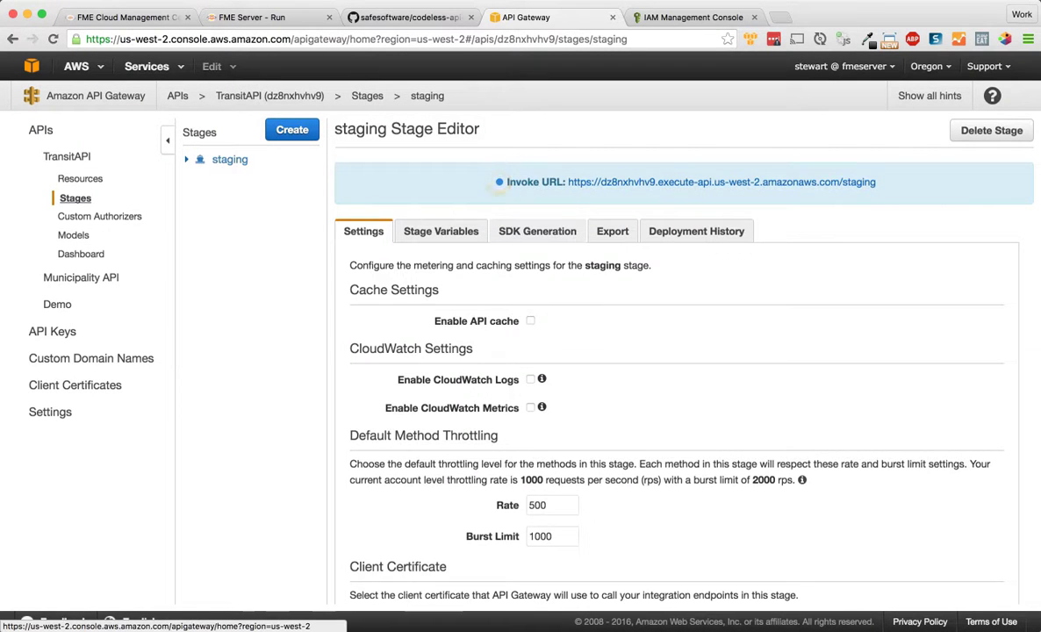
# Step: Export the staging stage as Swagger in JSON format and show the downloaded file in Finder
pyautogui.click(537, 232)
pyautogui.click(441, 231)
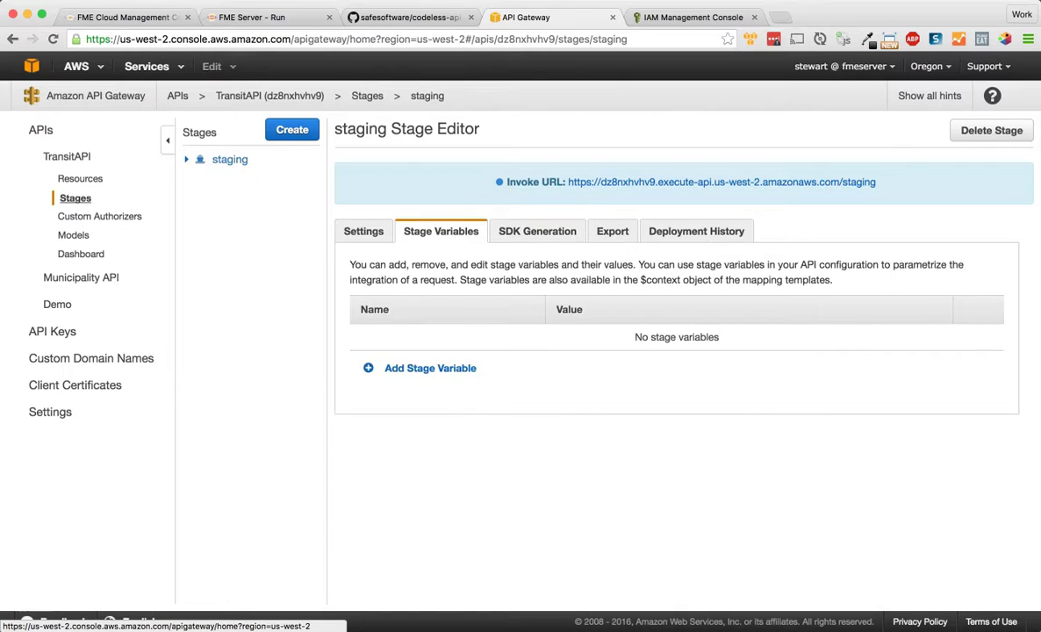
pyautogui.click(613, 232)
pyautogui.moveTo(451, 345)
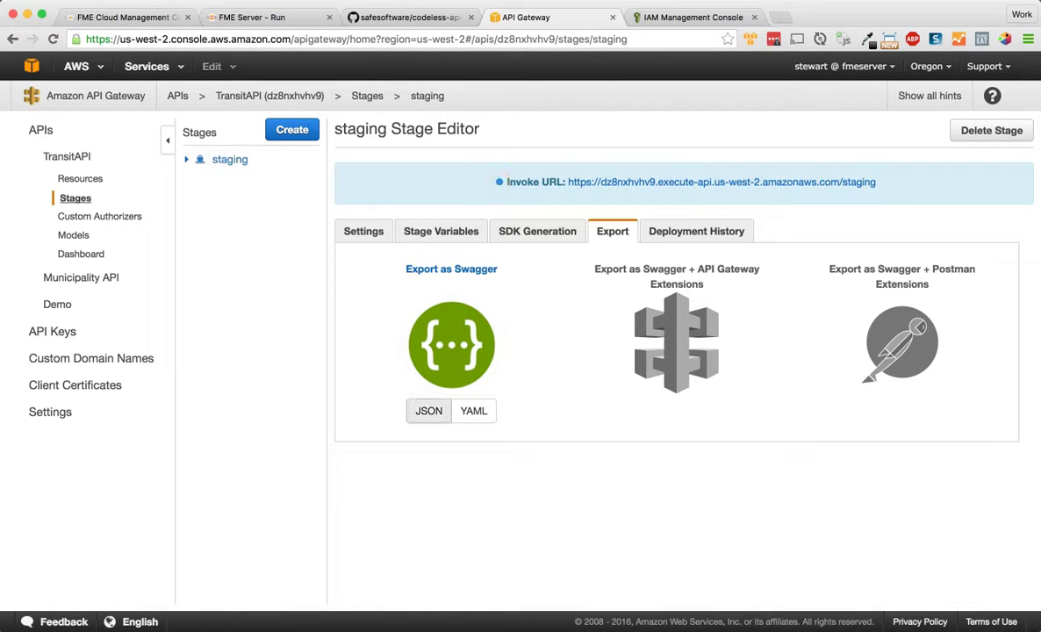
pyautogui.click(428, 411)
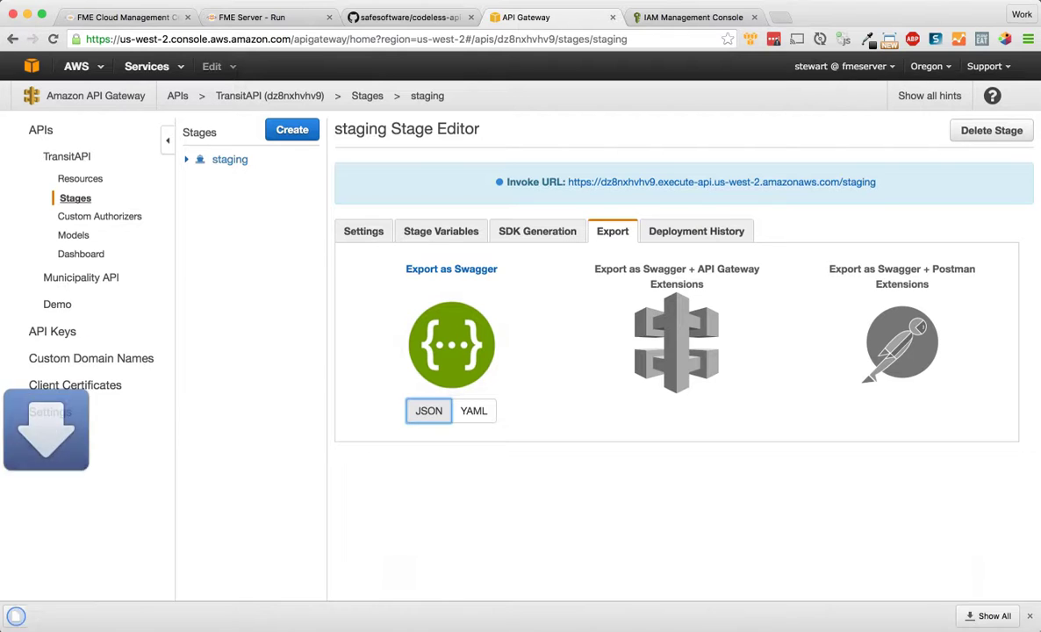
pyautogui.click(146, 616)
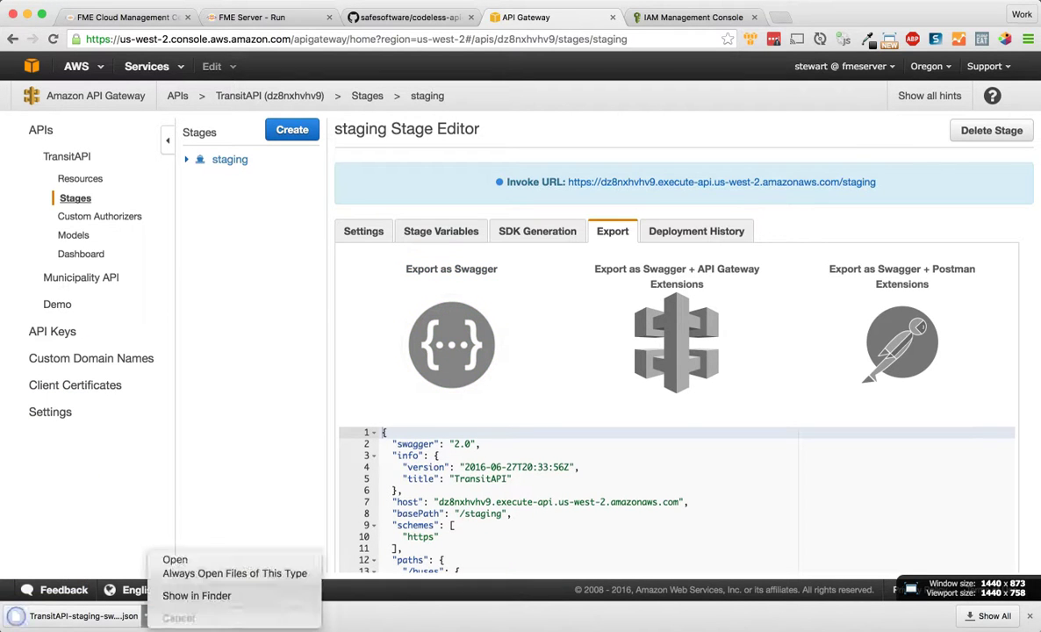
pyautogui.click(196, 595)
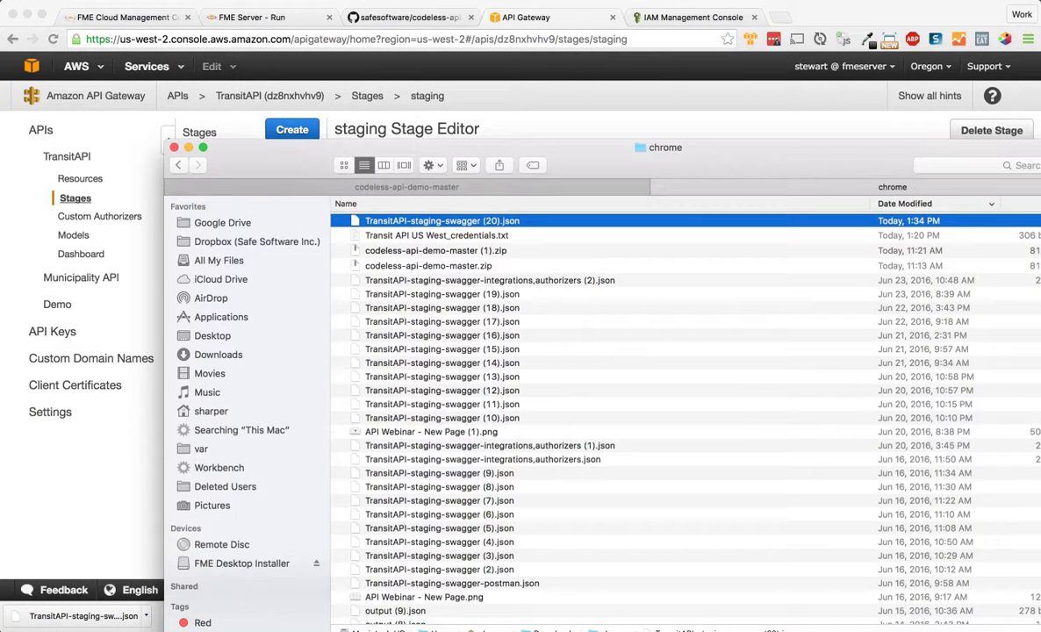
# Step: Put the exported Swagger JSON file into the web_doc folder of codeless-api-demo-master in Finder
pyautogui.press('super+Tab')
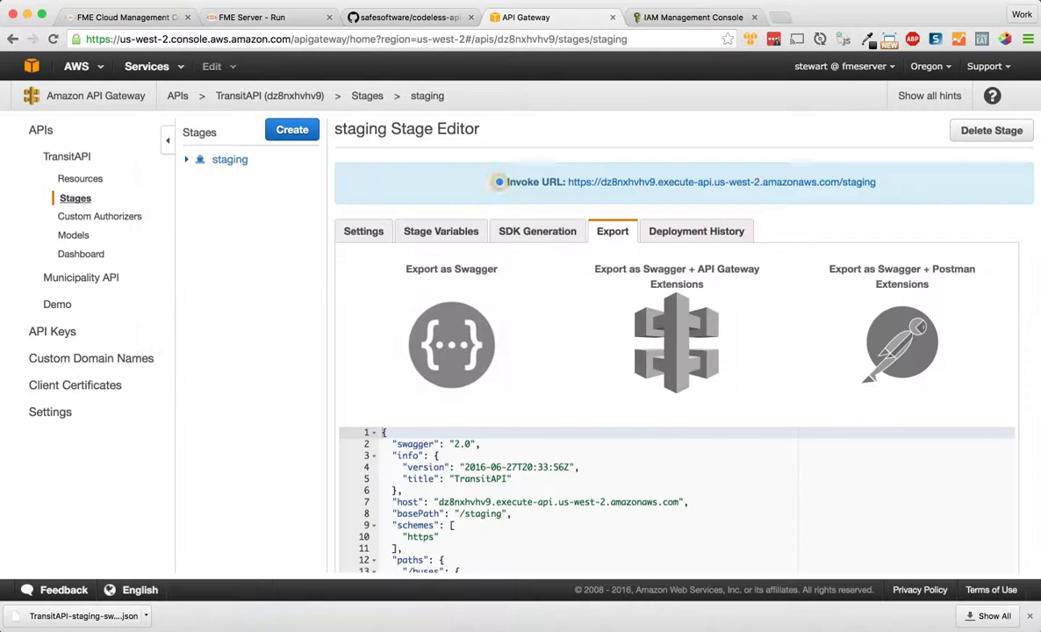
pyautogui.moveTo(676, 351)
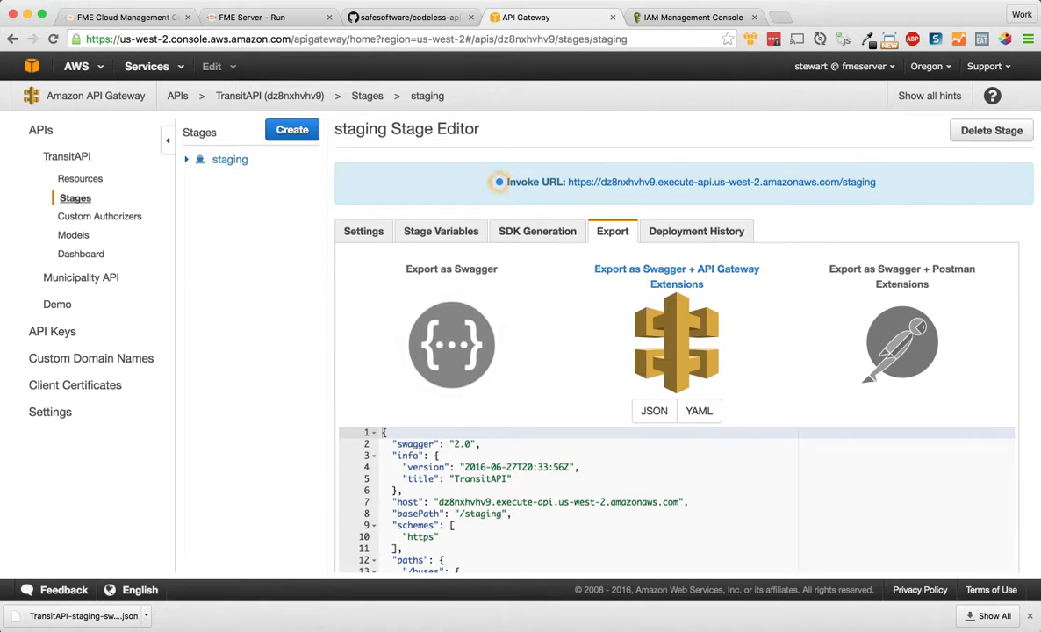
pyautogui.moveTo(428, 411)
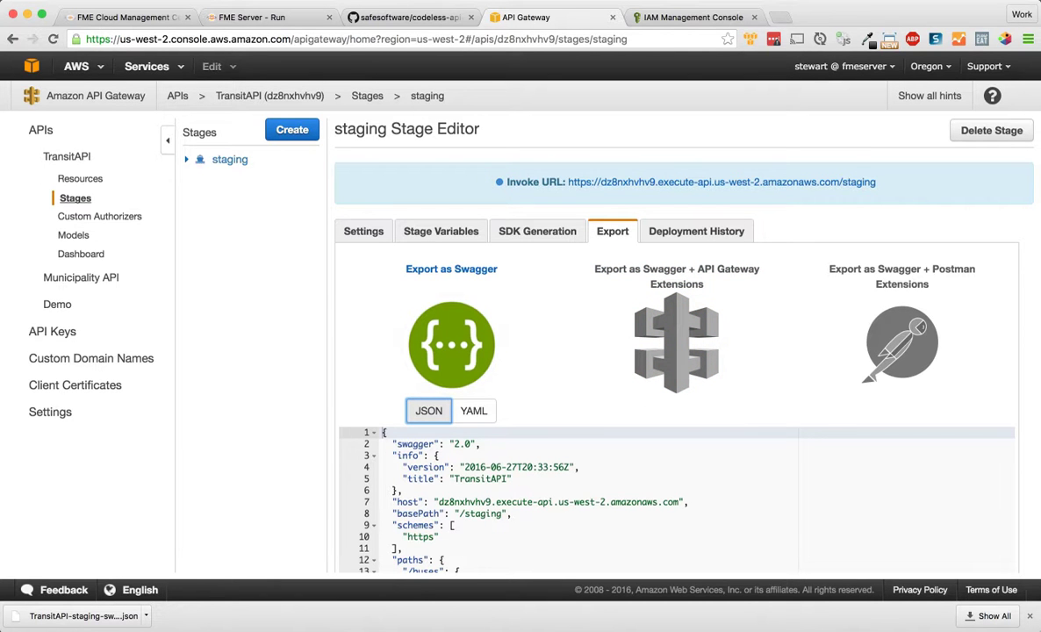
pyautogui.press('super+Tab')
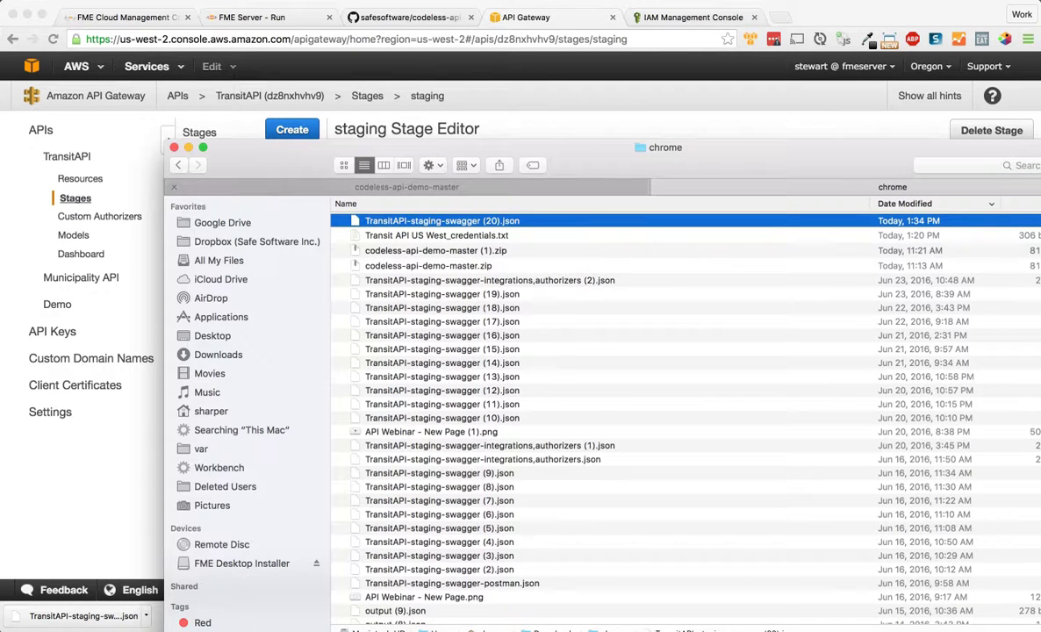
pyautogui.click(407, 187)
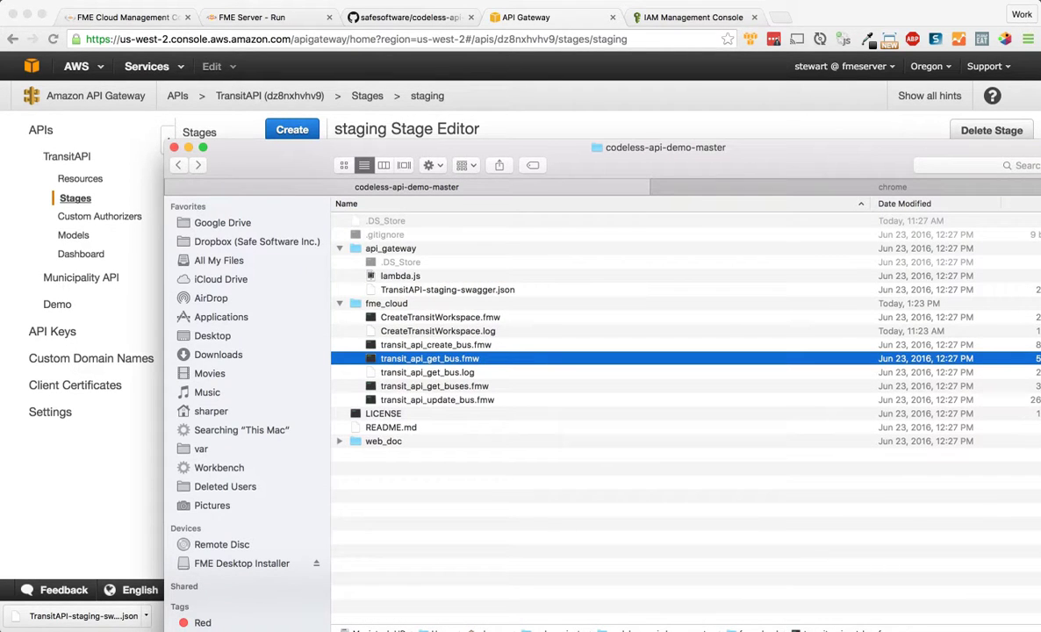
pyautogui.doubleClick(383, 441)
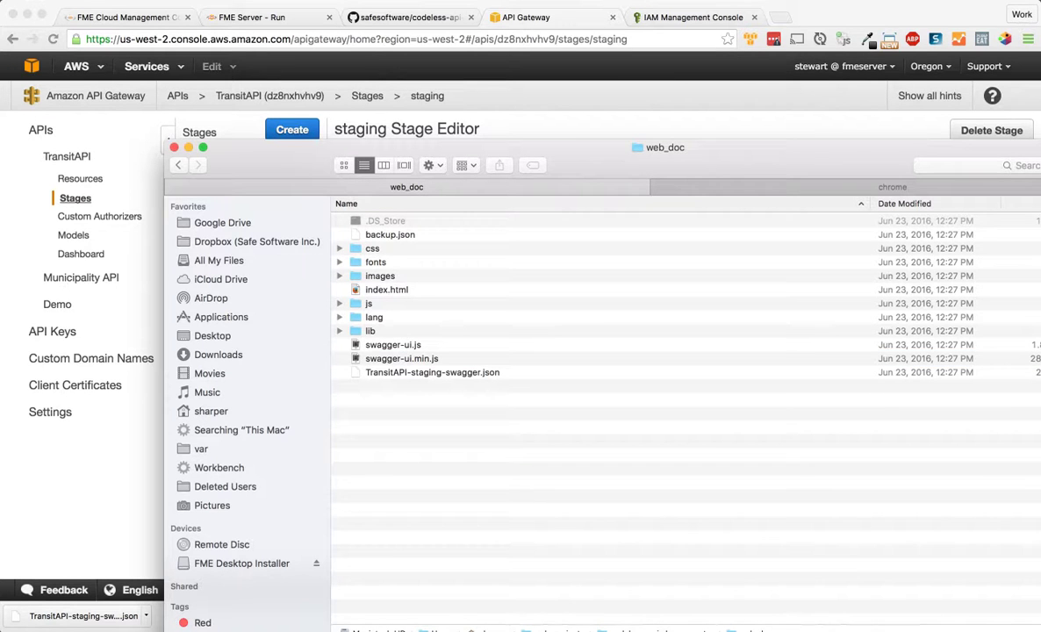
pyautogui.moveTo(83, 616); pyautogui.dragTo(456, 430)
# Step: Rename the older TransitAPI-staging-swagger.json in the web_doc folder as TransitAPI-staging-swagger_old.json
pyautogui.click(431, 387)
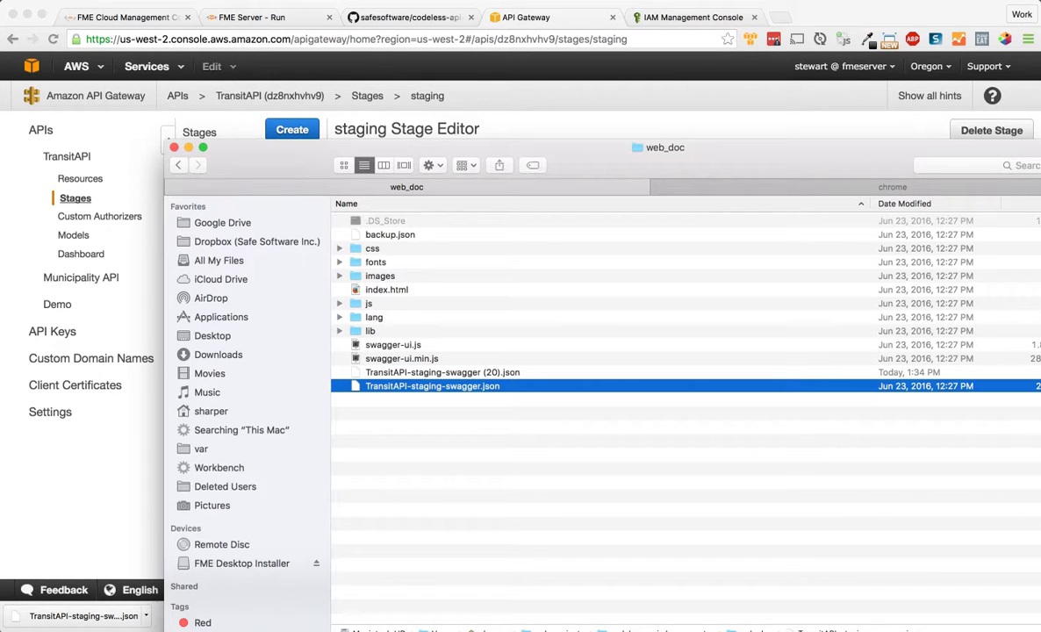
pyautogui.press('Return')
pyautogui.write('_old')
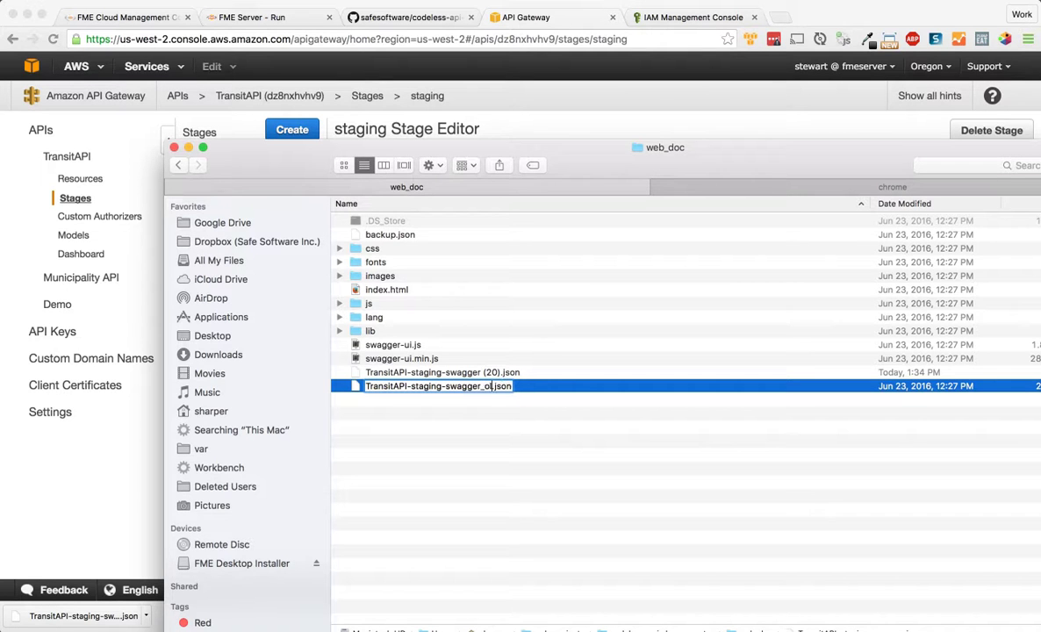
pyautogui.press('Return')
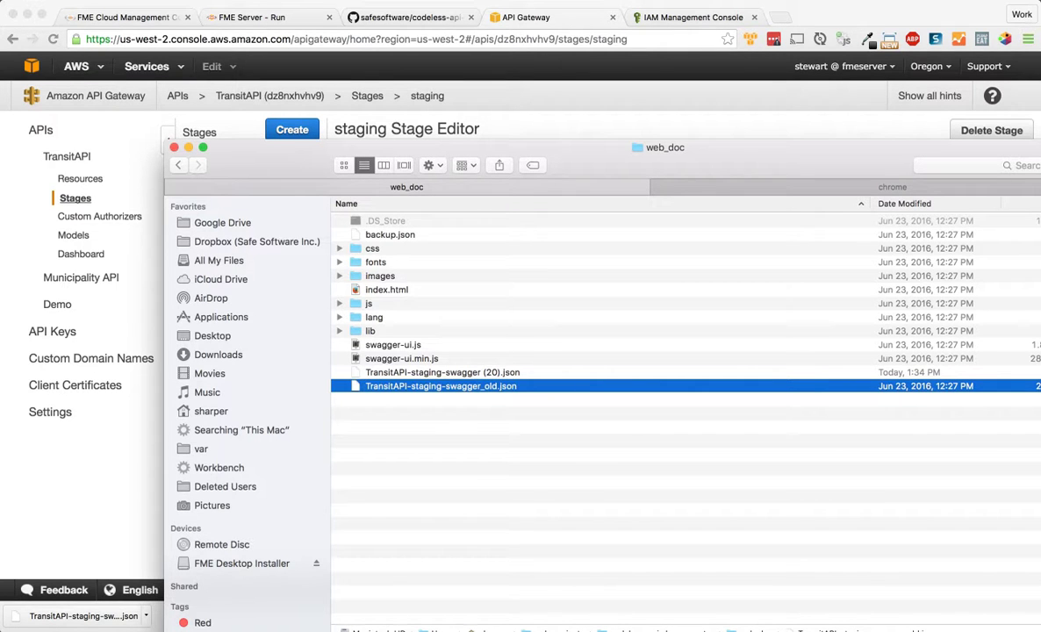
# Step: Rename the newly exported "TransitAPI-staging-swagger (20).json" as TransitAPI-staging-swagger.json and reposition the Finder window to show its full folder path
pyautogui.click(443, 372)
pyautogui.press('Return')
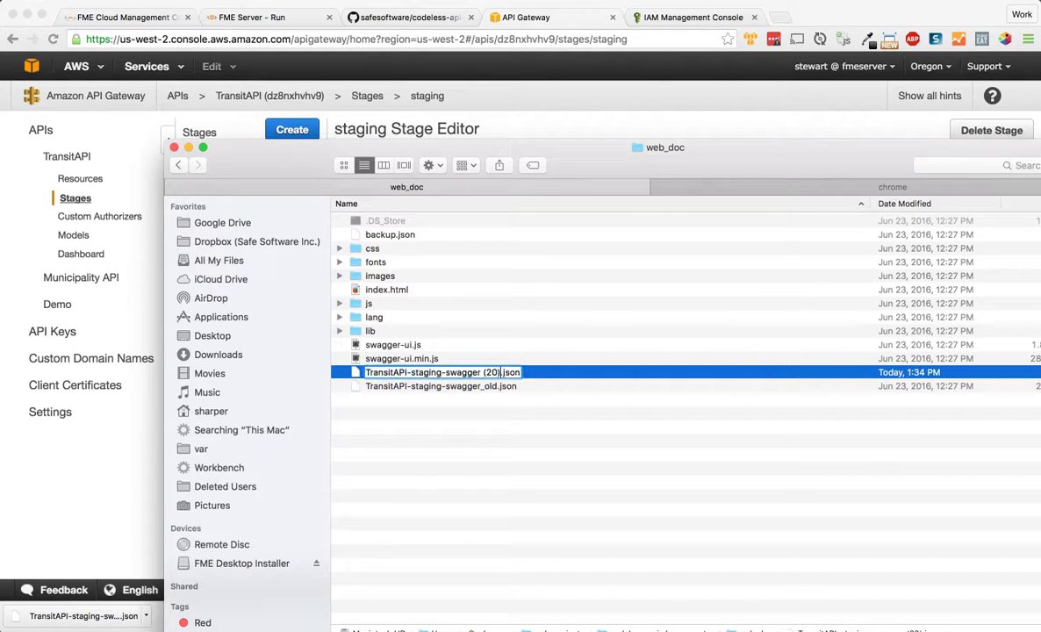
pyautogui.press('BackSpace')
pyautogui.press('BackSpace')
pyautogui.press('BackSpace')
pyautogui.press('BackSpace')
pyautogui.press('BackSpace')
pyautogui.press('Return')
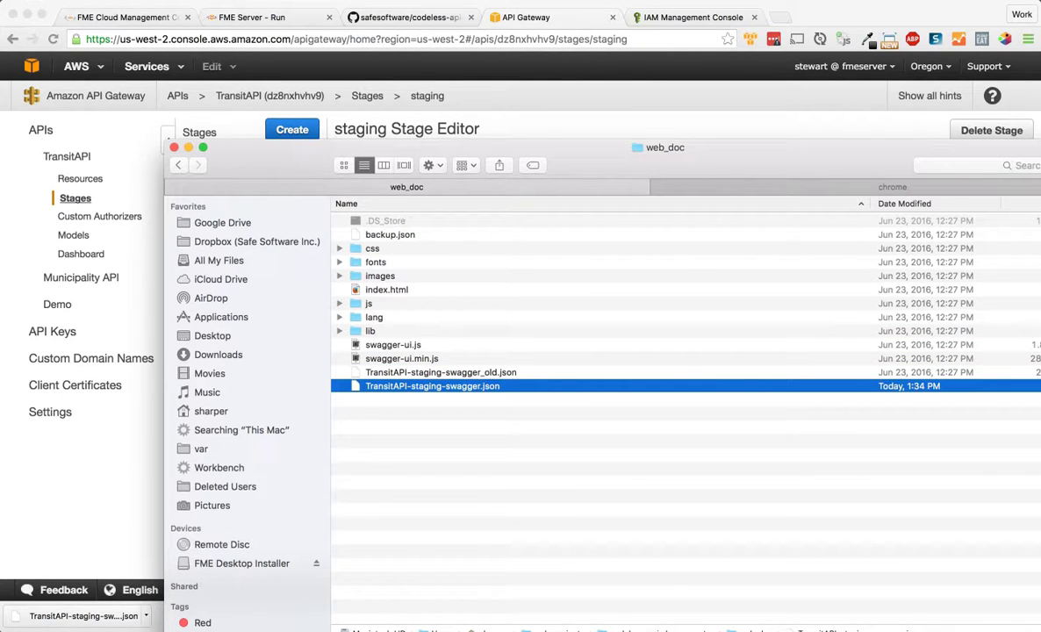
pyautogui.moveTo(561, 149); pyautogui.dragTo(509, 84)
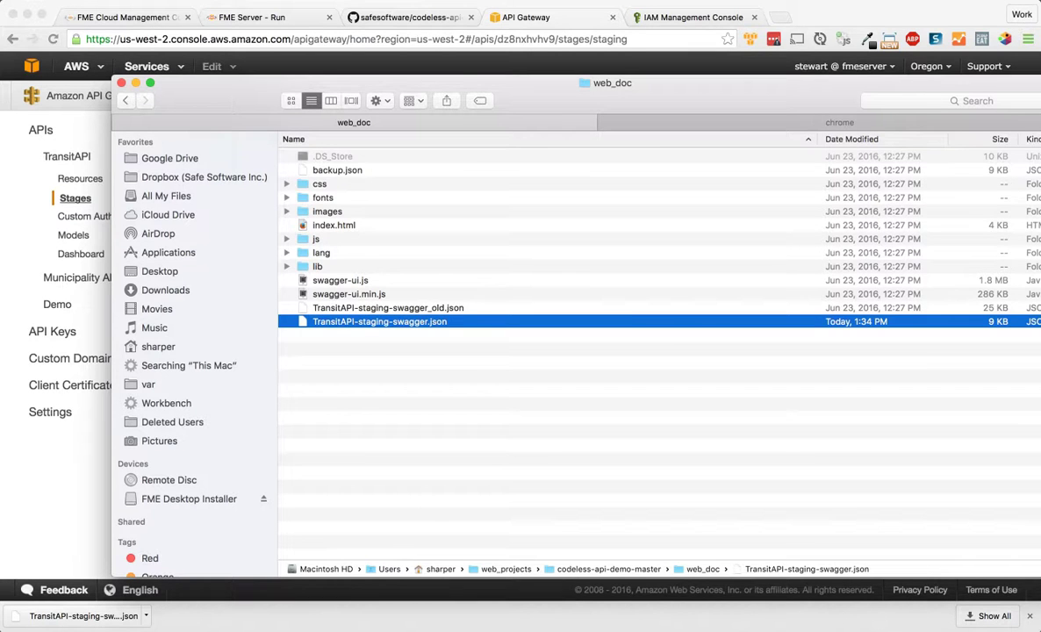
# Step: Switch to Chrome and open localhost/web_projects/codeless-api-demo-master/web_doc/index.html#/ in a new tab
pyautogui.press('super+Tab')
pyautogui.press('super+t')
pyautogui.write('web_doc')
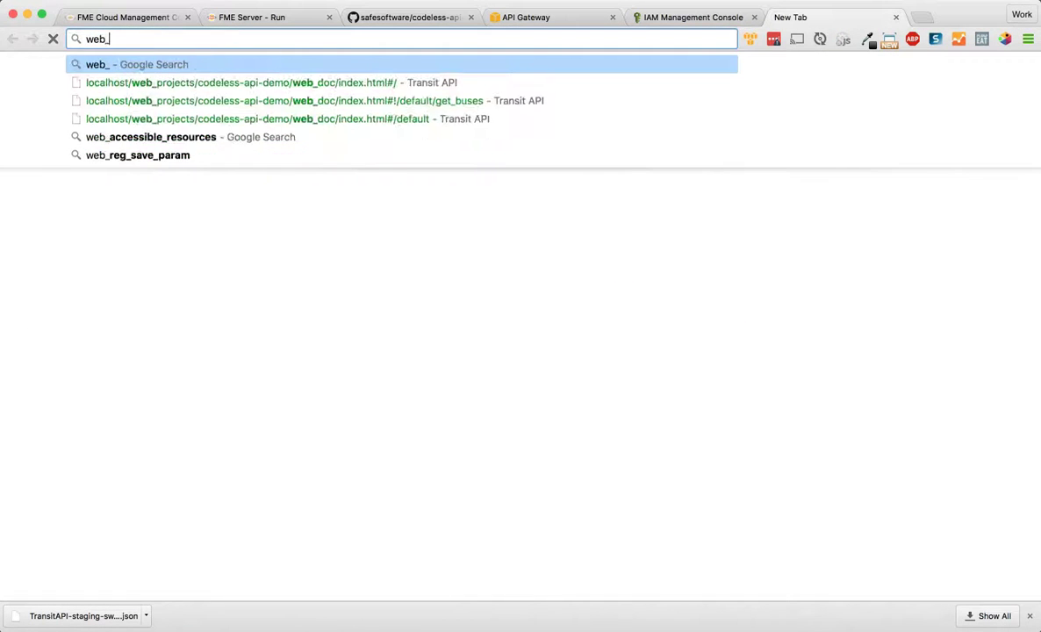
pyautogui.press('Down')
pyautogui.press('Down')
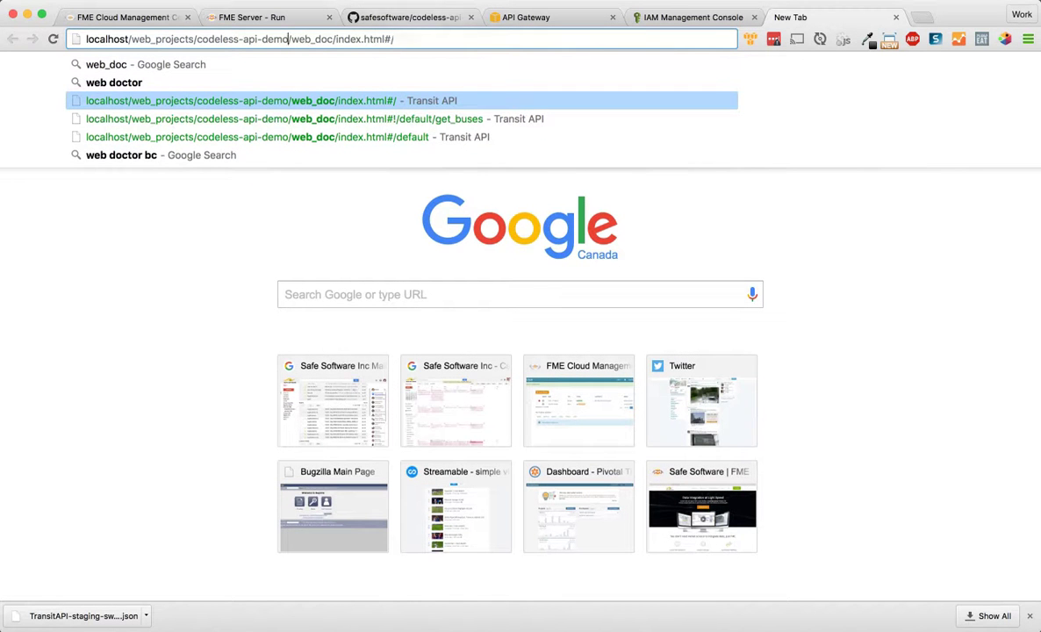
pyautogui.write('-master/')
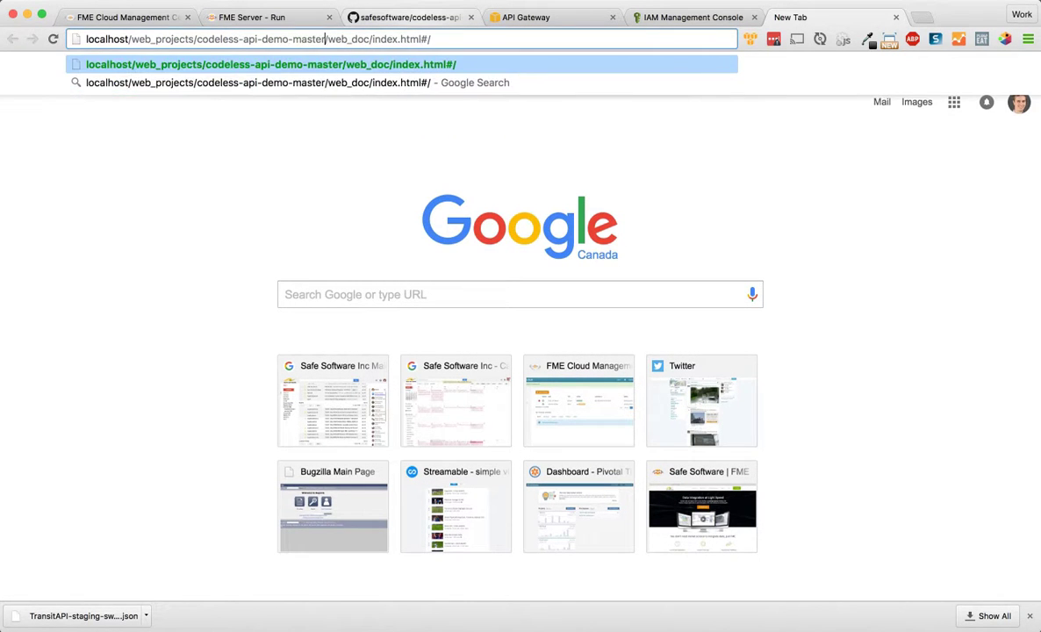
pyautogui.press('Return')
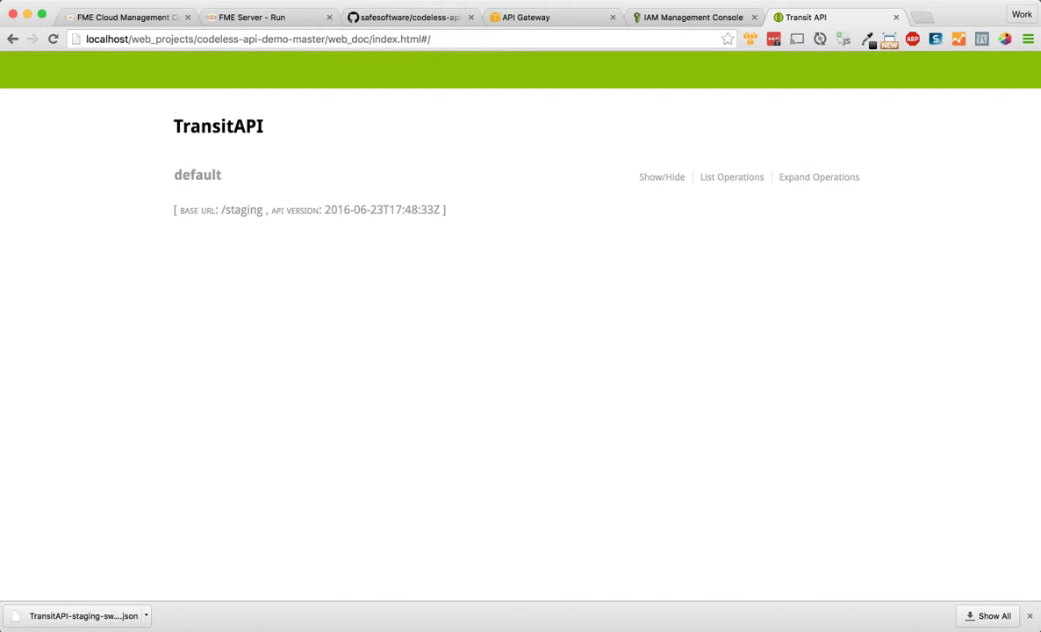
# Step: Try out GET /buses in the TransitAPI documentation and compare its request URL with the staging stage's invoke URL in API Gateway
pyautogui.press('super+Tab')
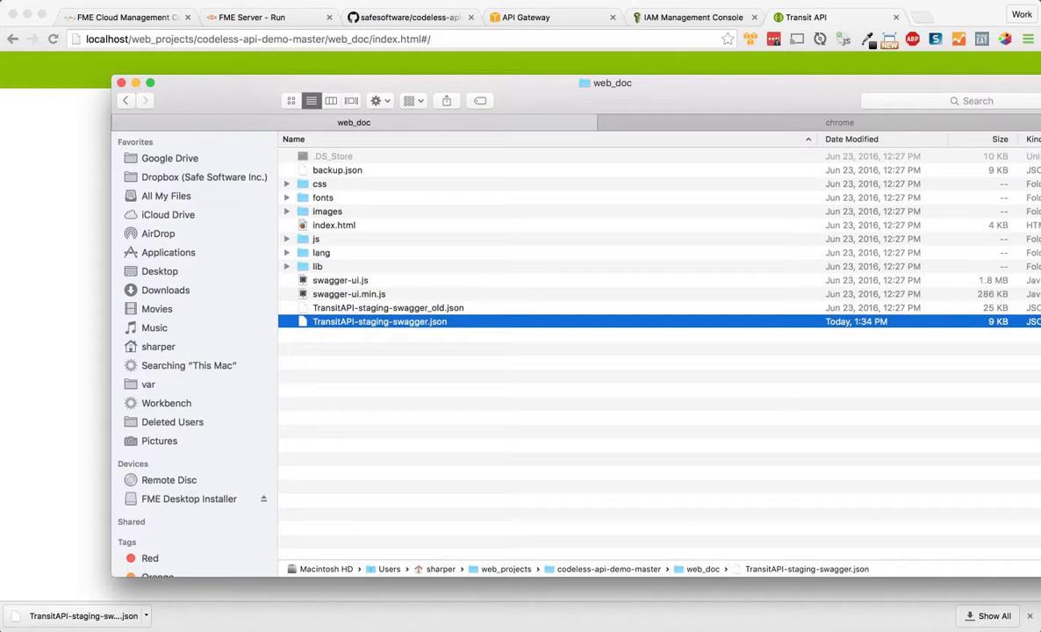
pyautogui.press('super+Tab')
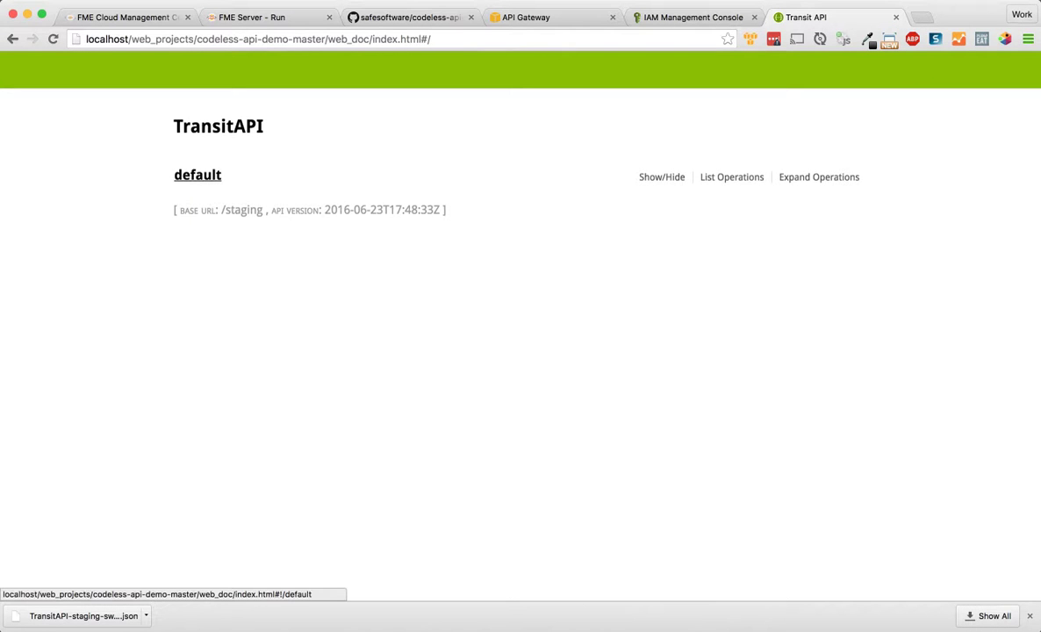
pyautogui.click(197, 174)
pyautogui.click(236, 200)
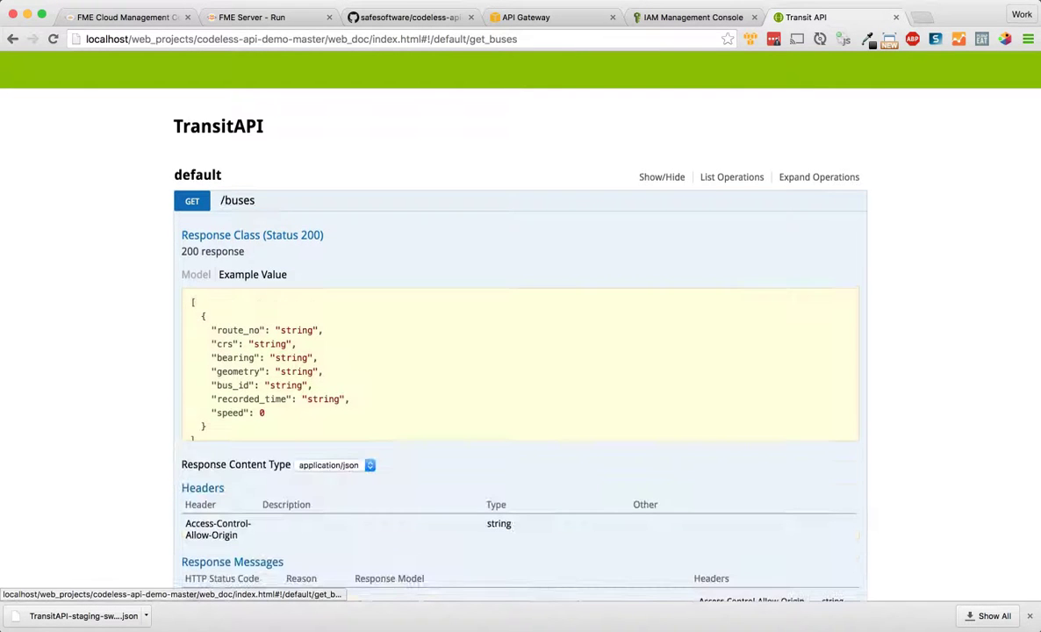
pyautogui.scroll(-5, 520, 351)
pyautogui.click(205, 488)
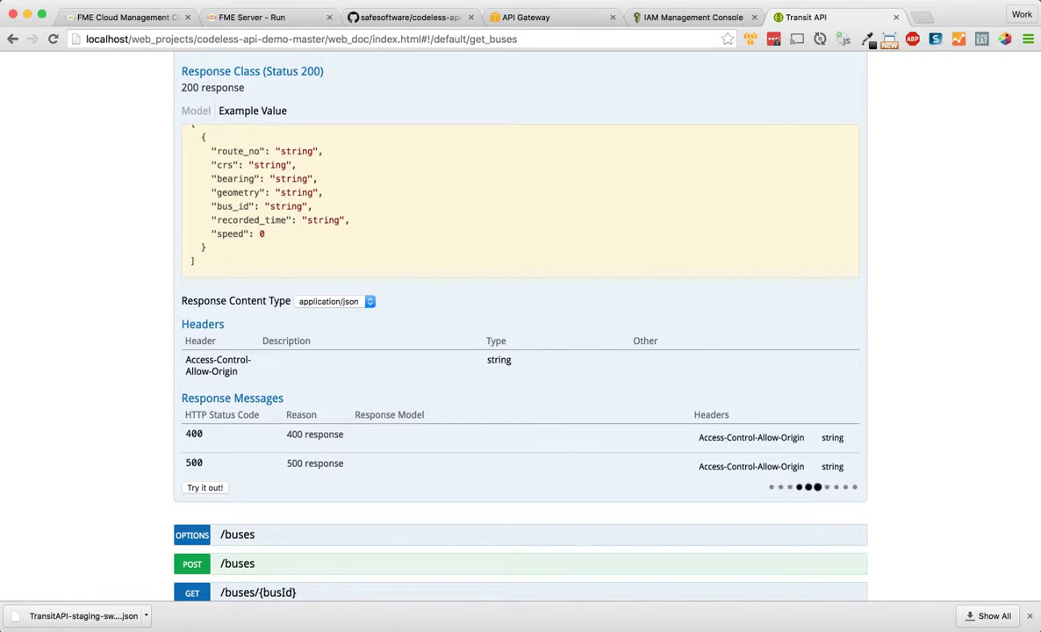
pyautogui.scroll(-5, 520, 325)
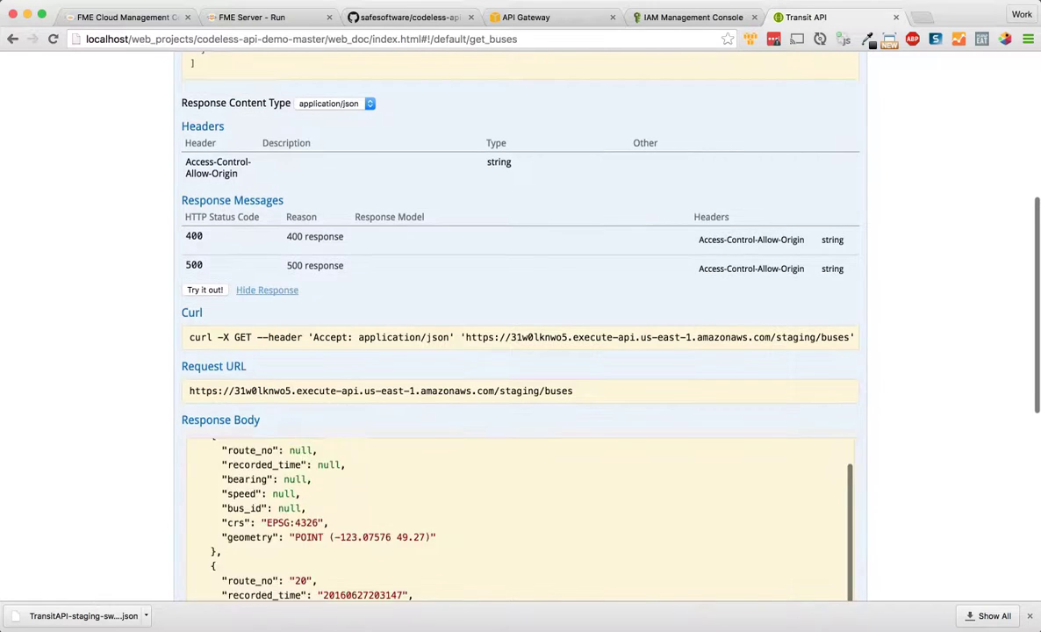
pyautogui.moveTo(189, 408); pyautogui.dragTo(291, 408)
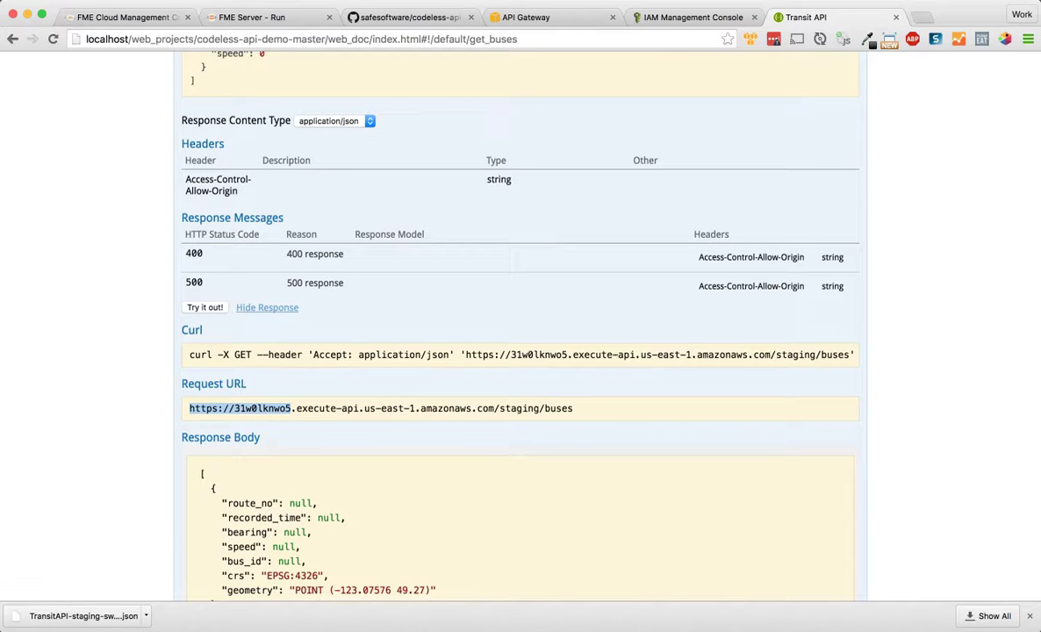
pyautogui.click(526, 16)
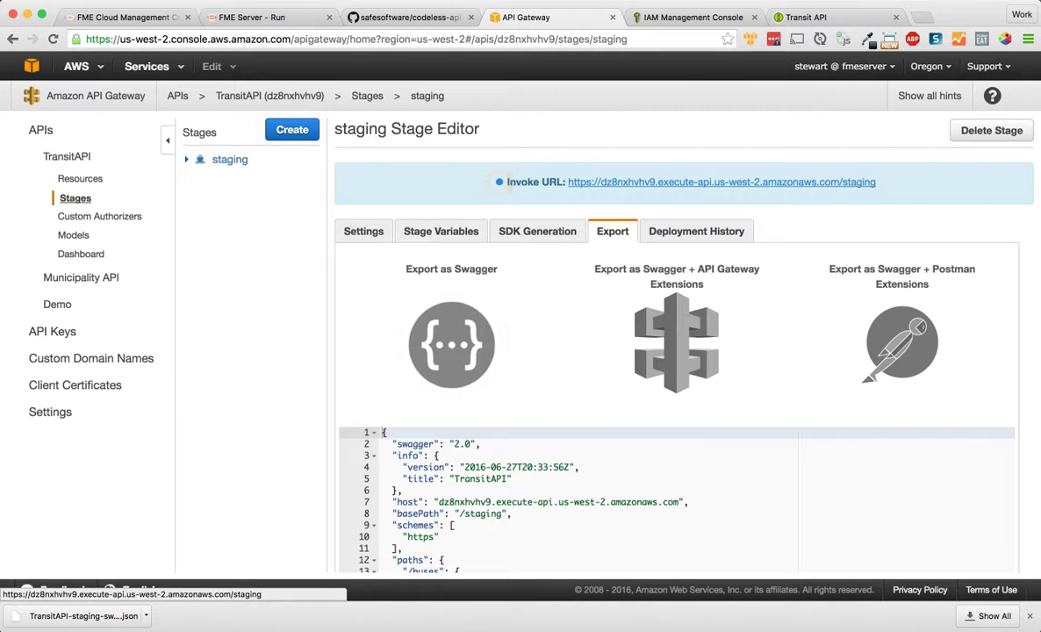
# Step: Switch to Sublime Text and open config.js from web_doc/js to check the host URL
pyautogui.press('super+Tab')
pyautogui.press('super+Tab')
pyautogui.press('super+Tab')
pyautogui.press('super+Tab')
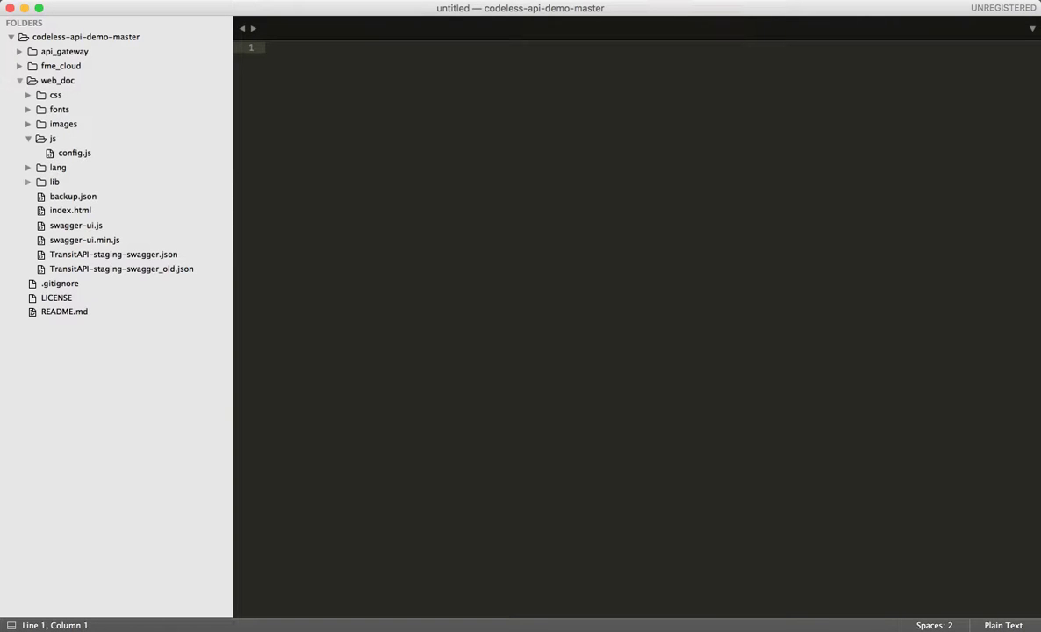
pyautogui.click(75, 152)
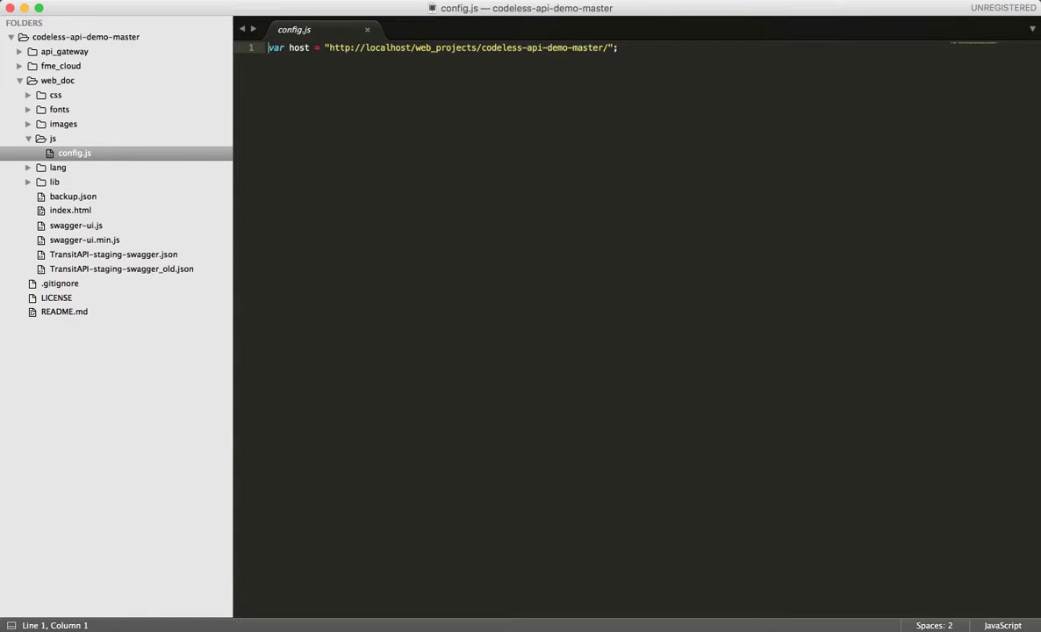
pyautogui.moveTo(329, 47); pyautogui.dragTo(608, 47)
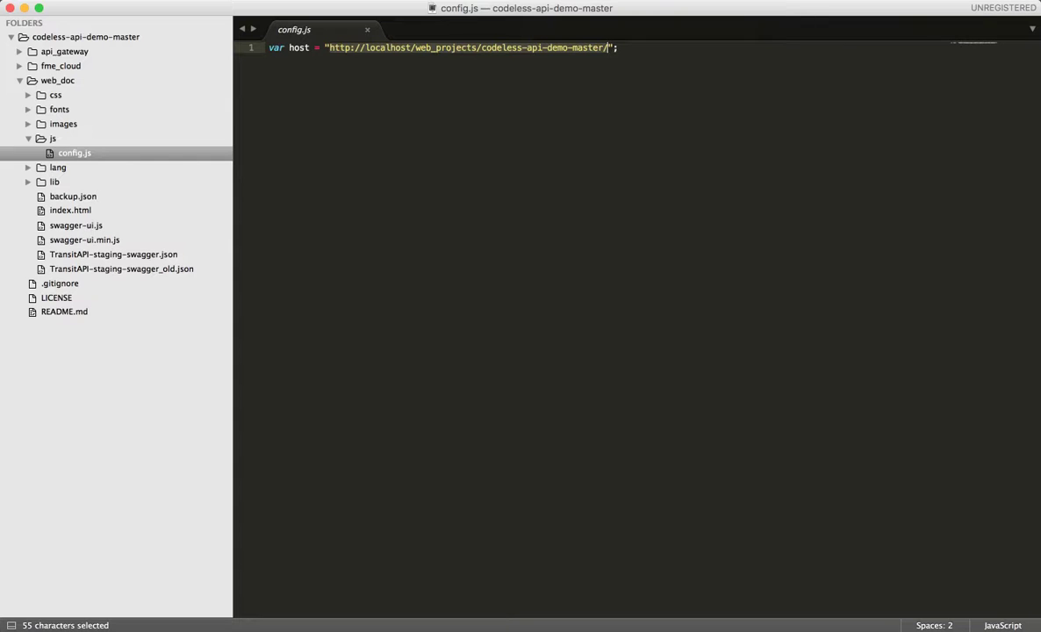
pyautogui.click(618, 47)
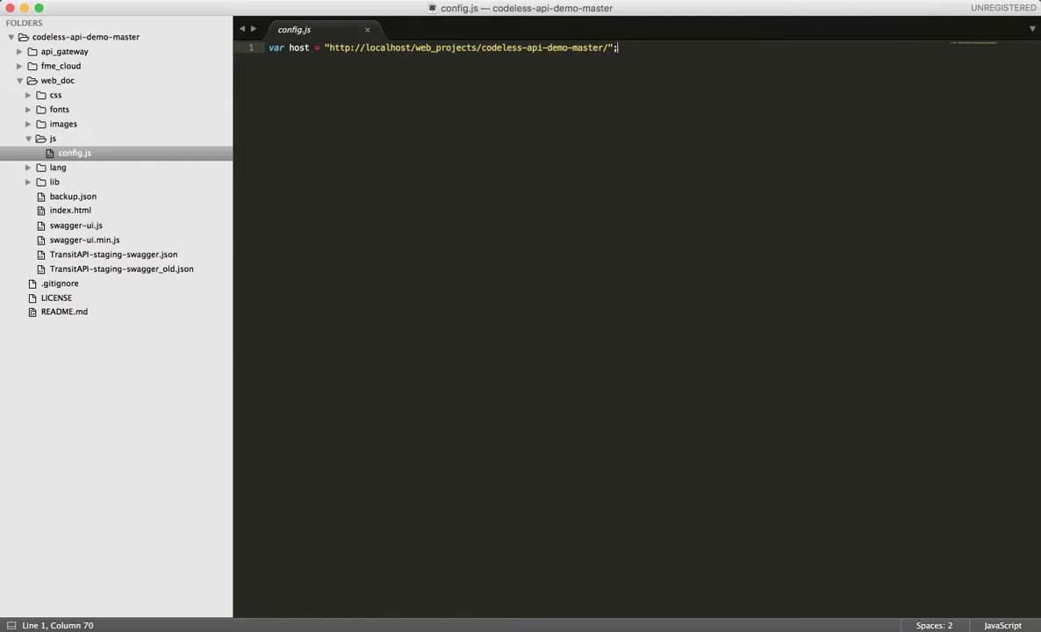
# Step: Try removing "-master" from the host URL in config.js, undo the removal, and save the file
pyautogui.doubleClick(588, 48)
pyautogui.press('BackSpace')
pyautogui.press('BackSpace')
pyautogui.press('super+s')
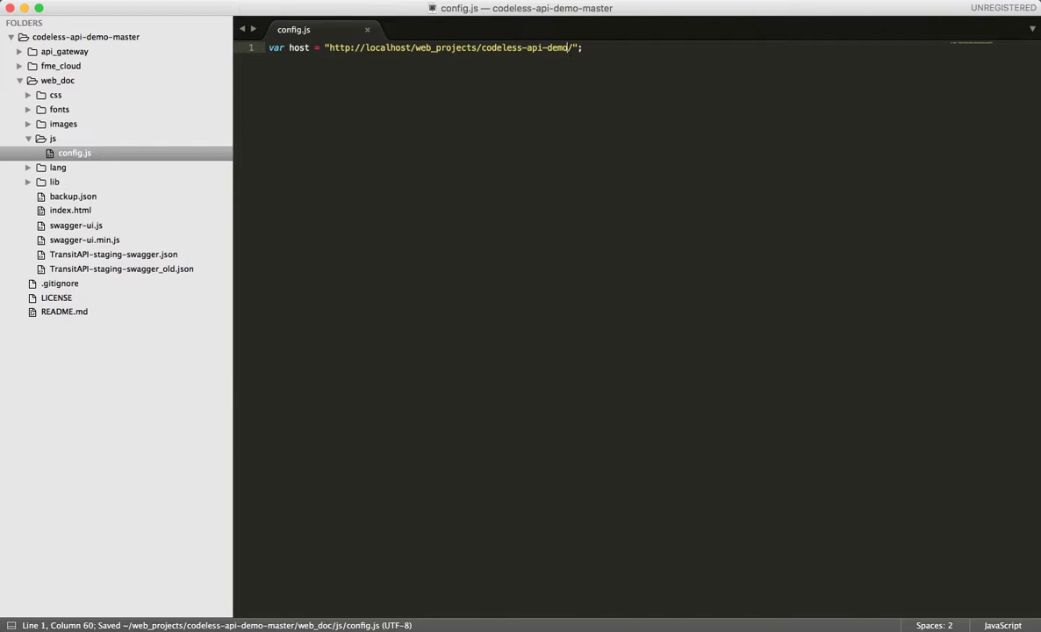
pyautogui.press('super+z')
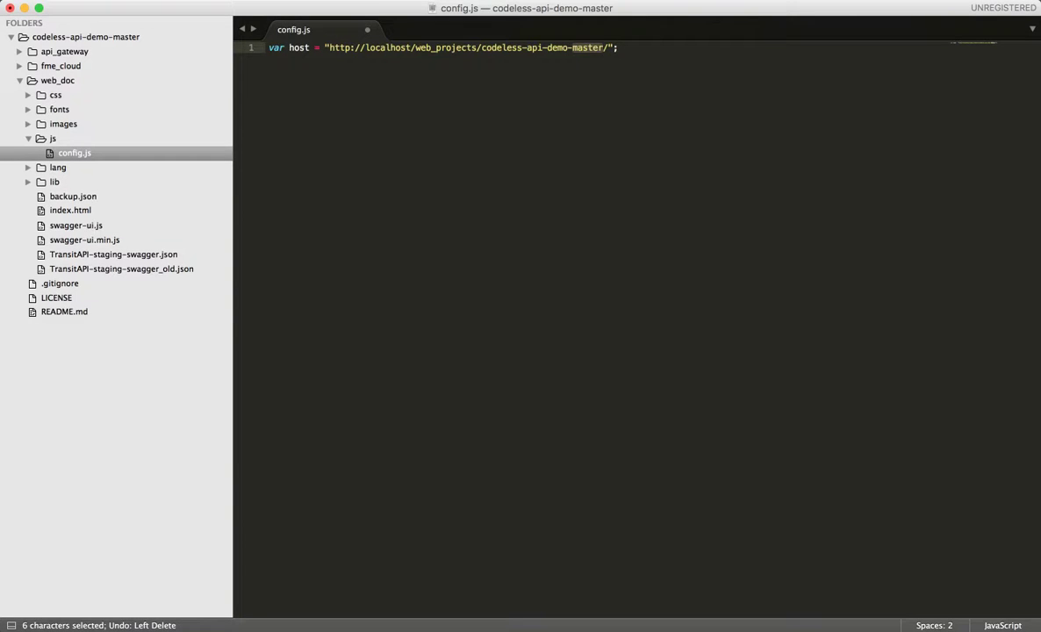
pyautogui.press('super+s')
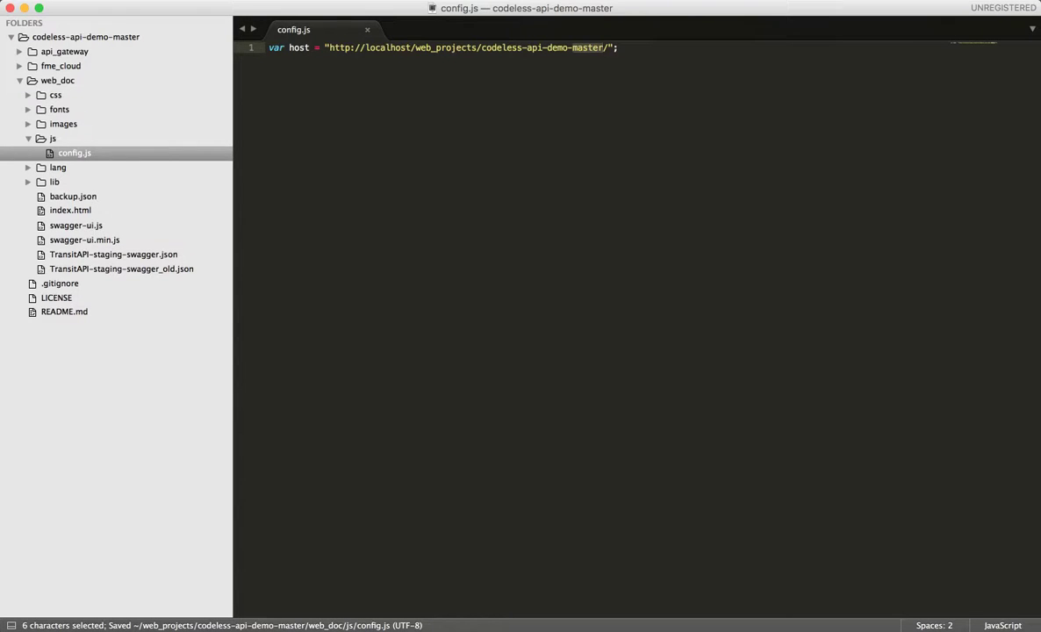
# Step: Reload the TransitAPI documentation page in Chrome and try out the GET /buses operation
pyautogui.press('super+Tab')
pyautogui.press('super+r')
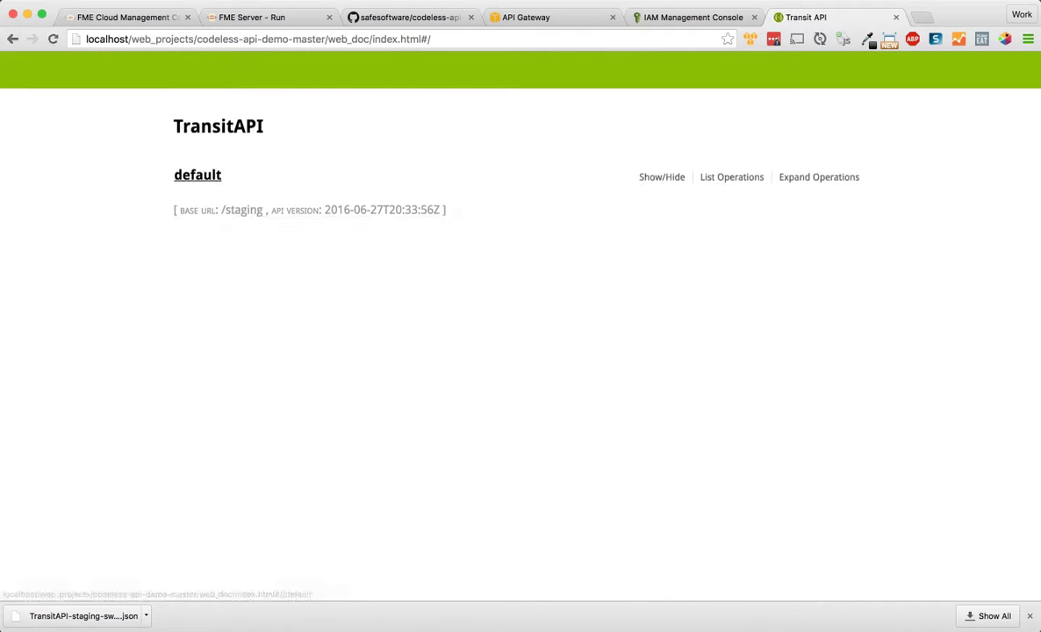
pyautogui.click(197, 174)
pyautogui.click(237, 200)
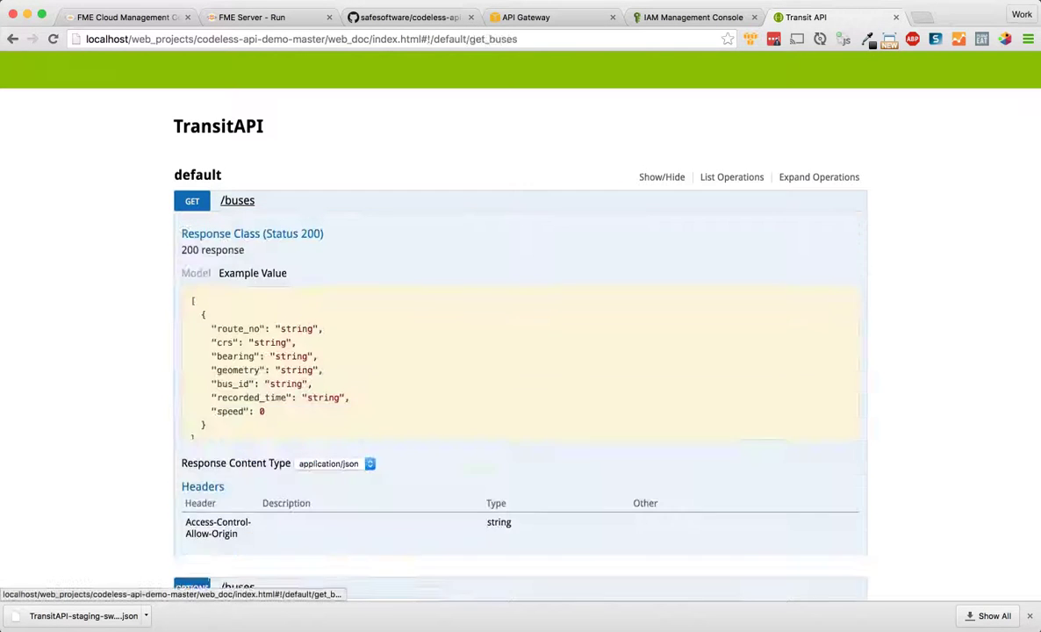
pyautogui.scroll(-5, 237, 200)
pyautogui.click(205, 409)
# Step: Examine the GET /buses response and compare its request URL with the invoke URL in the staging Stage Editor
pyautogui.scroll(-3, 520, 327)
pyautogui.scroll(-3, 519, 324)
pyautogui.scroll(3, 519, 325)
pyautogui.scroll(-1, 519, 325)
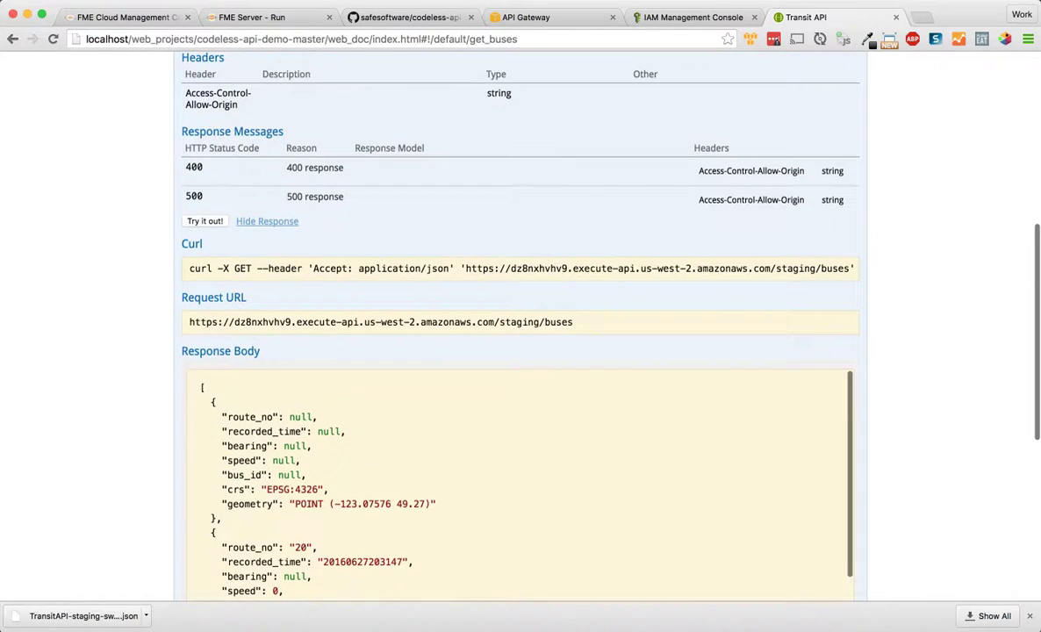
pyautogui.moveTo(190, 322); pyautogui.dragTo(252, 322)
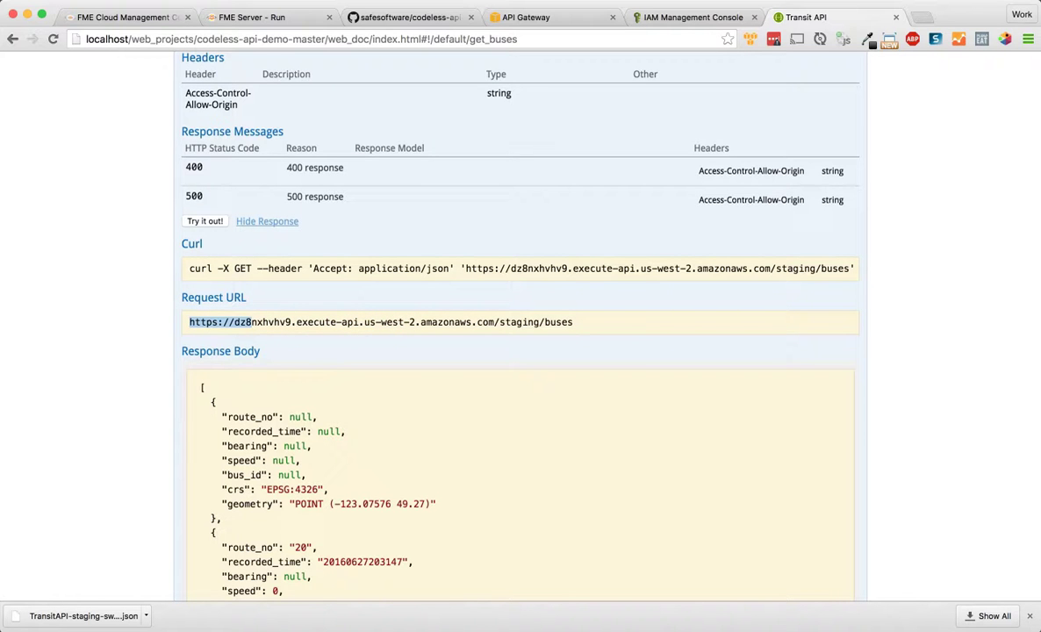
pyautogui.click(526, 17)
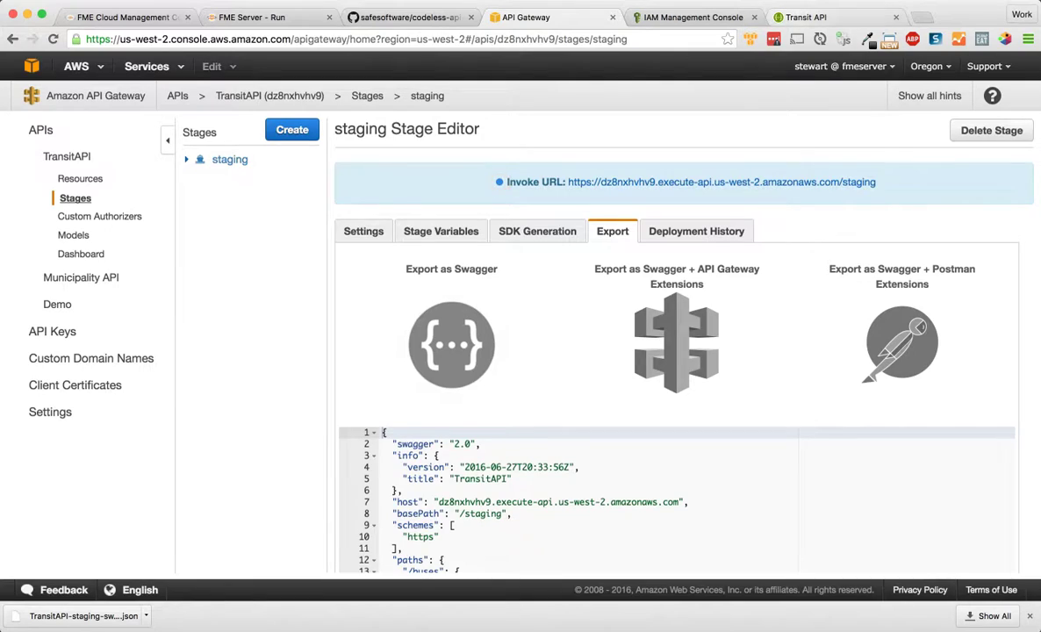
# Step: Show the Deploying the Demo instructions on the codeless-api-demo GitHub page
pyautogui.click(806, 16)
pyautogui.click(408, 16)
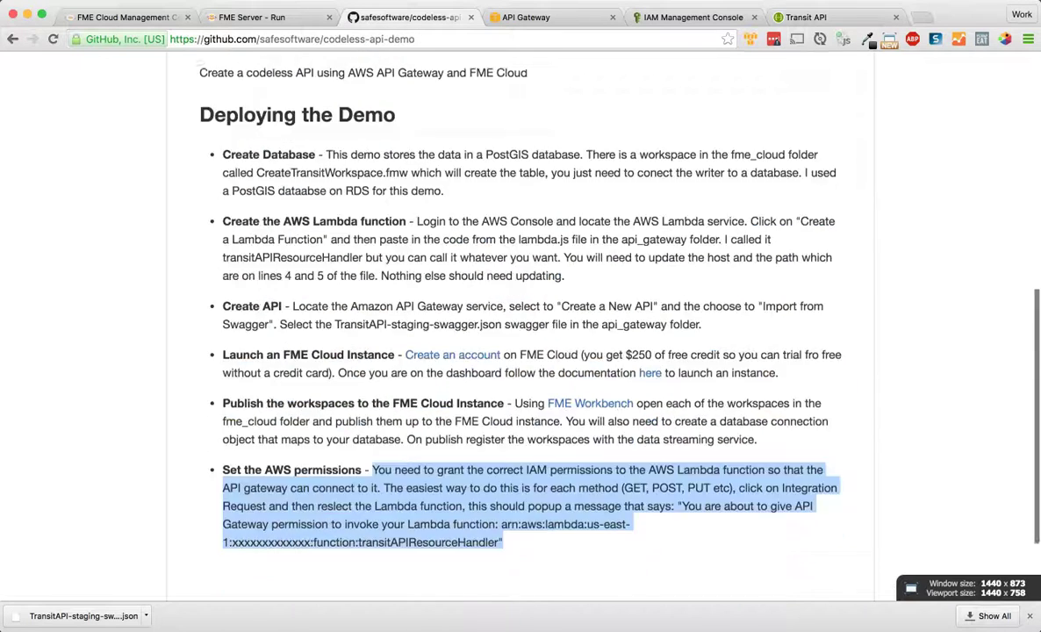